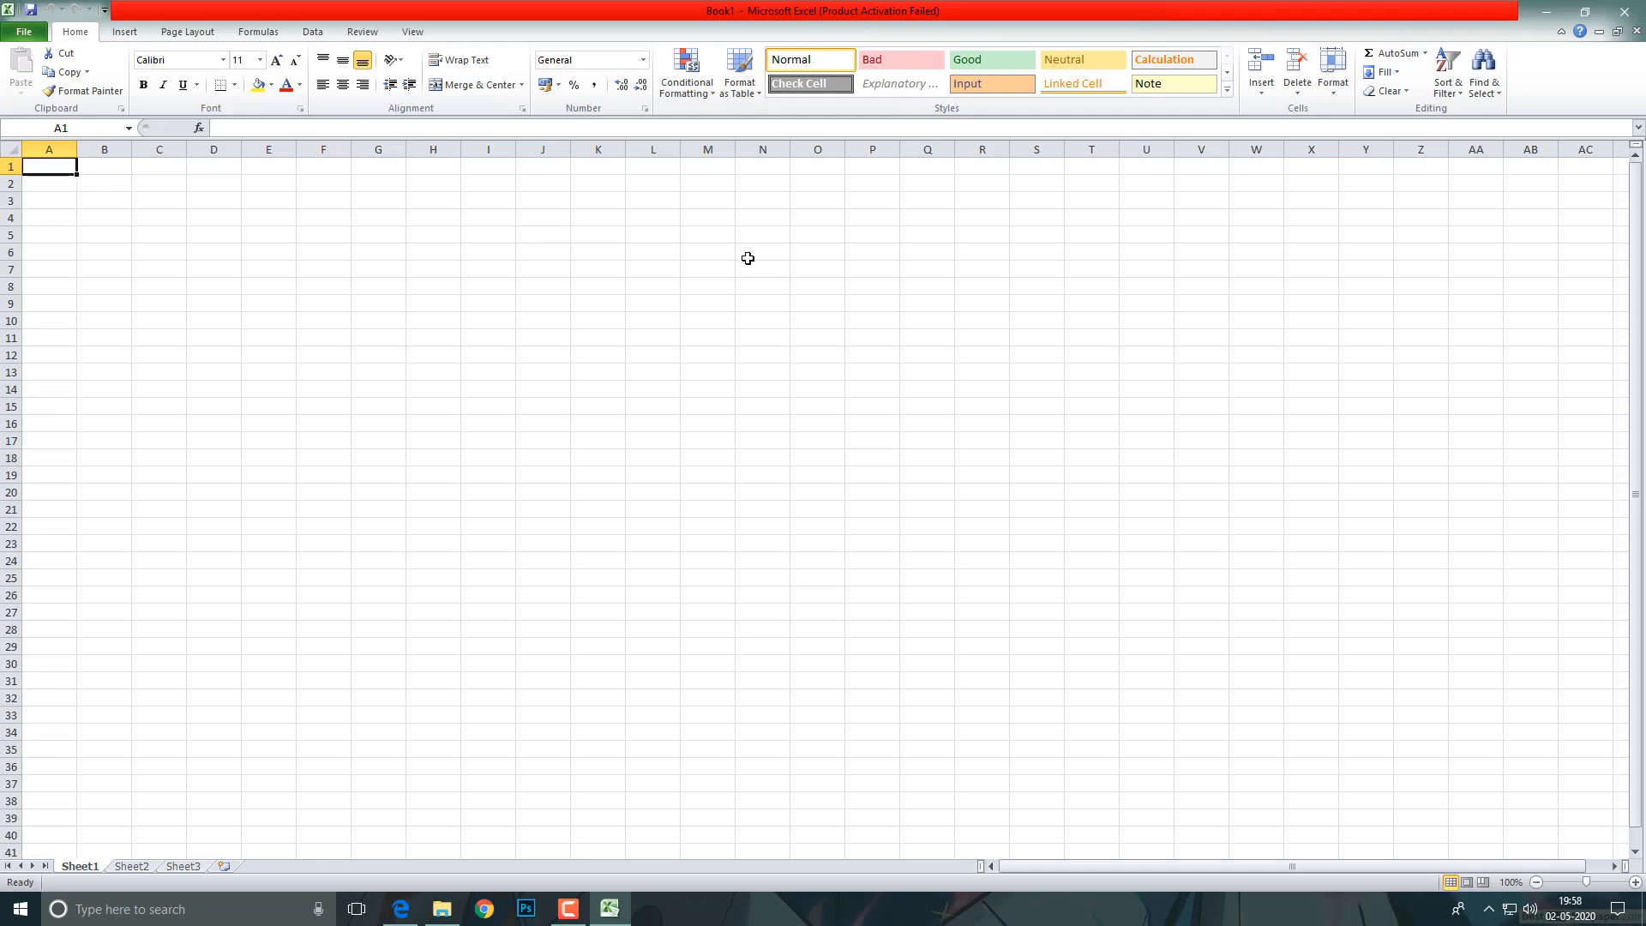
drag(49, 169, 1106, 716)
click(860, 459)
click(36, 168)
click(54, 199)
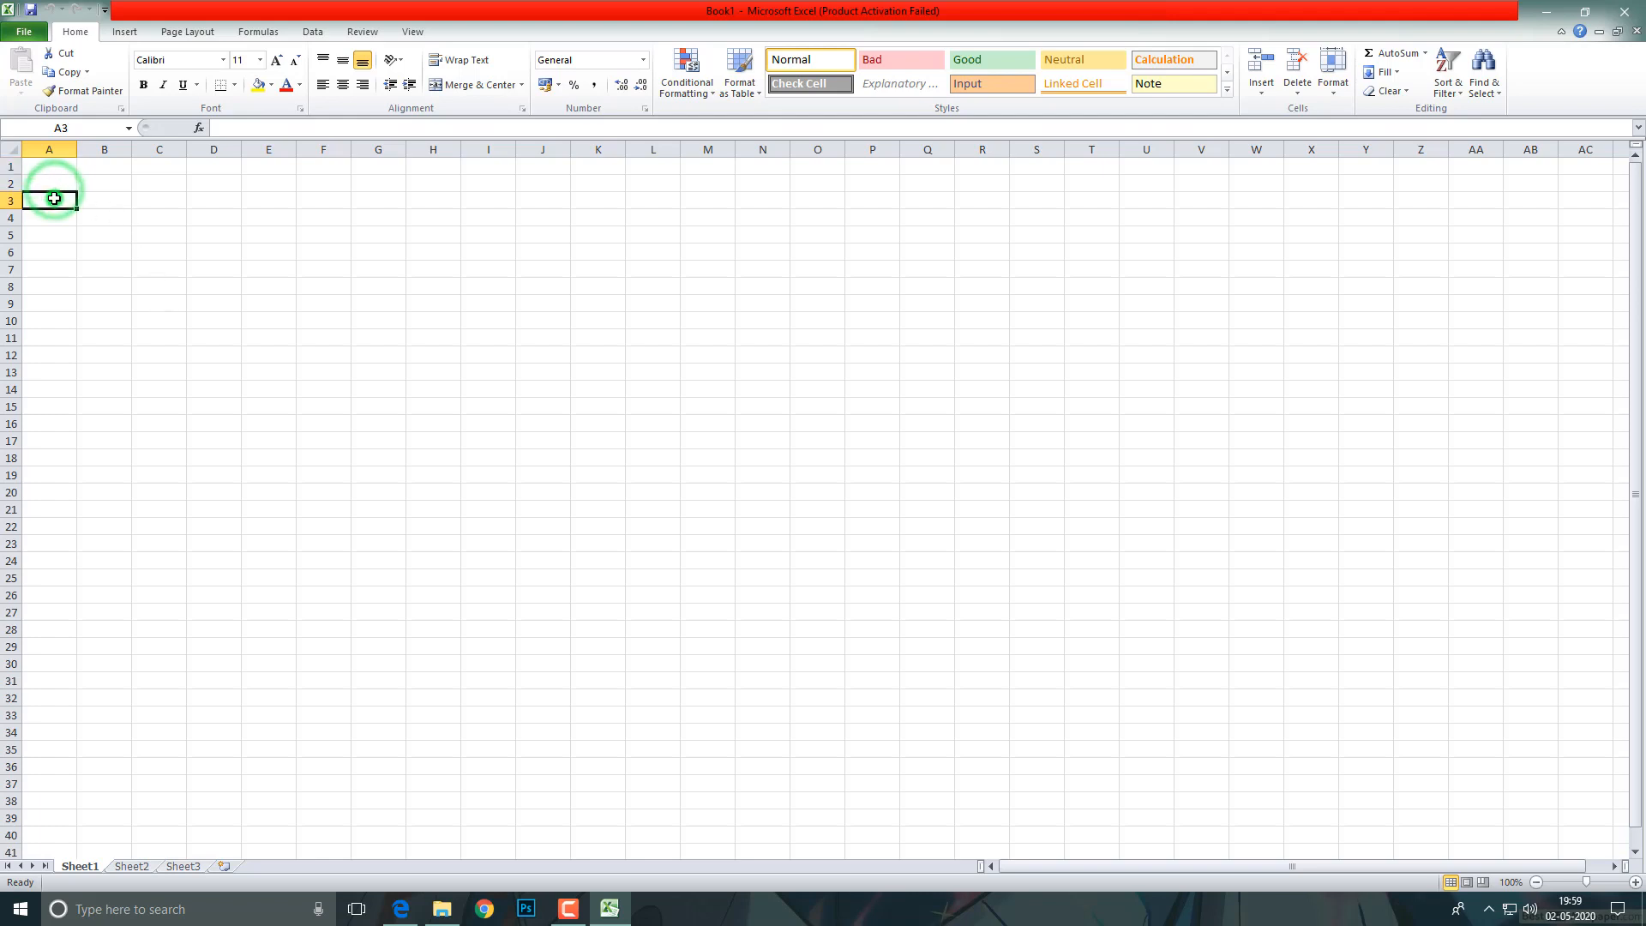
click(54, 232)
click(62, 272)
click(53, 321)
click(52, 386)
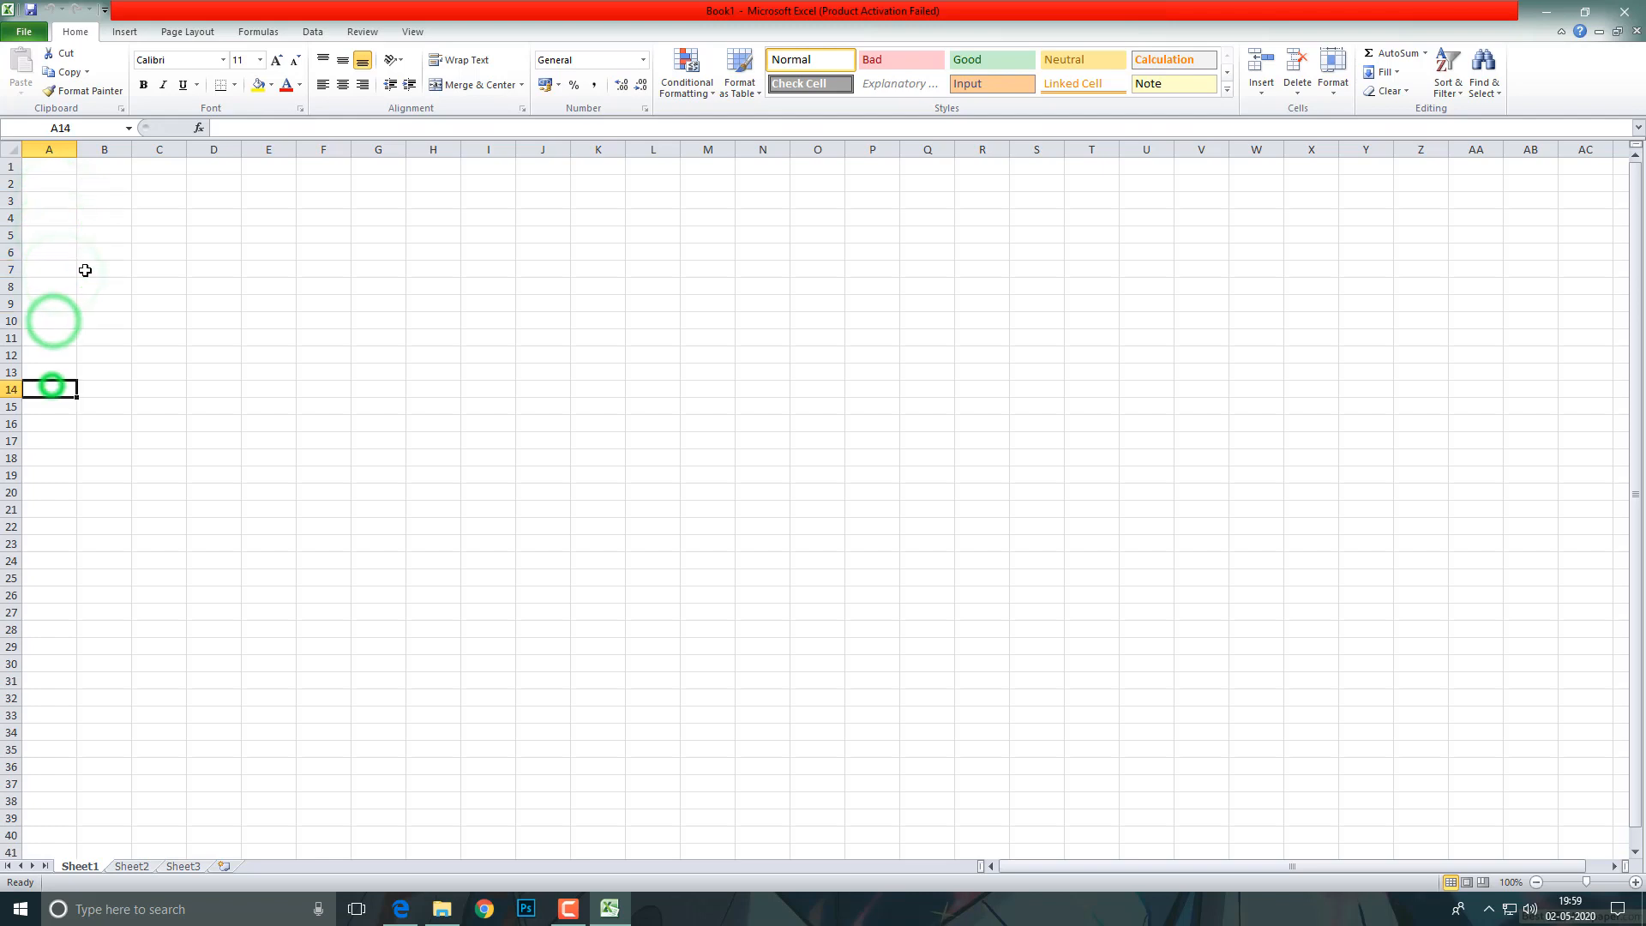
click(74, 252)
click(49, 178)
click(51, 224)
click(51, 291)
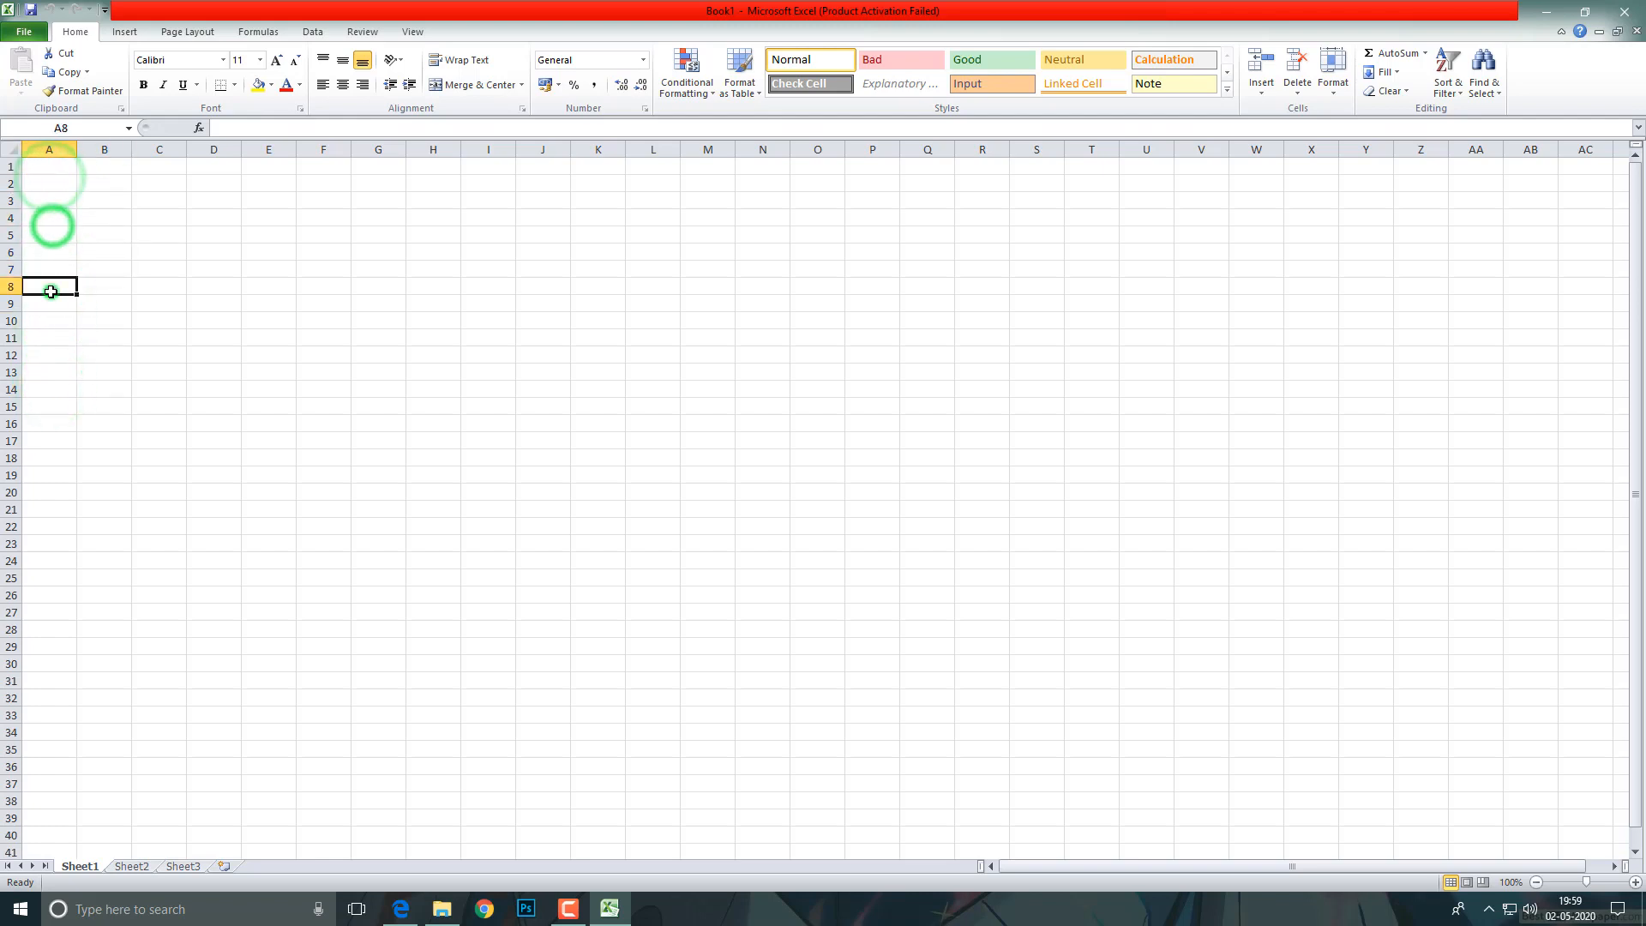
click(112, 195)
click(114, 276)
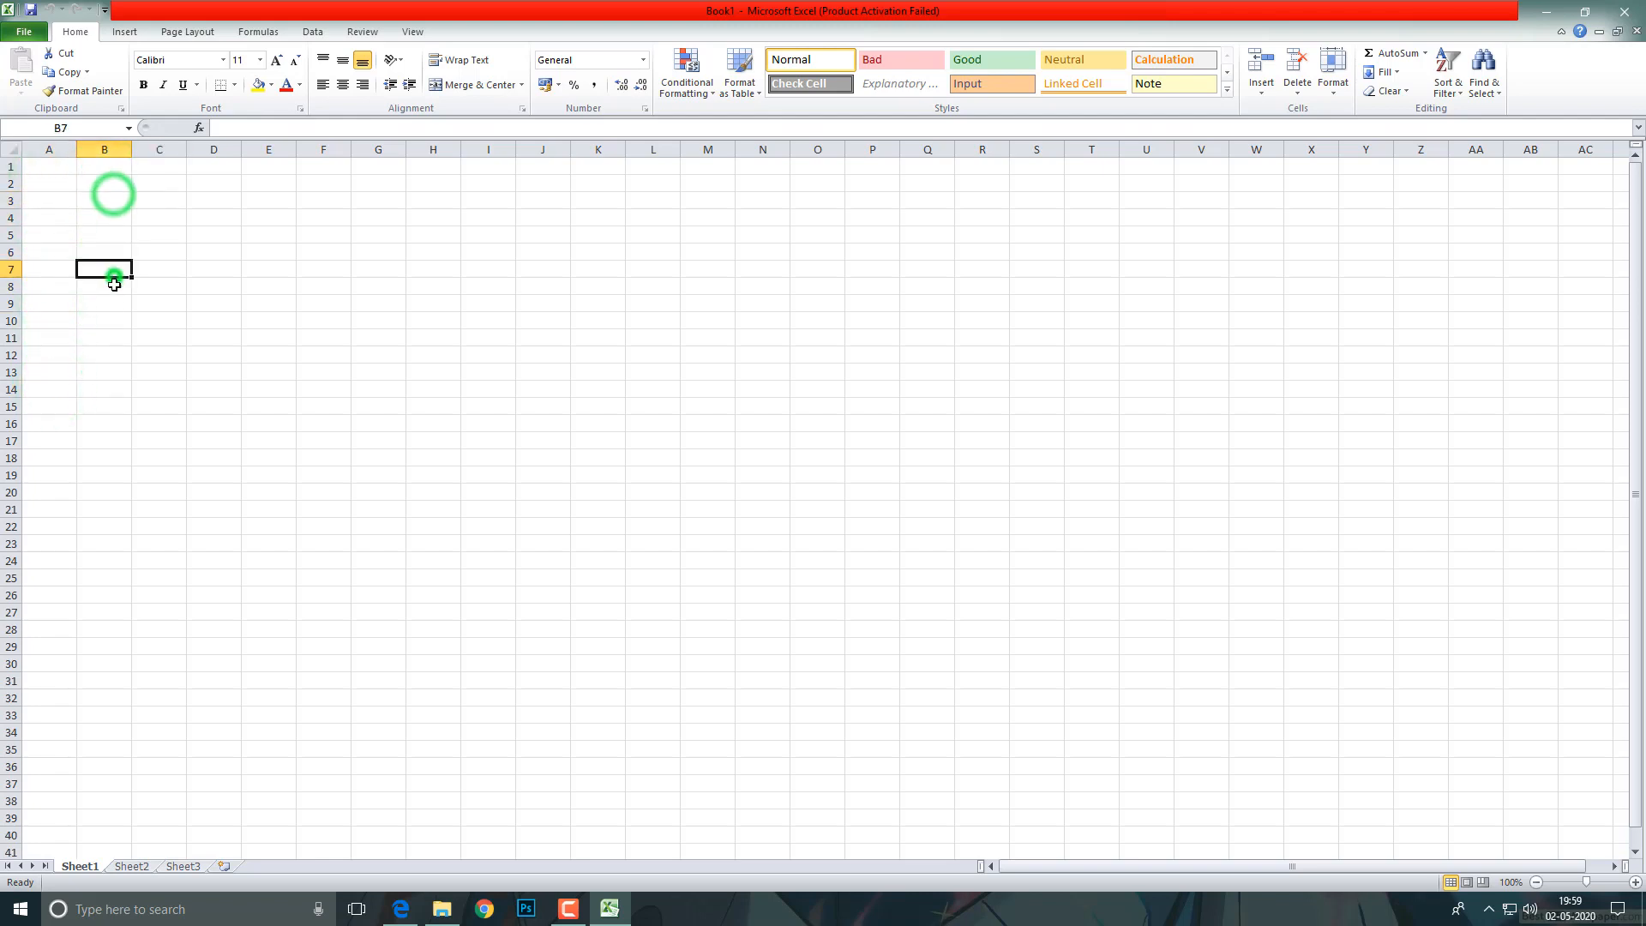
click(160, 264)
click(155, 232)
click(150, 182)
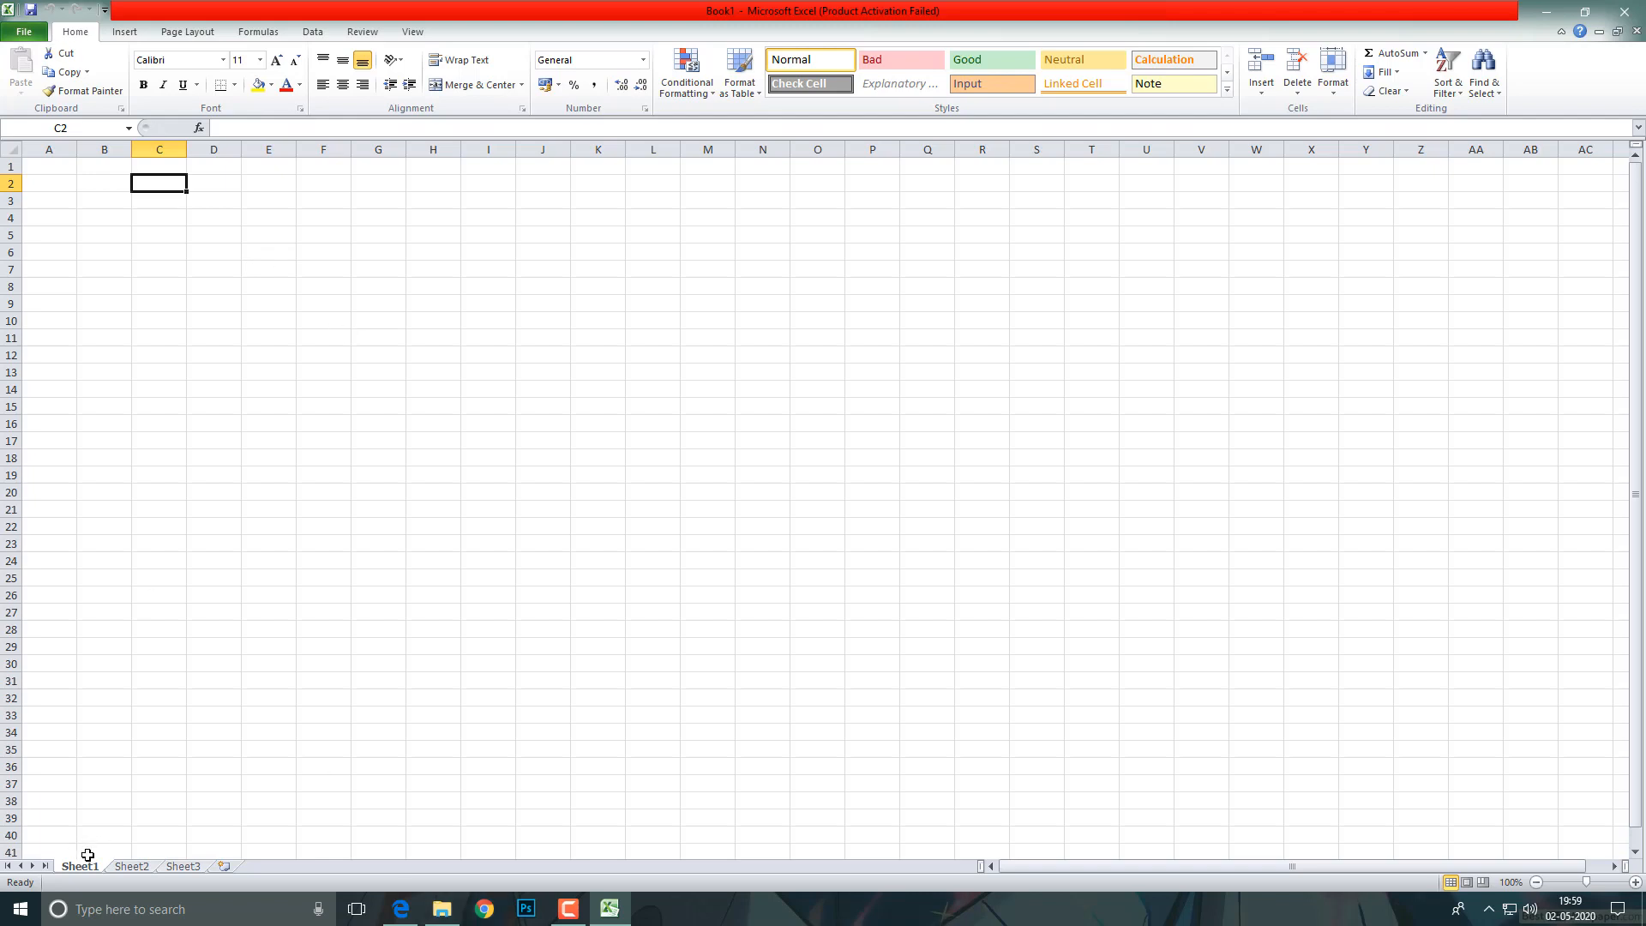
Step: View the empty Sheet2 and Sheet3 worksheets and return to Sheet1
click(133, 867)
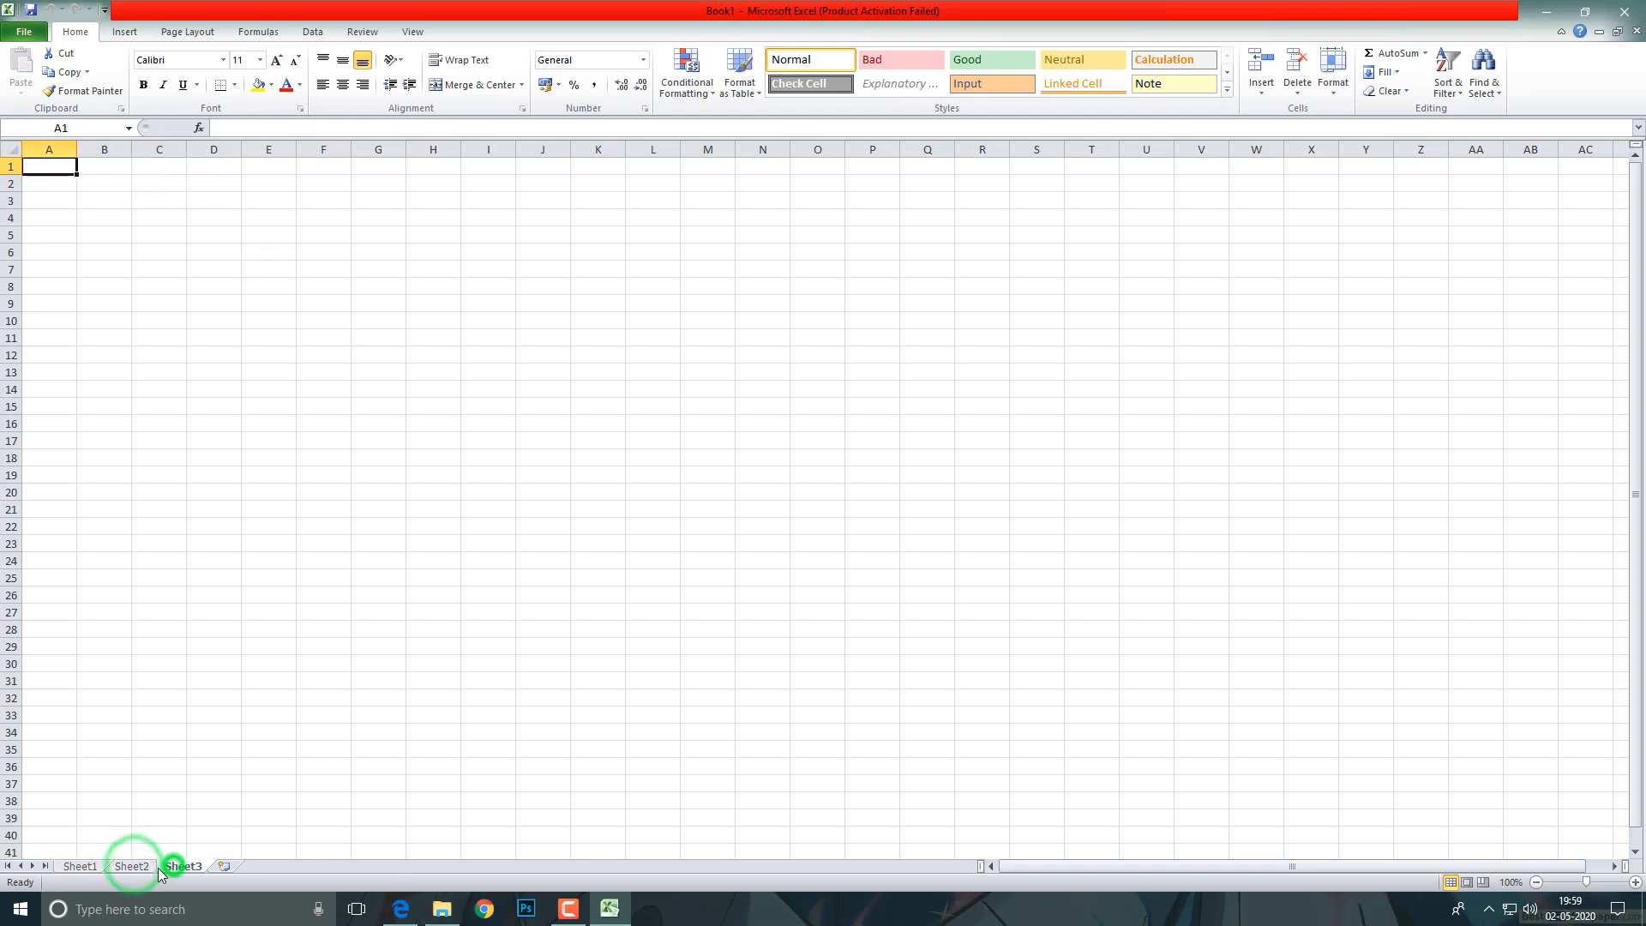
click(83, 867)
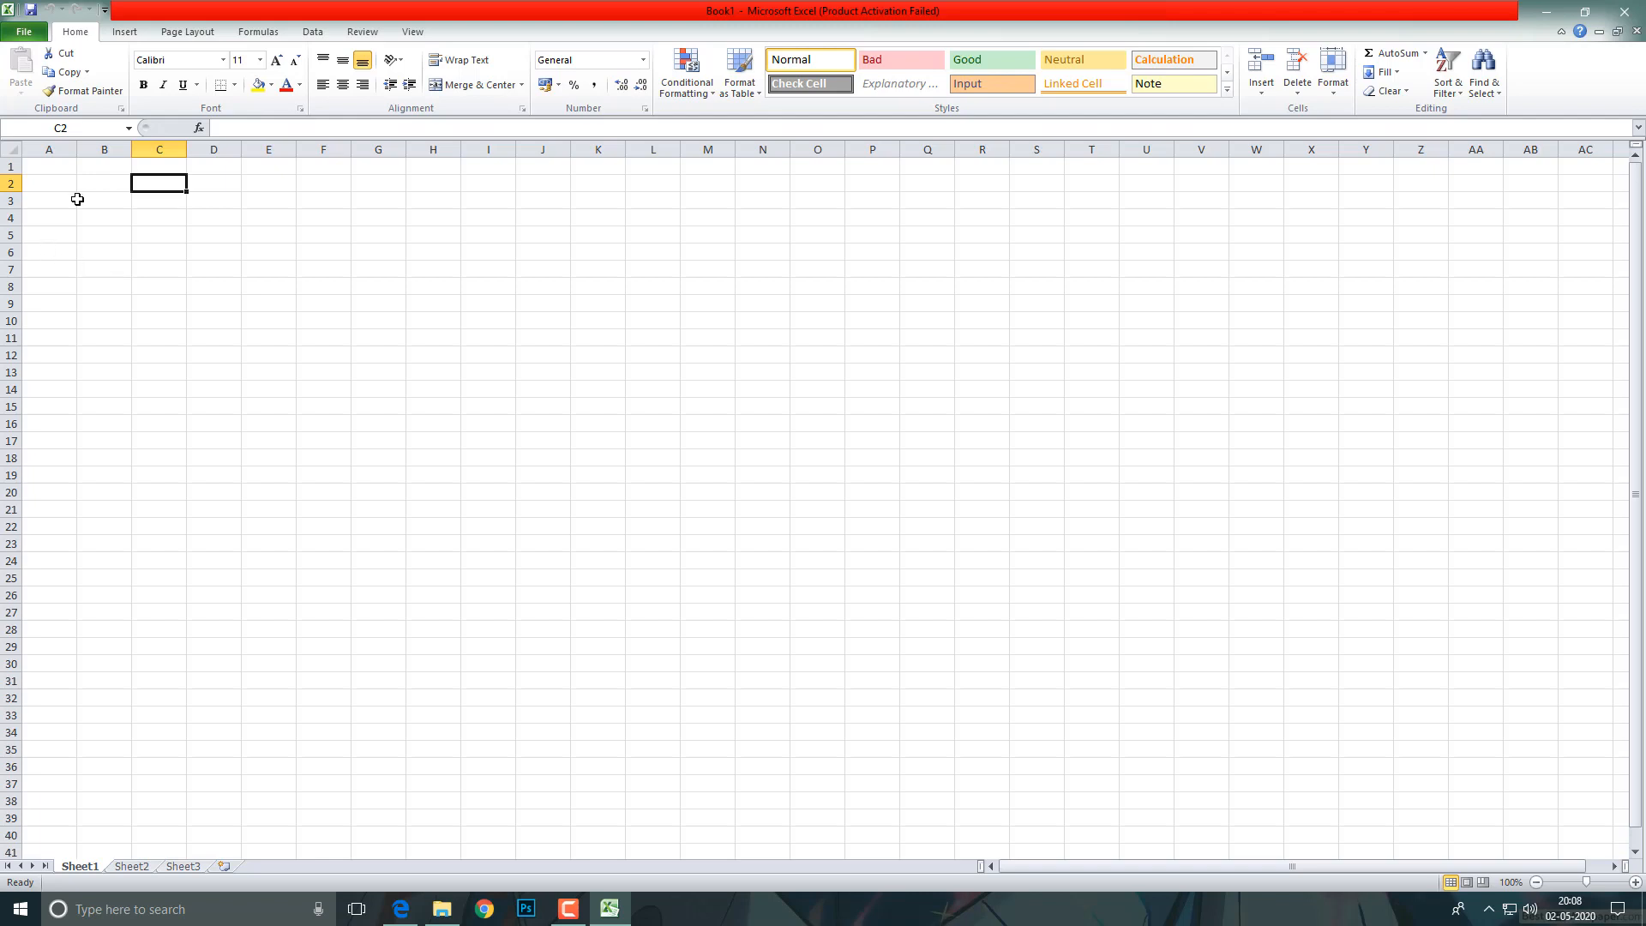
Step: Go to cell A2 by its reference, and select cell B5 to check its address
click(244, 129)
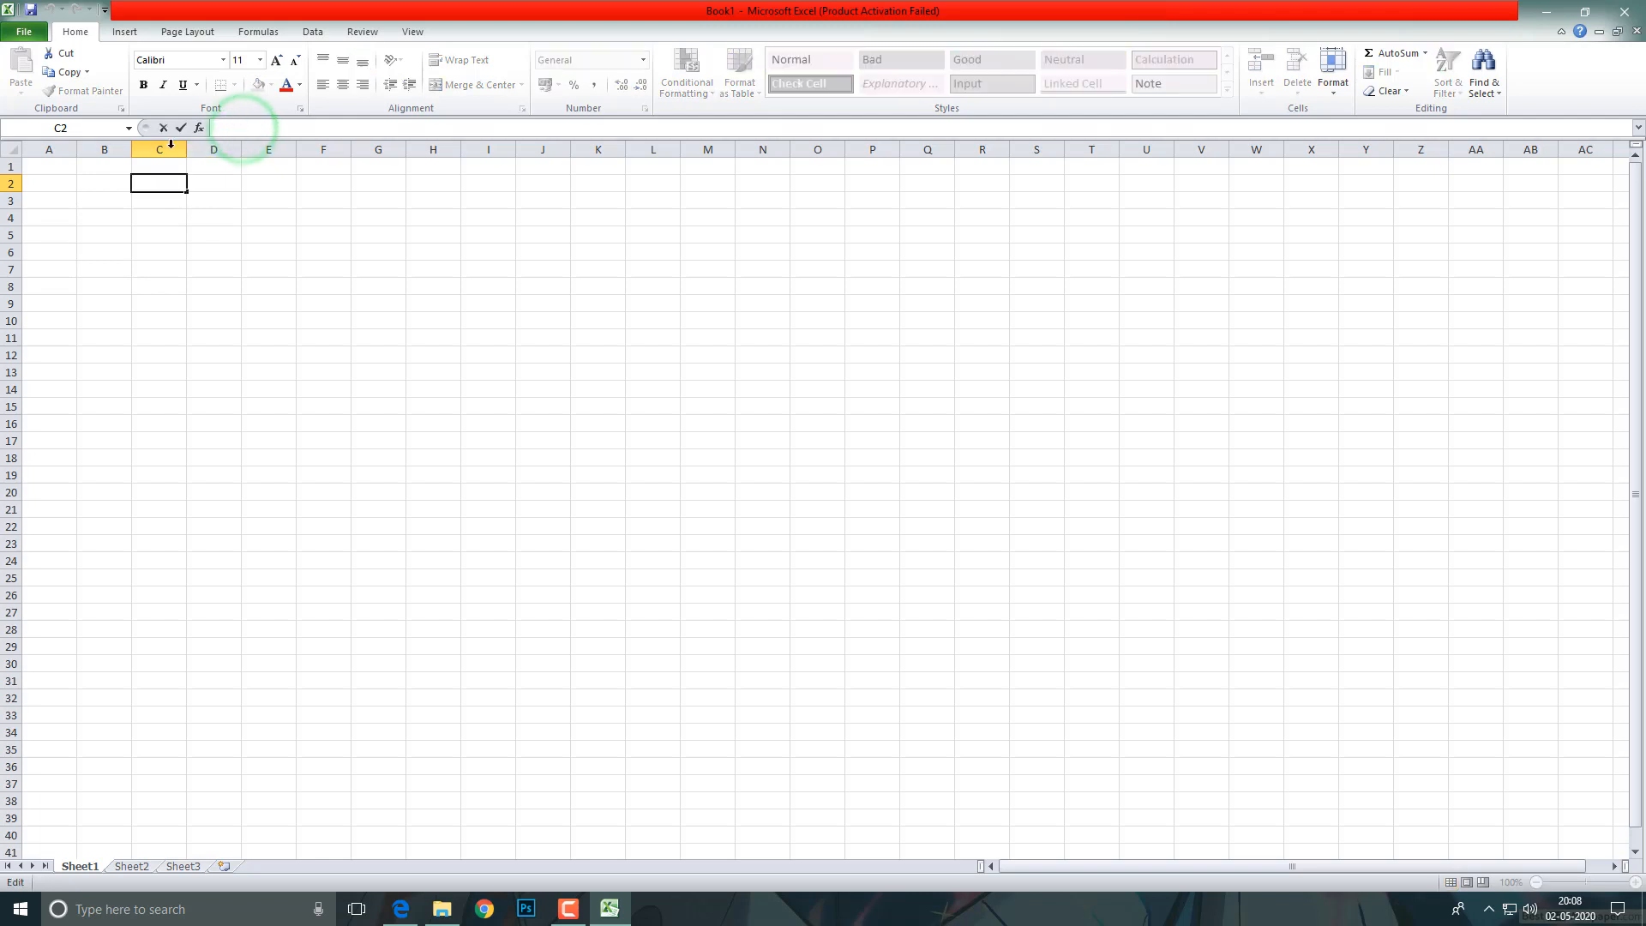
click(91, 130)
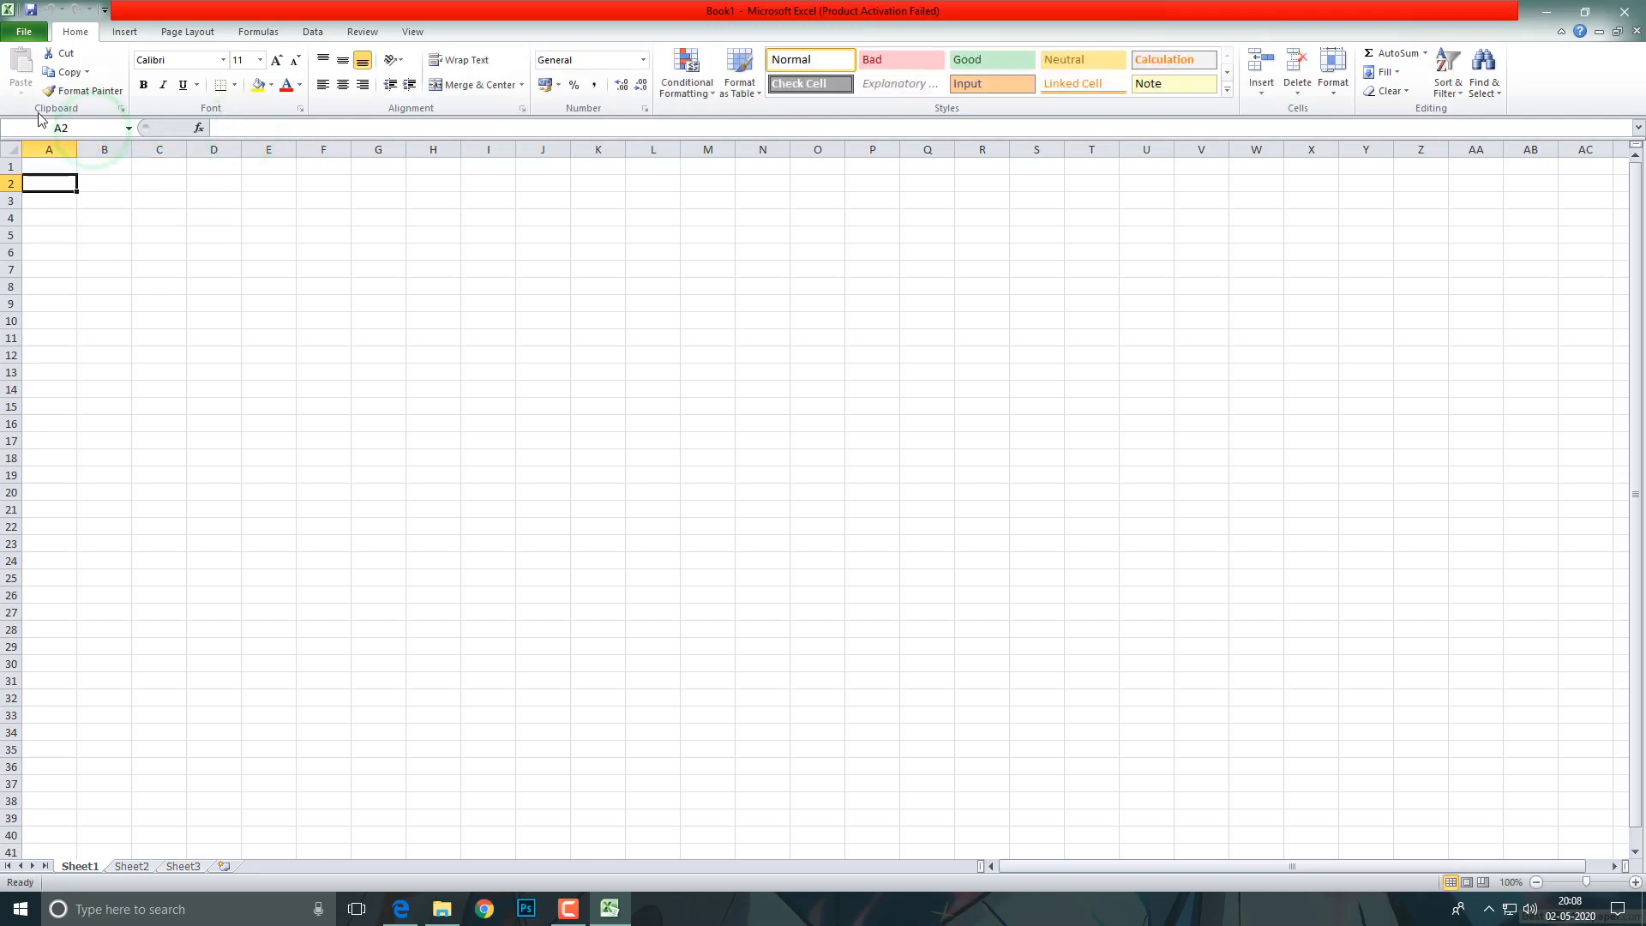
text(A2)
key(Return)
click(100, 128)
click(127, 234)
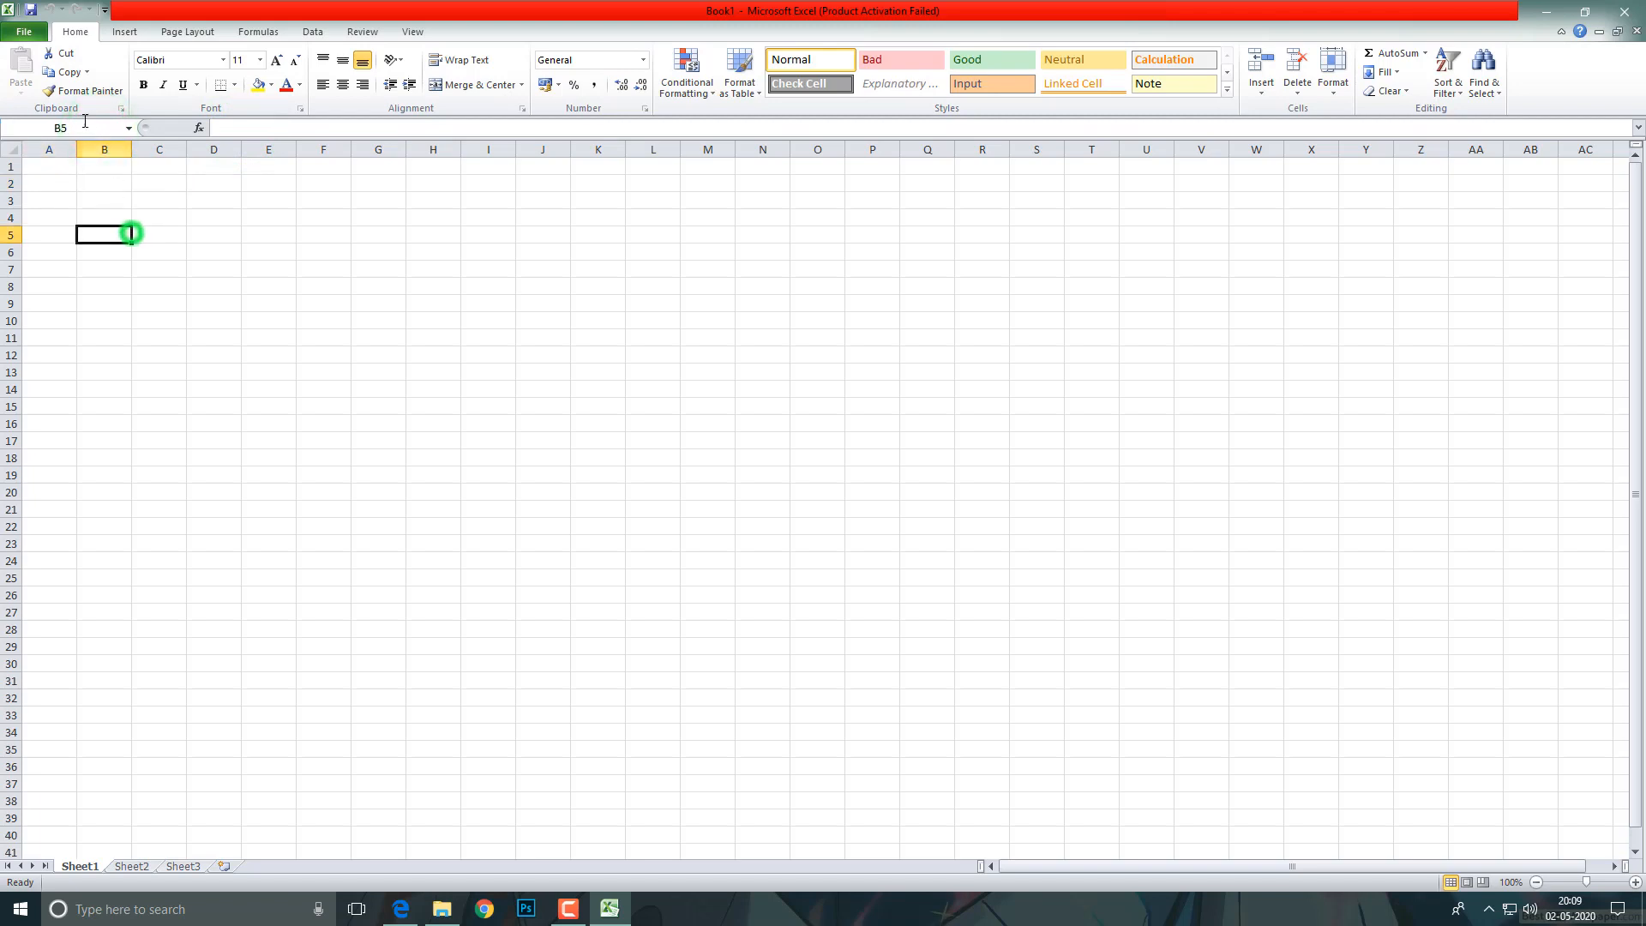
click(86, 127)
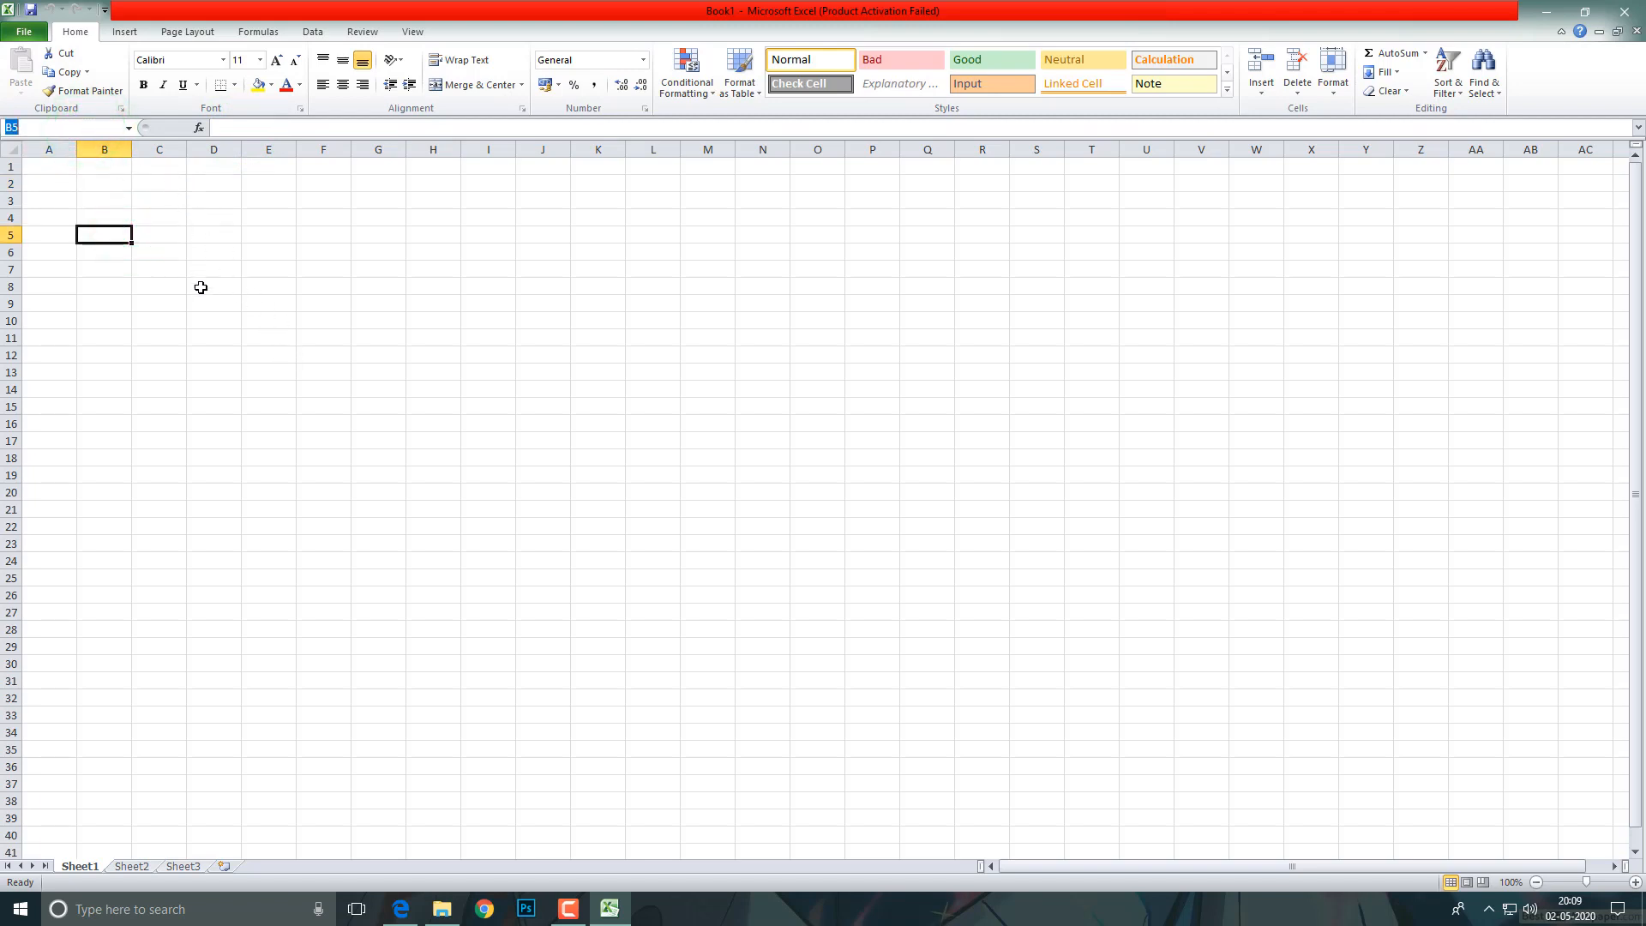
Step: Select the entire columns A, B, C, D and E one at a time
click(57, 149)
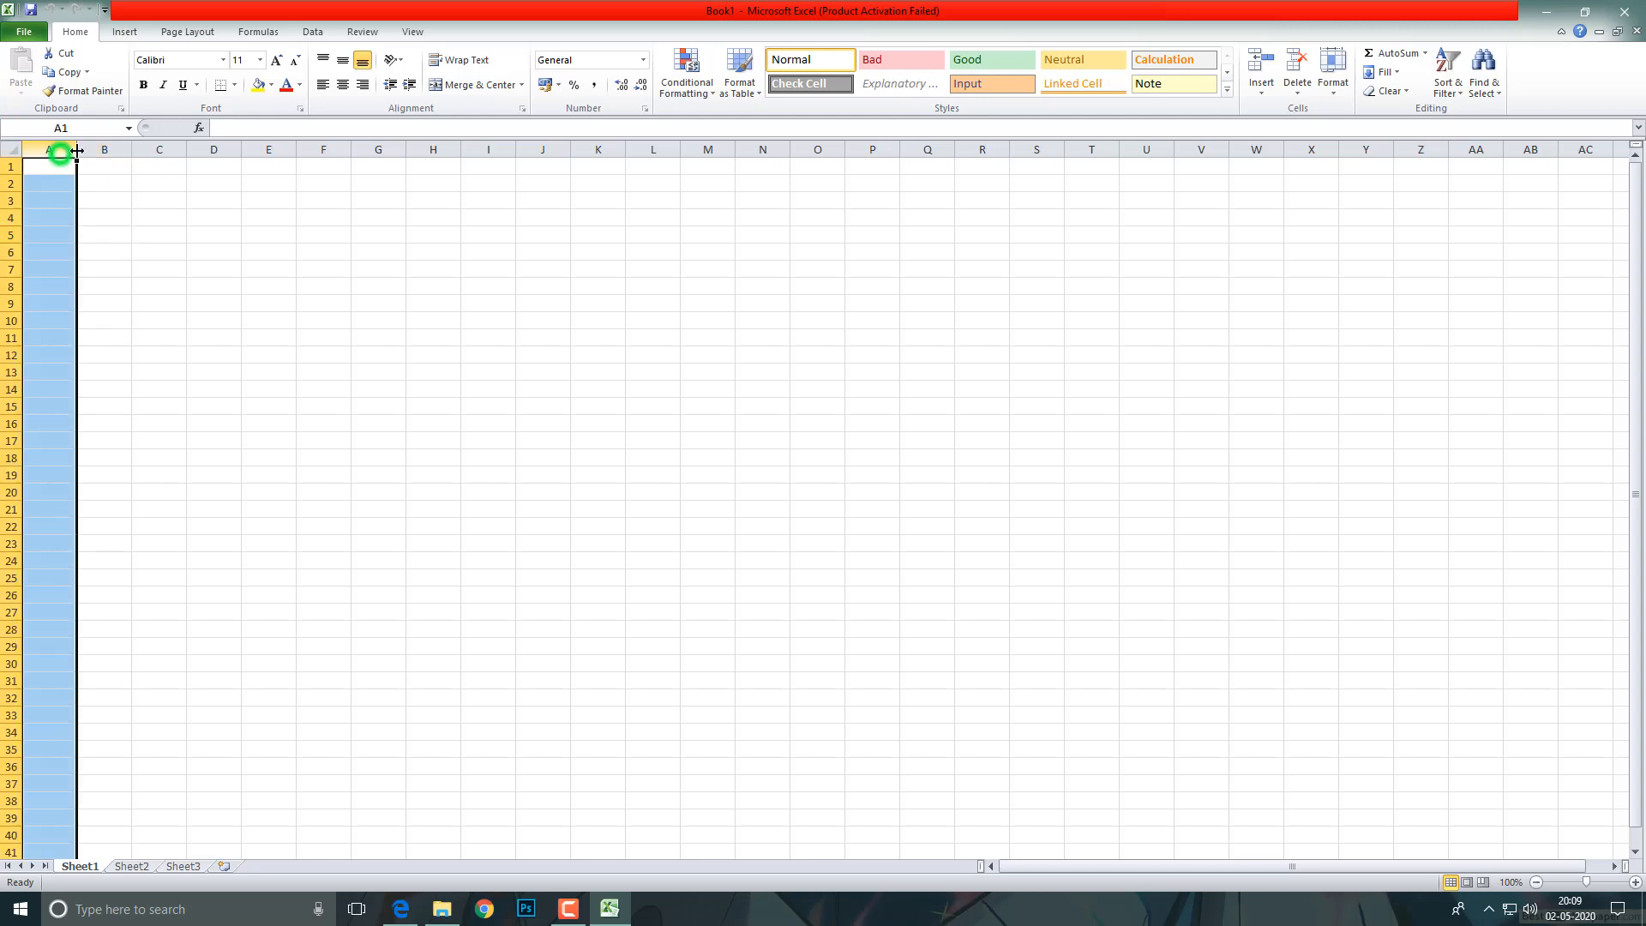
click(105, 149)
click(163, 149)
click(230, 150)
click(270, 150)
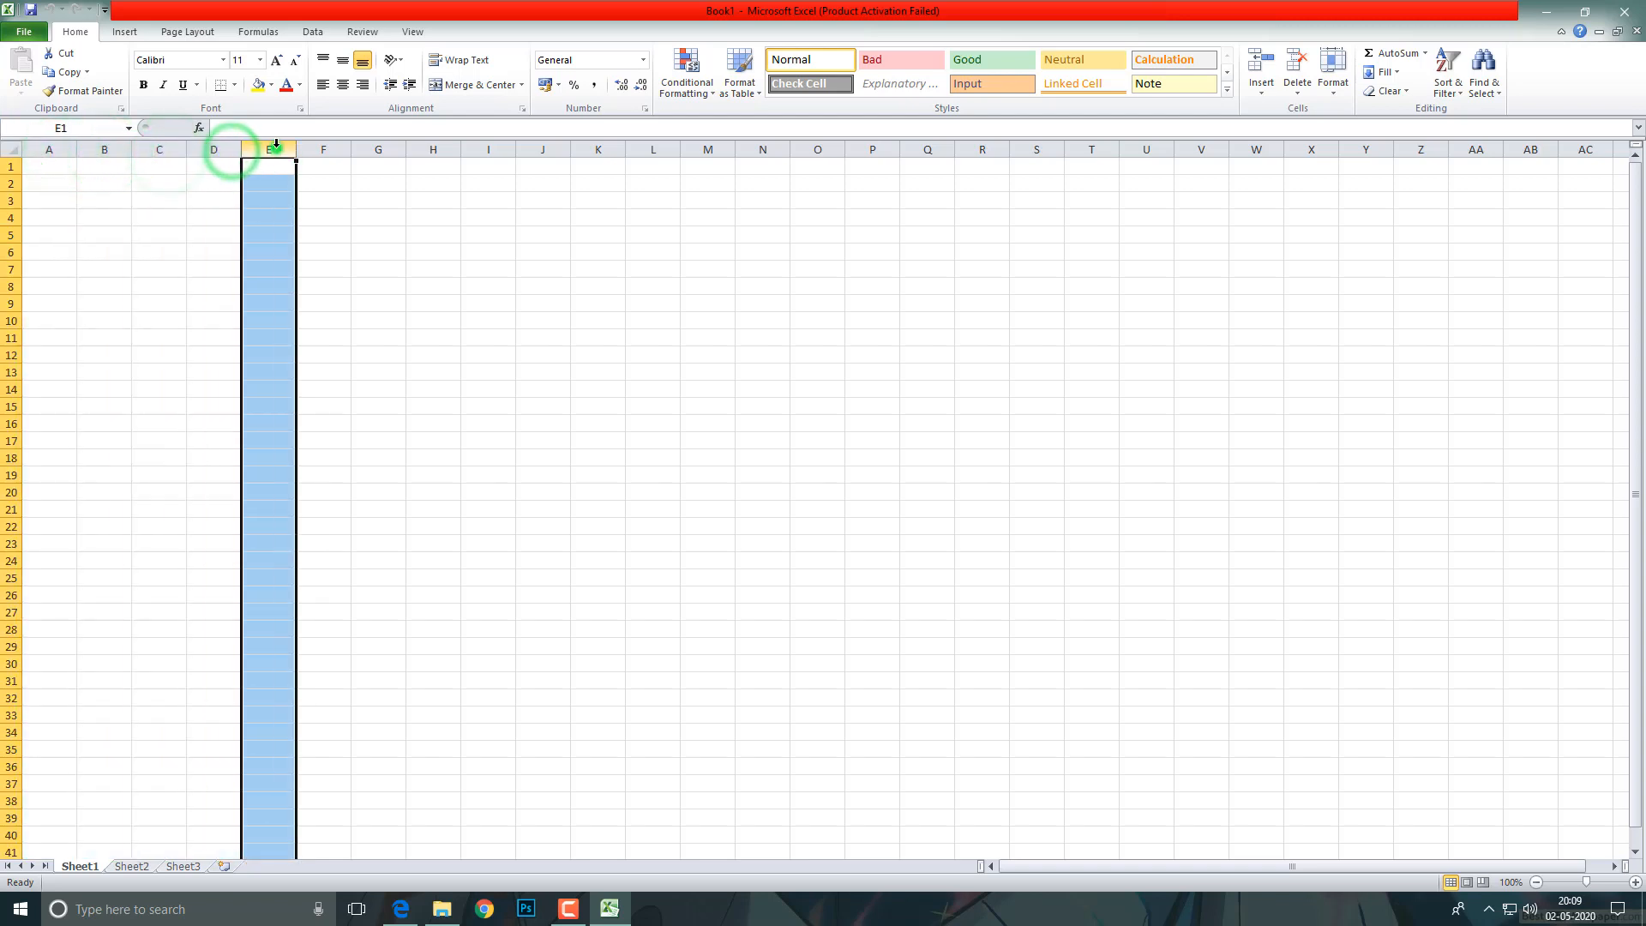
Step: Select the entire rows 1, 2, 3 and 4 one at a time
click(12, 166)
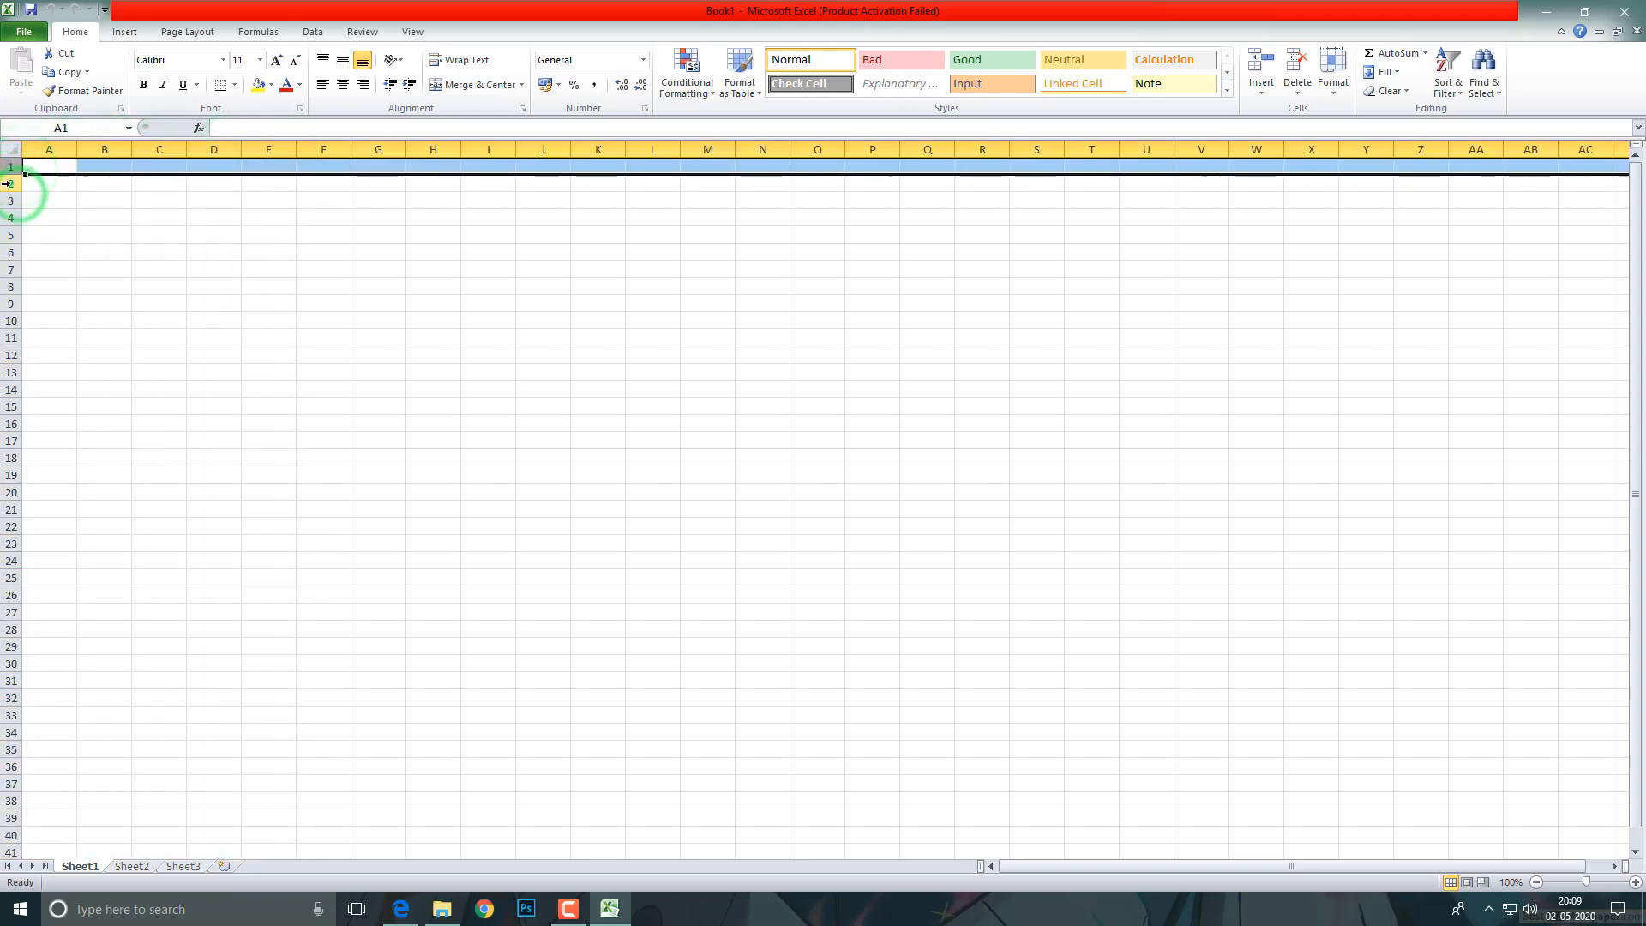
click(12, 183)
click(12, 201)
click(10, 220)
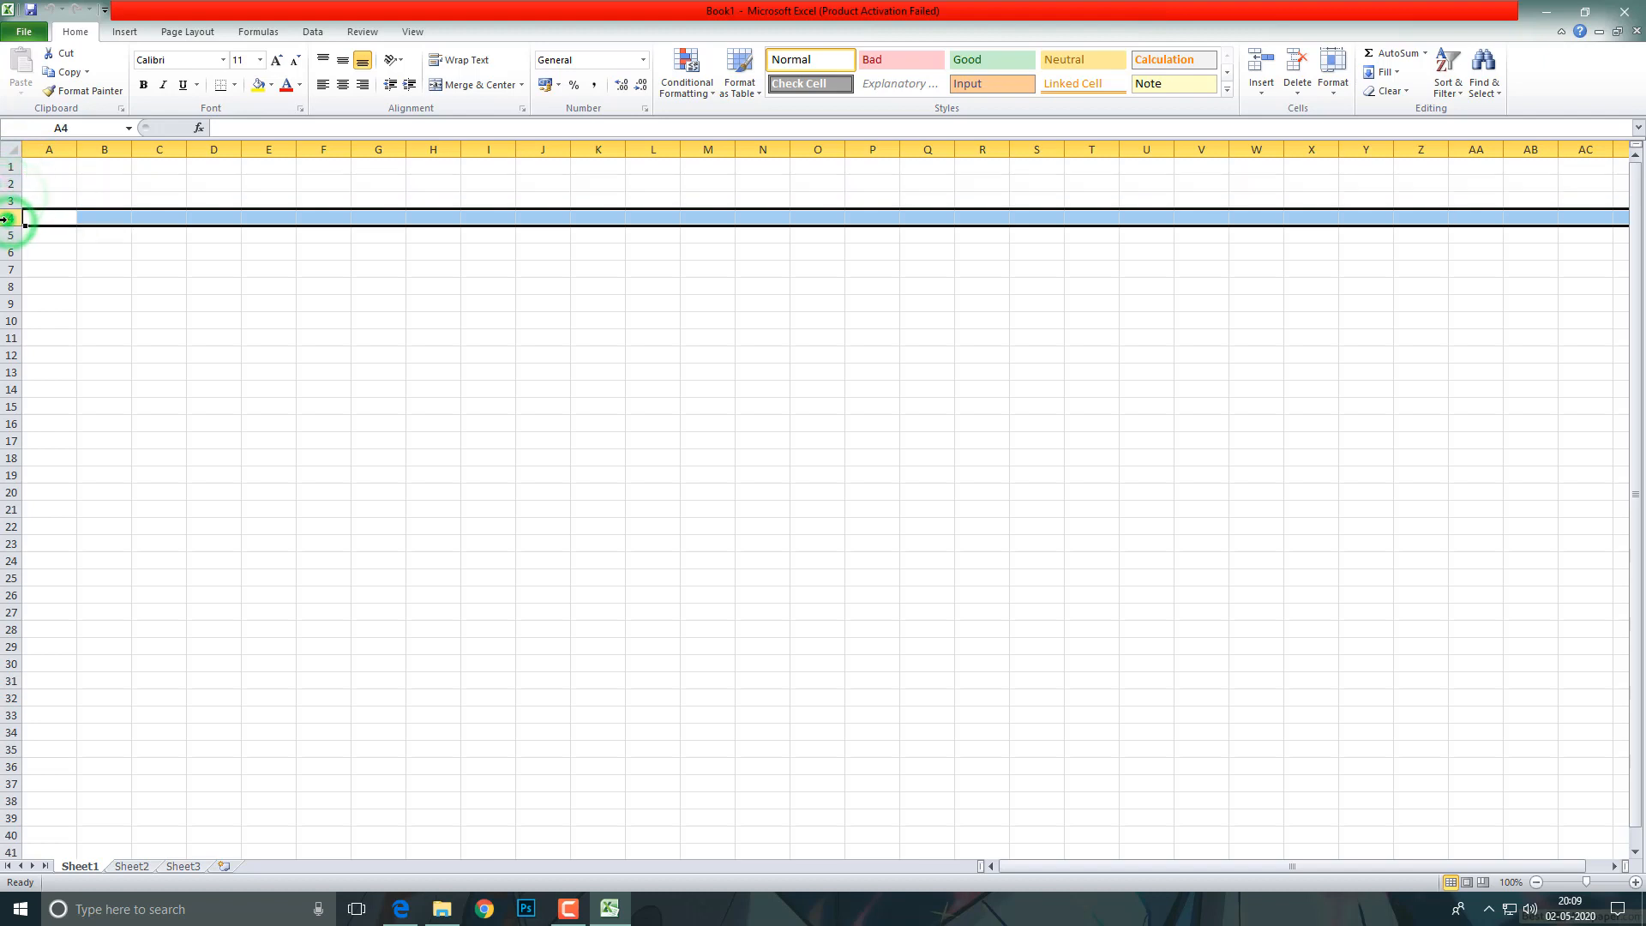
Step: Select single cells diagonally from A1 to F6, ending at G5, to examine where columns and rows meet
click(246, 271)
click(60, 165)
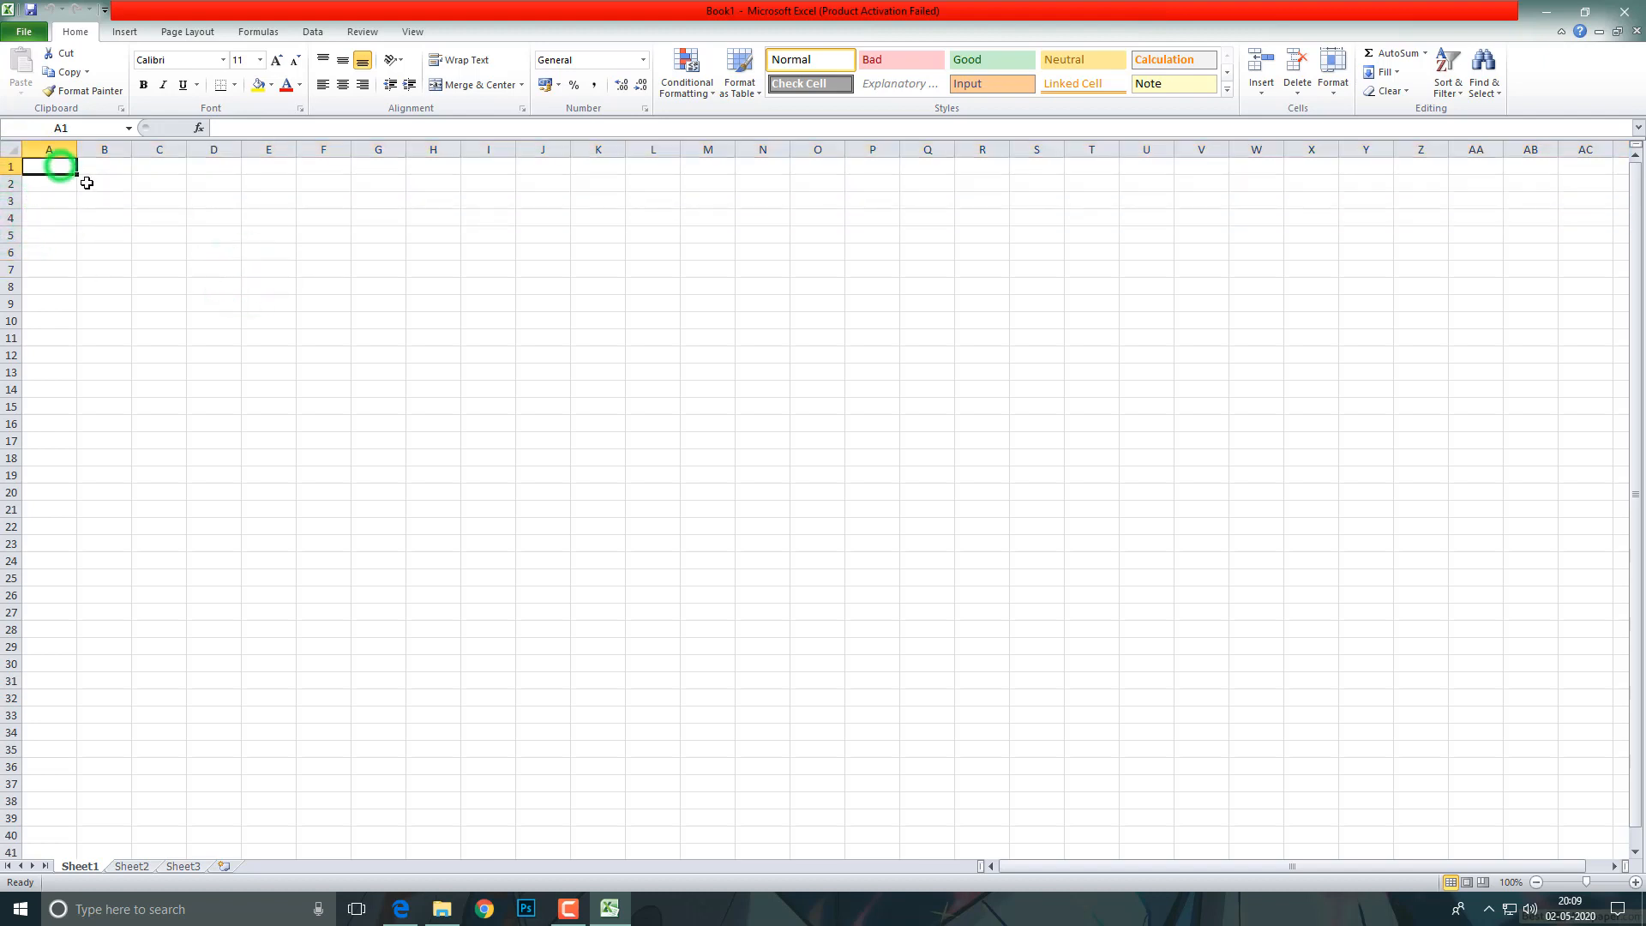
click(96, 183)
click(148, 199)
click(204, 220)
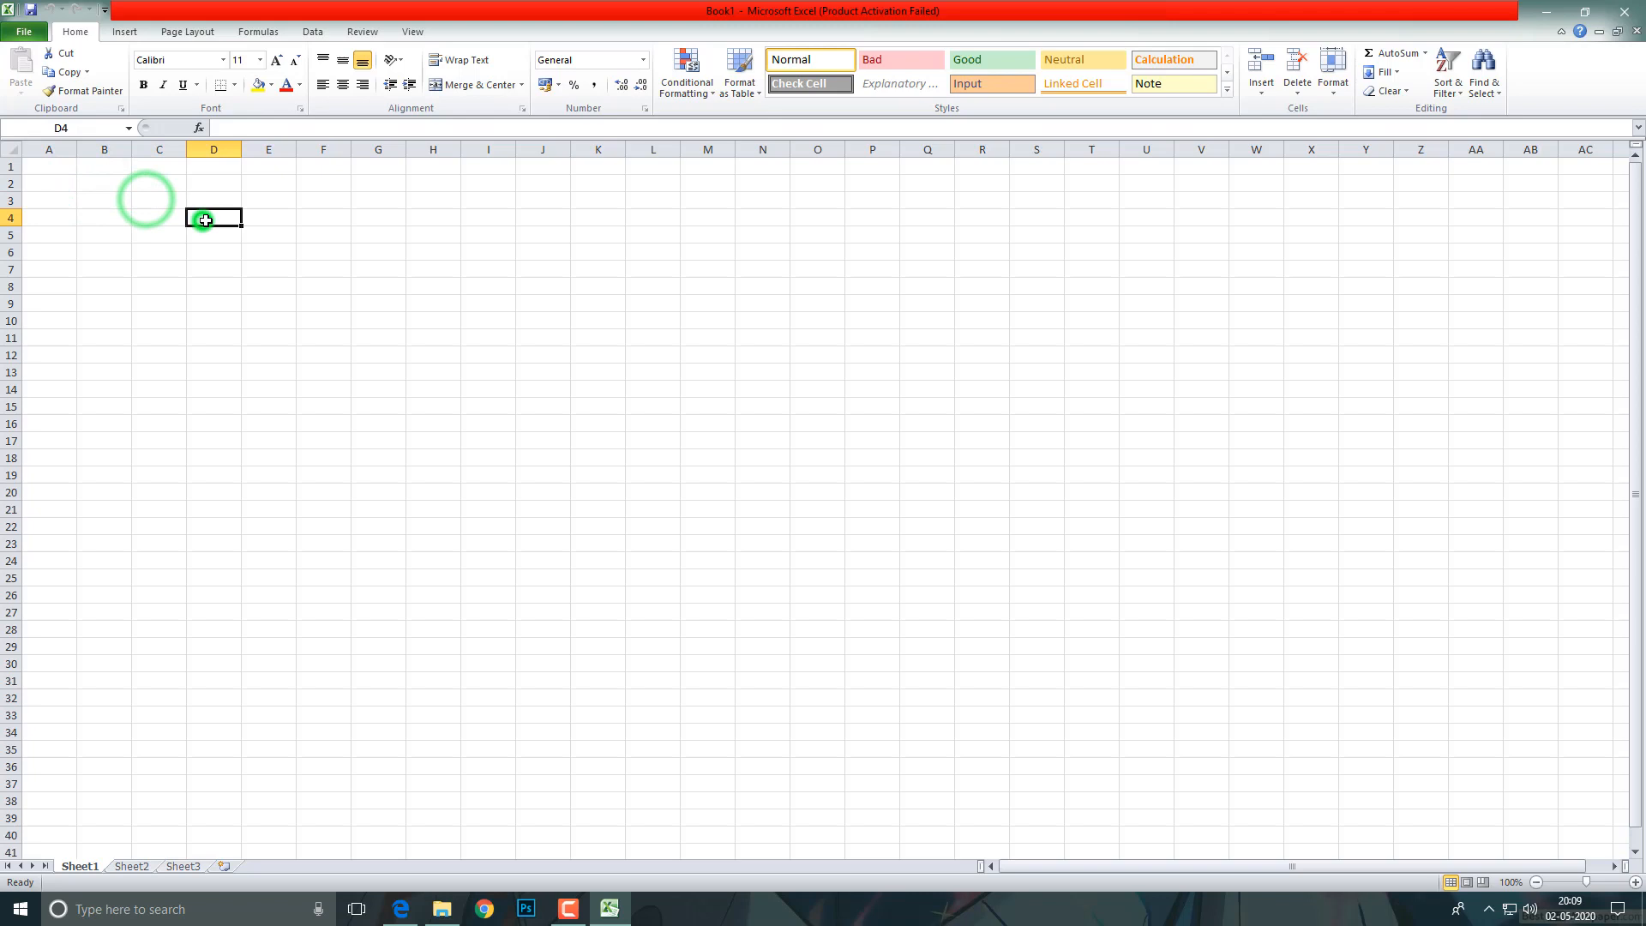
click(261, 231)
click(327, 251)
click(373, 256)
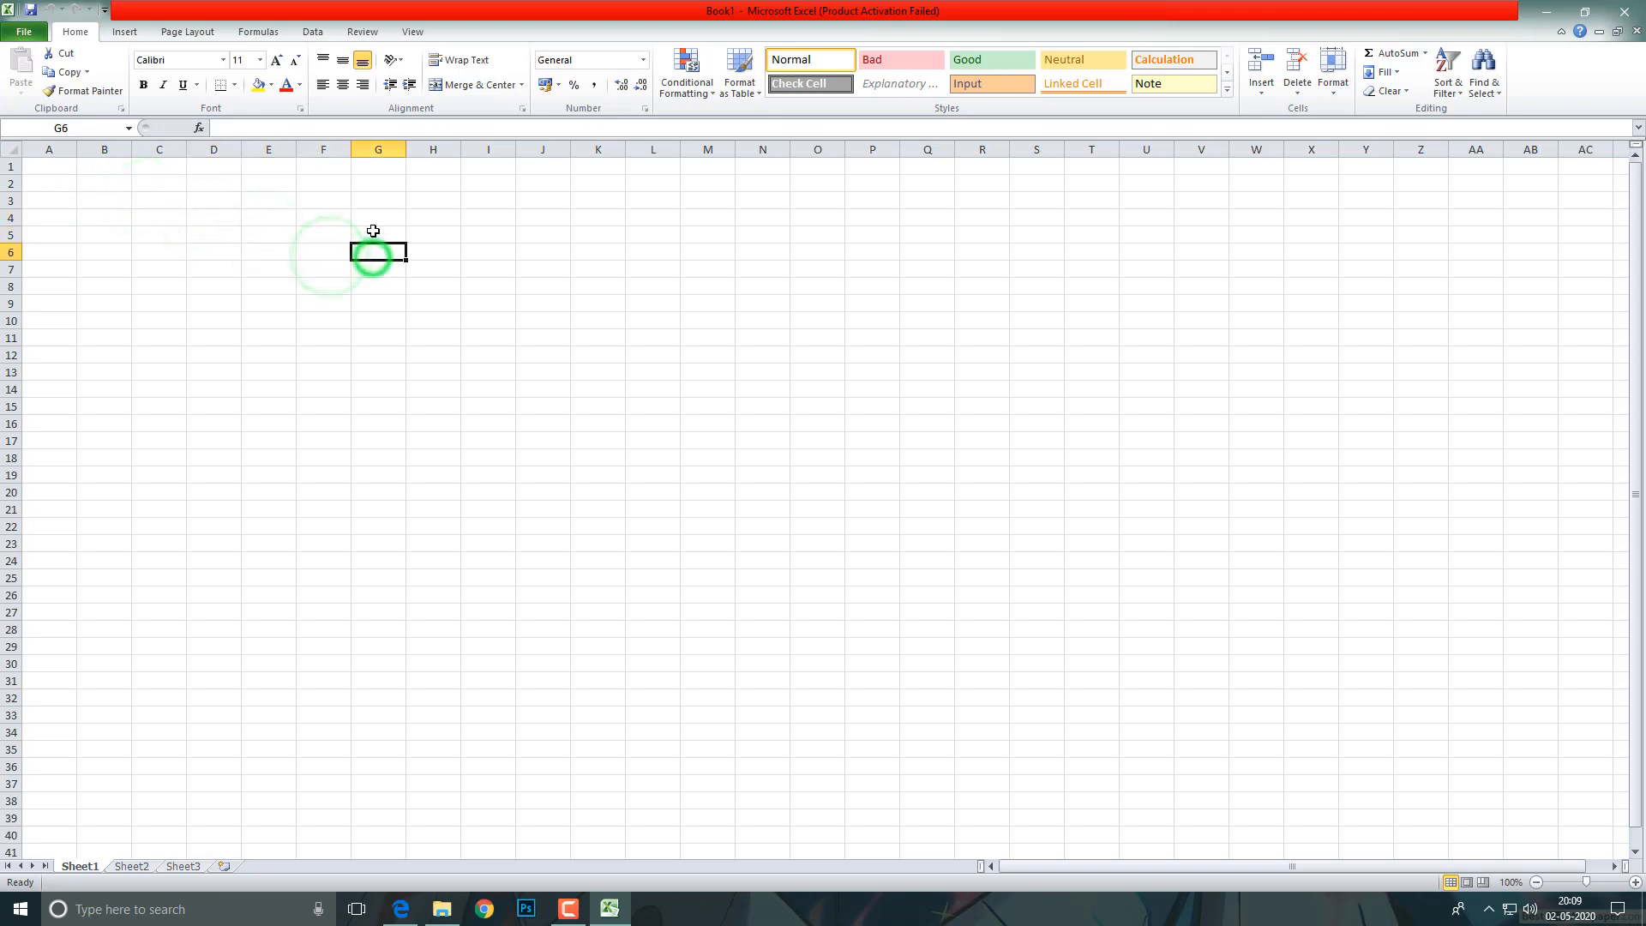
click(373, 233)
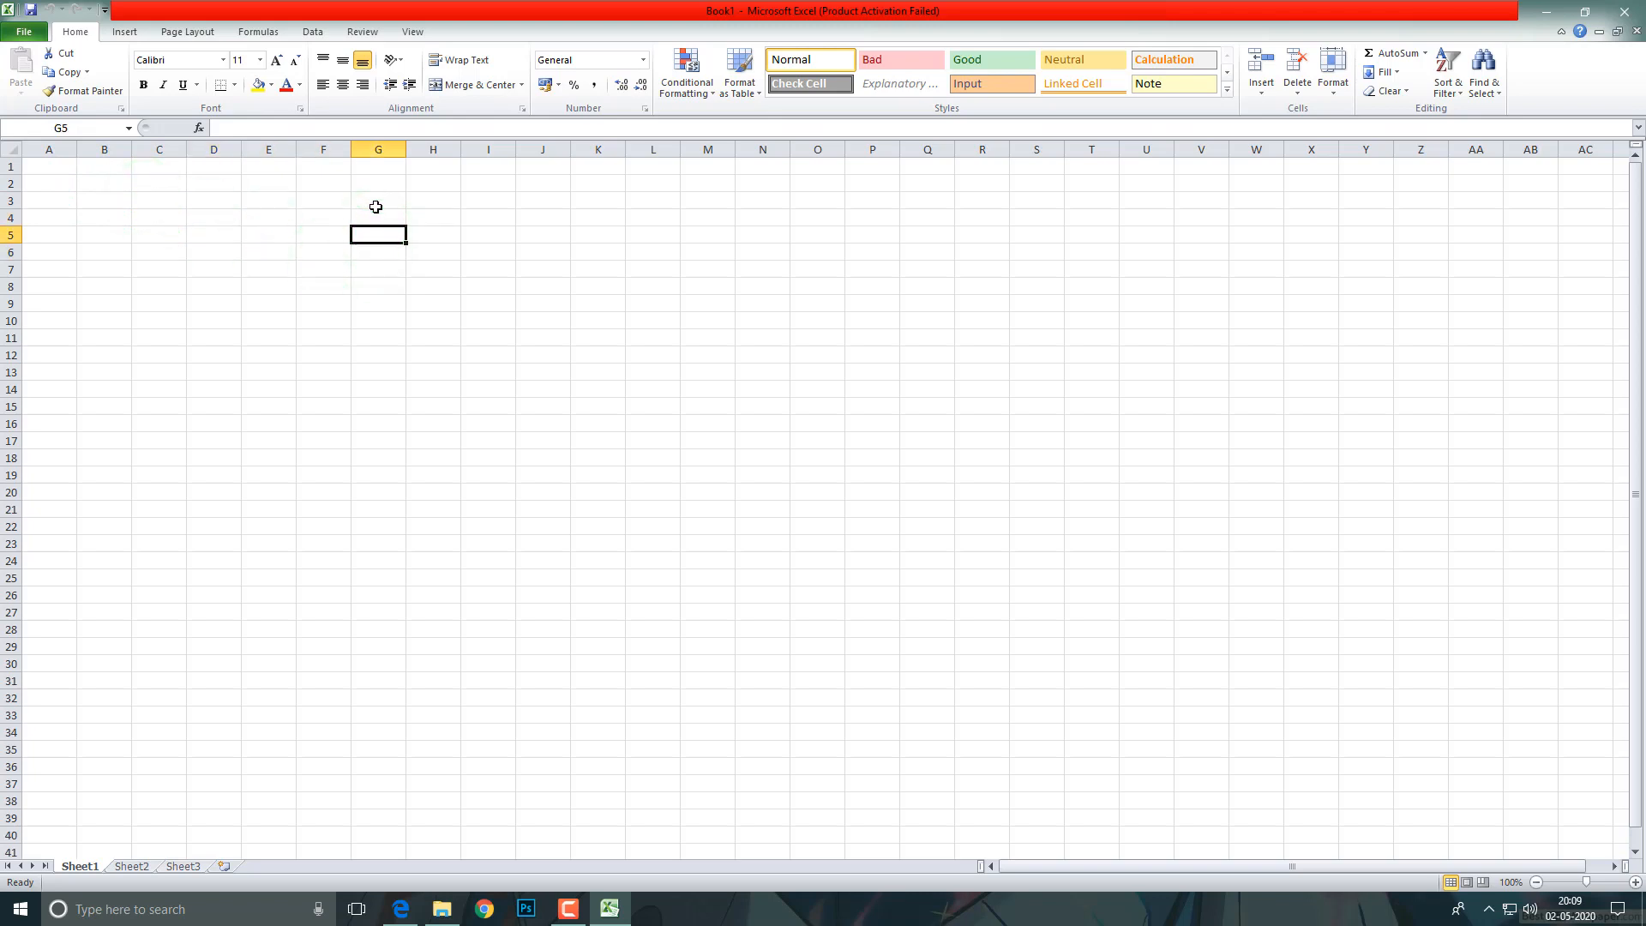
Step: Select cells A1, B1, A2, B2, C3 and D4 in turn to examine how each address is formed
click(55, 165)
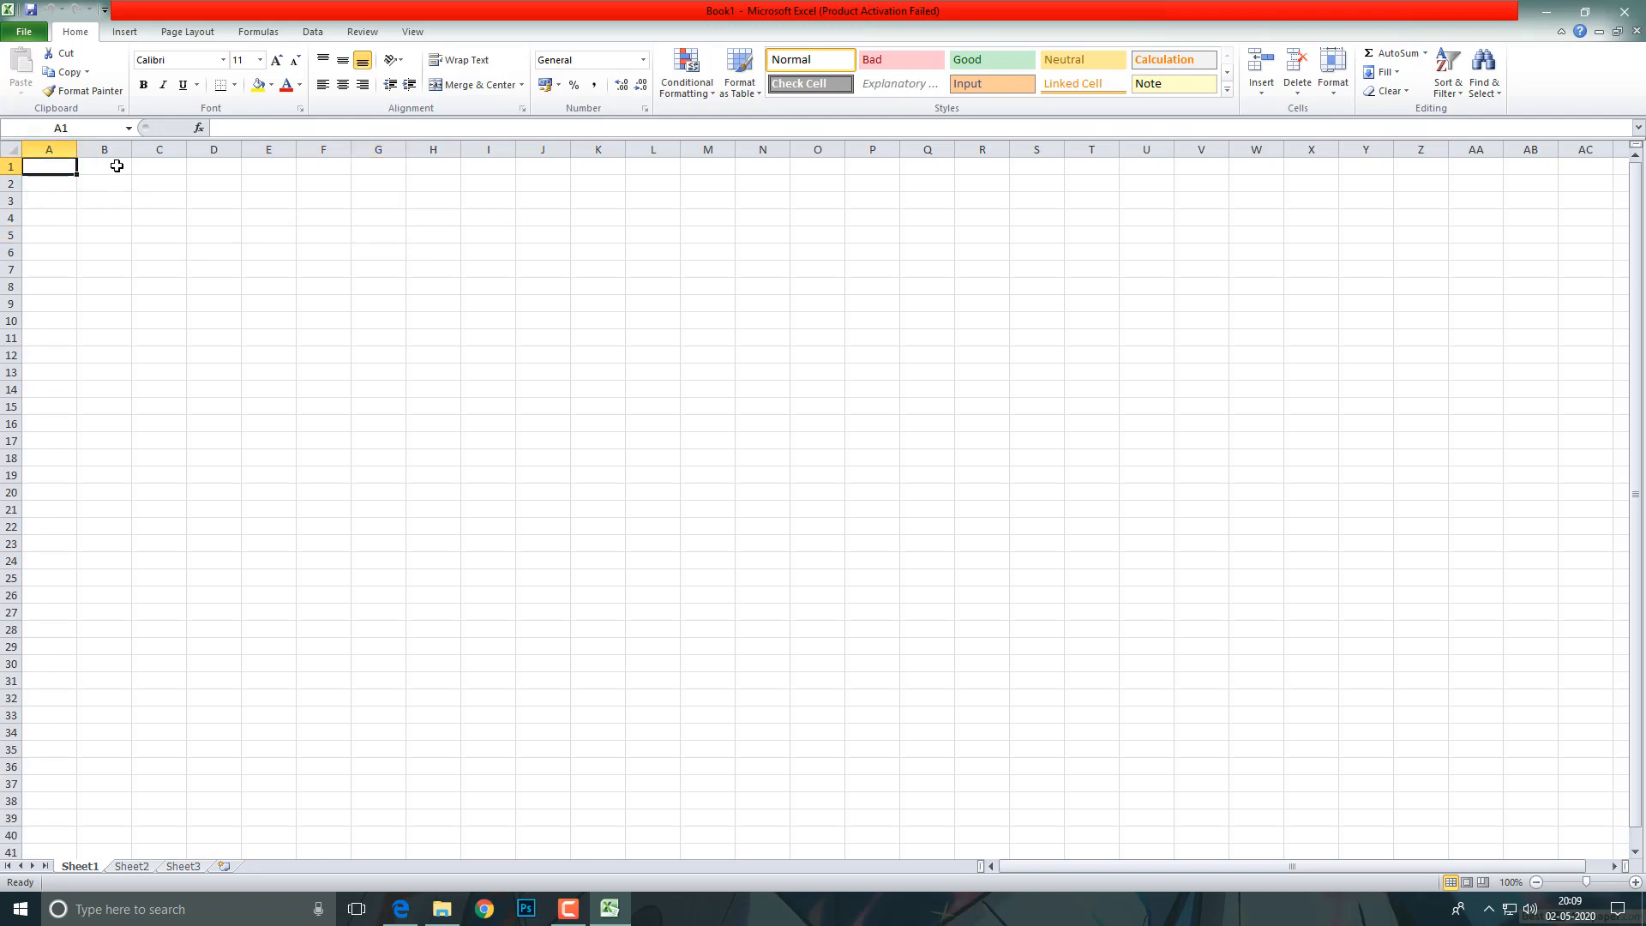
click(117, 165)
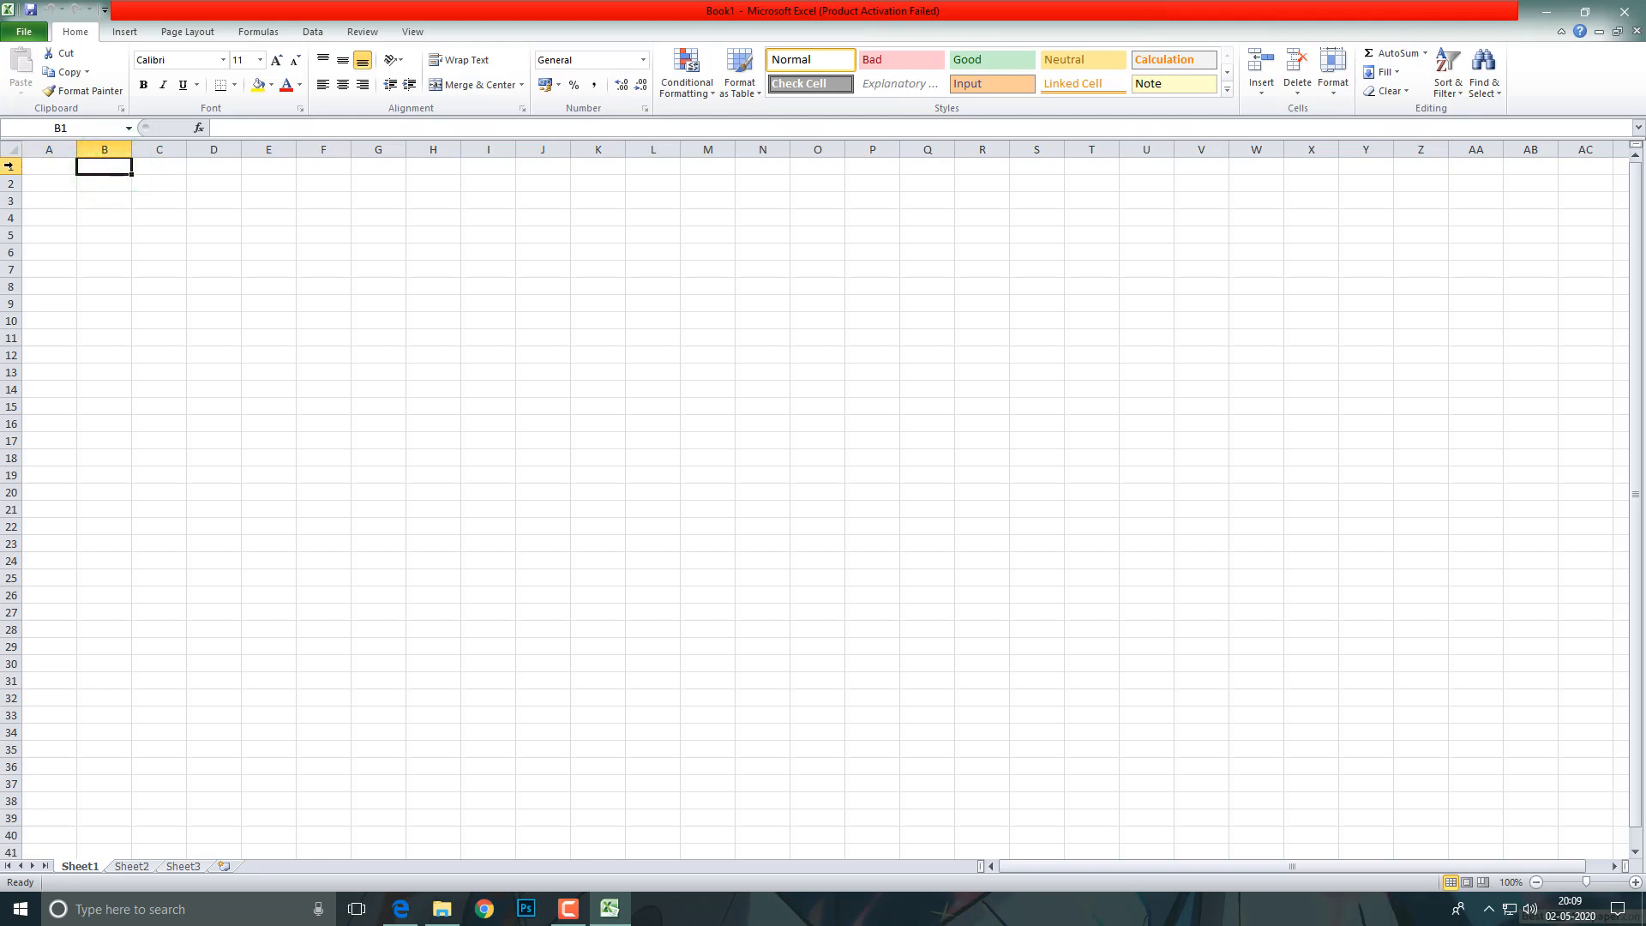
click(56, 184)
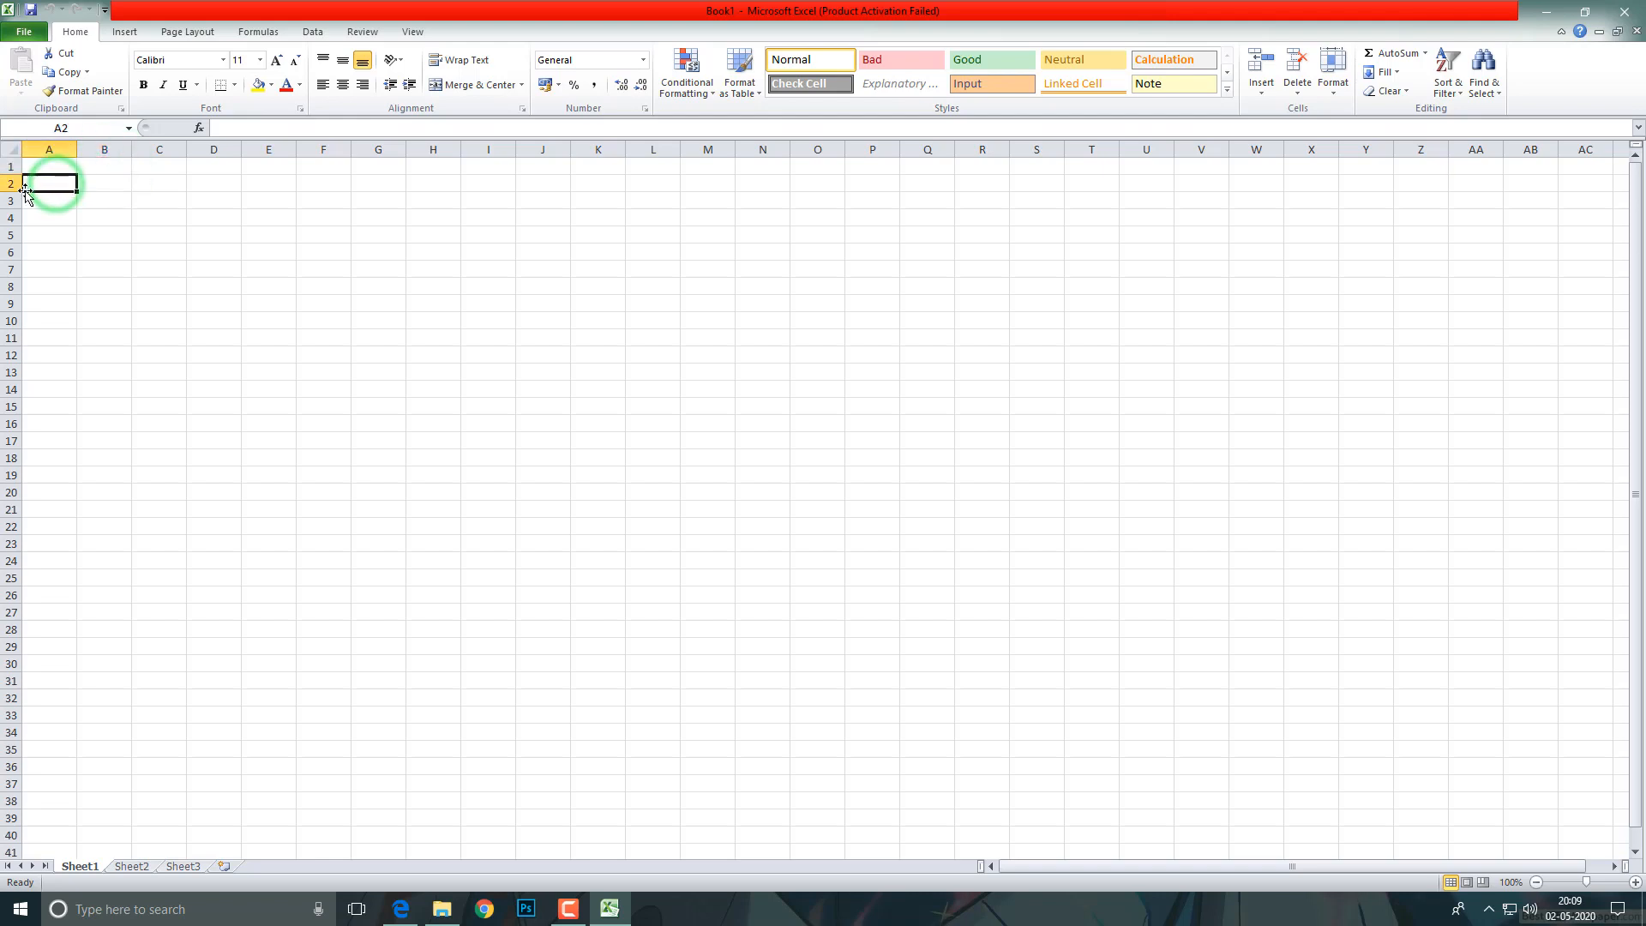
click(105, 182)
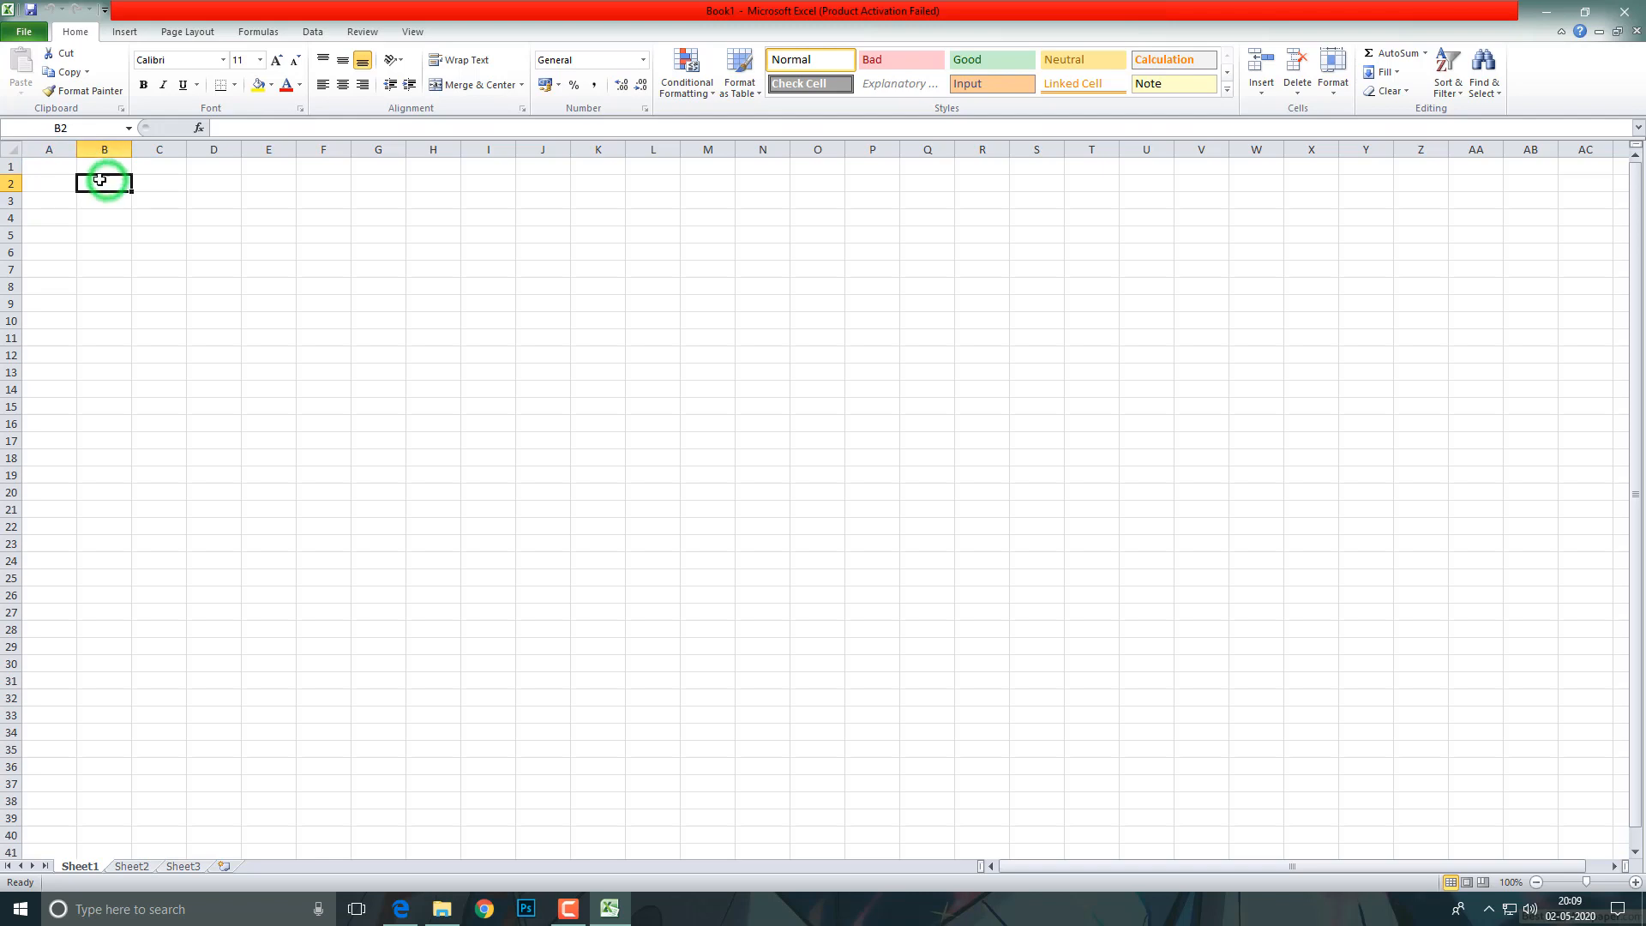
click(157, 204)
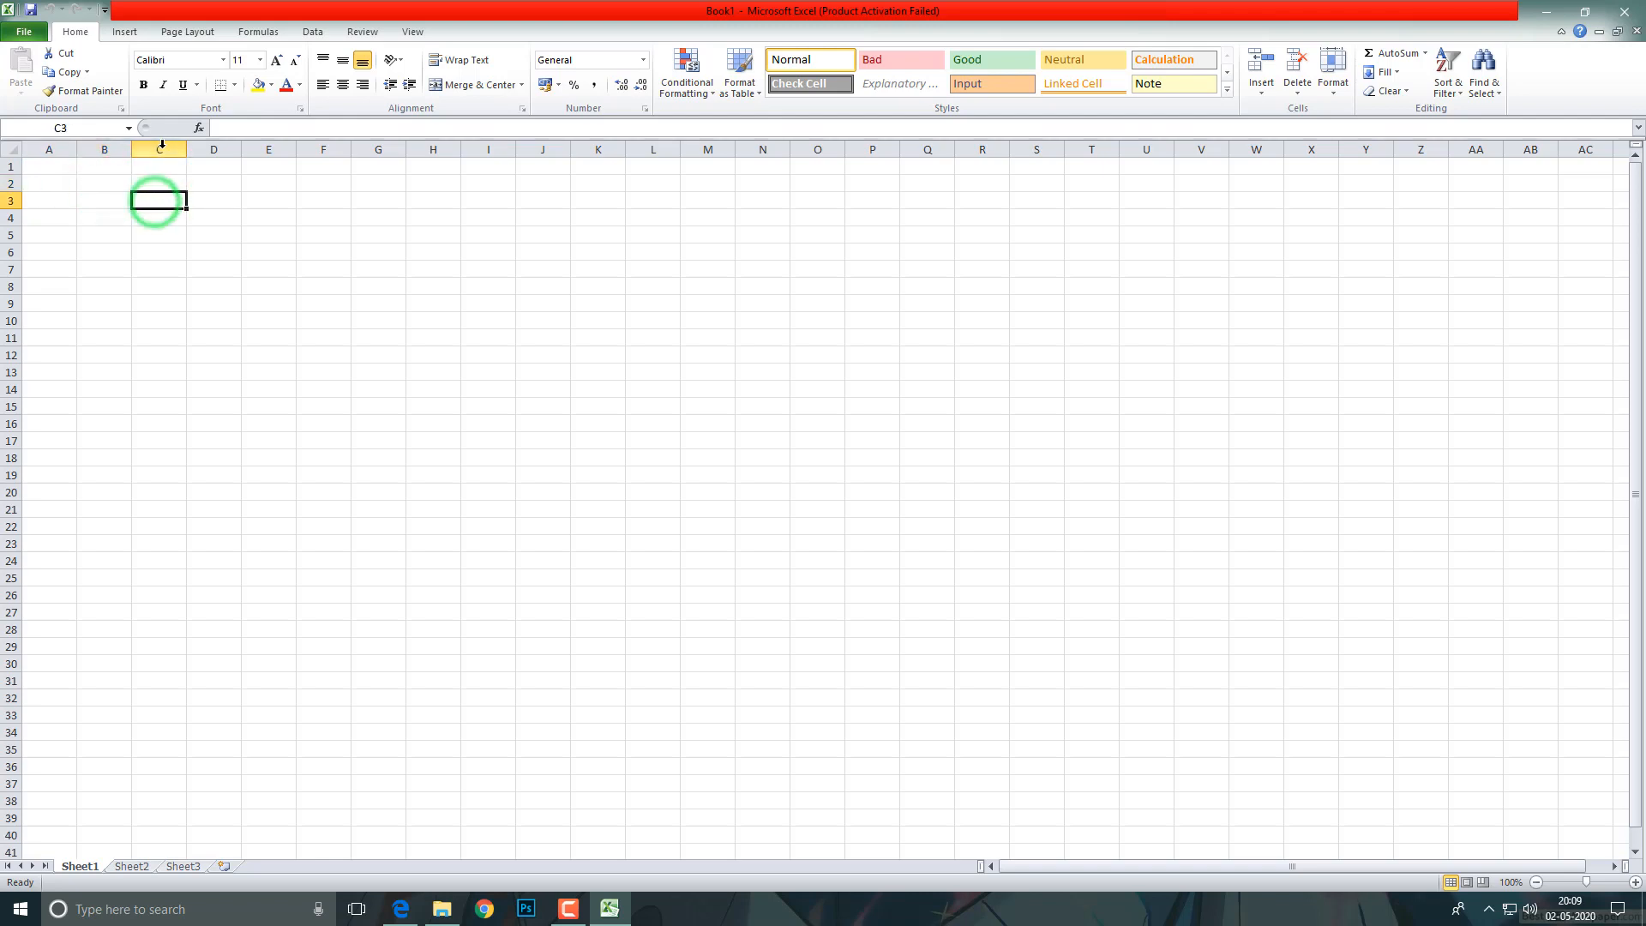
click(216, 221)
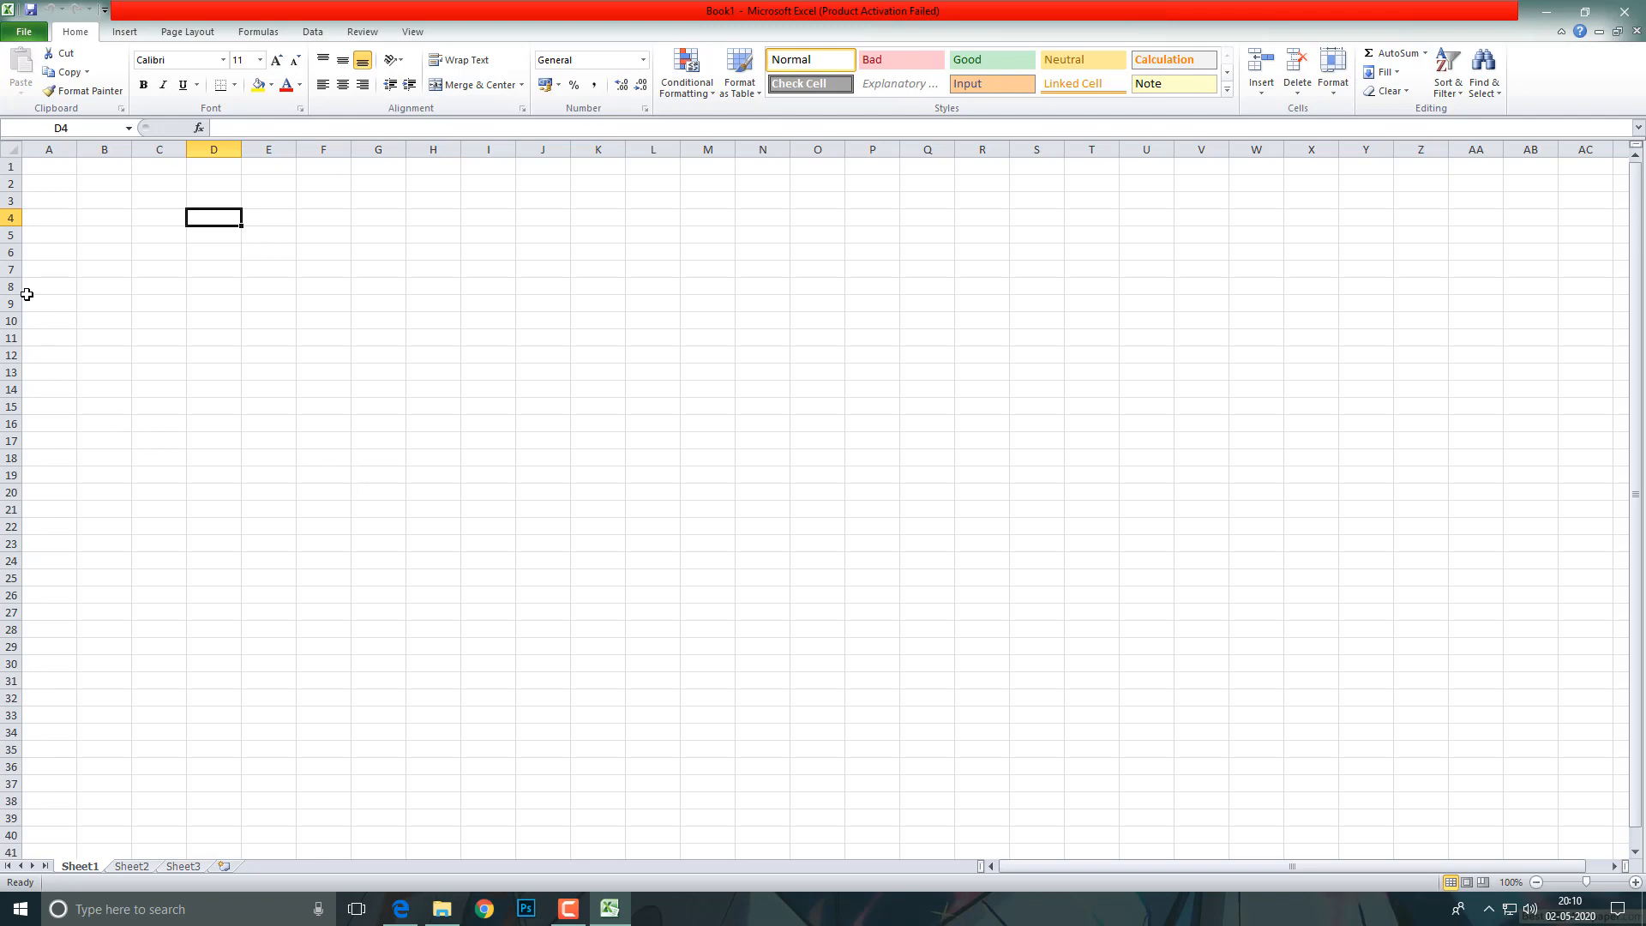
Step: Select rows 7, 8 and 9, columns H, I and J one at a time, and end on cell G6
click(11, 269)
click(11, 285)
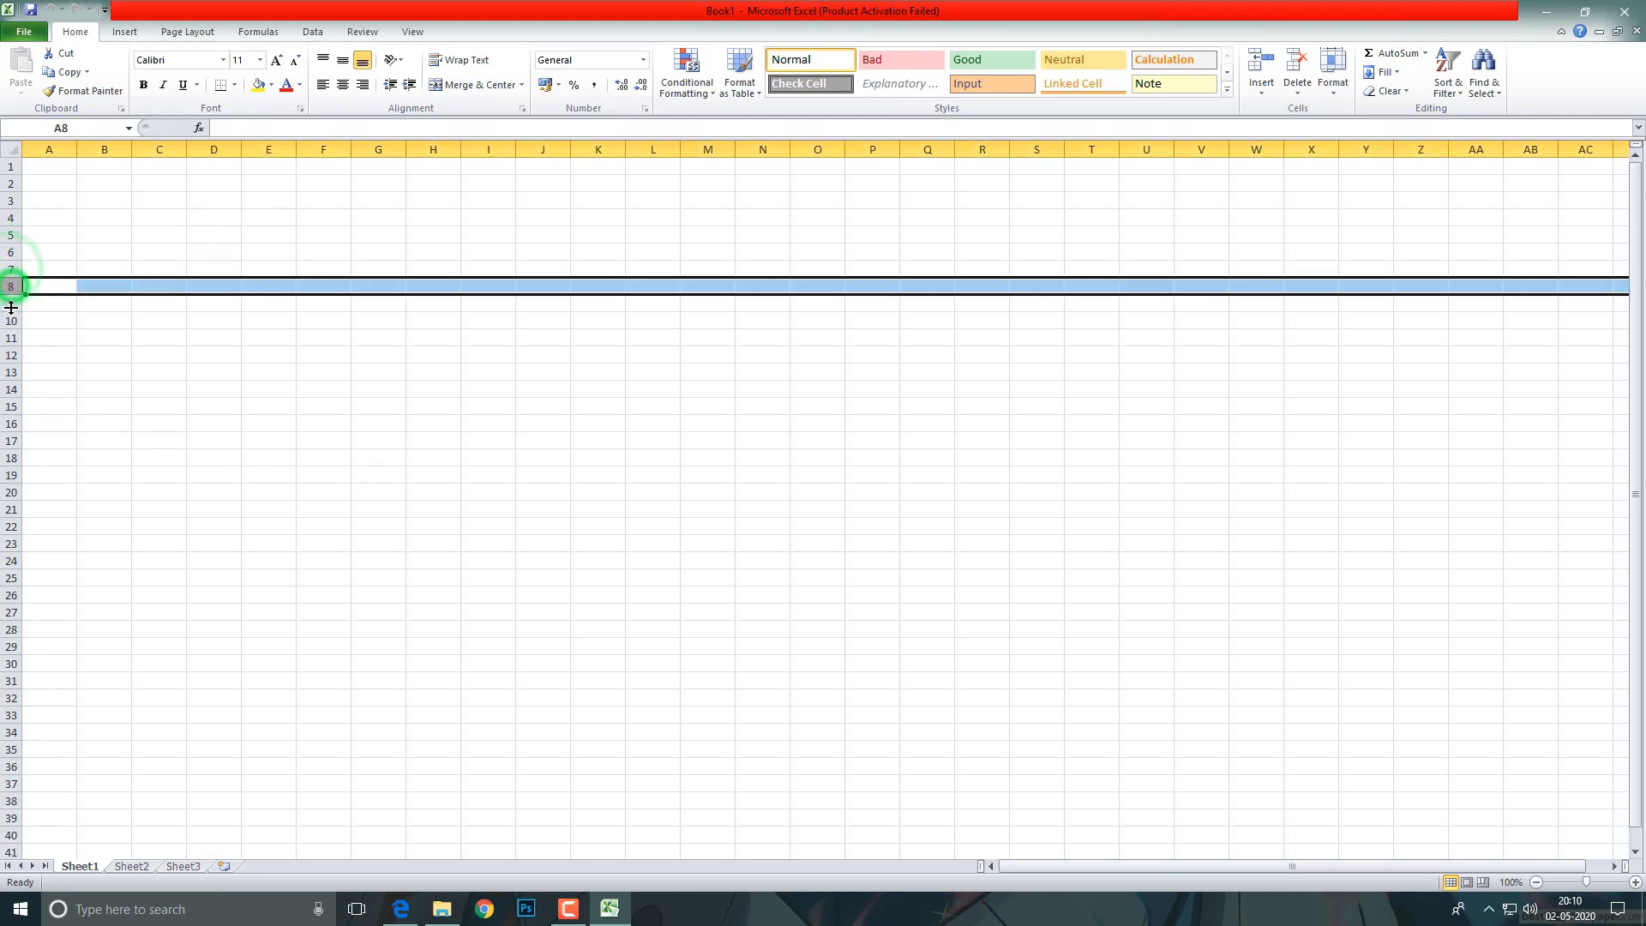
click(9, 303)
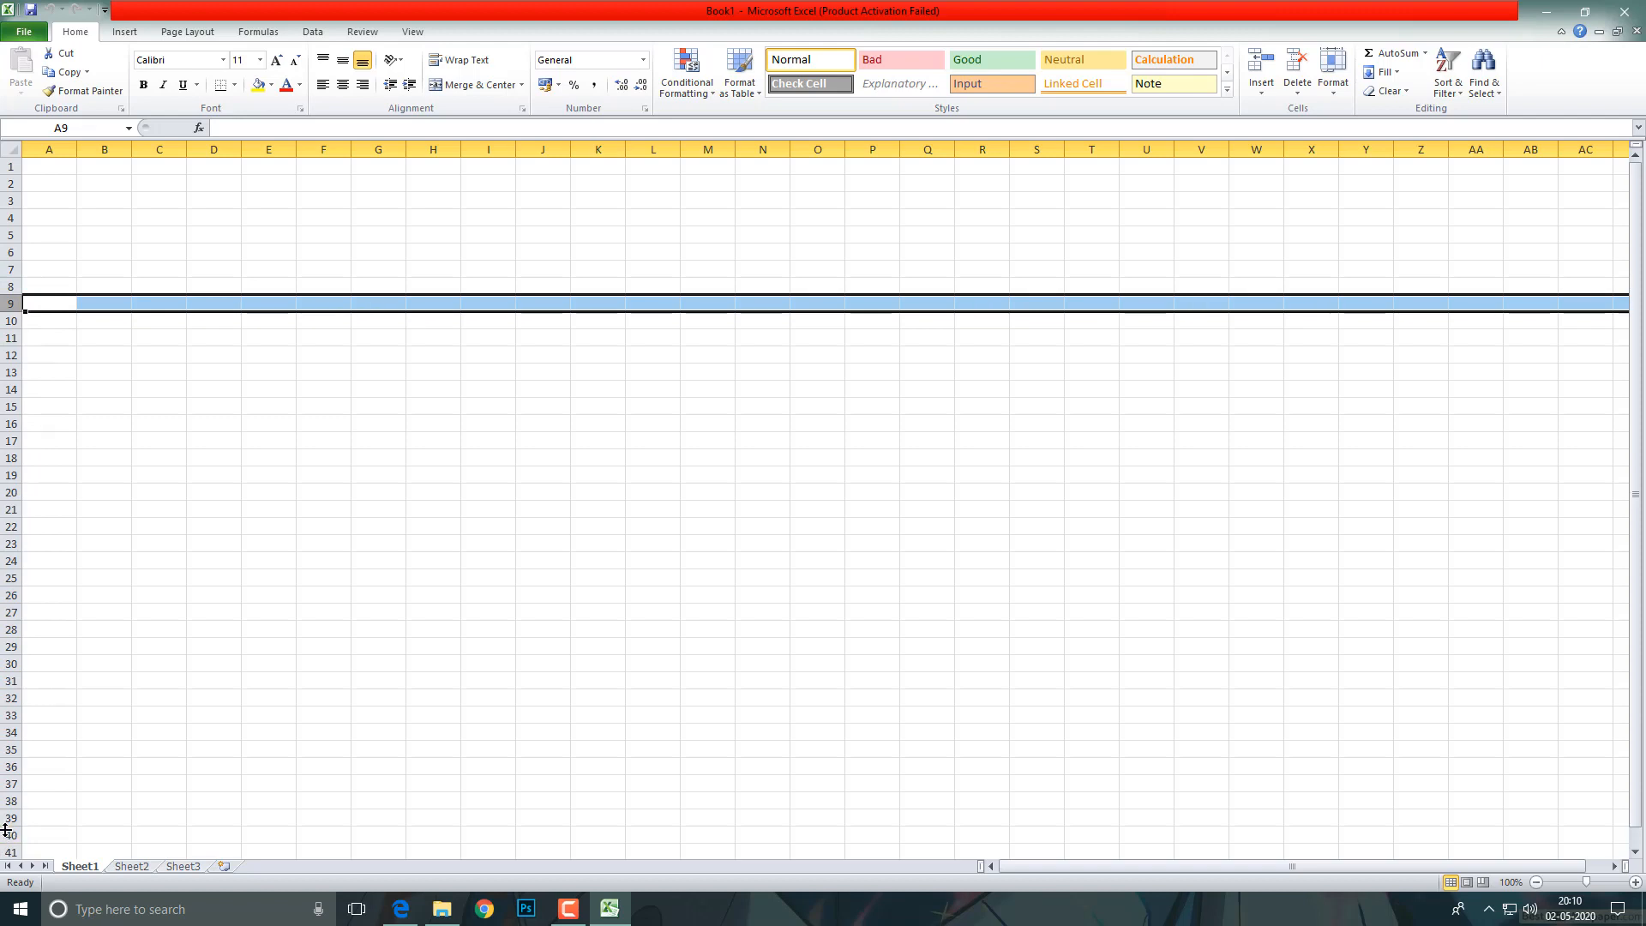
click(433, 149)
click(489, 149)
click(543, 150)
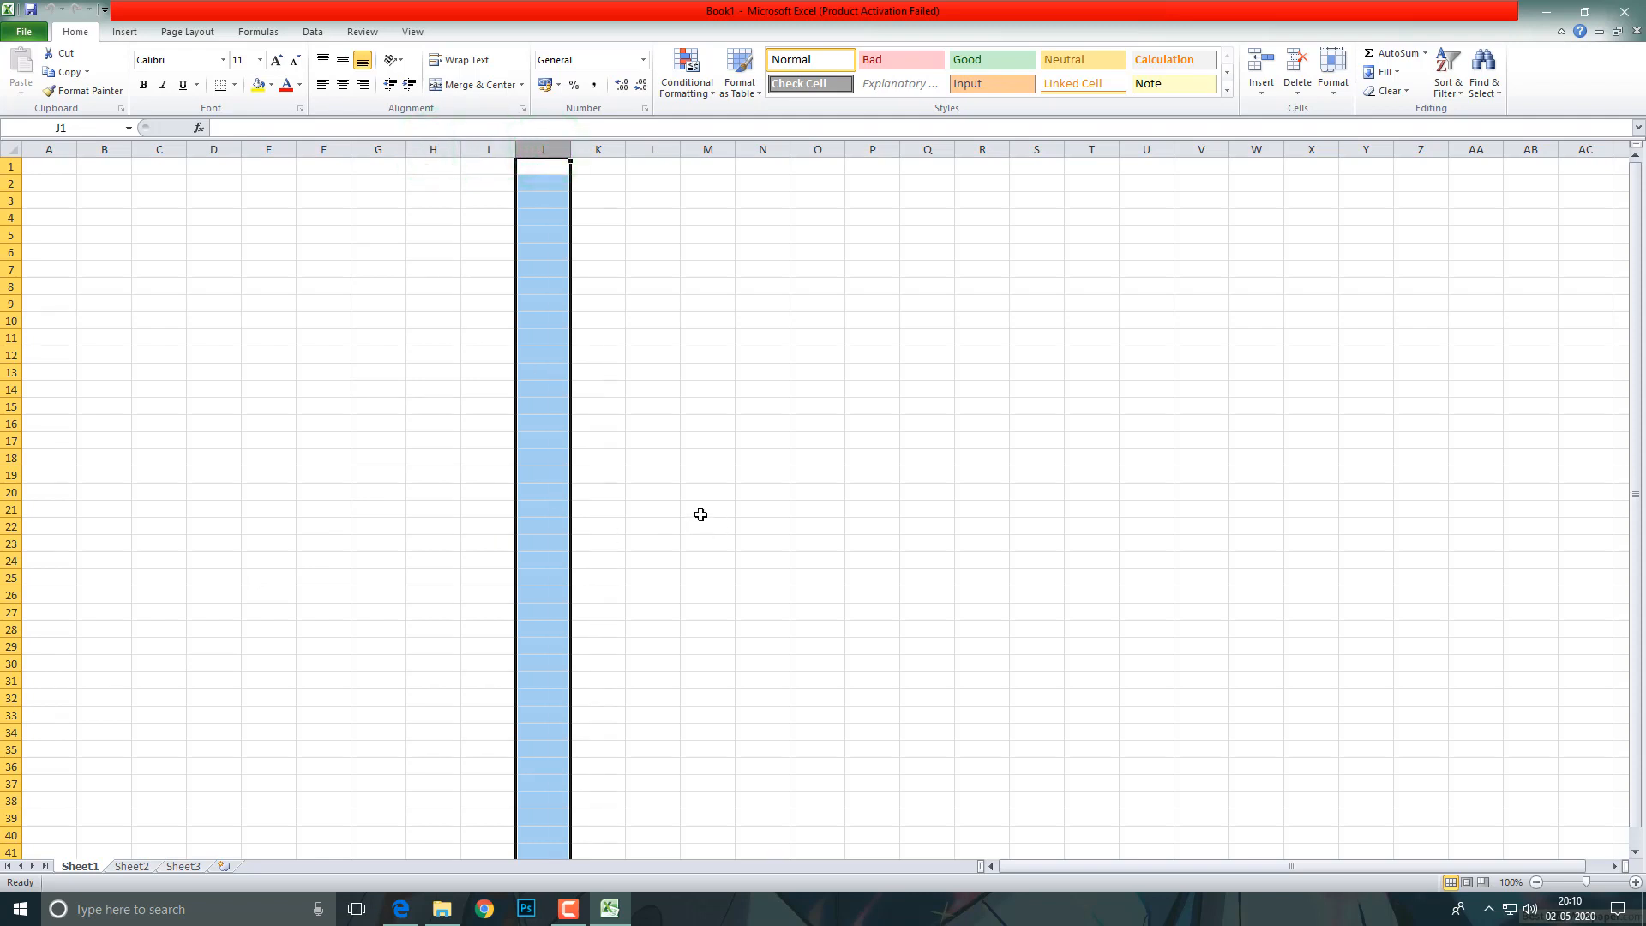
click(382, 253)
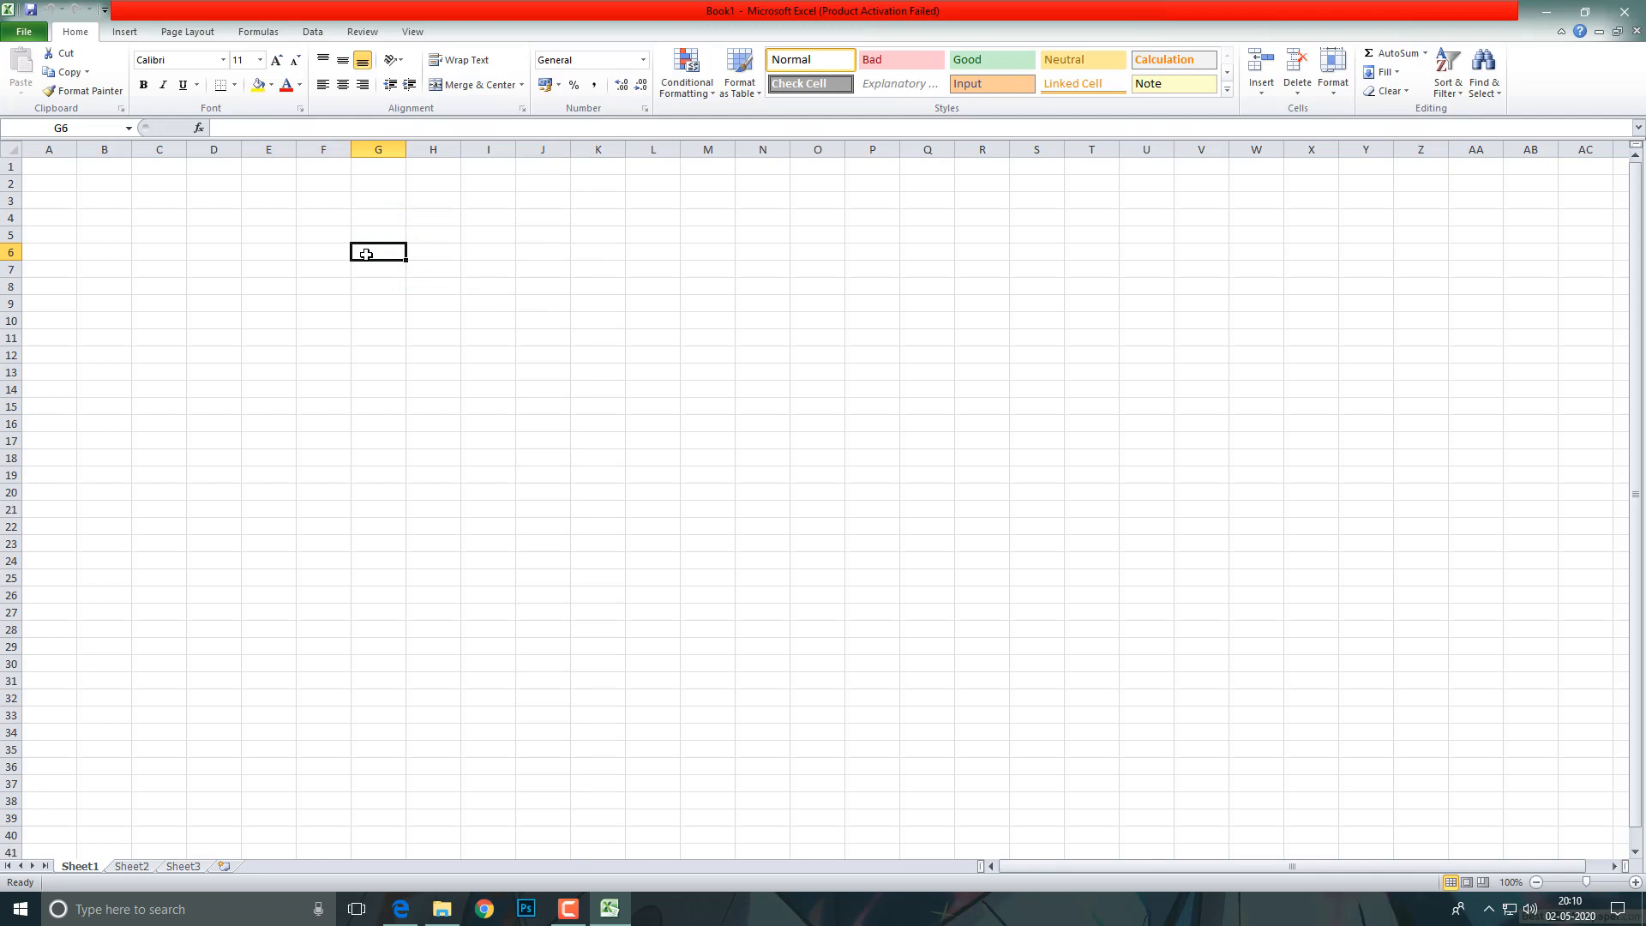
Step: Enter the headings Name, Maths and Science in cells A1 to C1
click(56, 167)
text(Name)
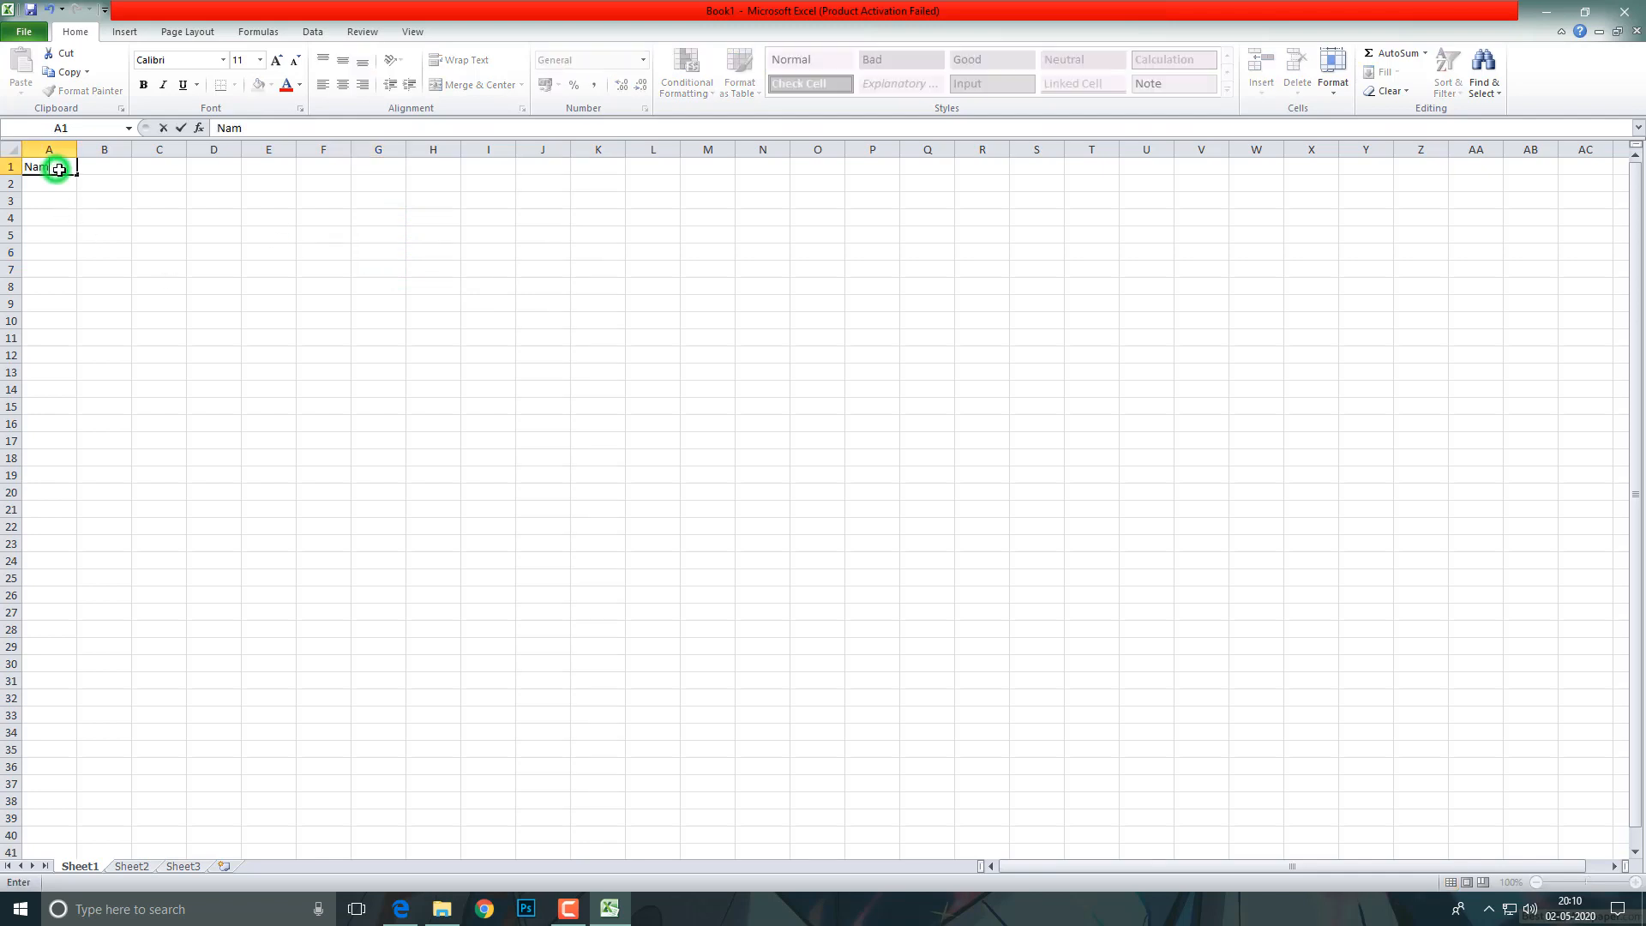
key(Tab)
text(Maths)
key(Tab)
text(Science)
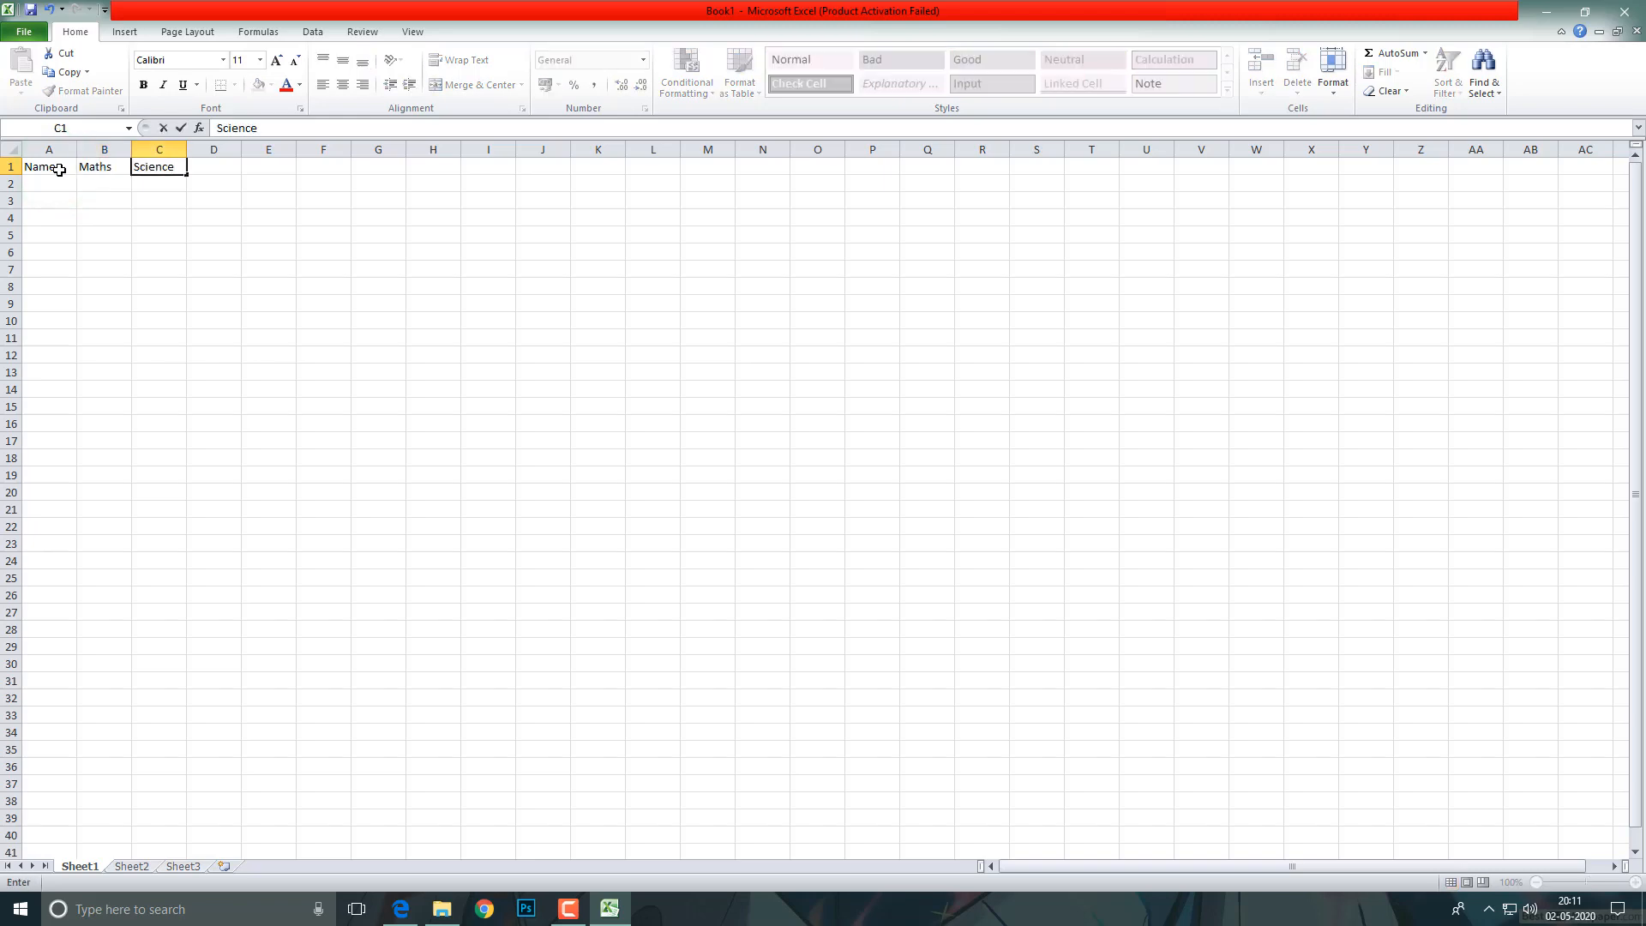
Step: Continue the heading row with English, Computer and S.Sc. in cells D1 to F1
key(Tab)
text(English)
key(Tab)
text(Computer)
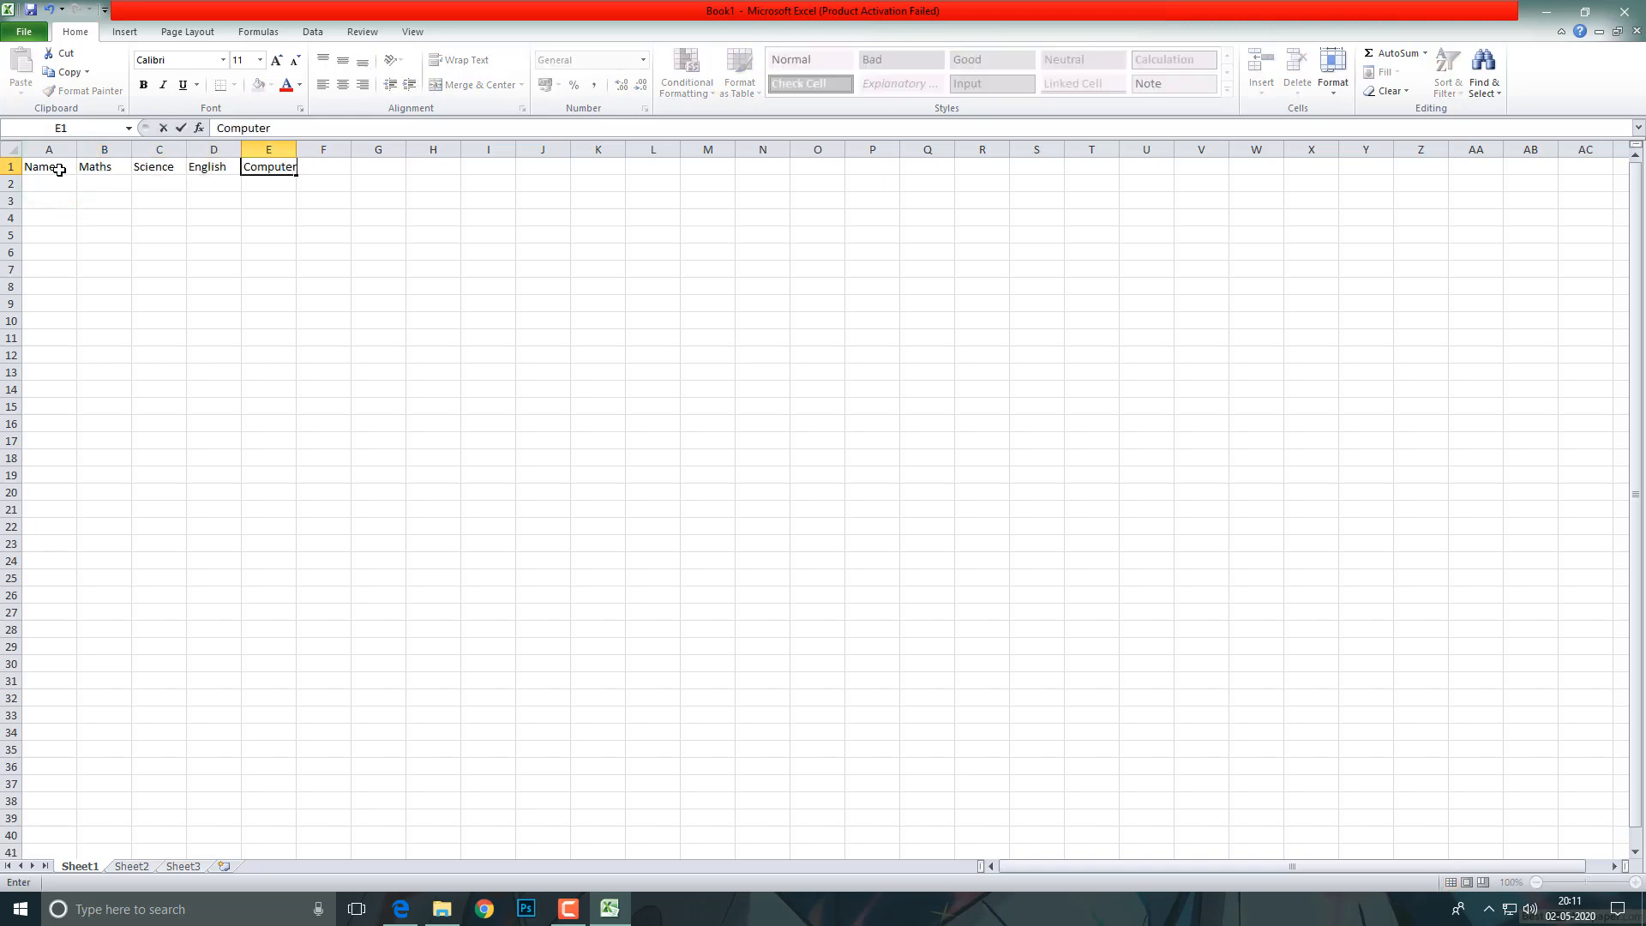
key(Tab)
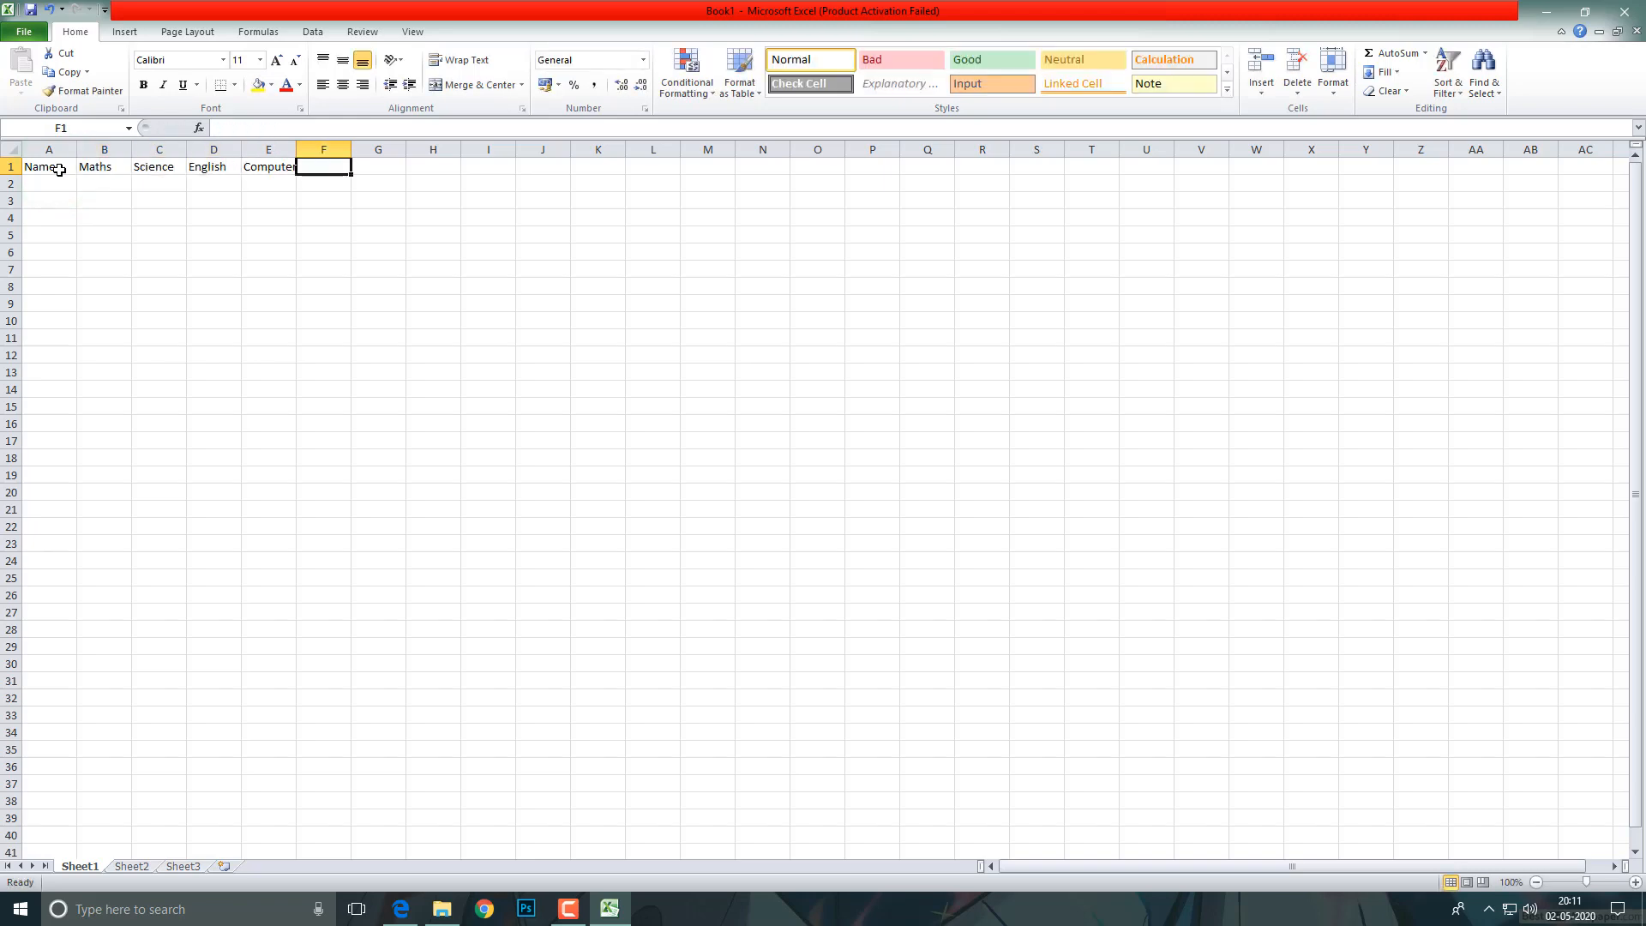
text(S.Sc.)
key(Tab)
Step: Autofit column E to its heading and enter the headings MIL, Total and Percentage in cells G1 to I1
double_click(296, 149)
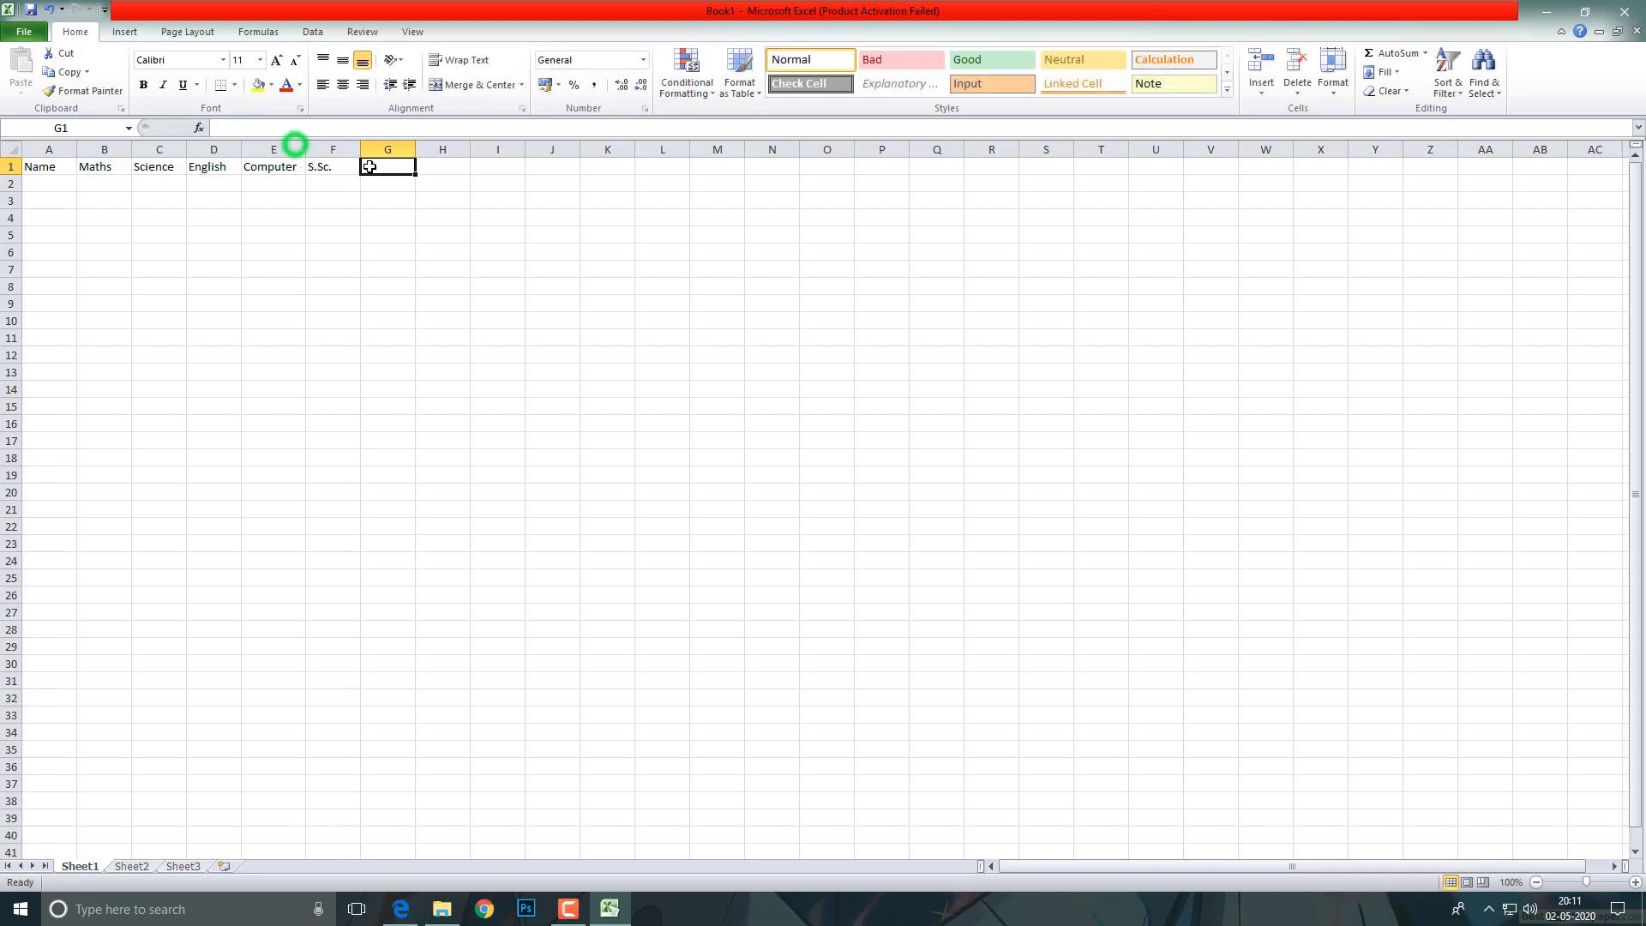
click(371, 168)
text(MIL)
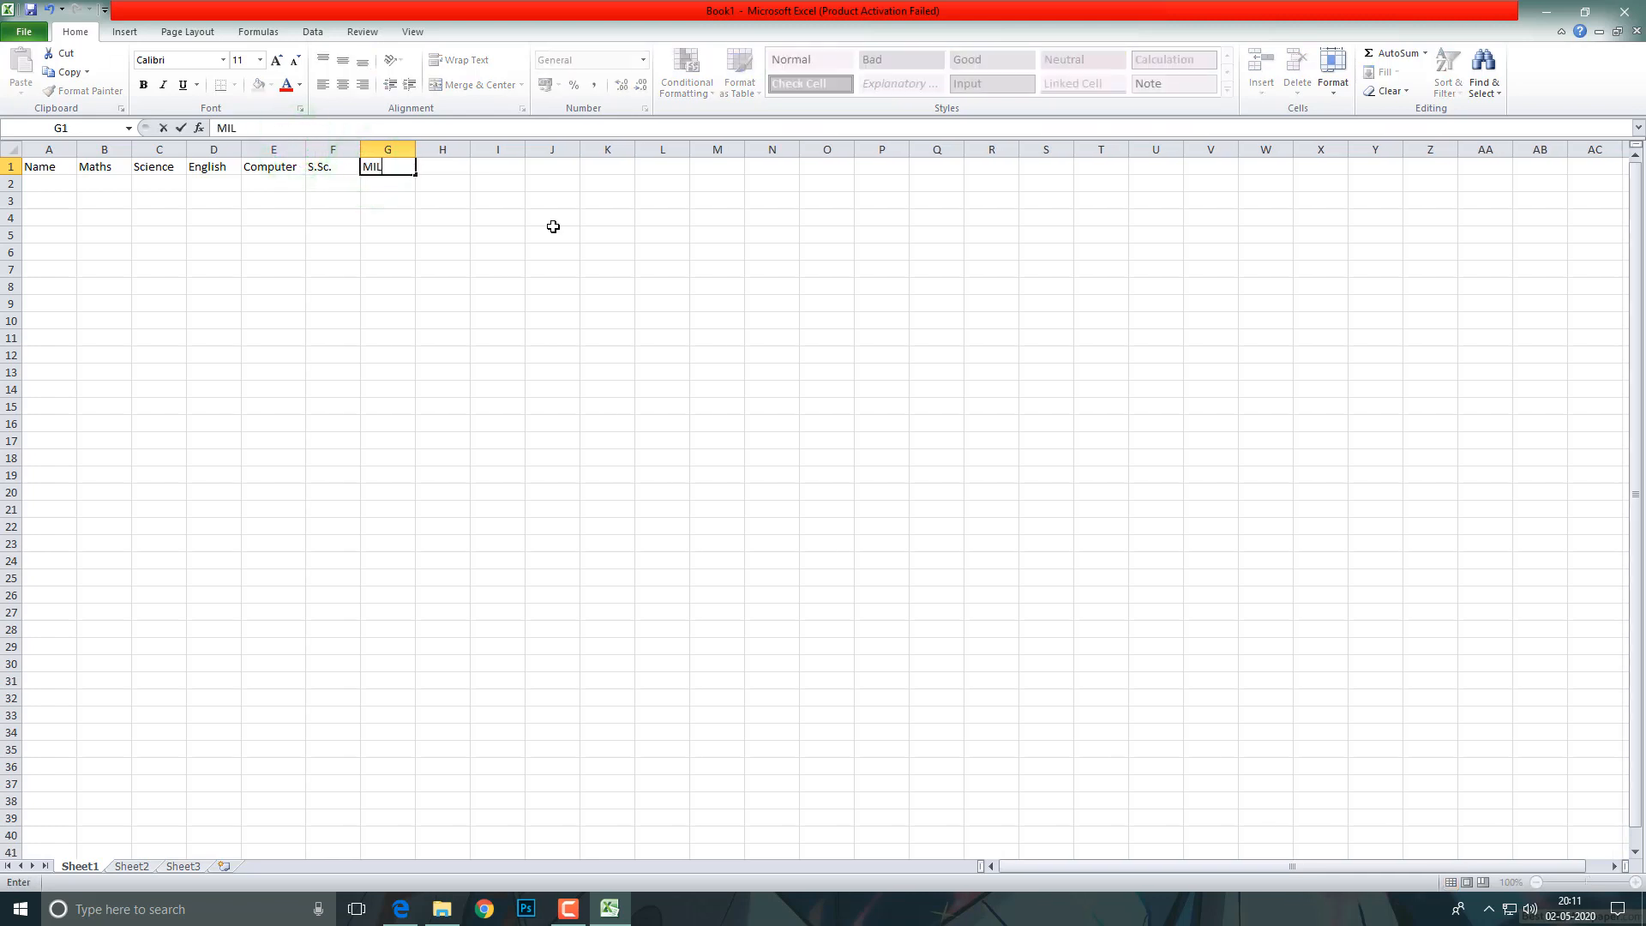
click(442, 167)
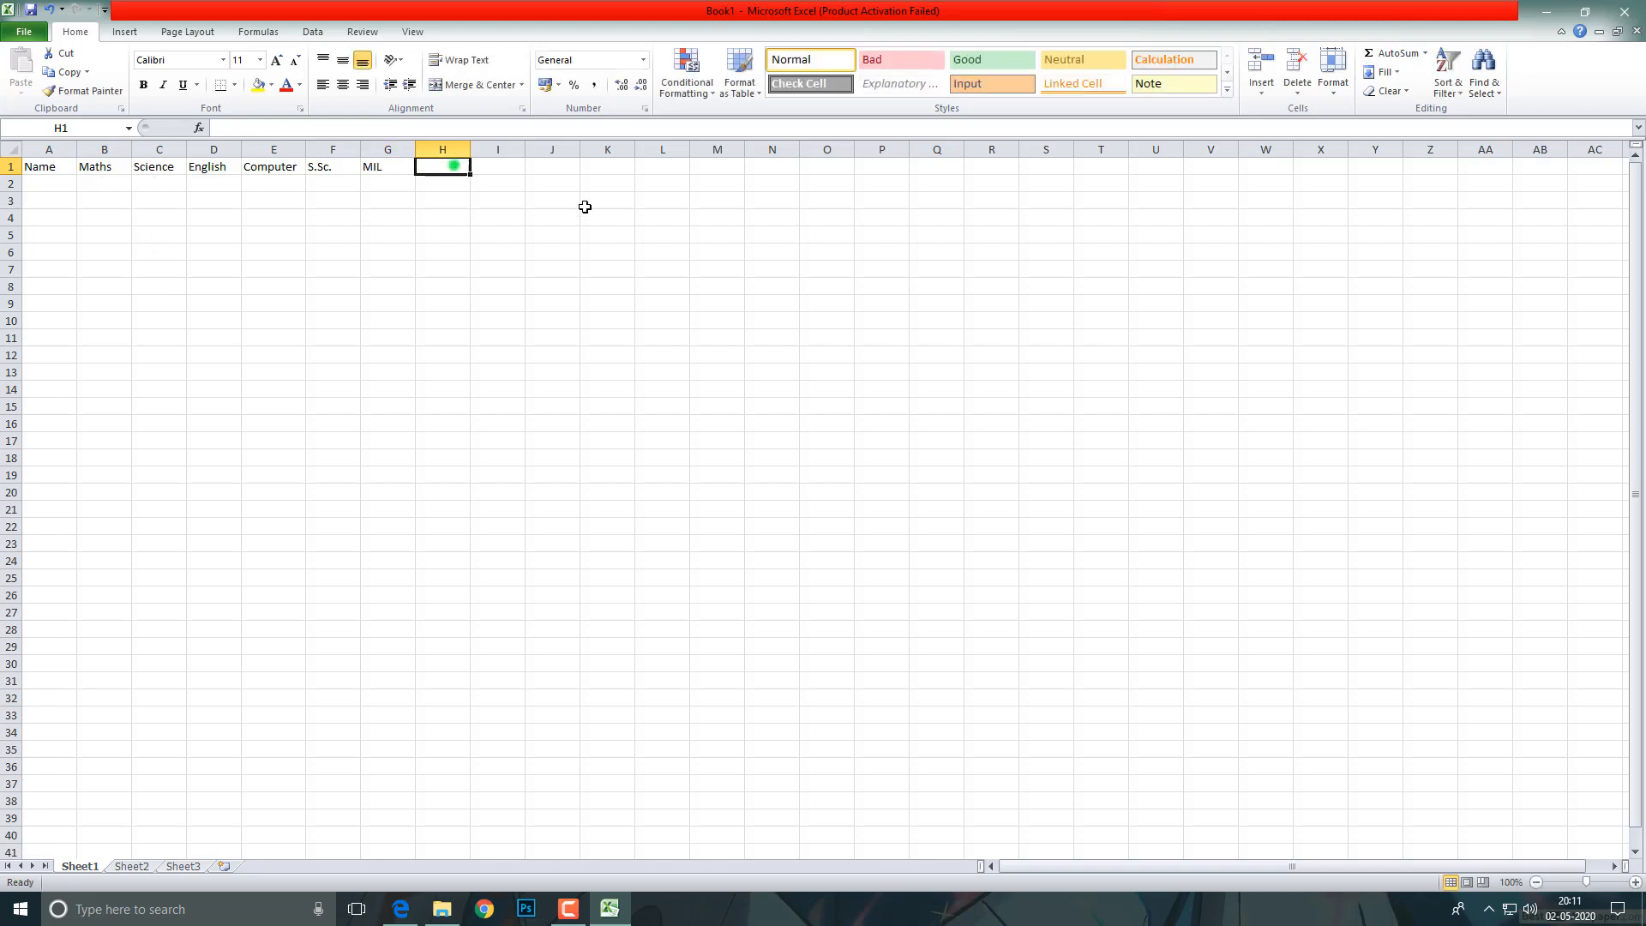
text(Total)
key(Tab)
text(Percentage)
click(661, 300)
Step: Widen the Percentage column to fit its heading, and widen column A to make room for student names
drag(525, 147, 539, 148)
click(508, 188)
click(54, 185)
drag(78, 149, 169, 149)
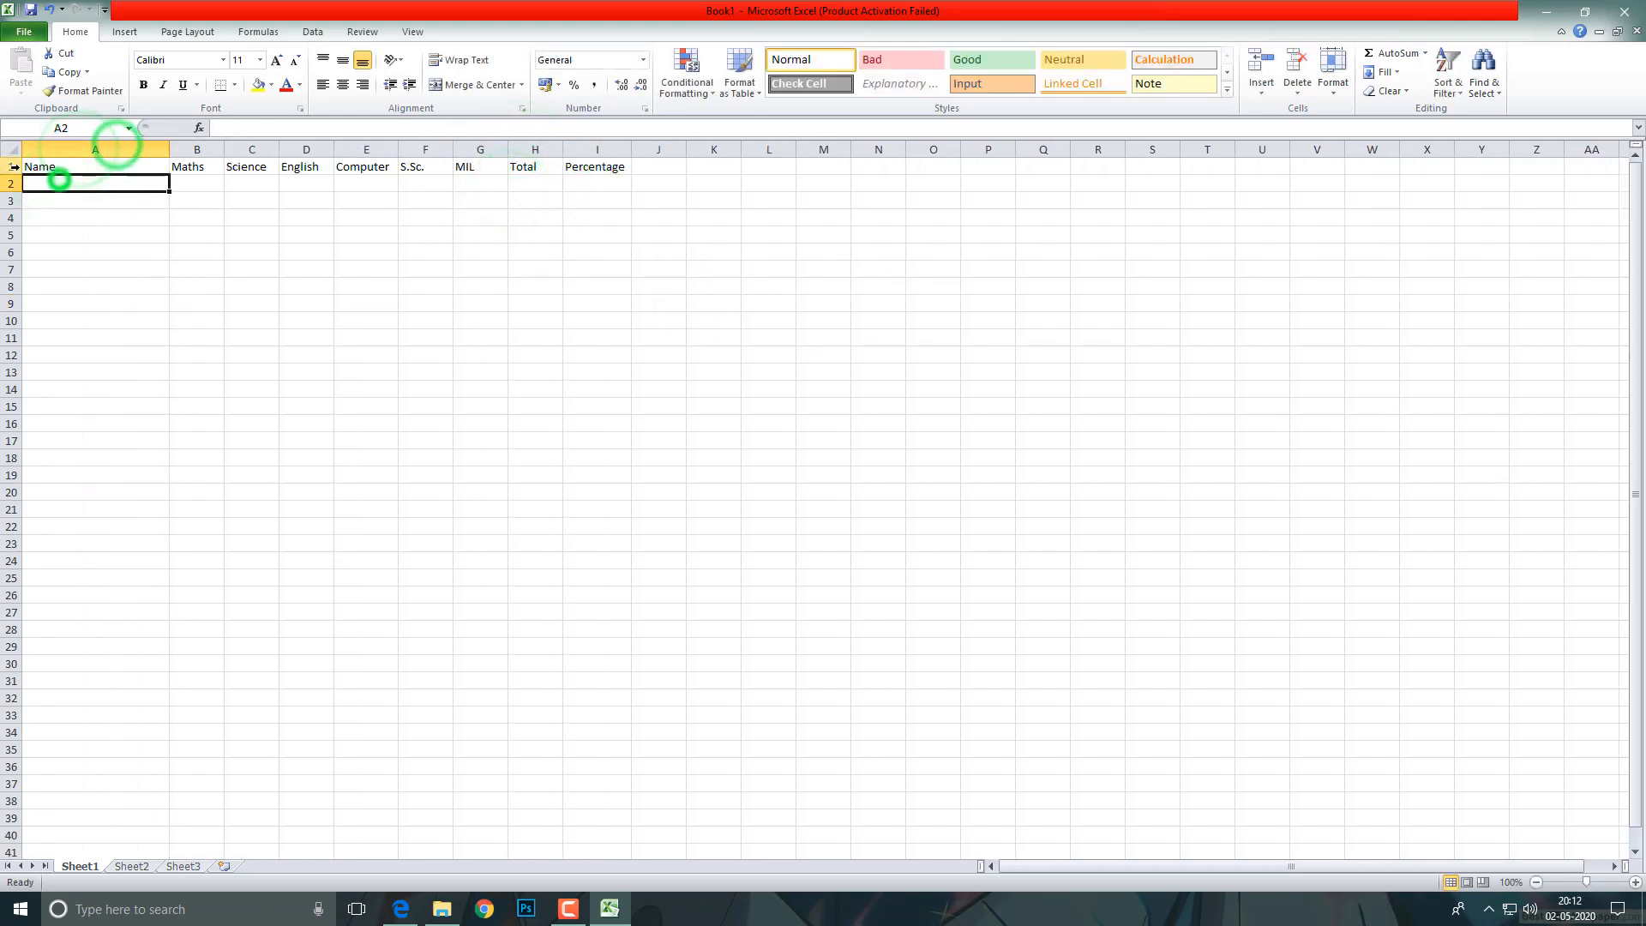
Step: Center the headings across the whole of row 1
click(10, 166)
click(342, 84)
click(95, 184)
click(572, 905)
click(1568, 831)
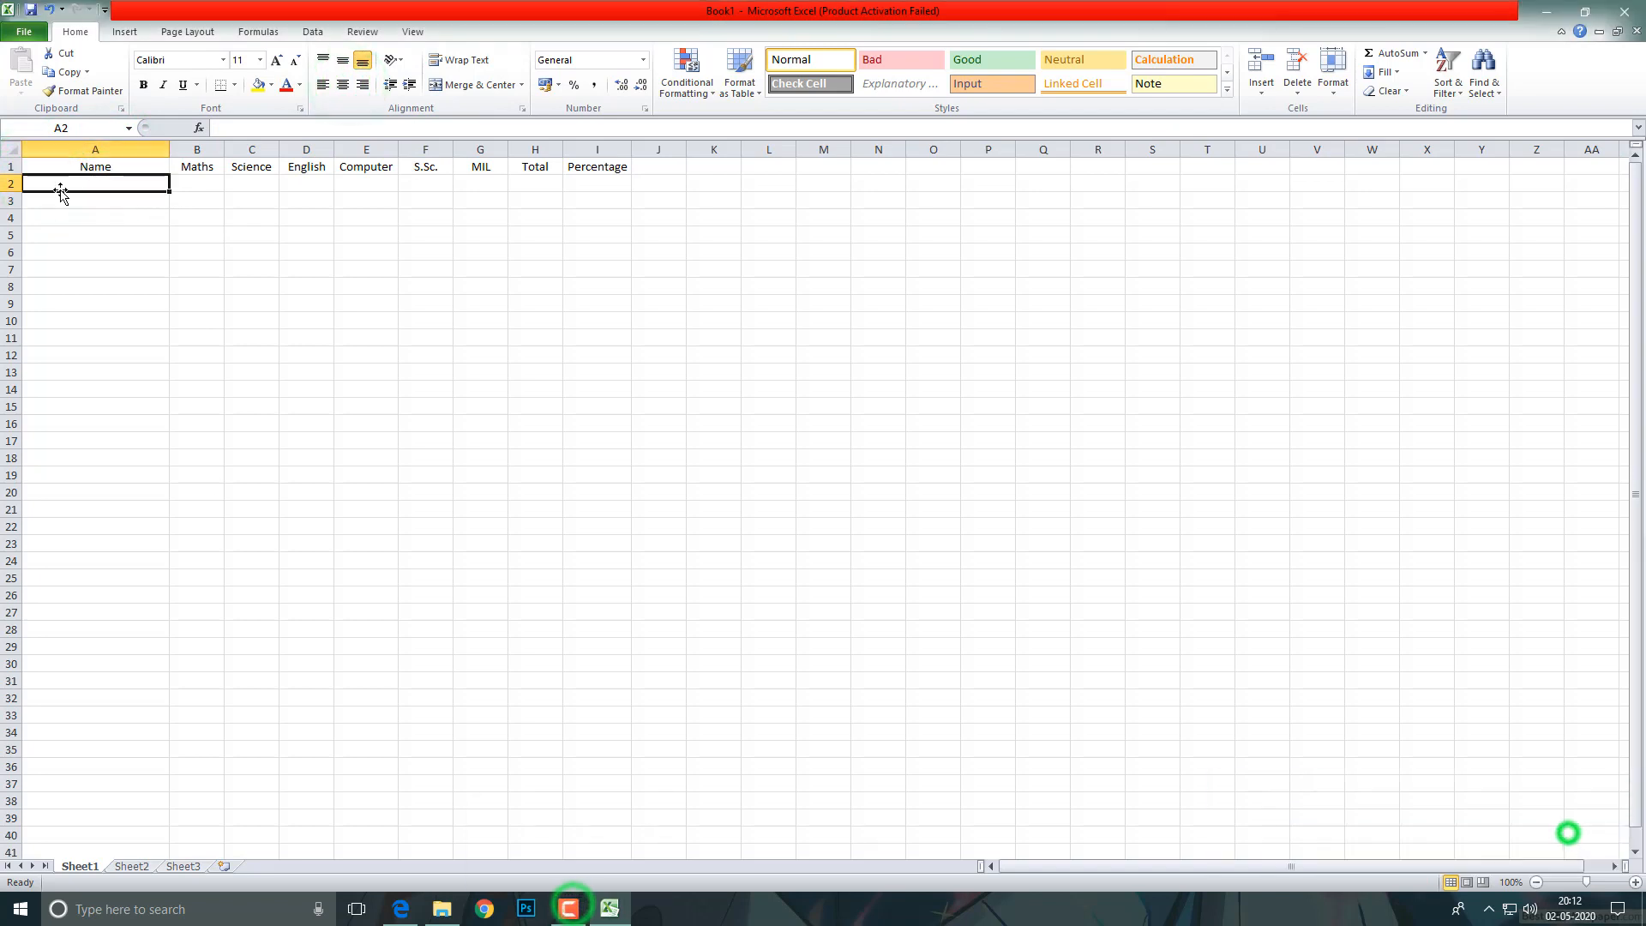
Step: Enter the first student's name in A2, with marks of 99 for Maths and 89 for Science
click(63, 186)
text(Rohit)
key(Tab)
text(99)
key(Tab)
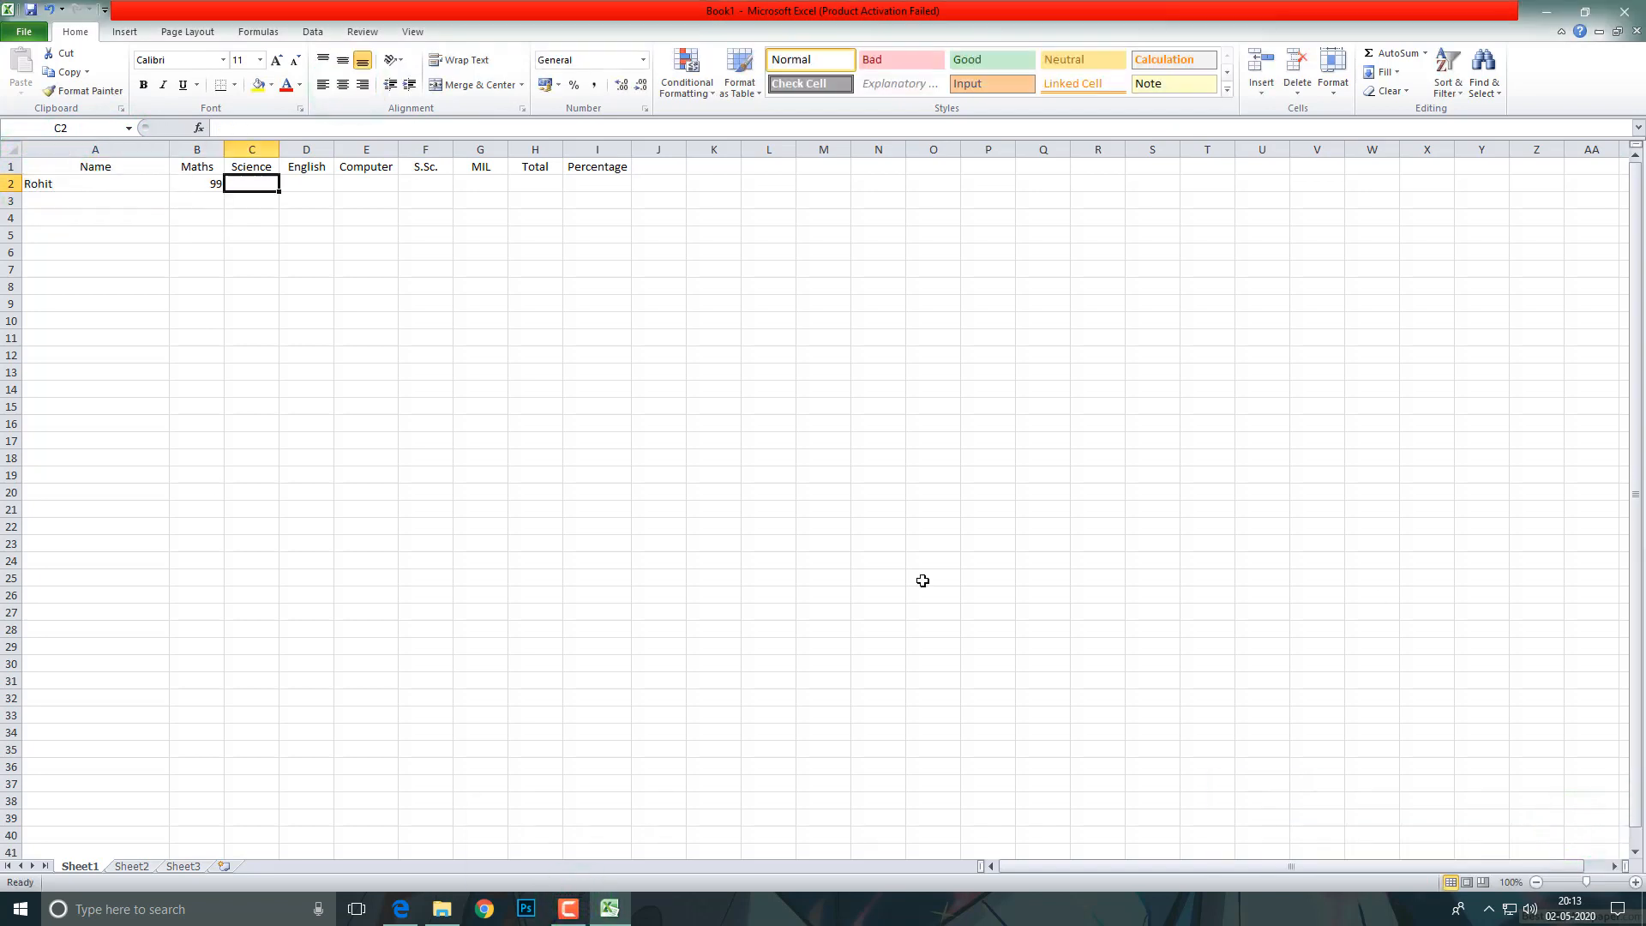
key(alt)
click(250, 186)
text(89)
key(Tab)
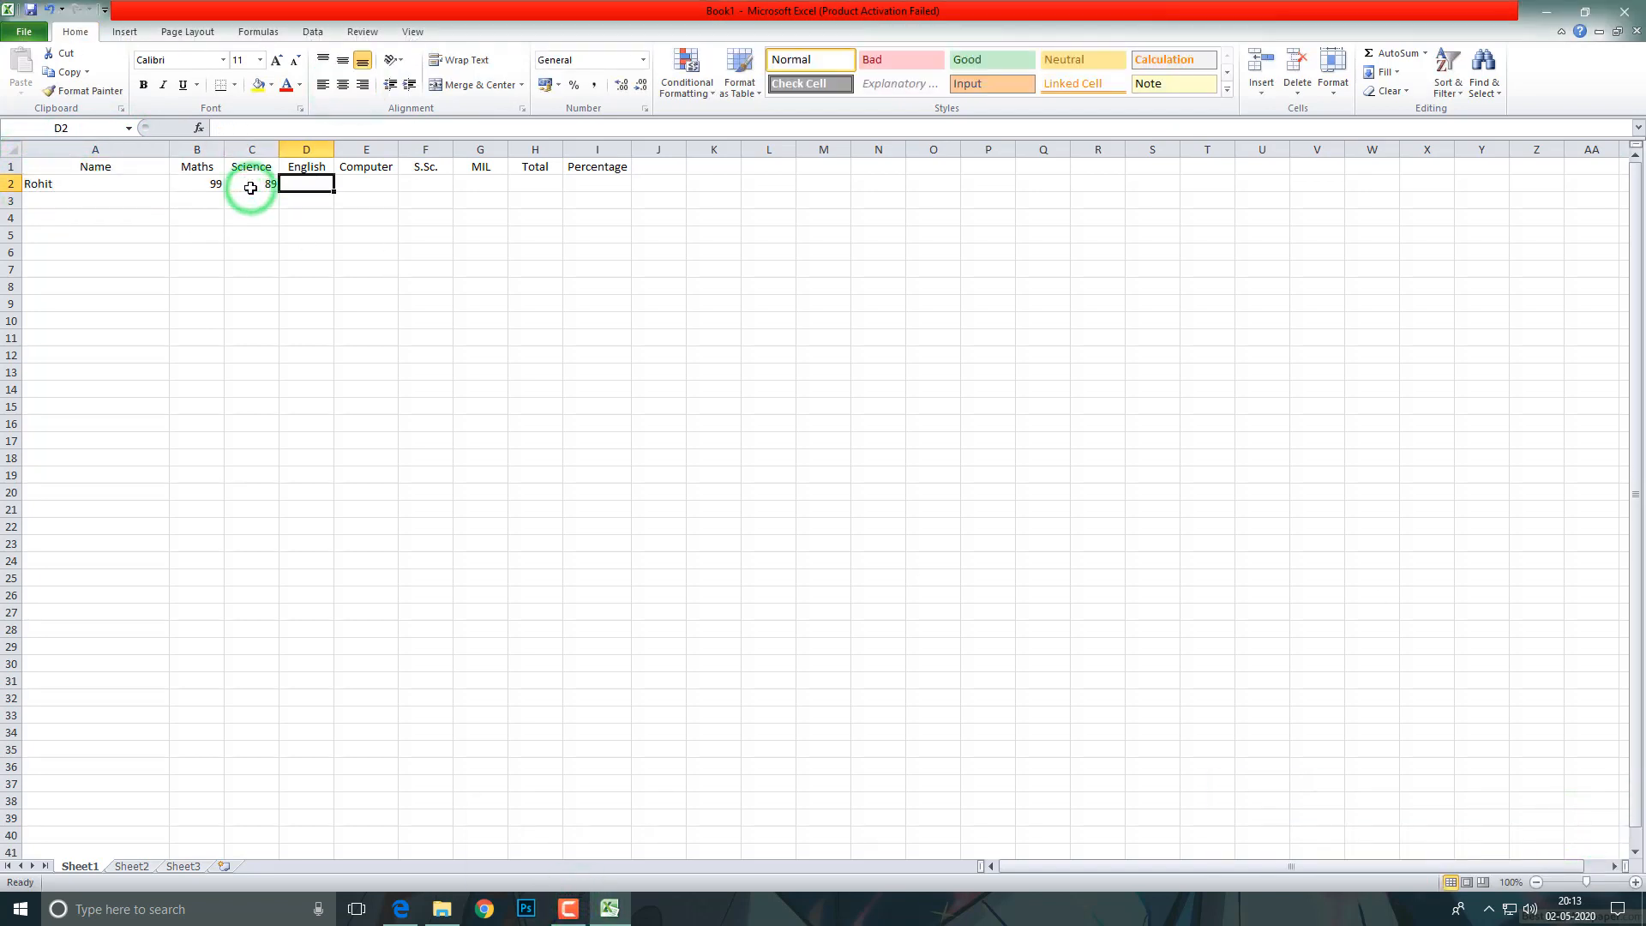
Step: Complete the first student's marks with 85, 95, 80 and 82 in cells D2 to G2
text(85)
key(Tab)
text(95)
key(Tab)
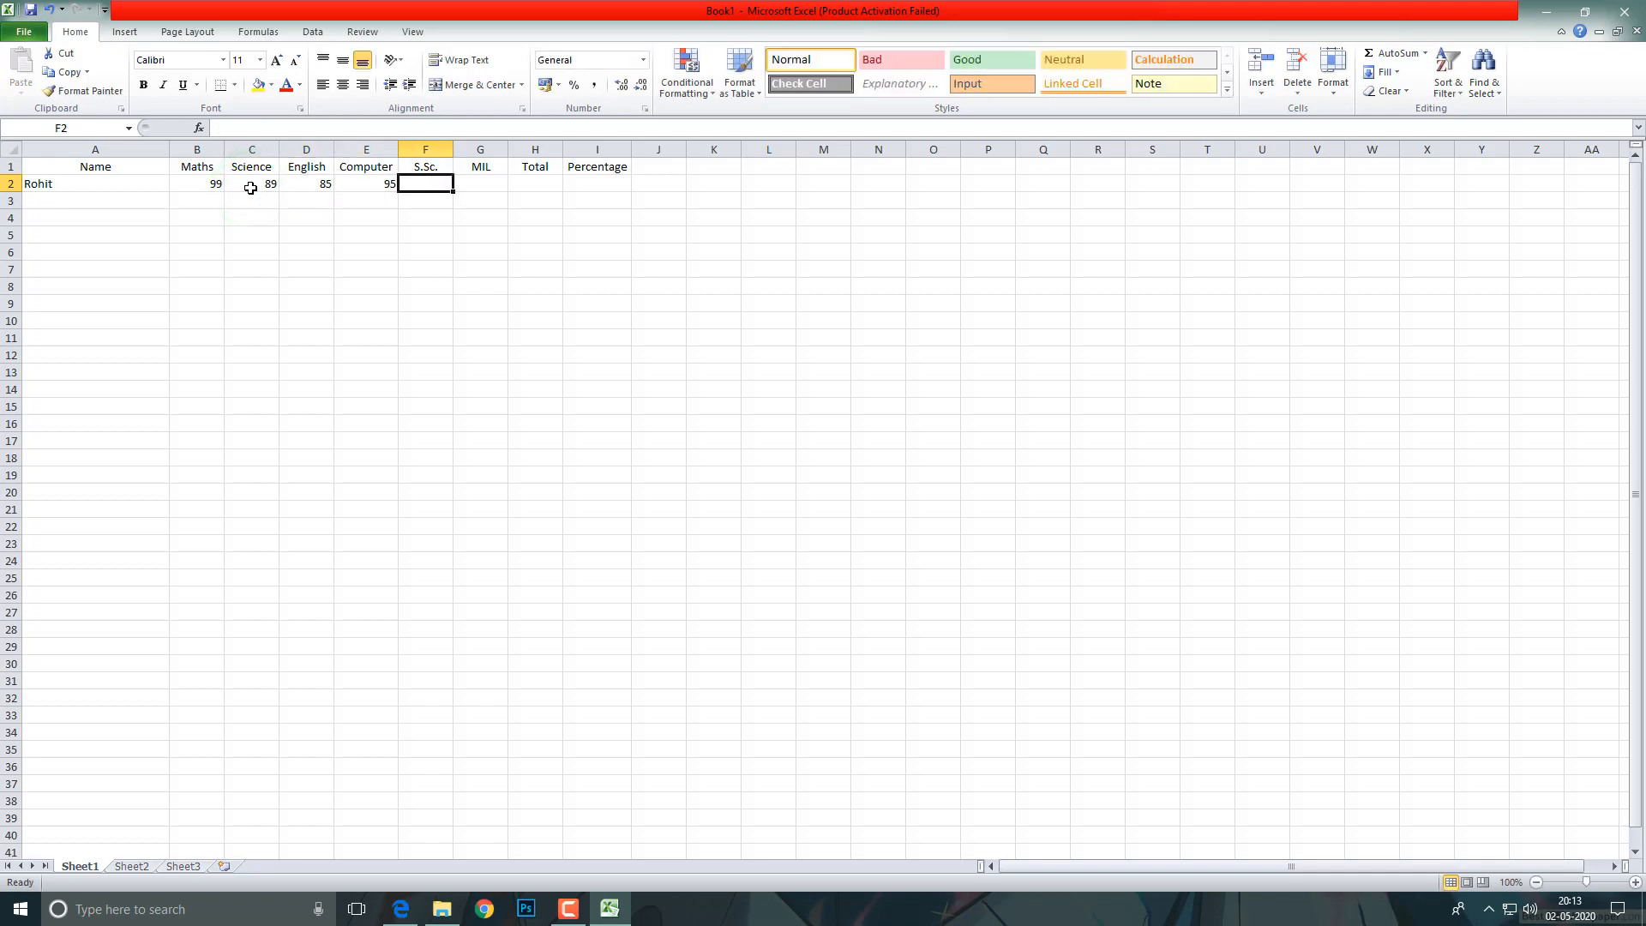
text(80)
key(Tab)
text(82)
key(Tab)
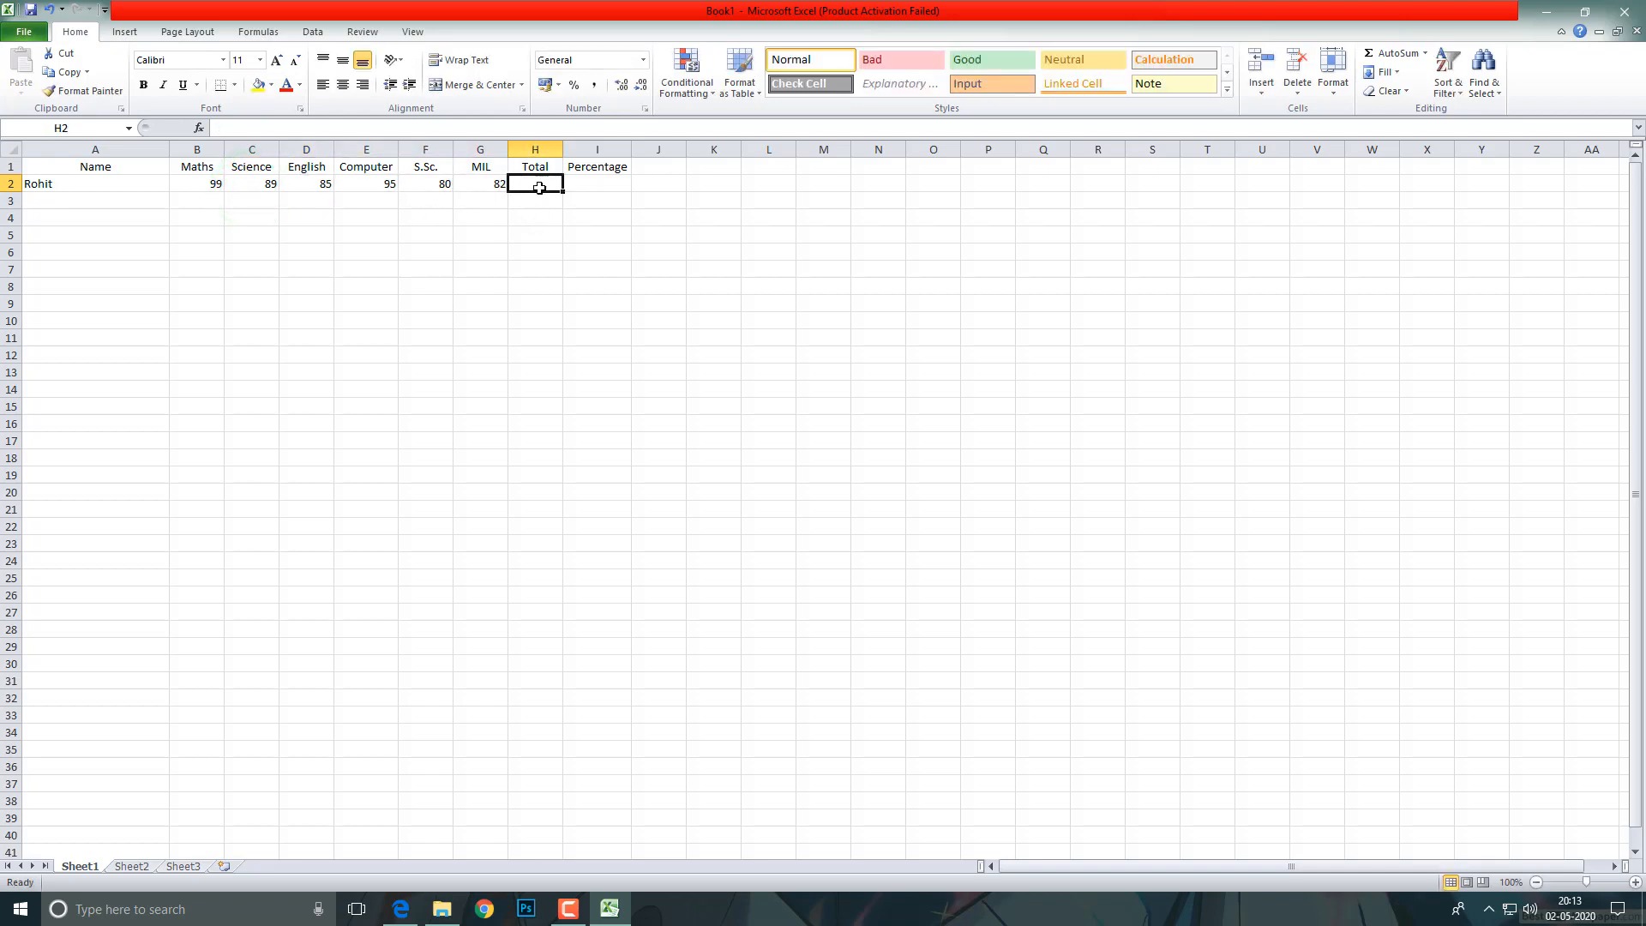
click(590, 179)
click(541, 182)
Step: Enter the second student's name in A3 and the marks 86, 89, 95, 84, 97 and 92 in B3 to G3
click(94, 197)
text(Ishani)
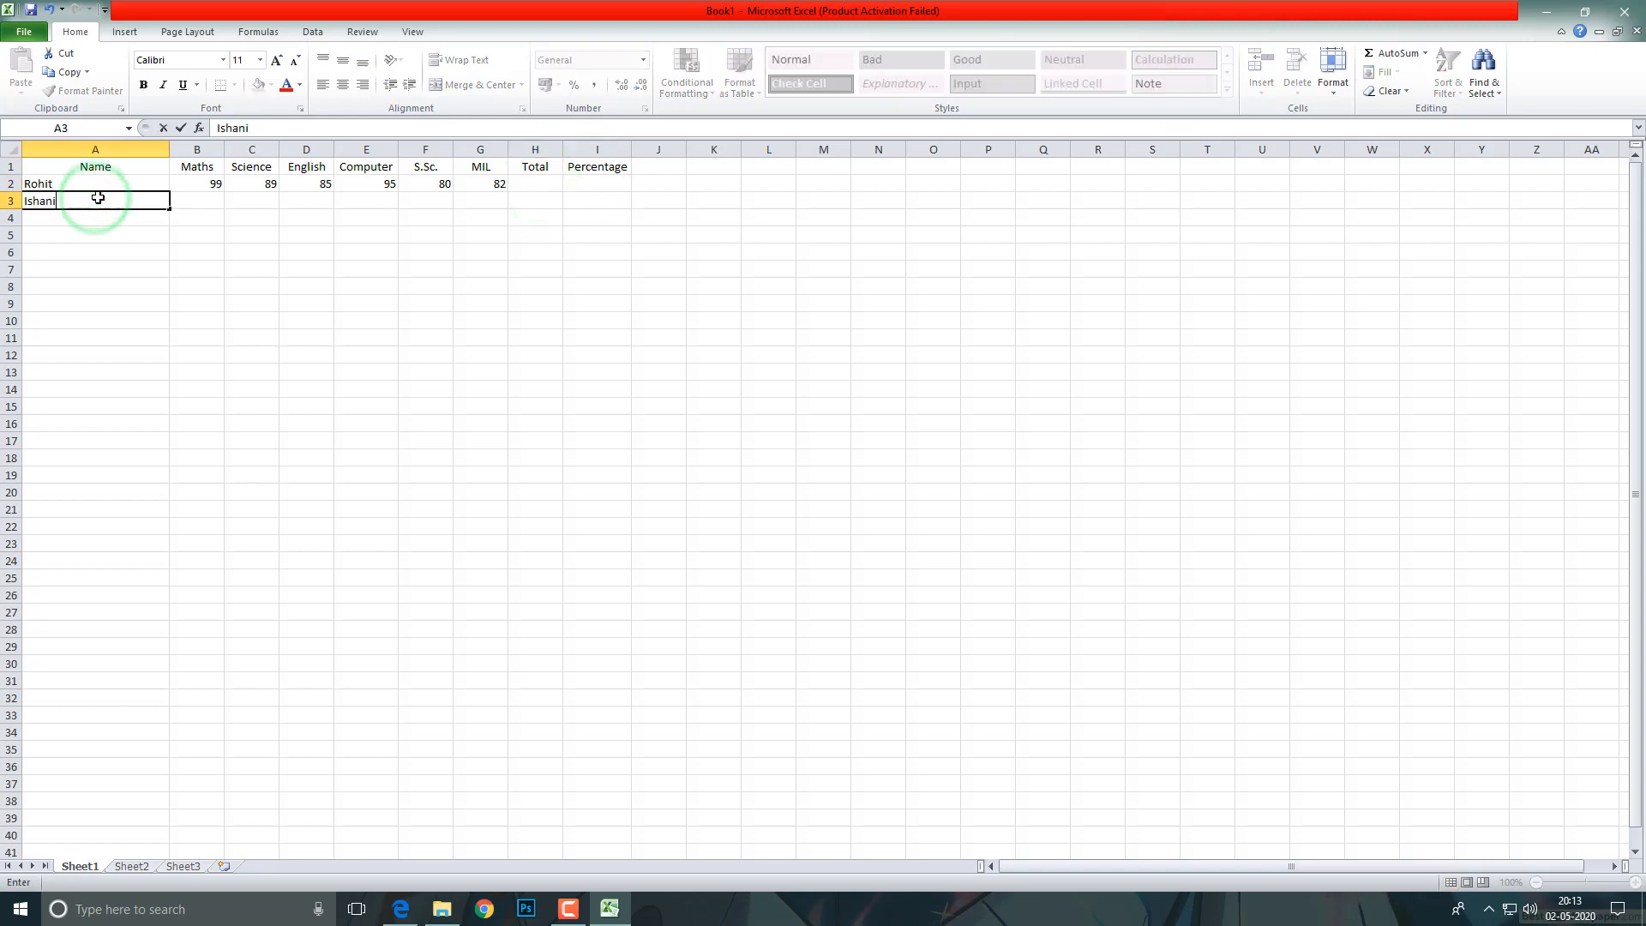
key(Tab)
text(86	89	95	84)
key(Tab)
text(97)
key(Tab)
text(92)
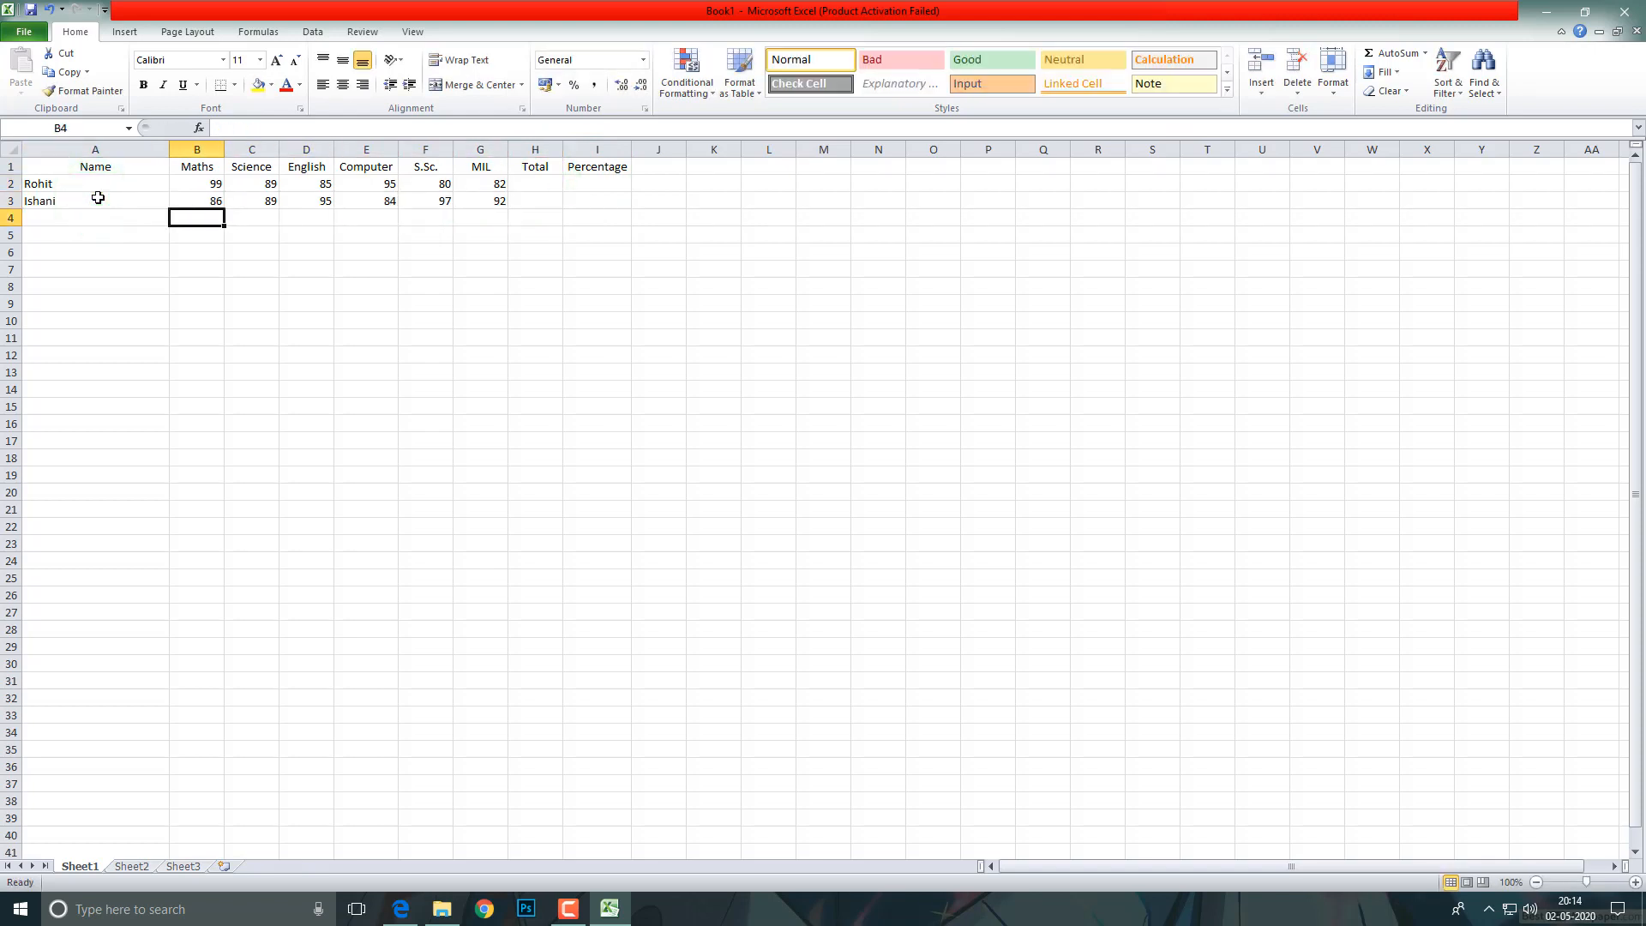
key(Return)
Step: Enter the third student's name in A4 and the marks 92, 94, 96, 92, 84 and 89 in B4 to G4
text(Sonakshi)
key(Tab)
text(92	94	96	92	84	89)
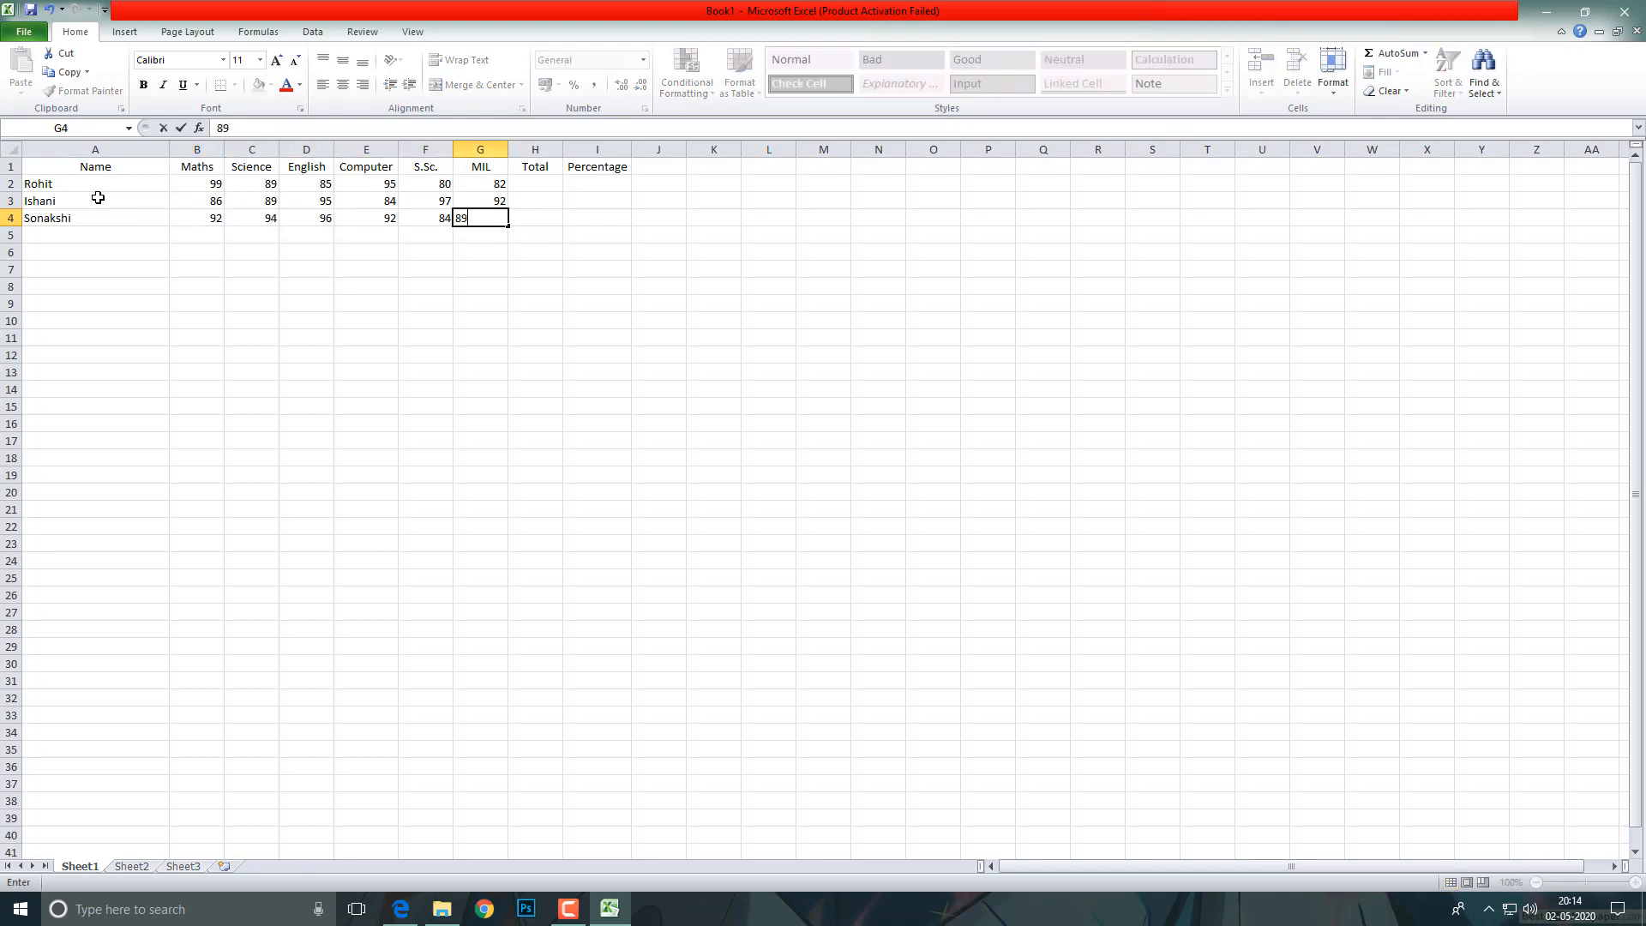
key(Return)
Step: Enter the fourth student's name in A5 and correct its first letter to a capital A
text(nand)
key(Tab)
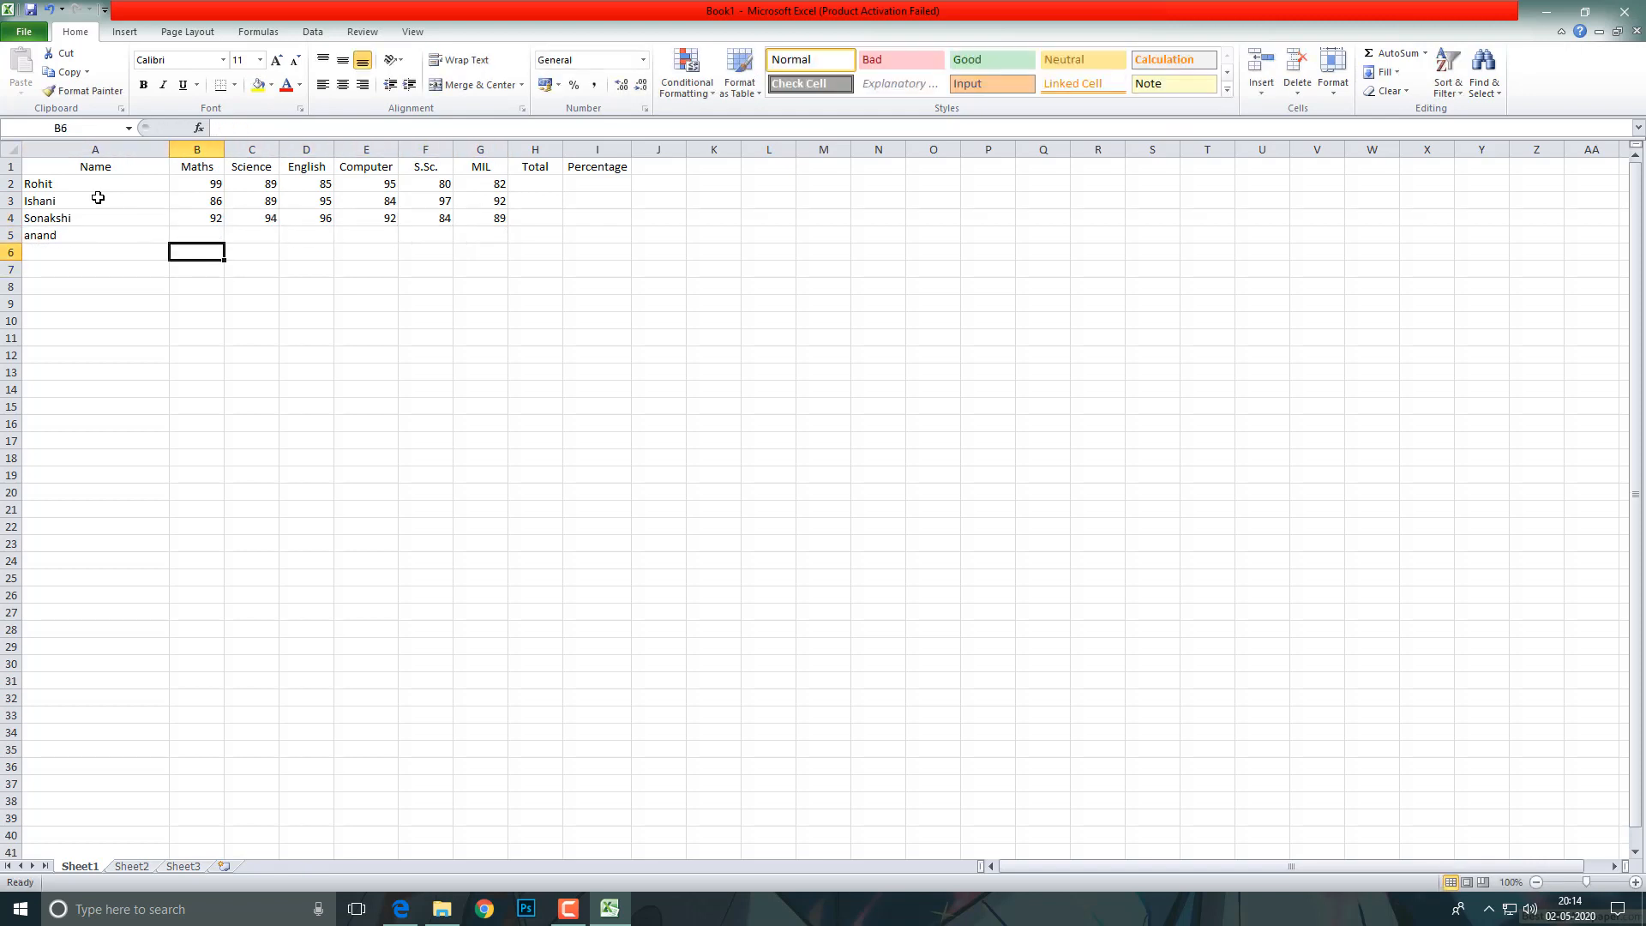
key(Left)
double_click(30, 236)
text(A)
key(Tab)
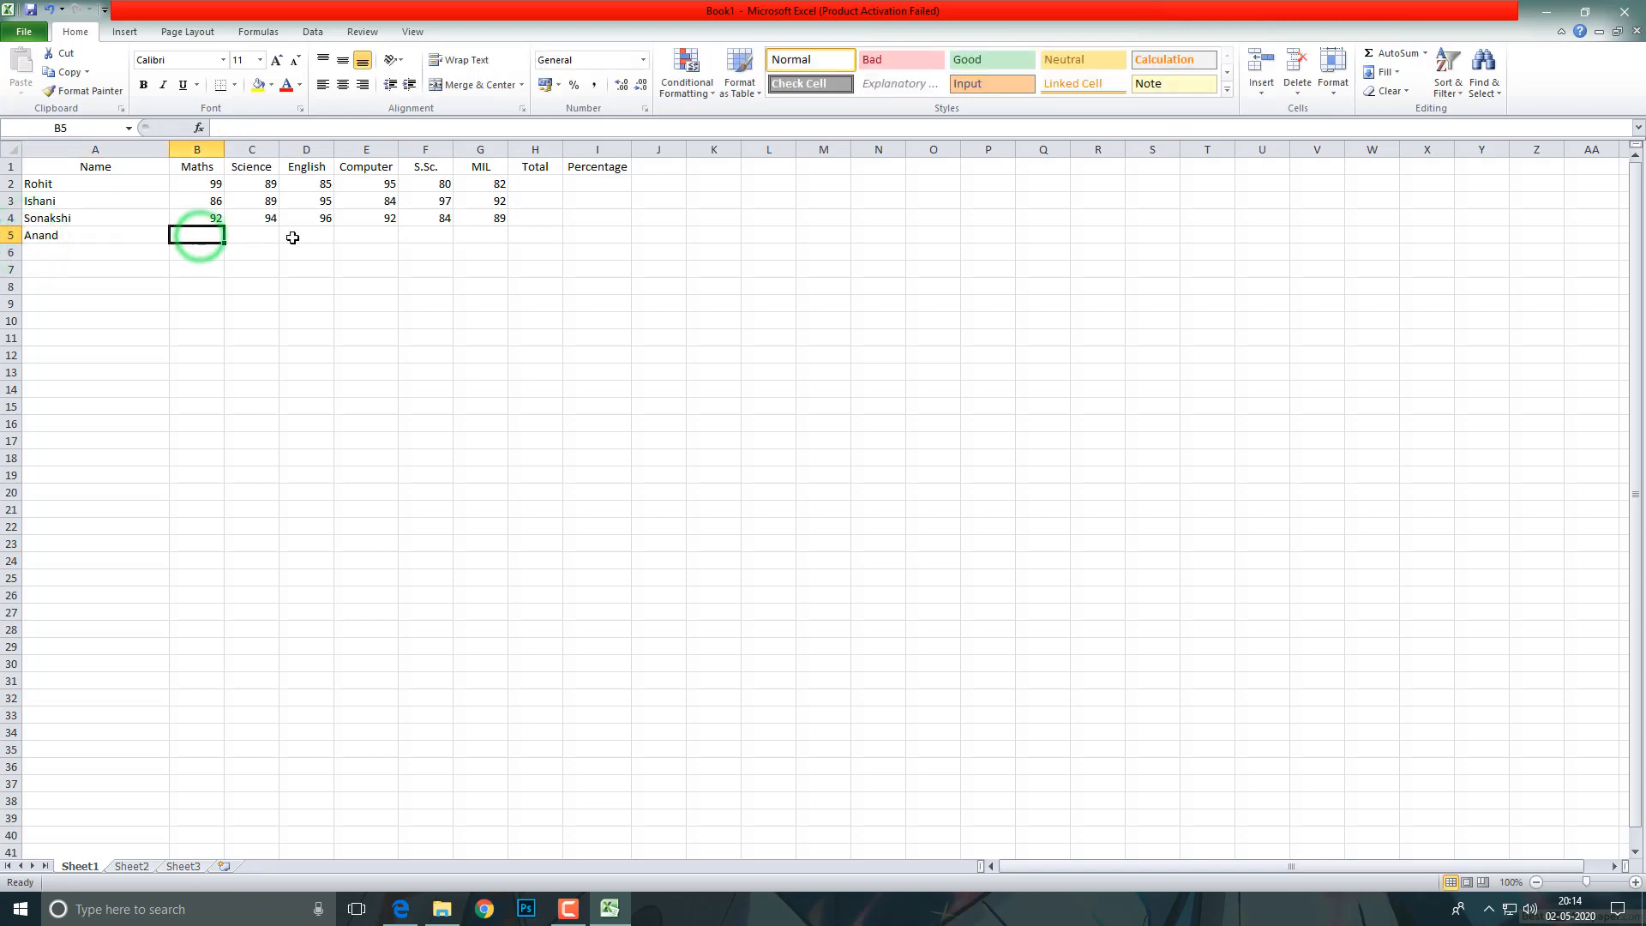
Step: Enter the marks 95, 97, 94, 91, 85 and 84 in B5 to G5, and return to cell H2
text(95	97	94	91	85	84)
key(Down)
key(Left)
key(Left)
key(Left)
key(Left)
key(Left)
key(Left)
key(Up)
key(Up)
key(Up)
key(Up)
key(Right)
key(Right)
key(Right)
key(Right)
key(Right)
key(Right)
key(Right)
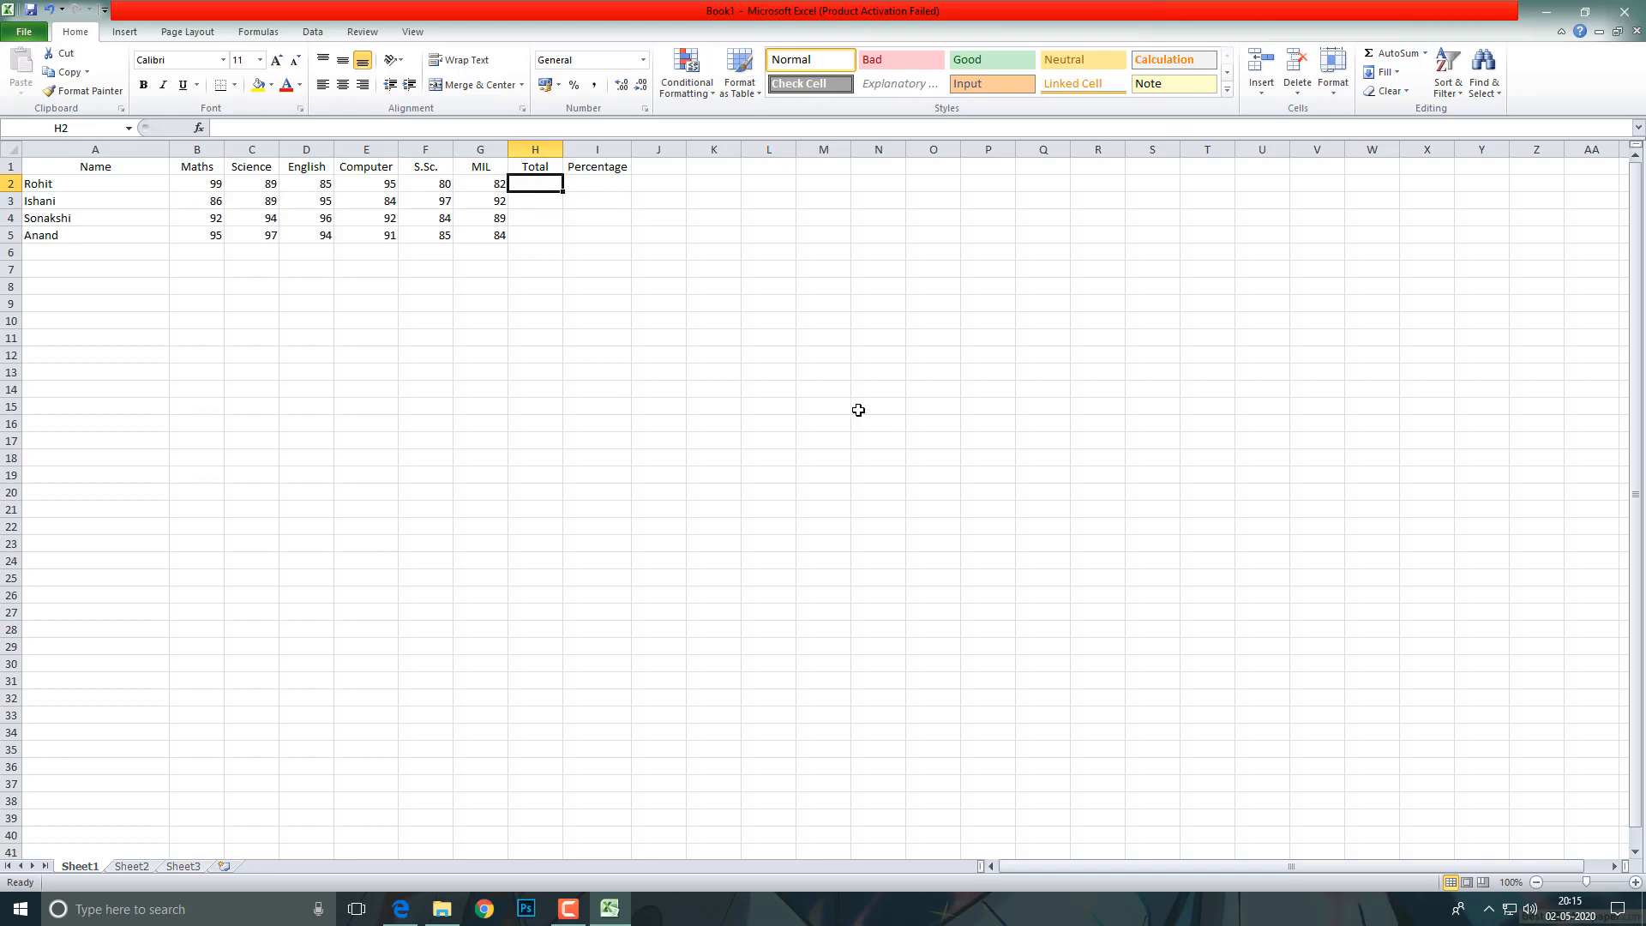
Step: Select the whole of row 2 to examine the first student's marks, and end on the empty Total cell H2
click(538, 286)
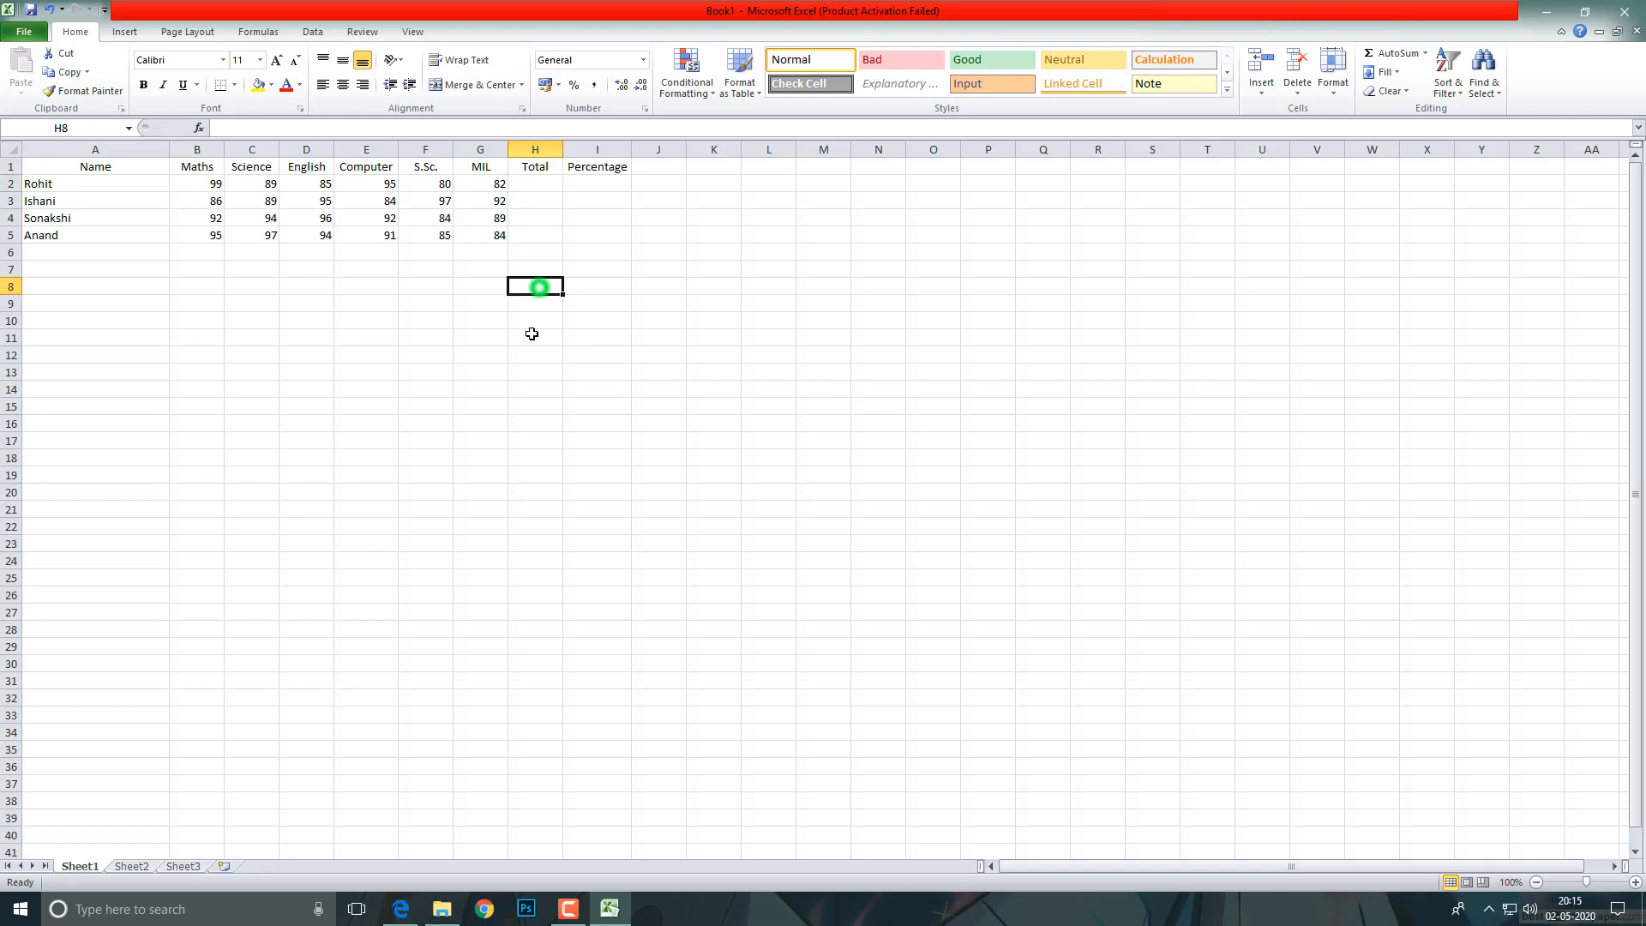
click(529, 185)
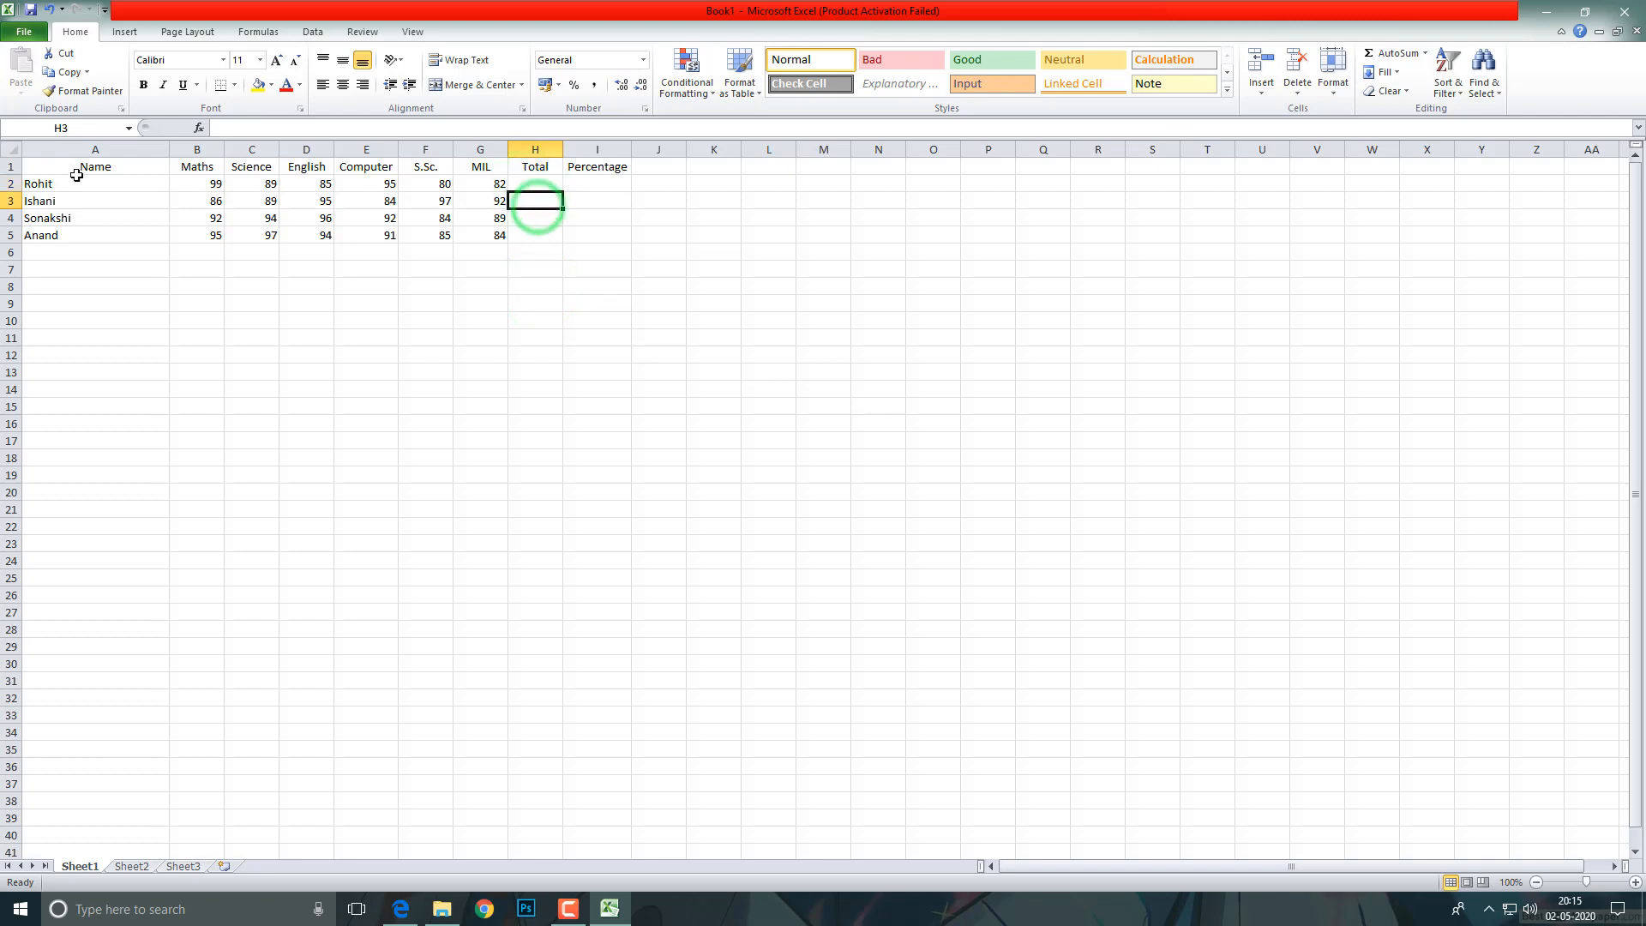
click(12, 184)
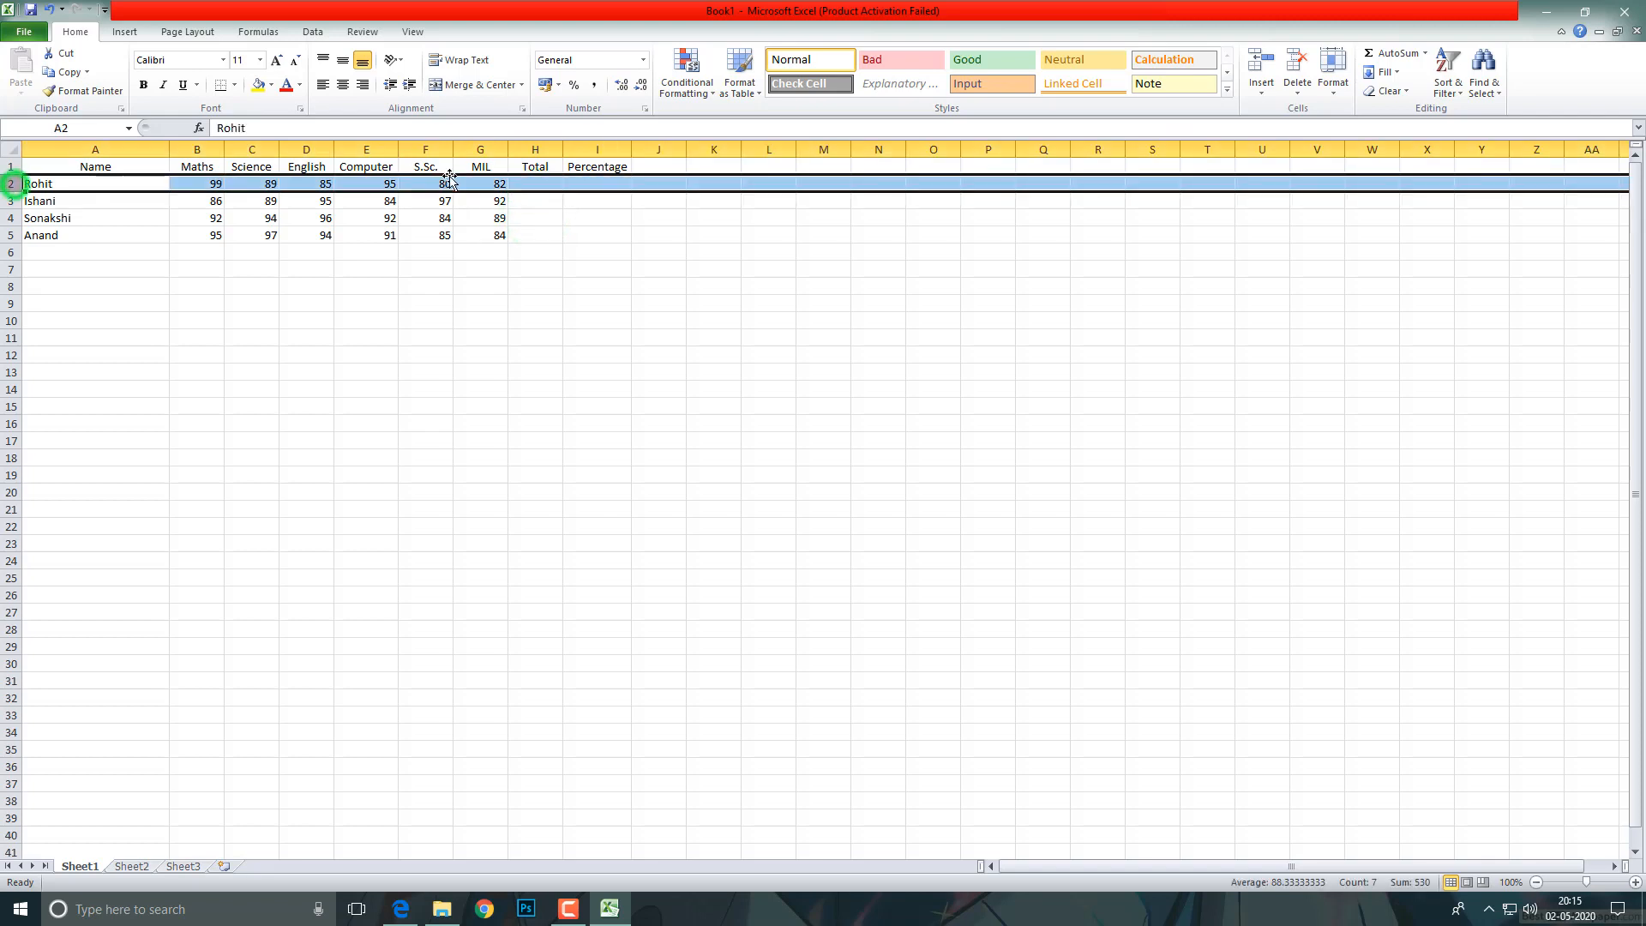
click(533, 183)
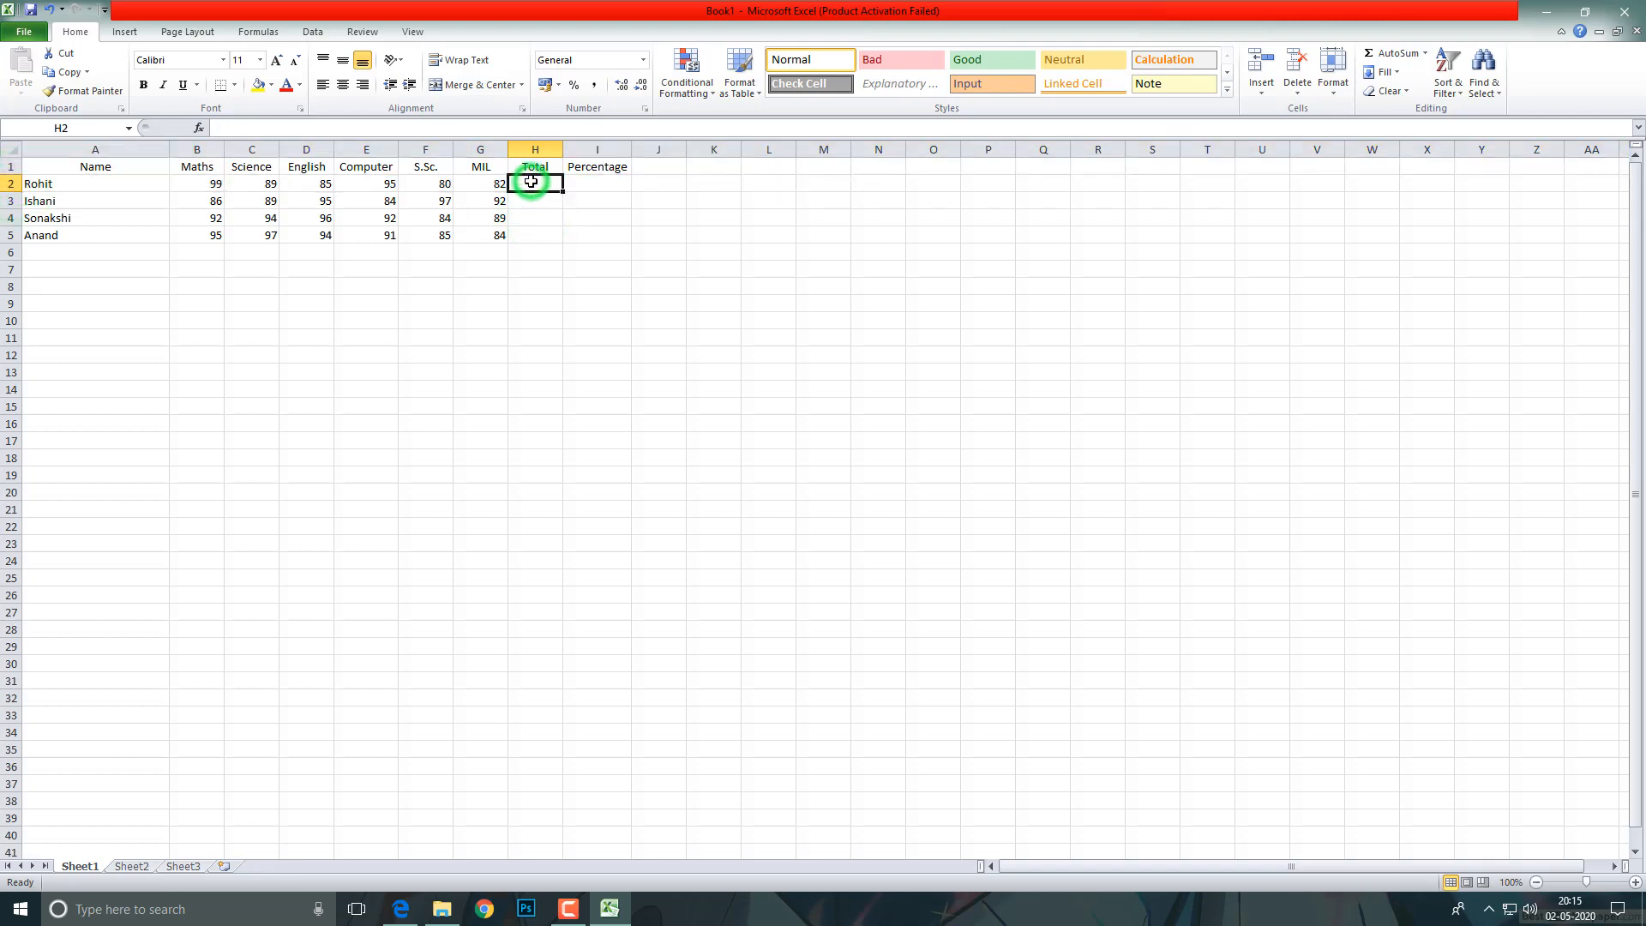
click(273, 127)
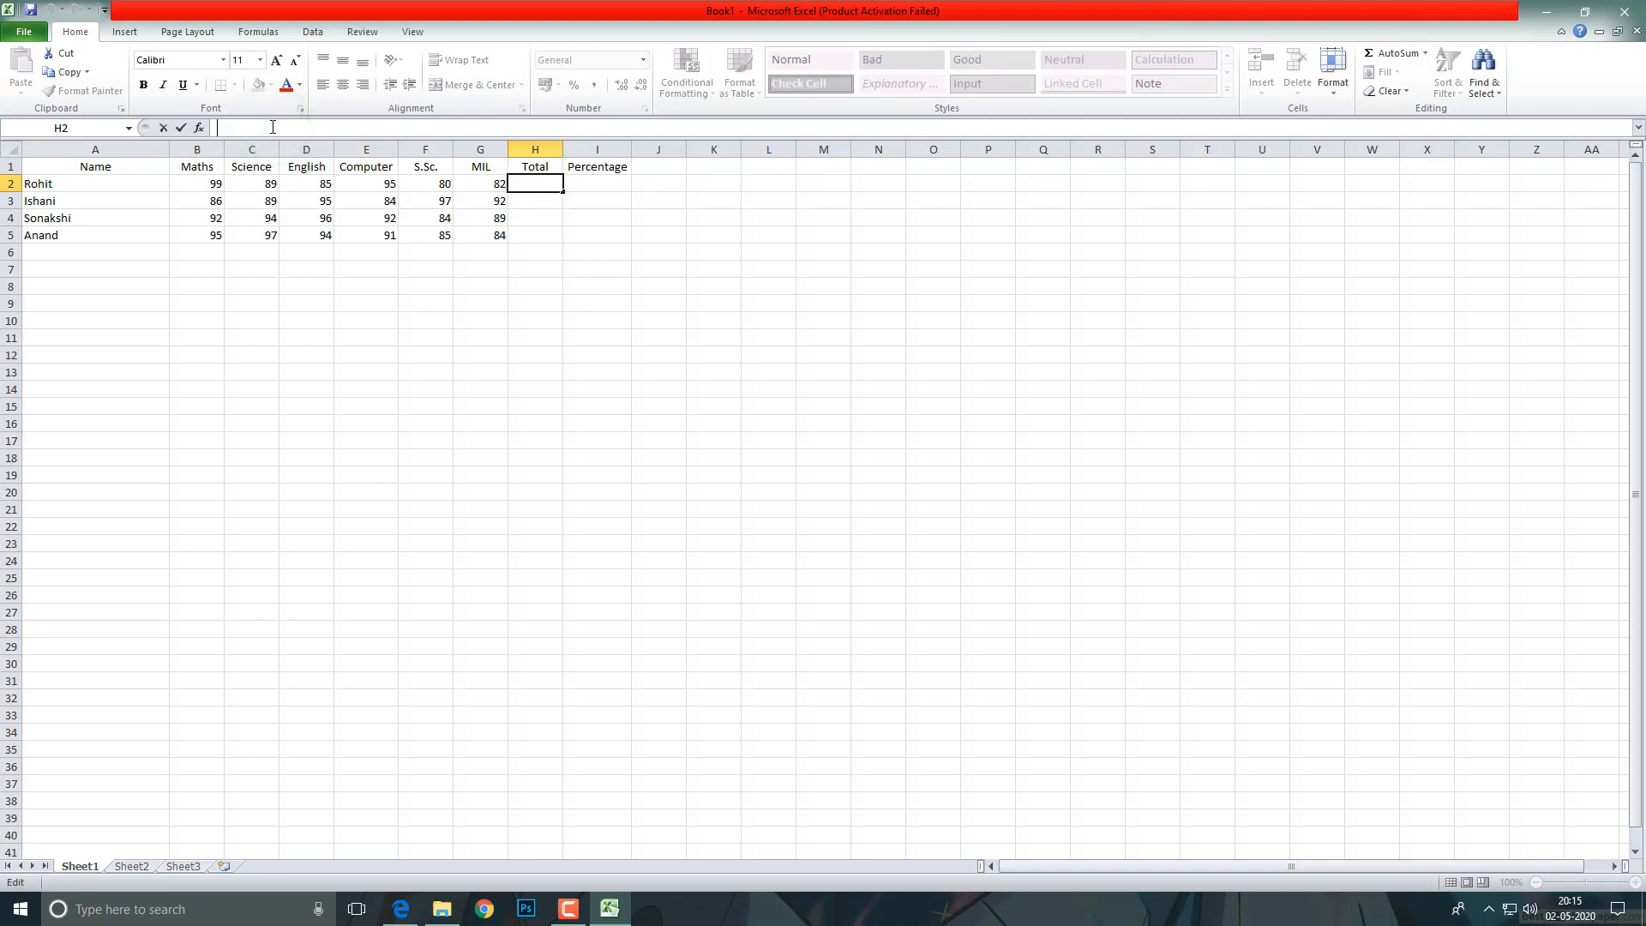
click(516, 183)
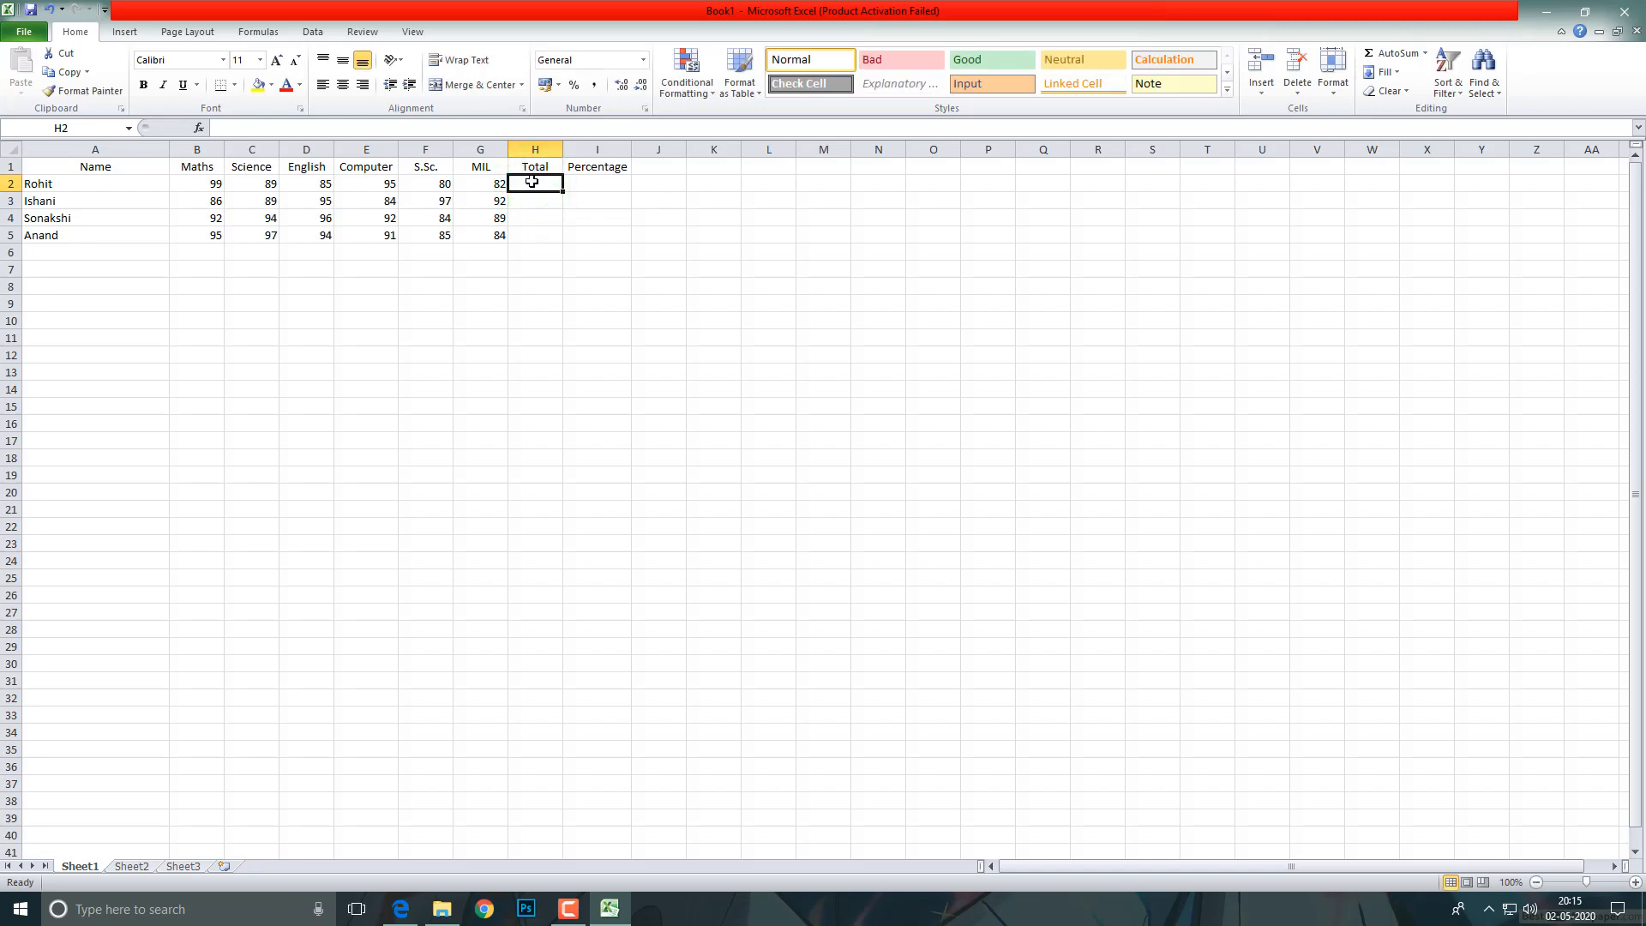
Step: Calculate the first student's total in H2 with the formula =SUM(B2:G2)
double_click(532, 182)
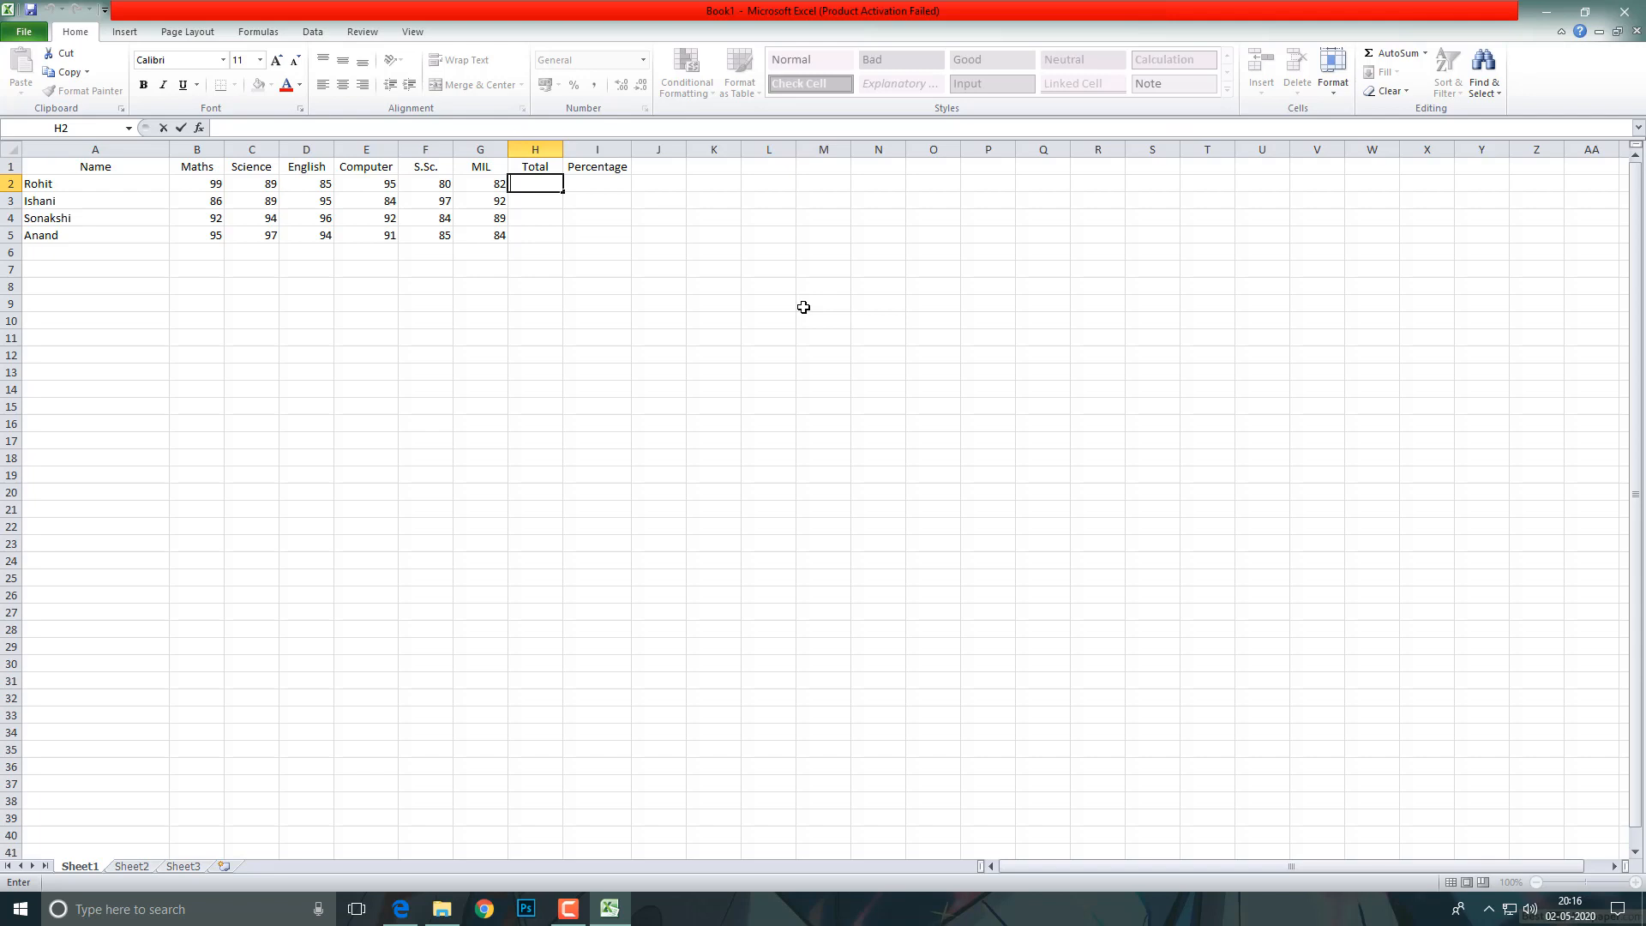
text(=)
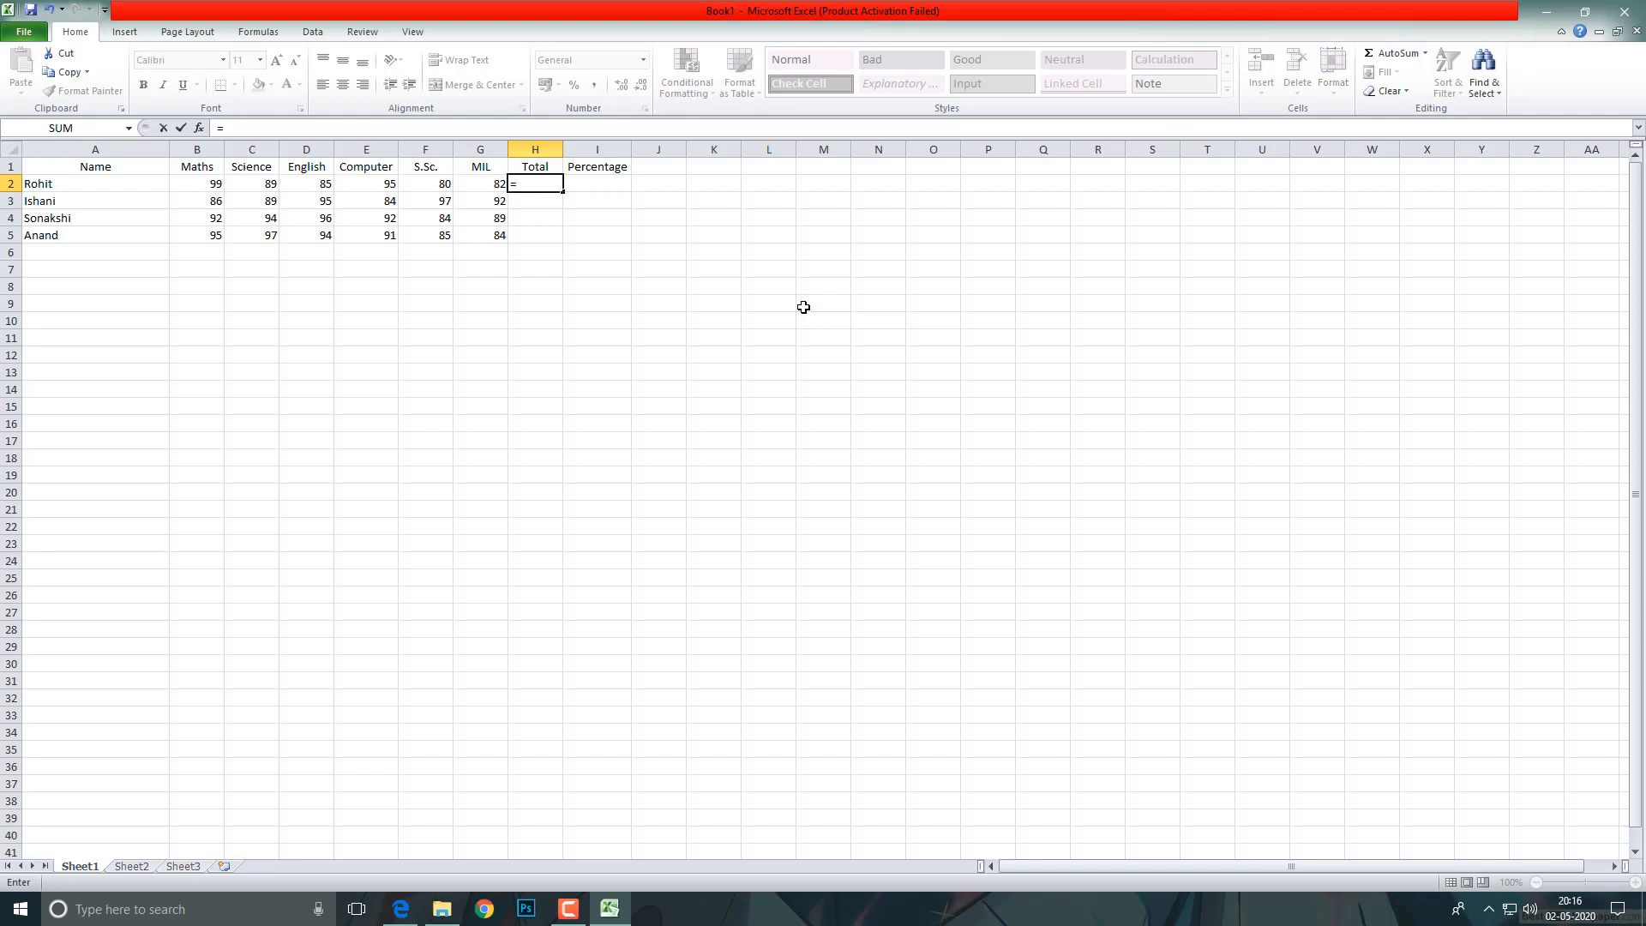
text(sum)
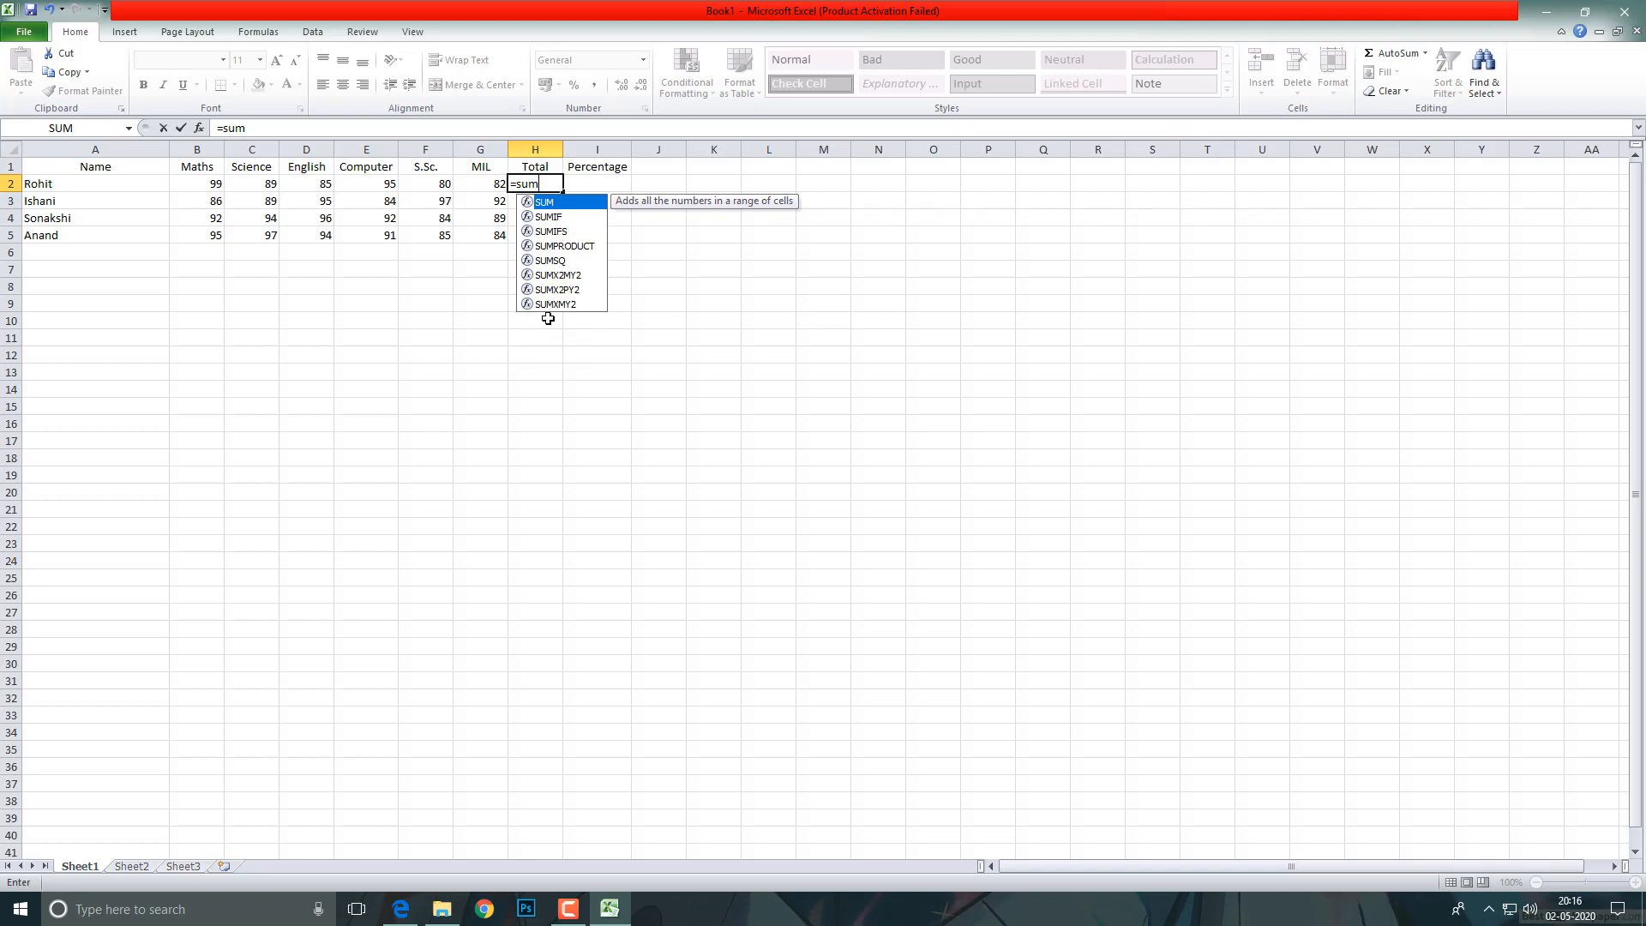
double_click(553, 204)
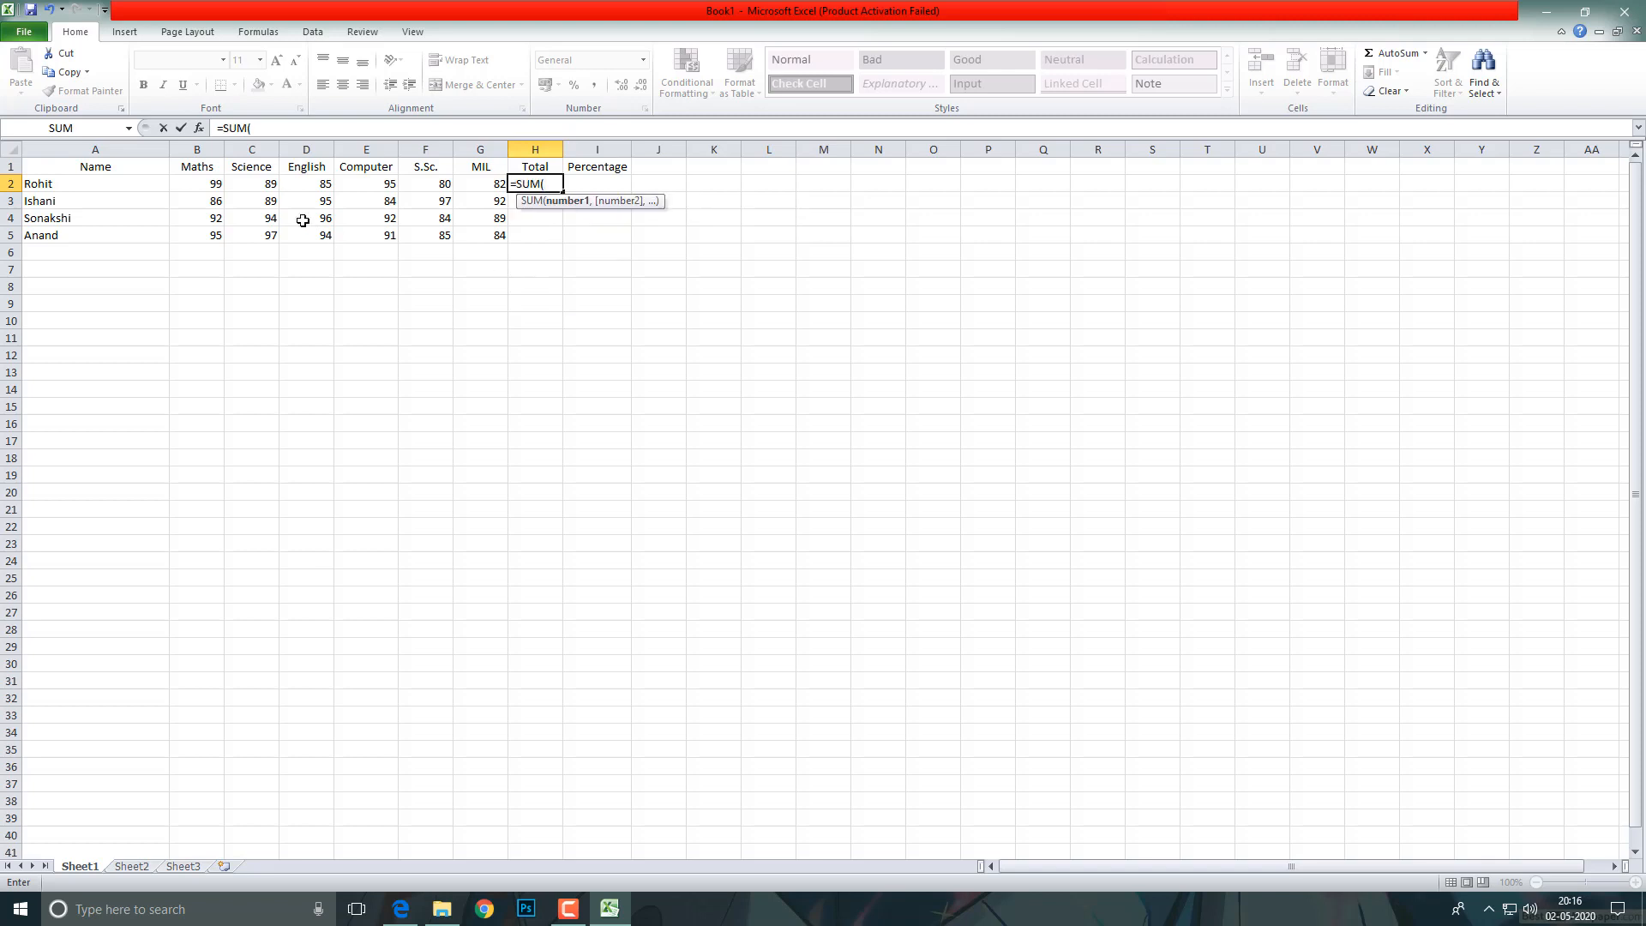
click(202, 186)
drag(202, 186, 478, 184)
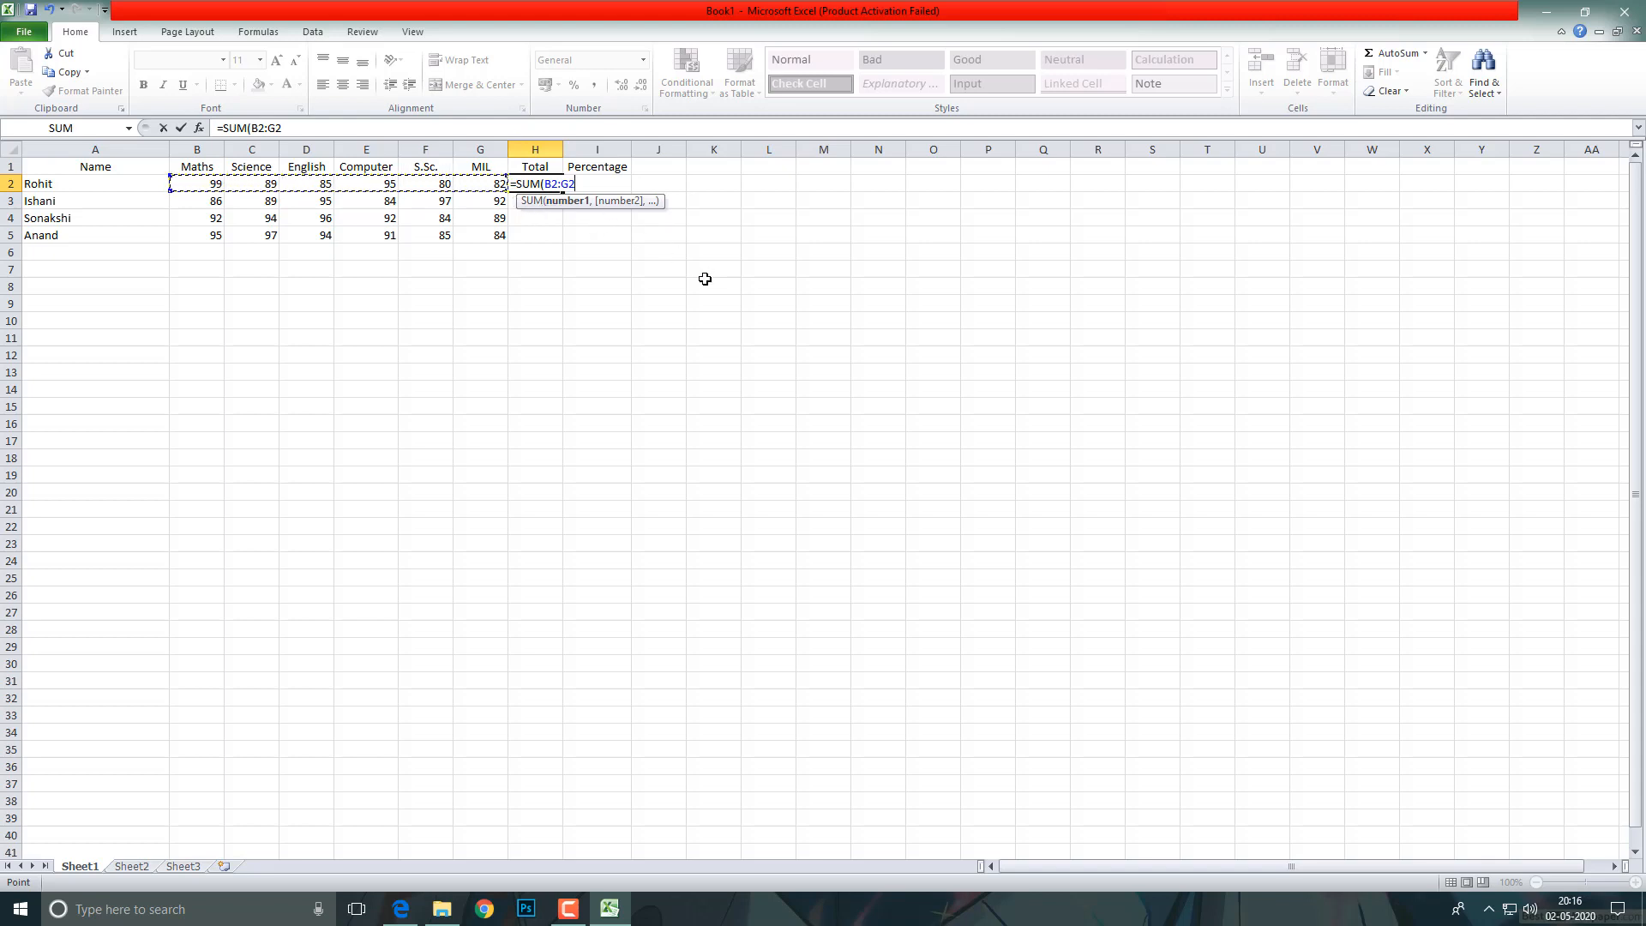
key(Return)
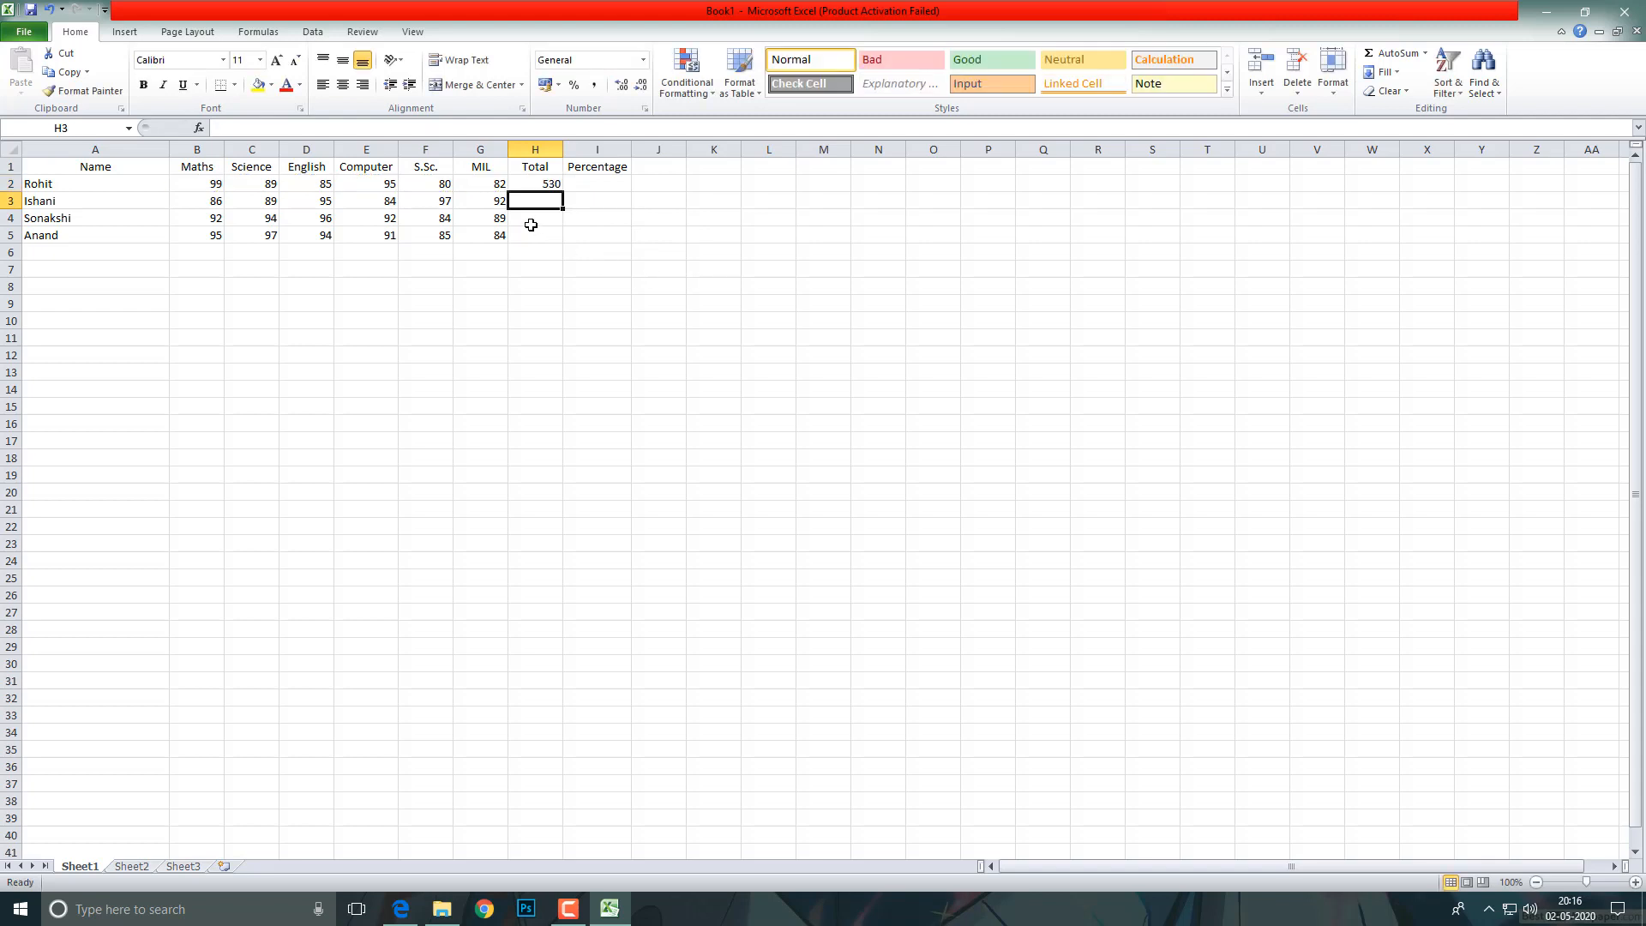
Step: Select cells B2 to G2 one at a time to examine the marks that make up the first total
click(197, 183)
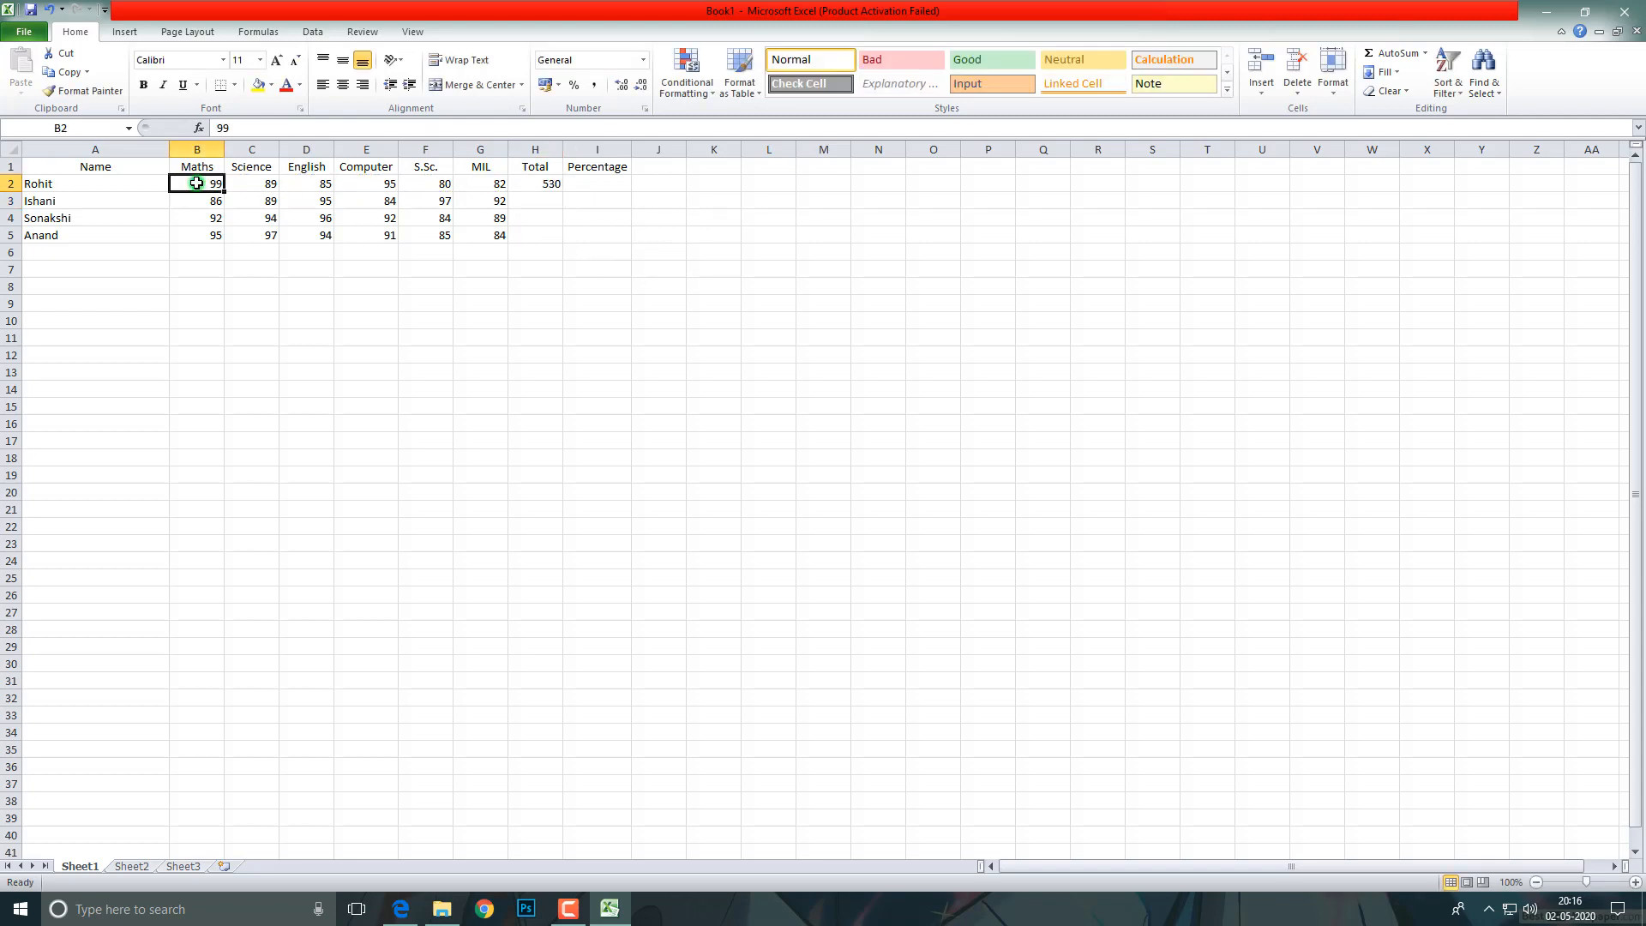
click(251, 183)
click(321, 181)
click(371, 183)
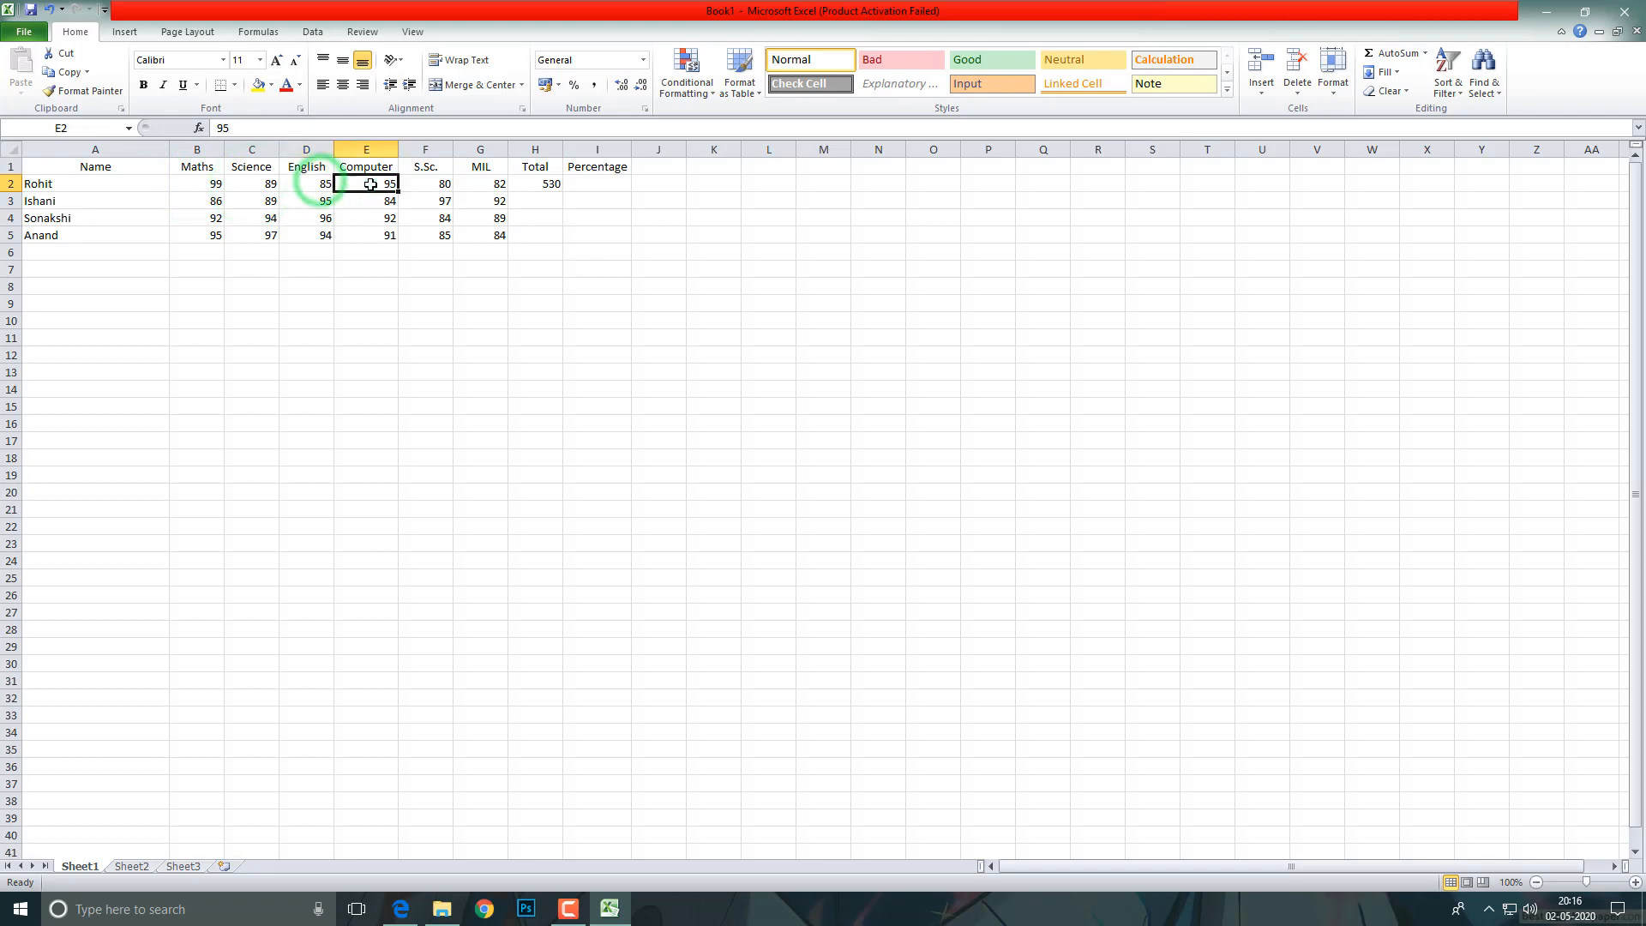
click(434, 183)
click(484, 185)
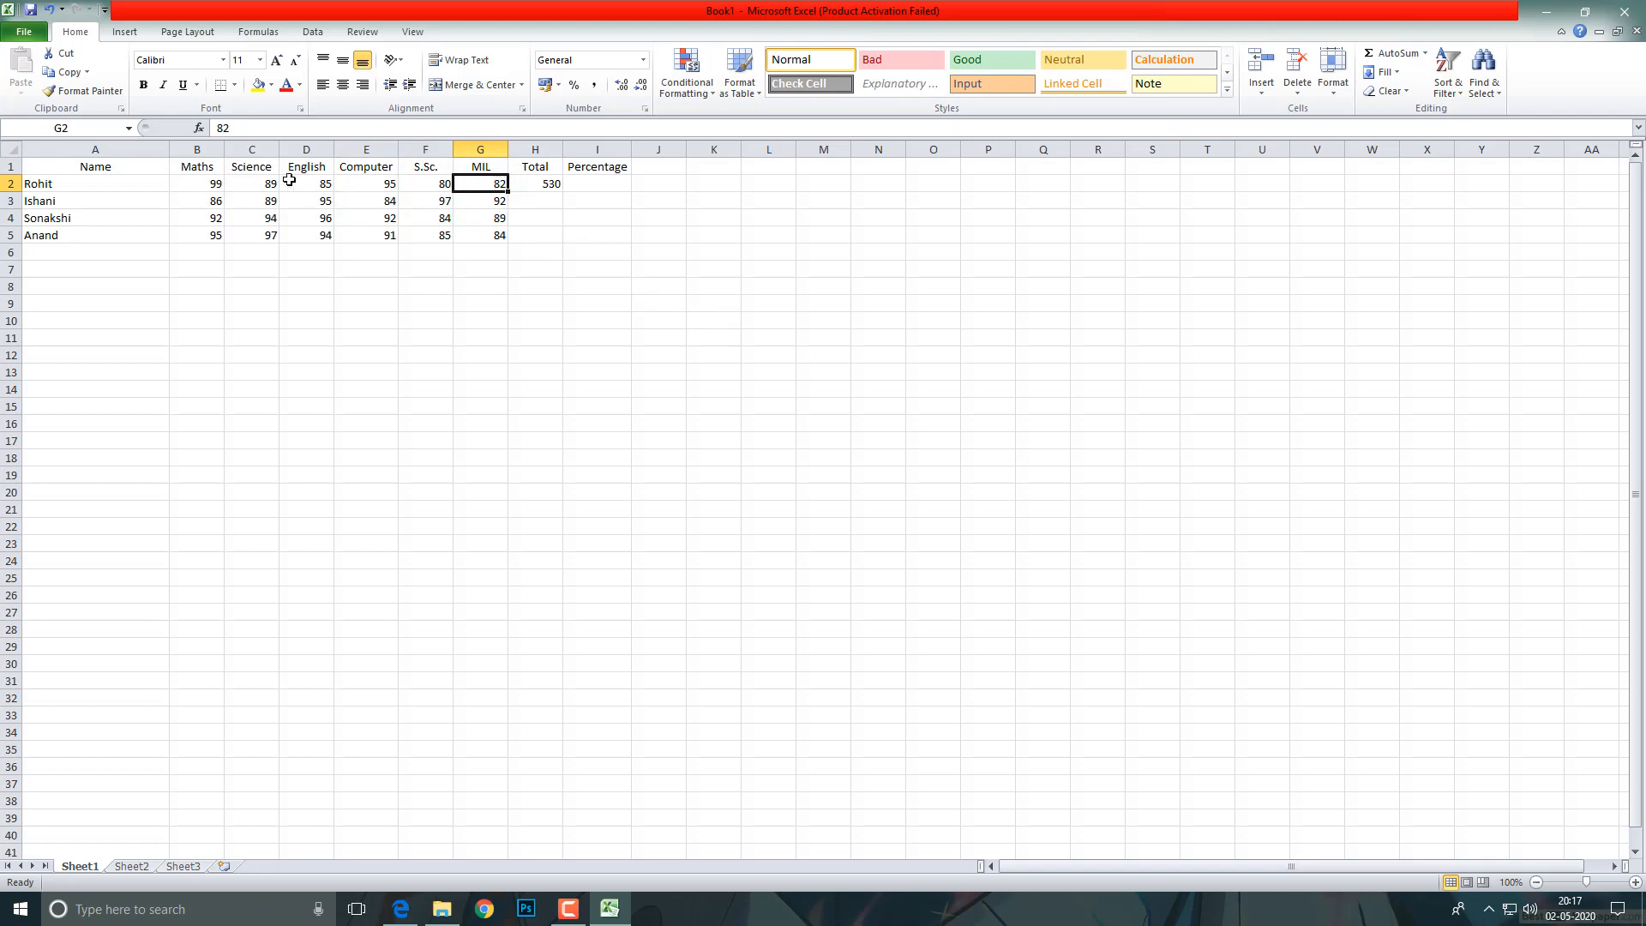
Step: Examine the range references B2 and G2 in the SUM formula of H2, and end on cell B2
click(543, 184)
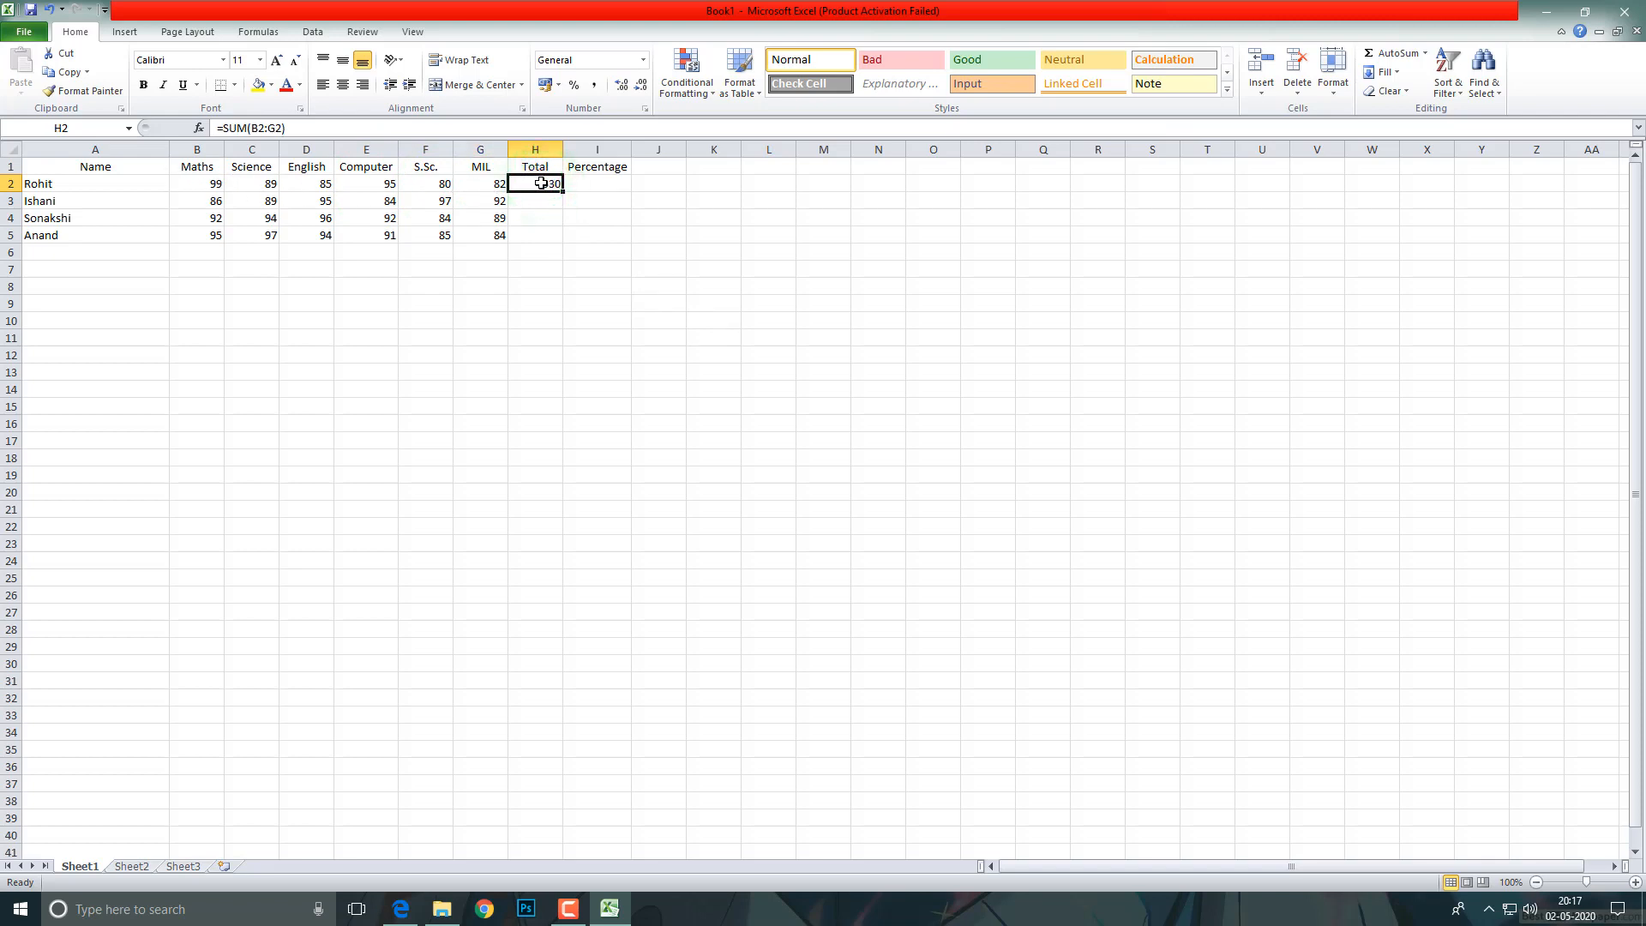
double_click(254, 128)
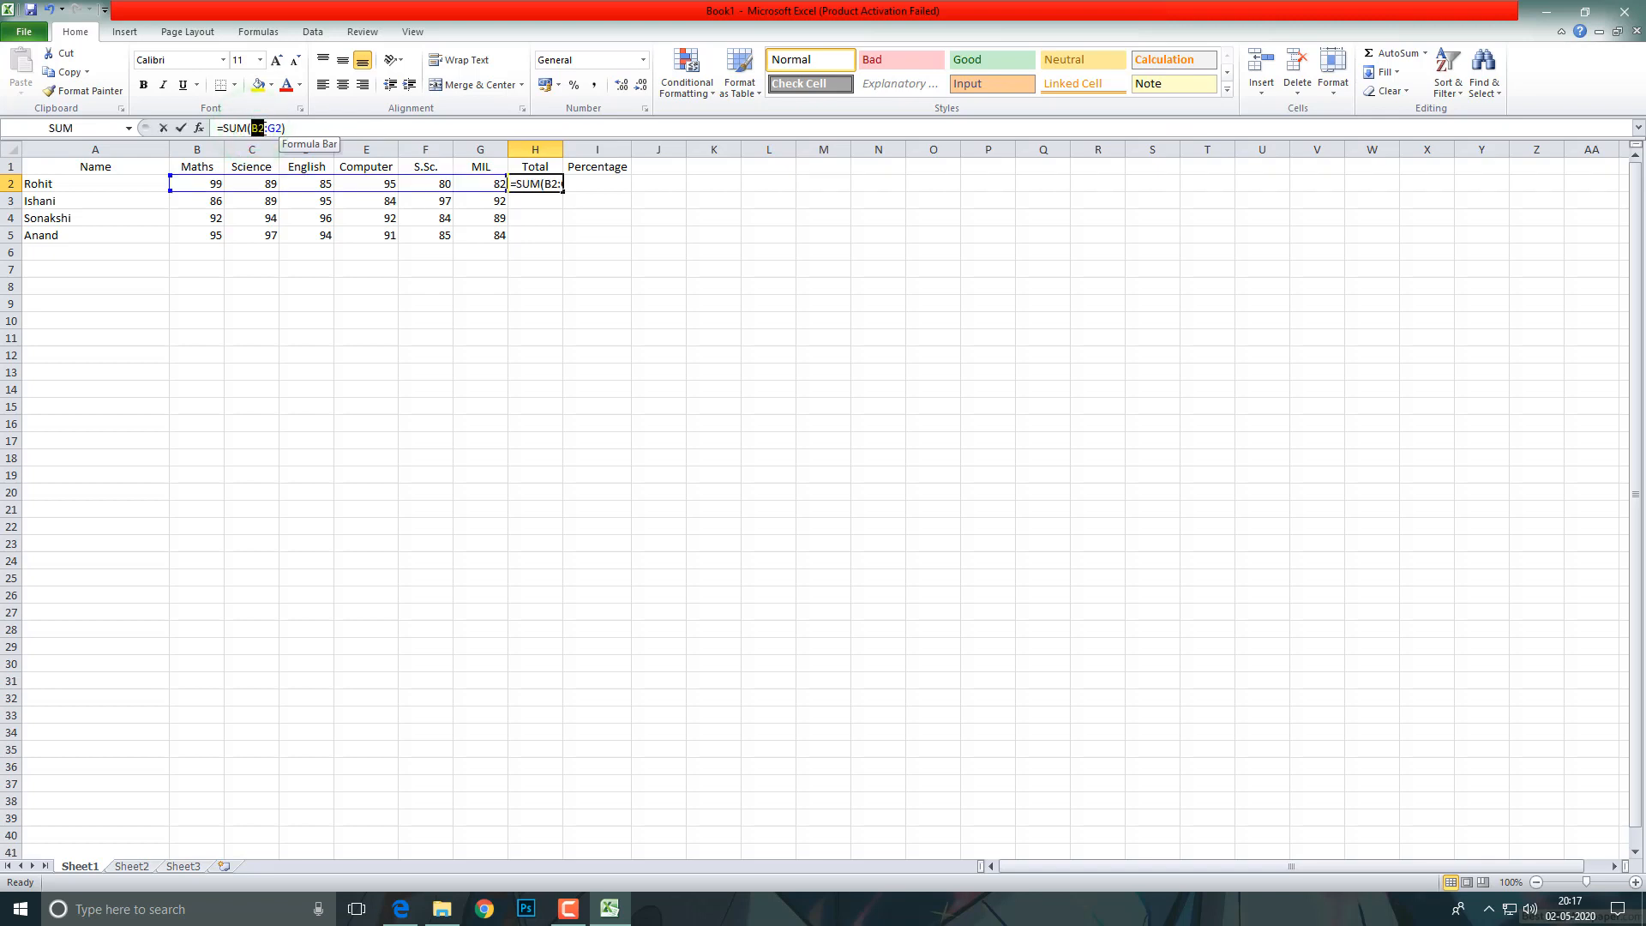
double_click(274, 128)
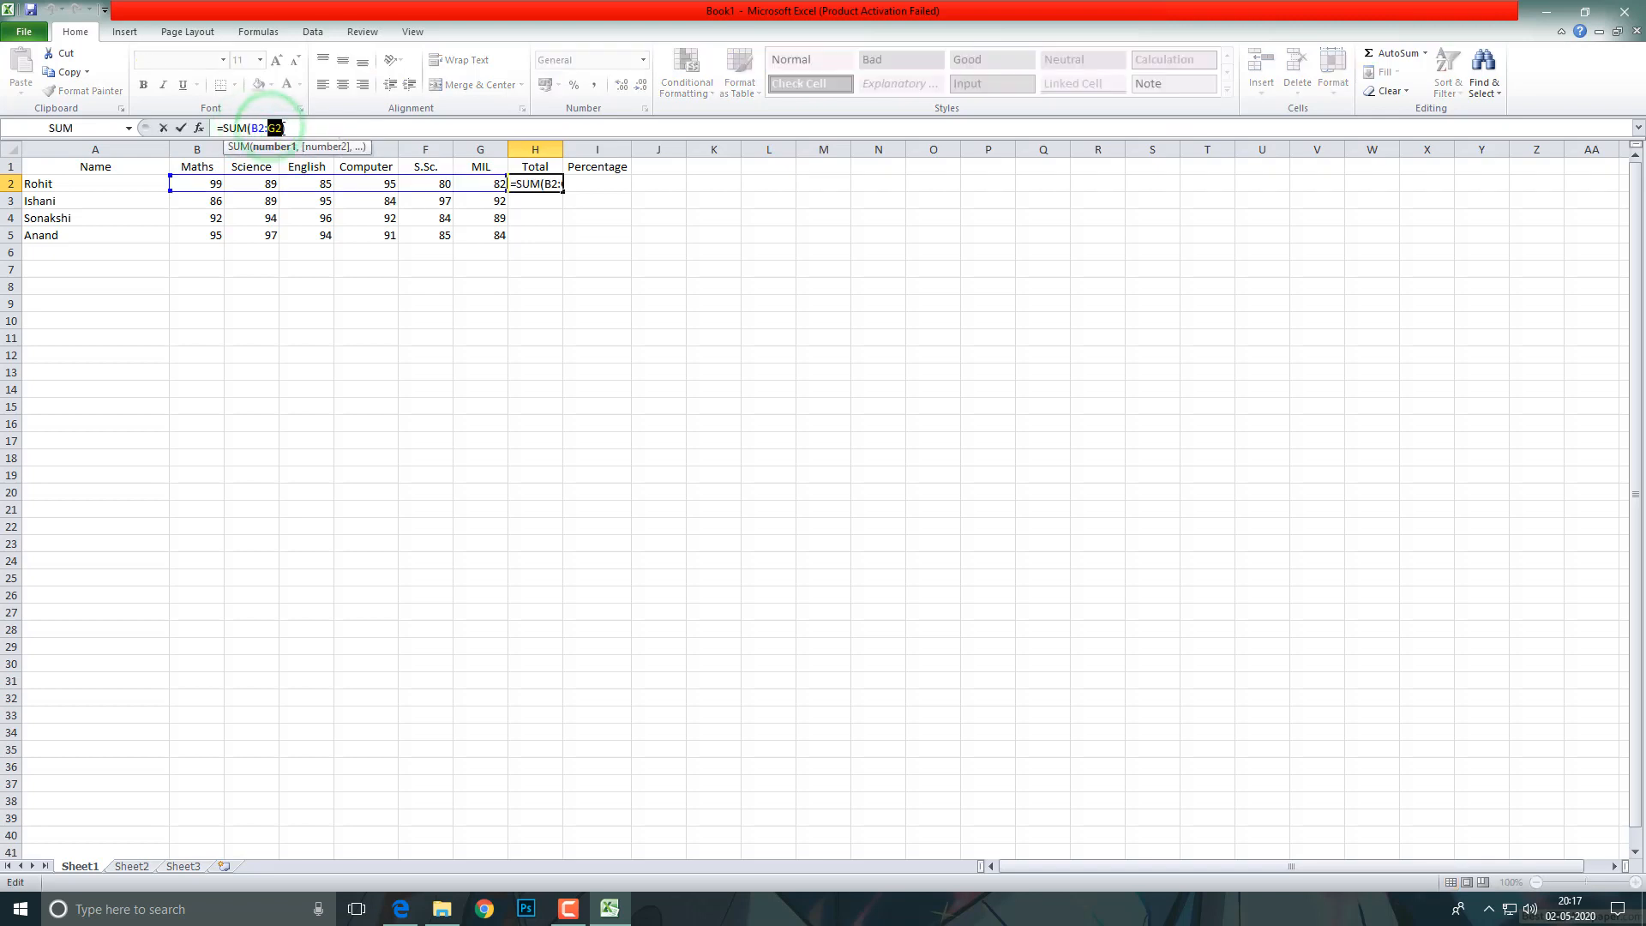
click(327, 127)
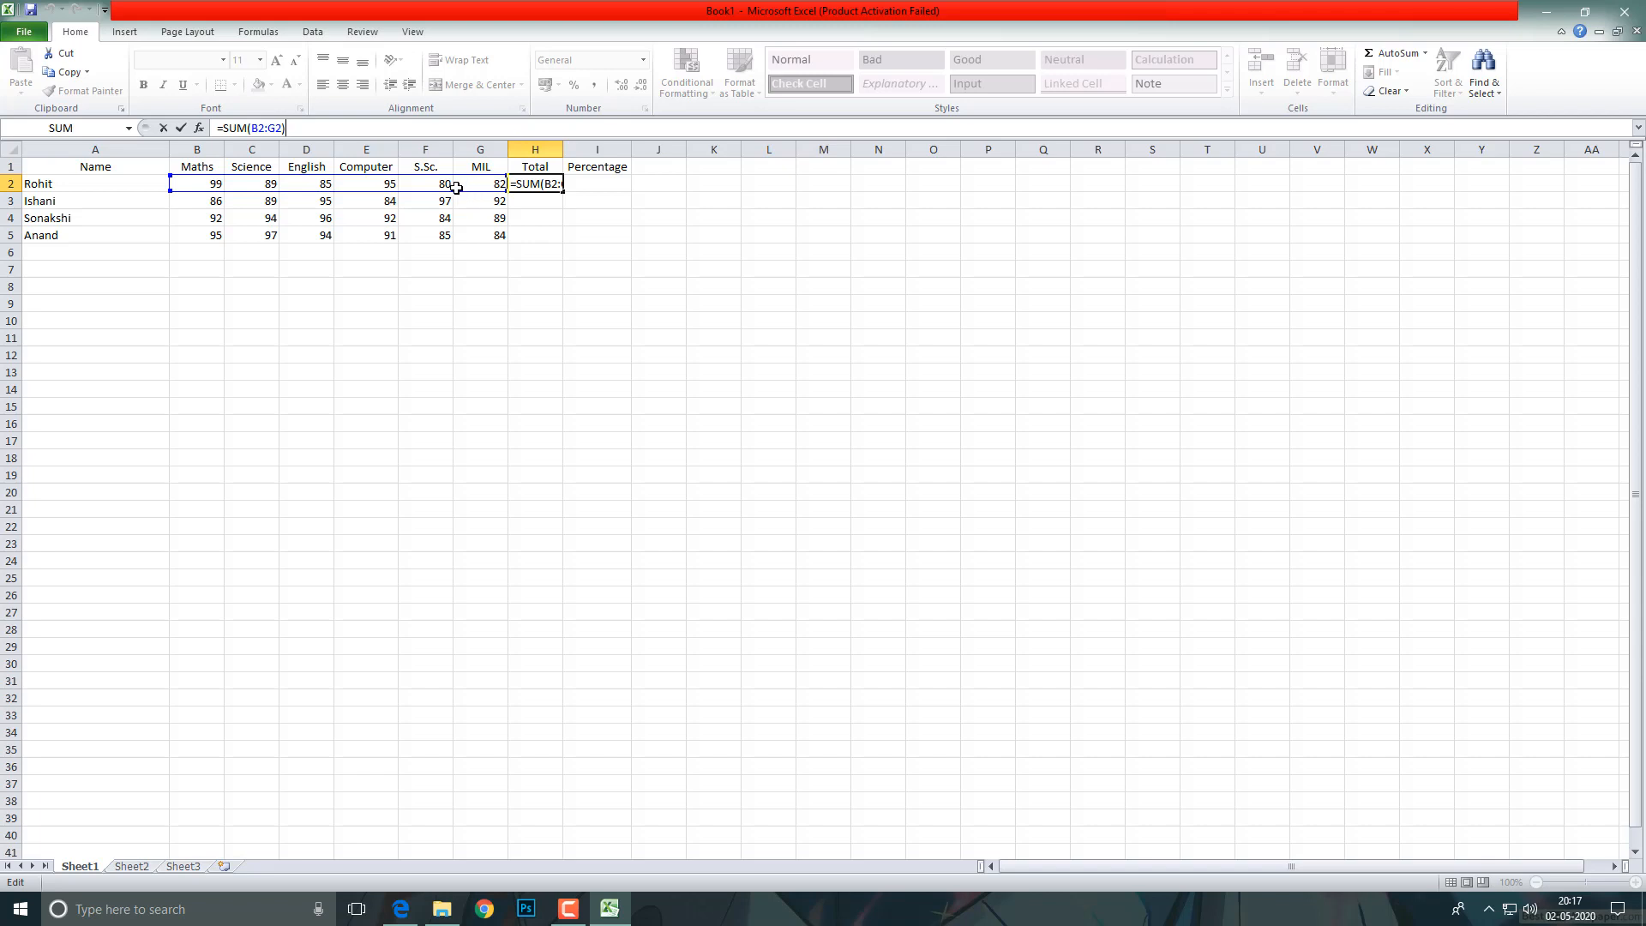
click(203, 184)
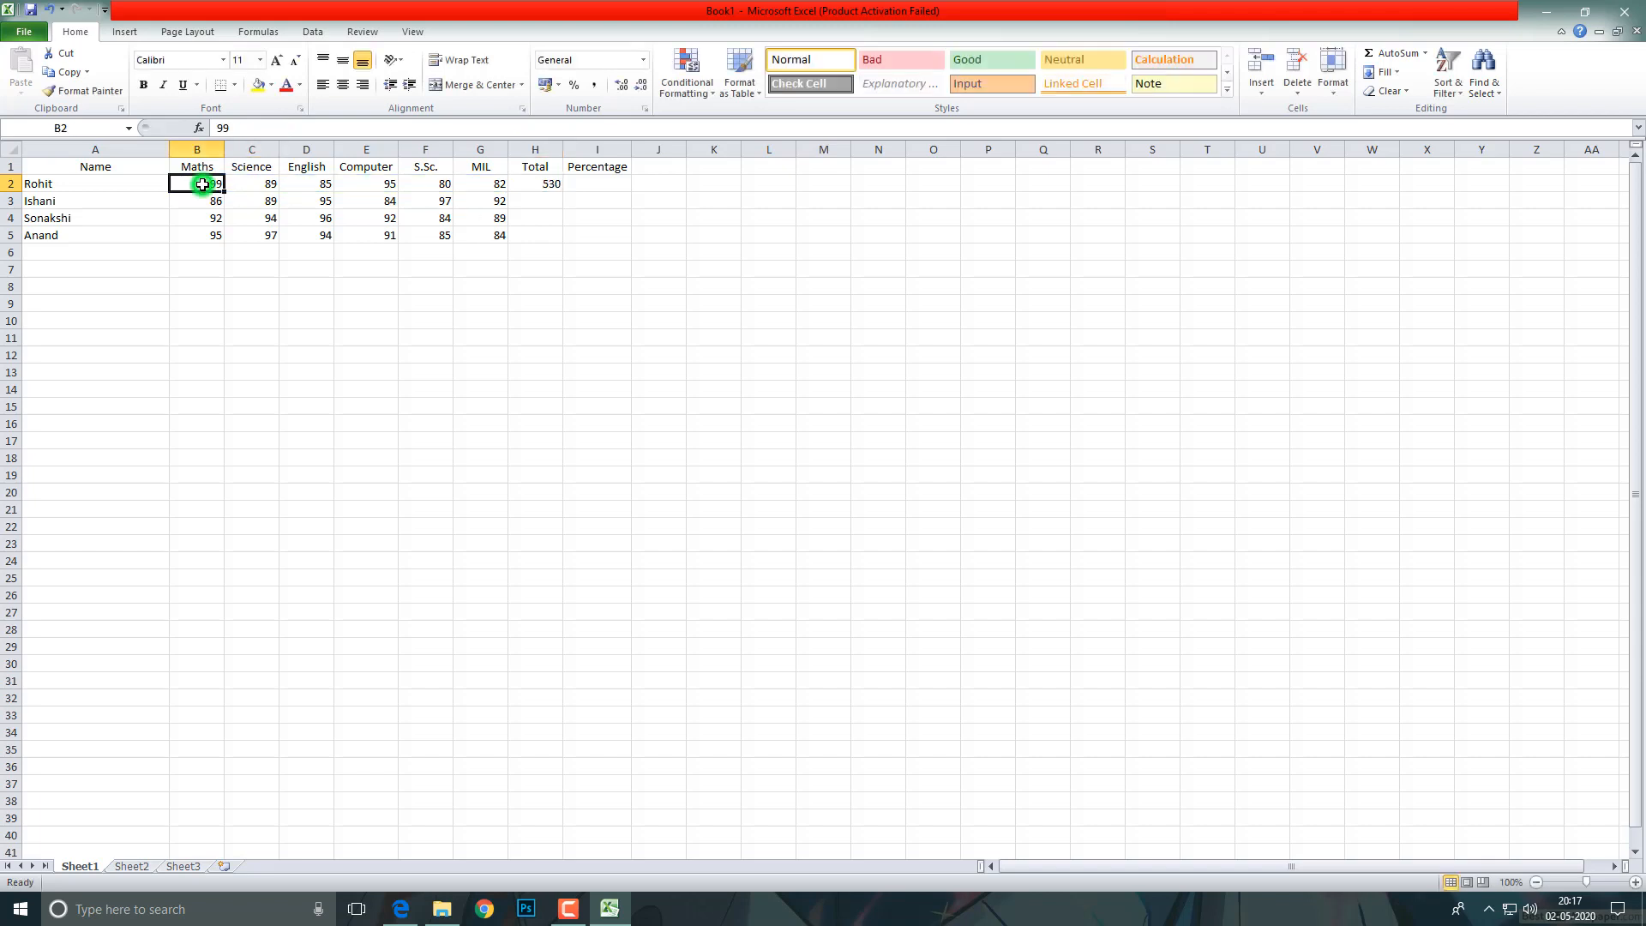
Step: Select cells C2 to G2 one at a time to review the remaining marks, and end on the first student's total in H2
click(262, 185)
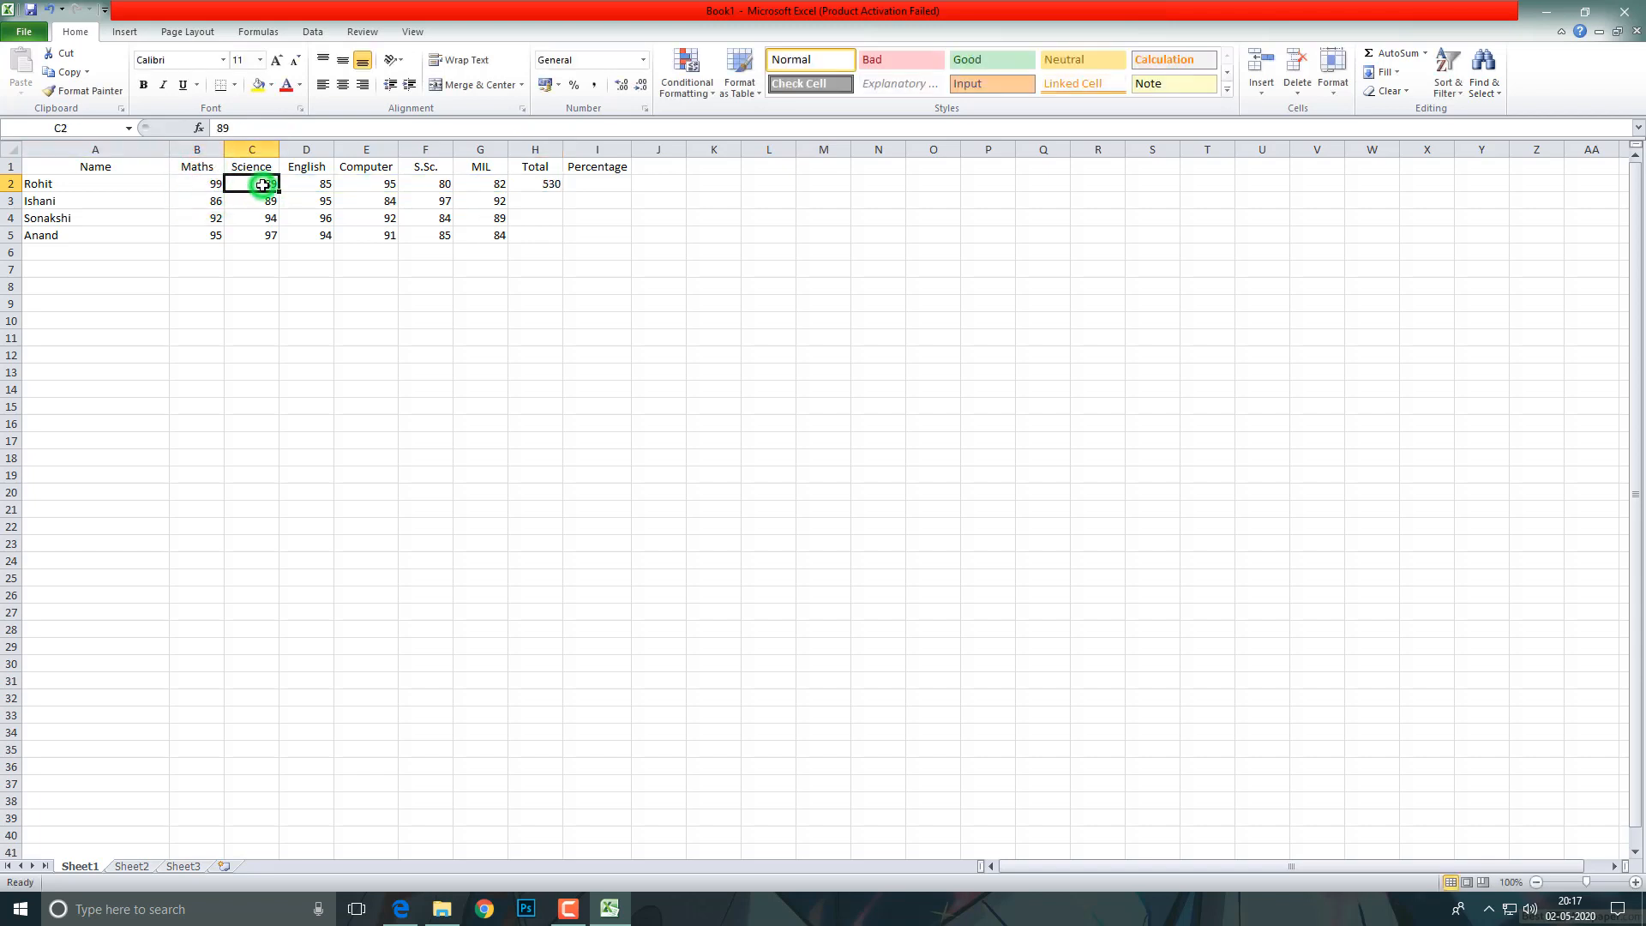
click(306, 184)
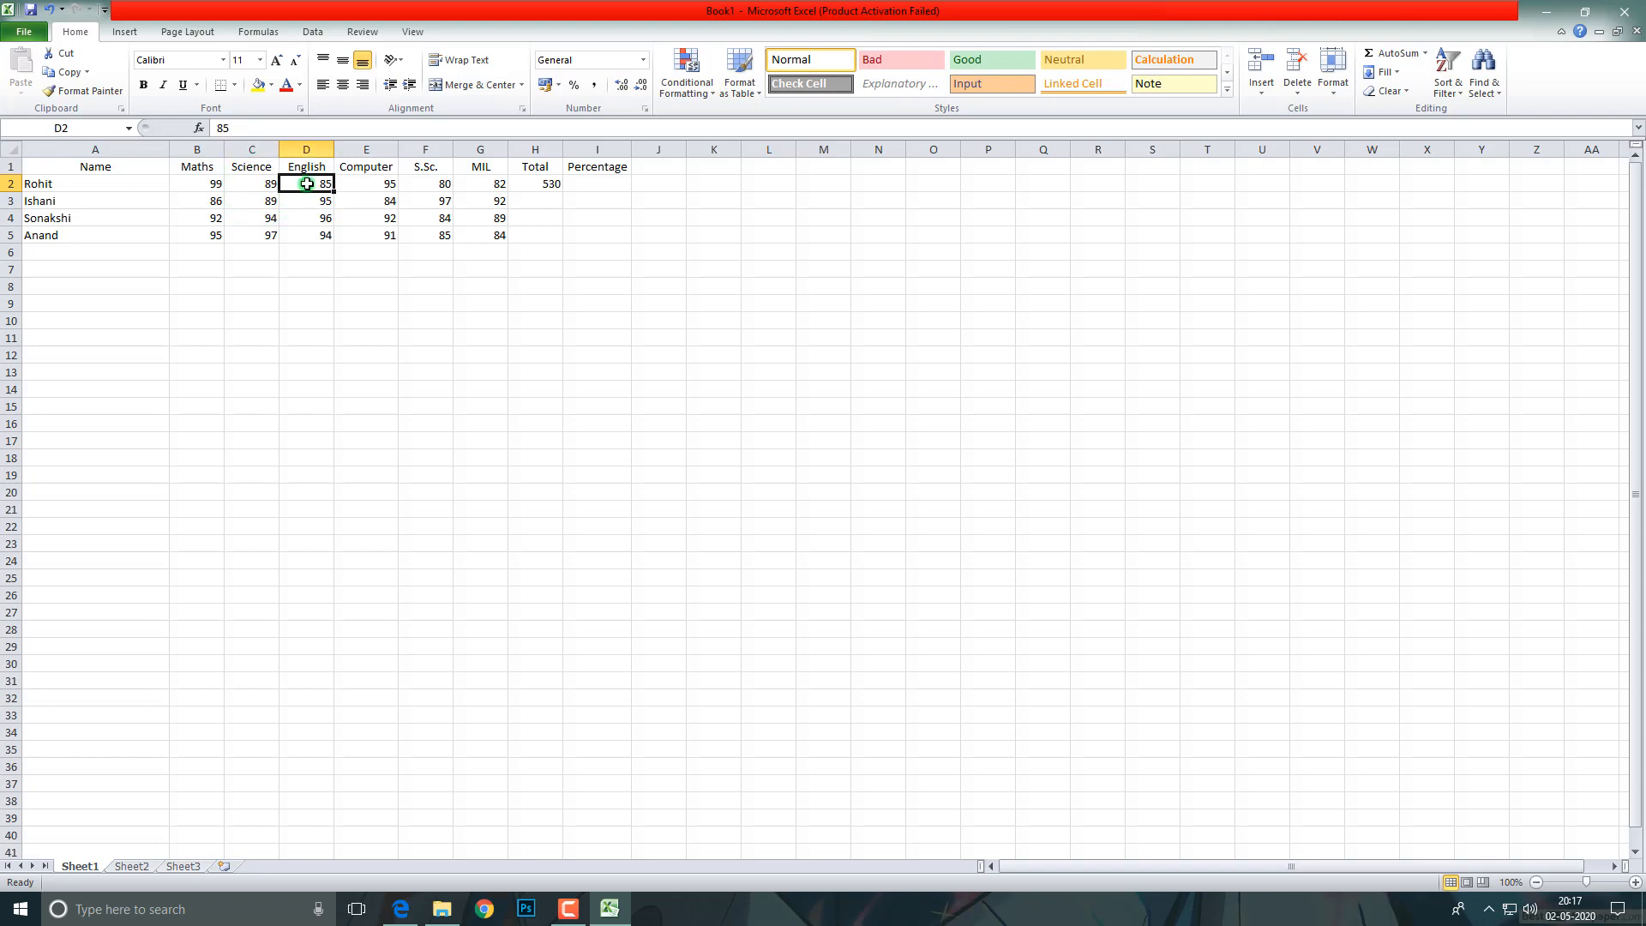
click(367, 184)
click(424, 186)
click(486, 187)
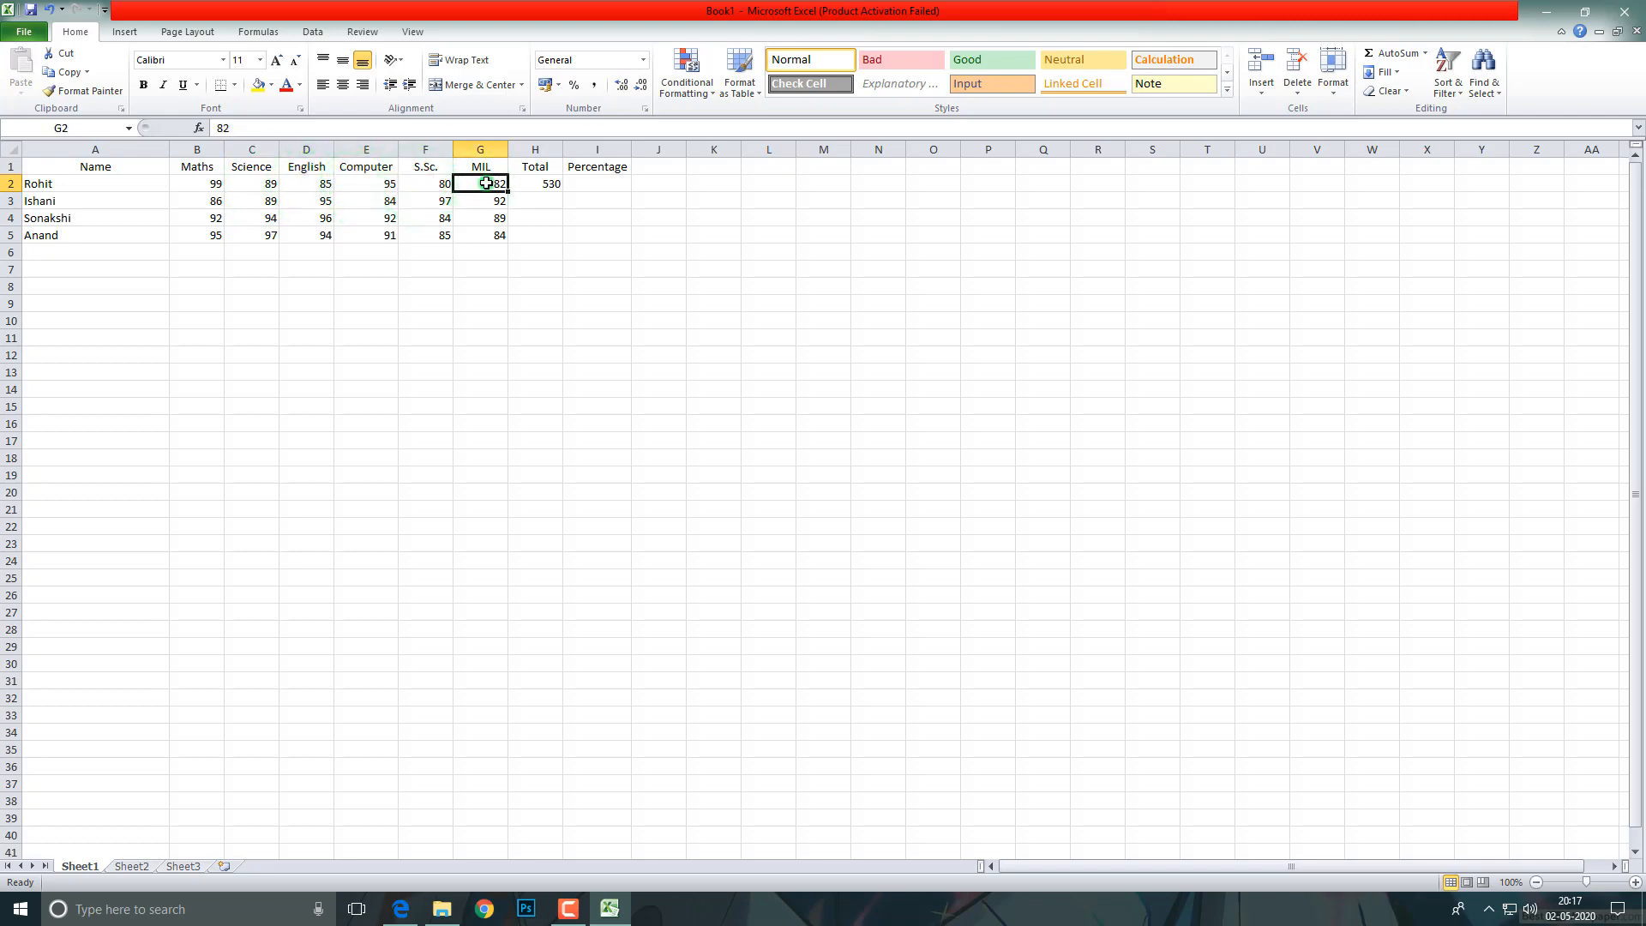
click(528, 183)
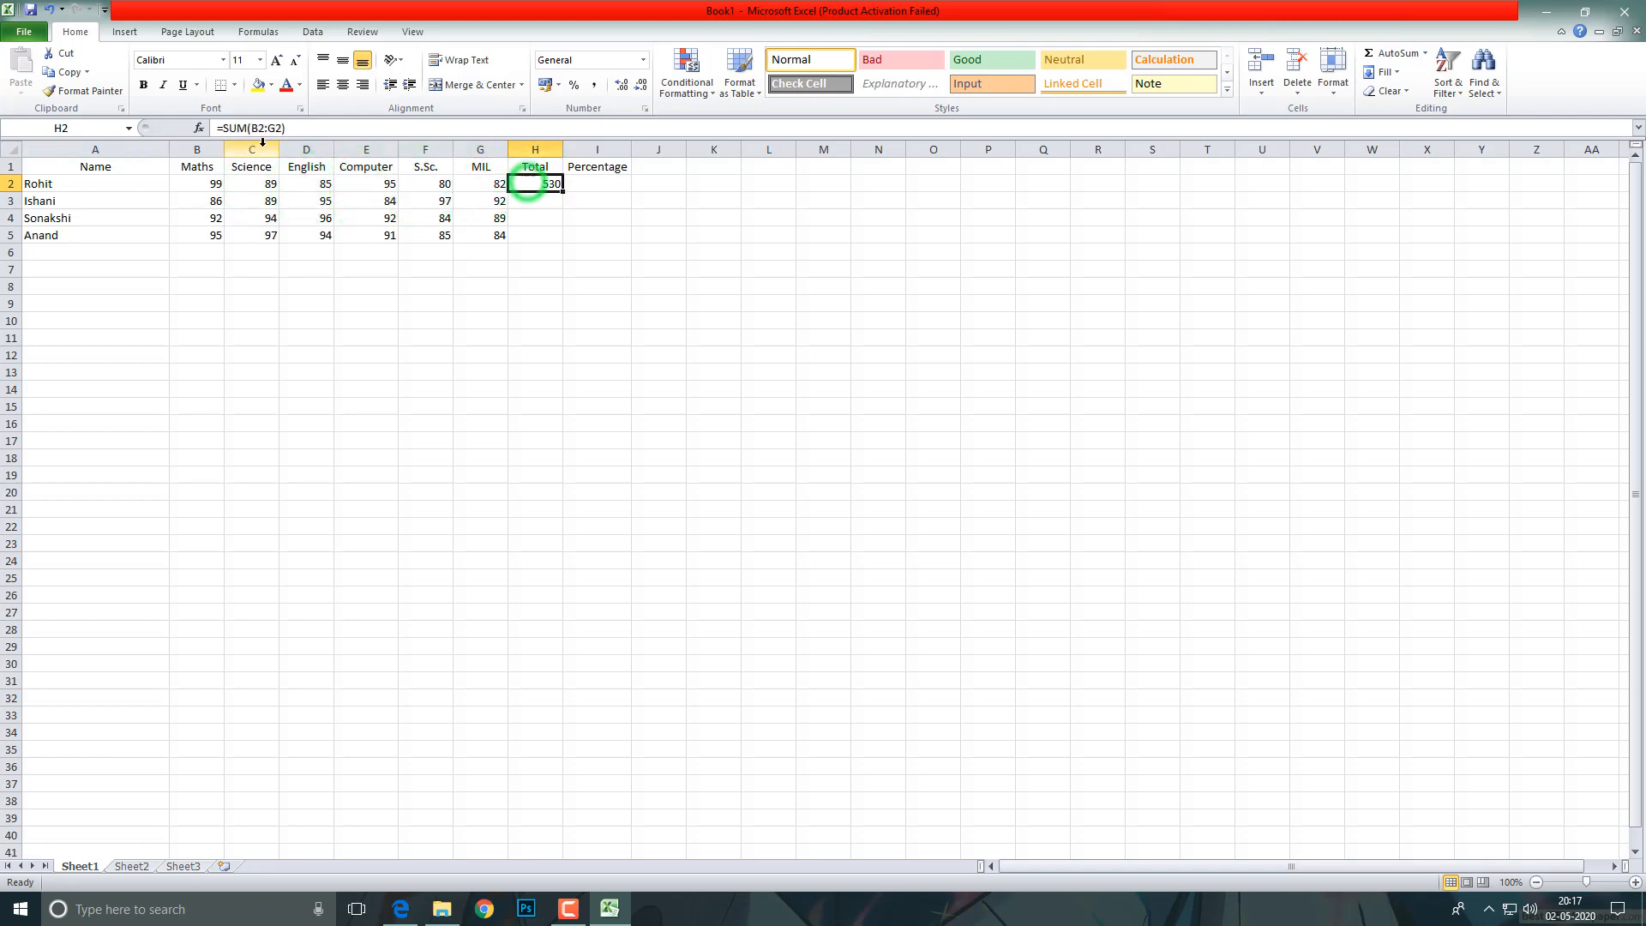
Step: Calculate the second student's total in H3 with the formula =SUM(B3:G3)
click(540, 199)
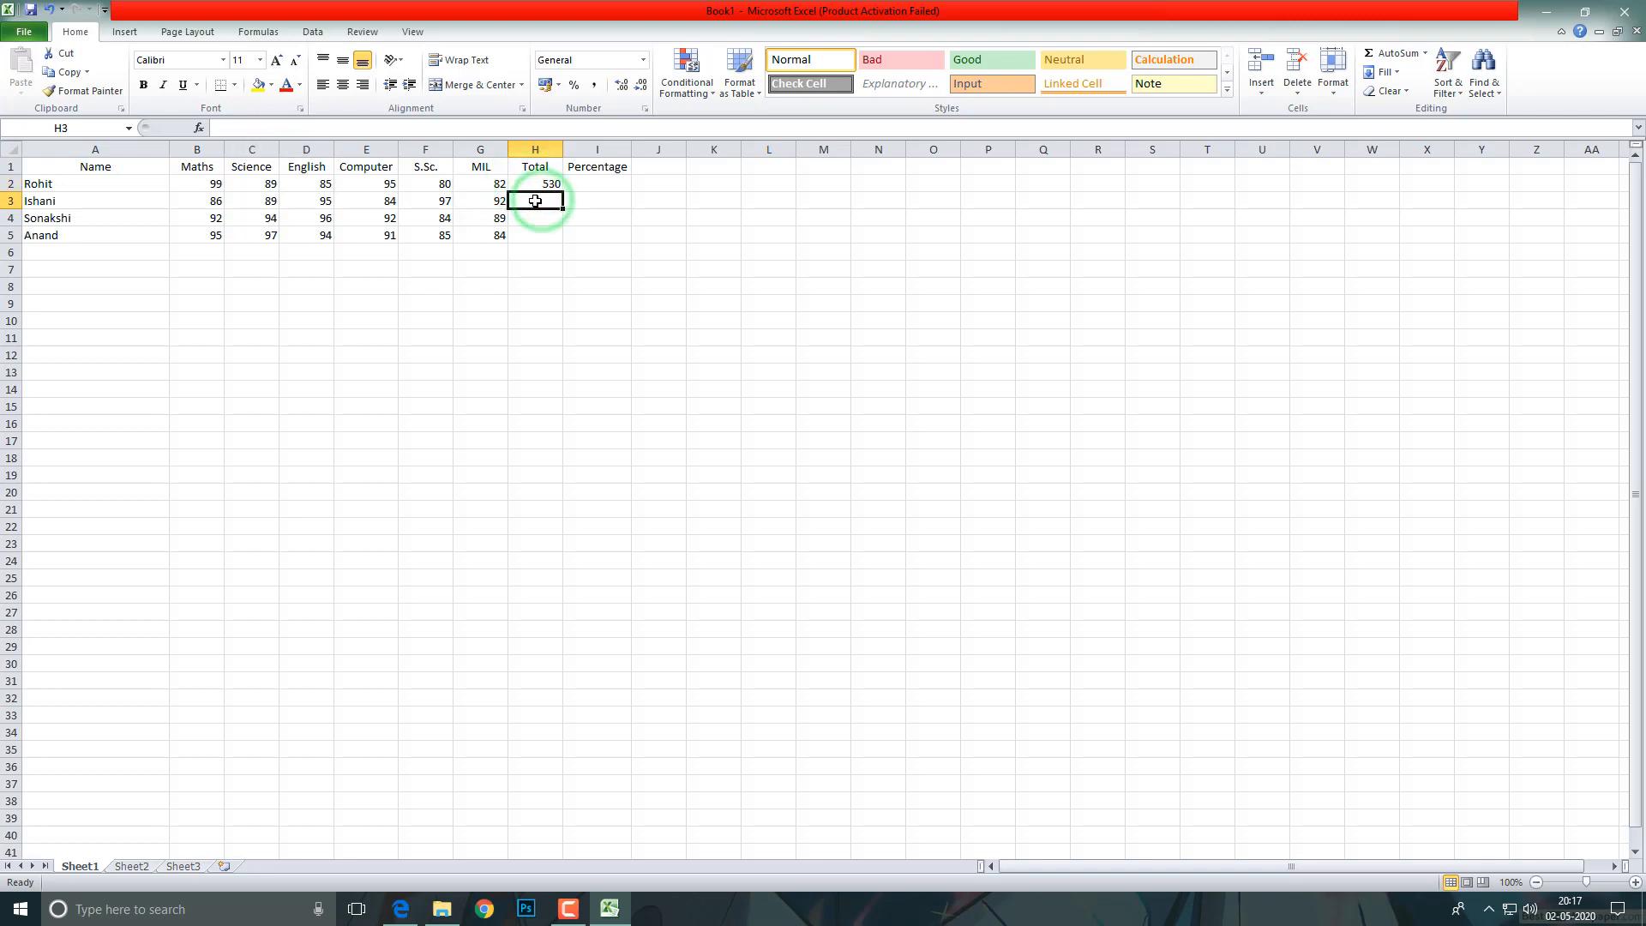
double_click(536, 201)
text(=)
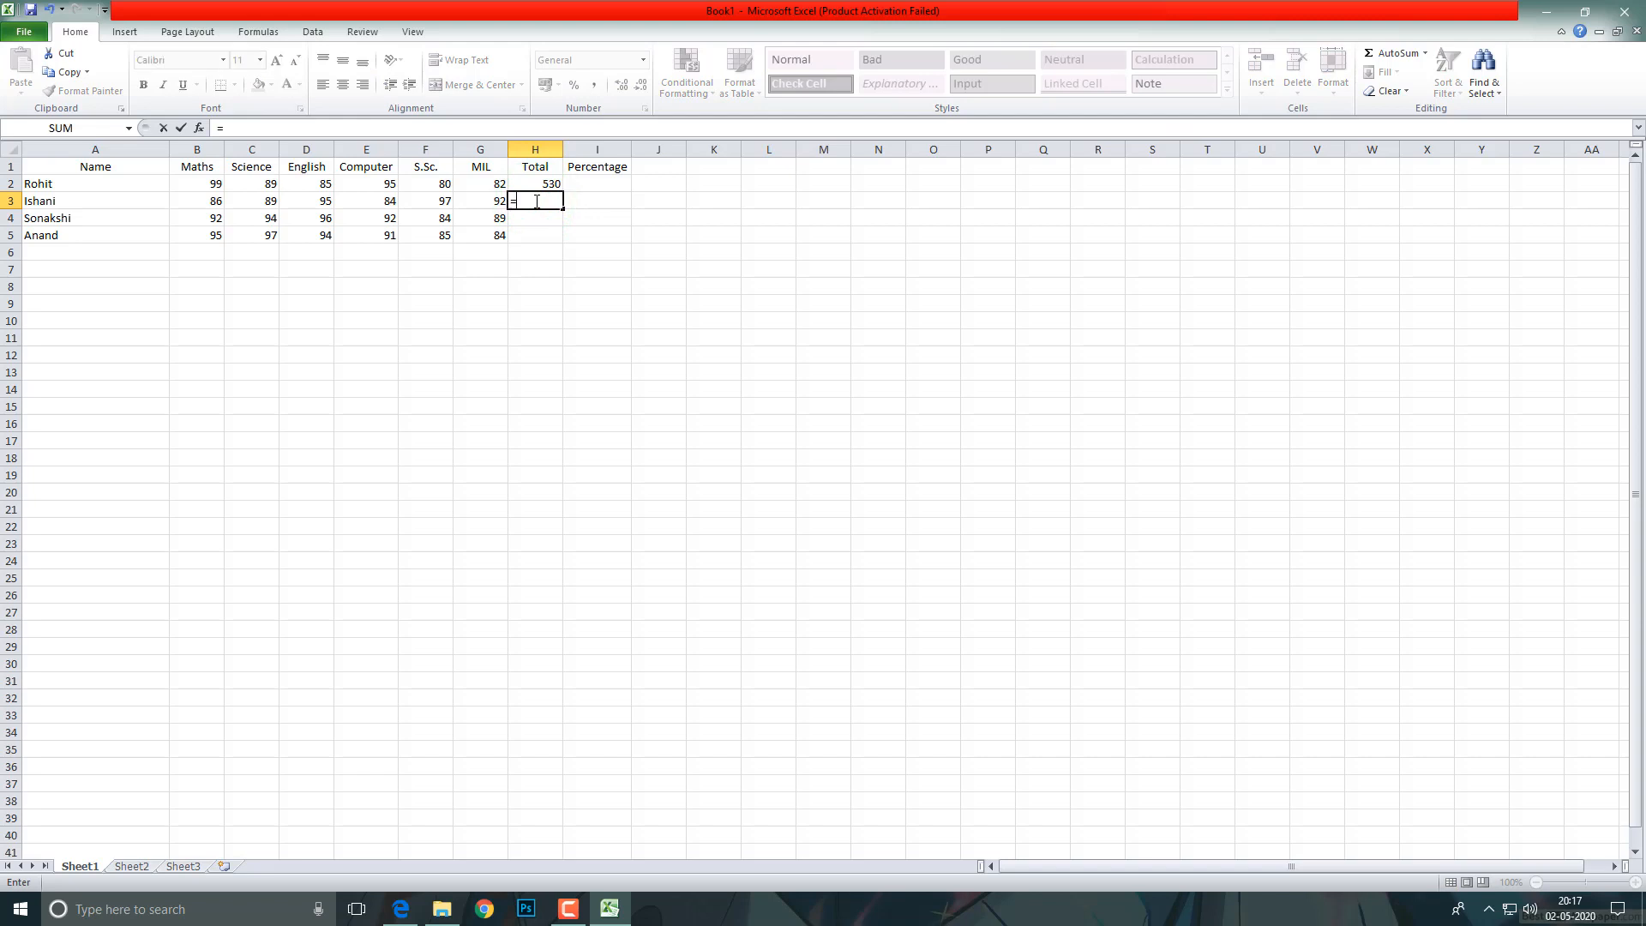
text(sum)
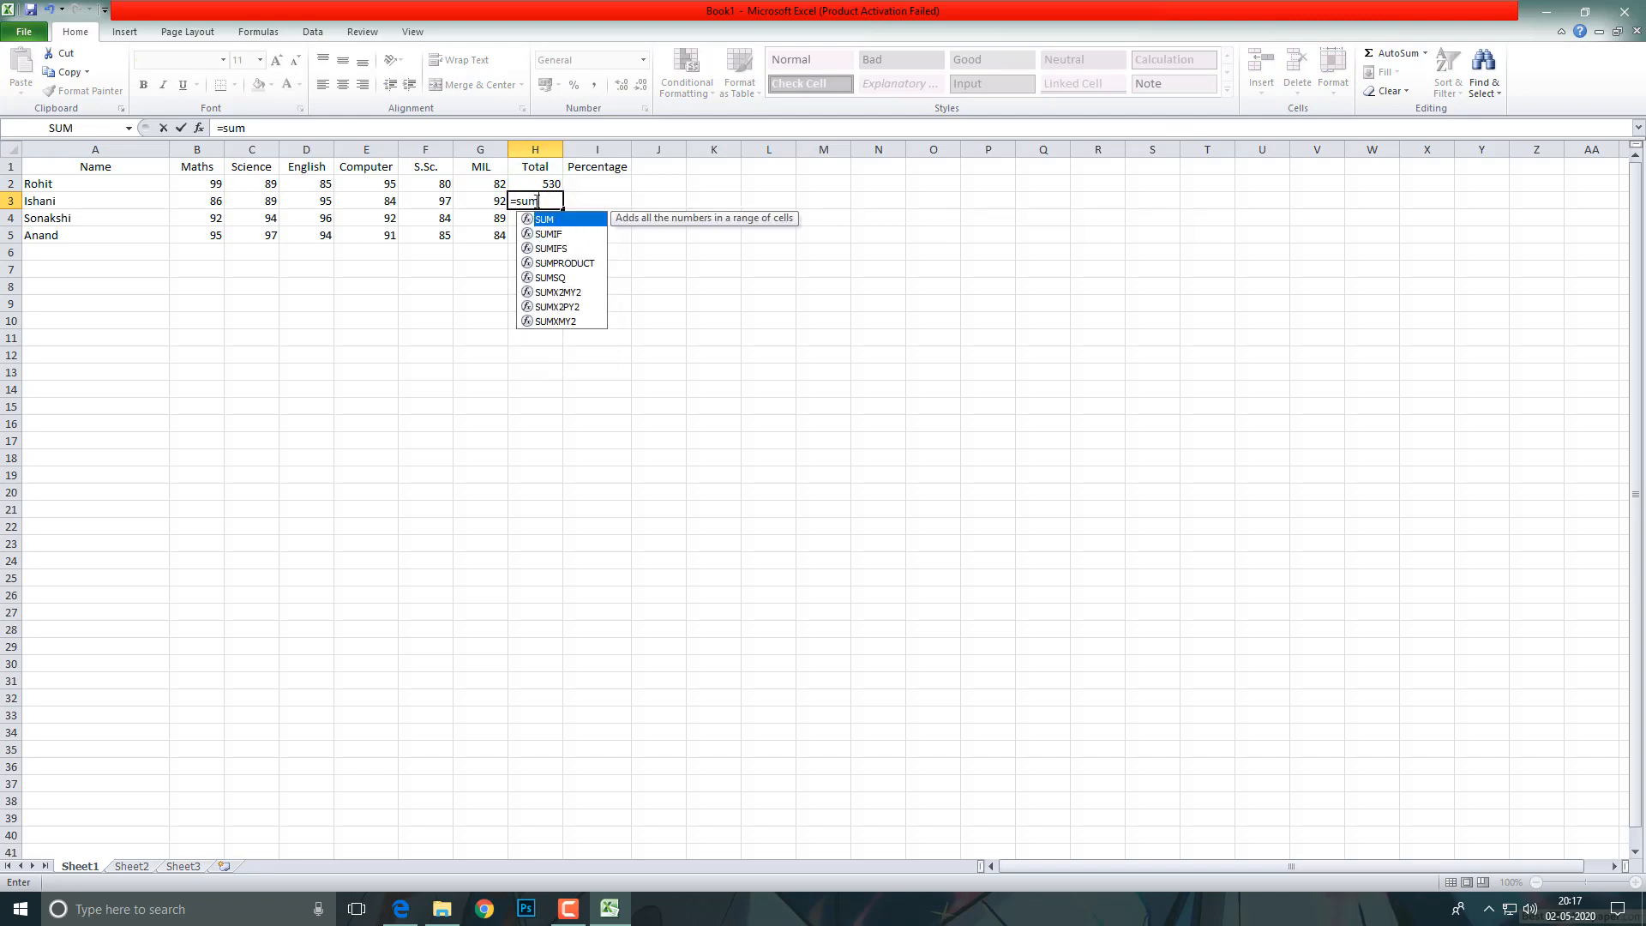
key(Tab)
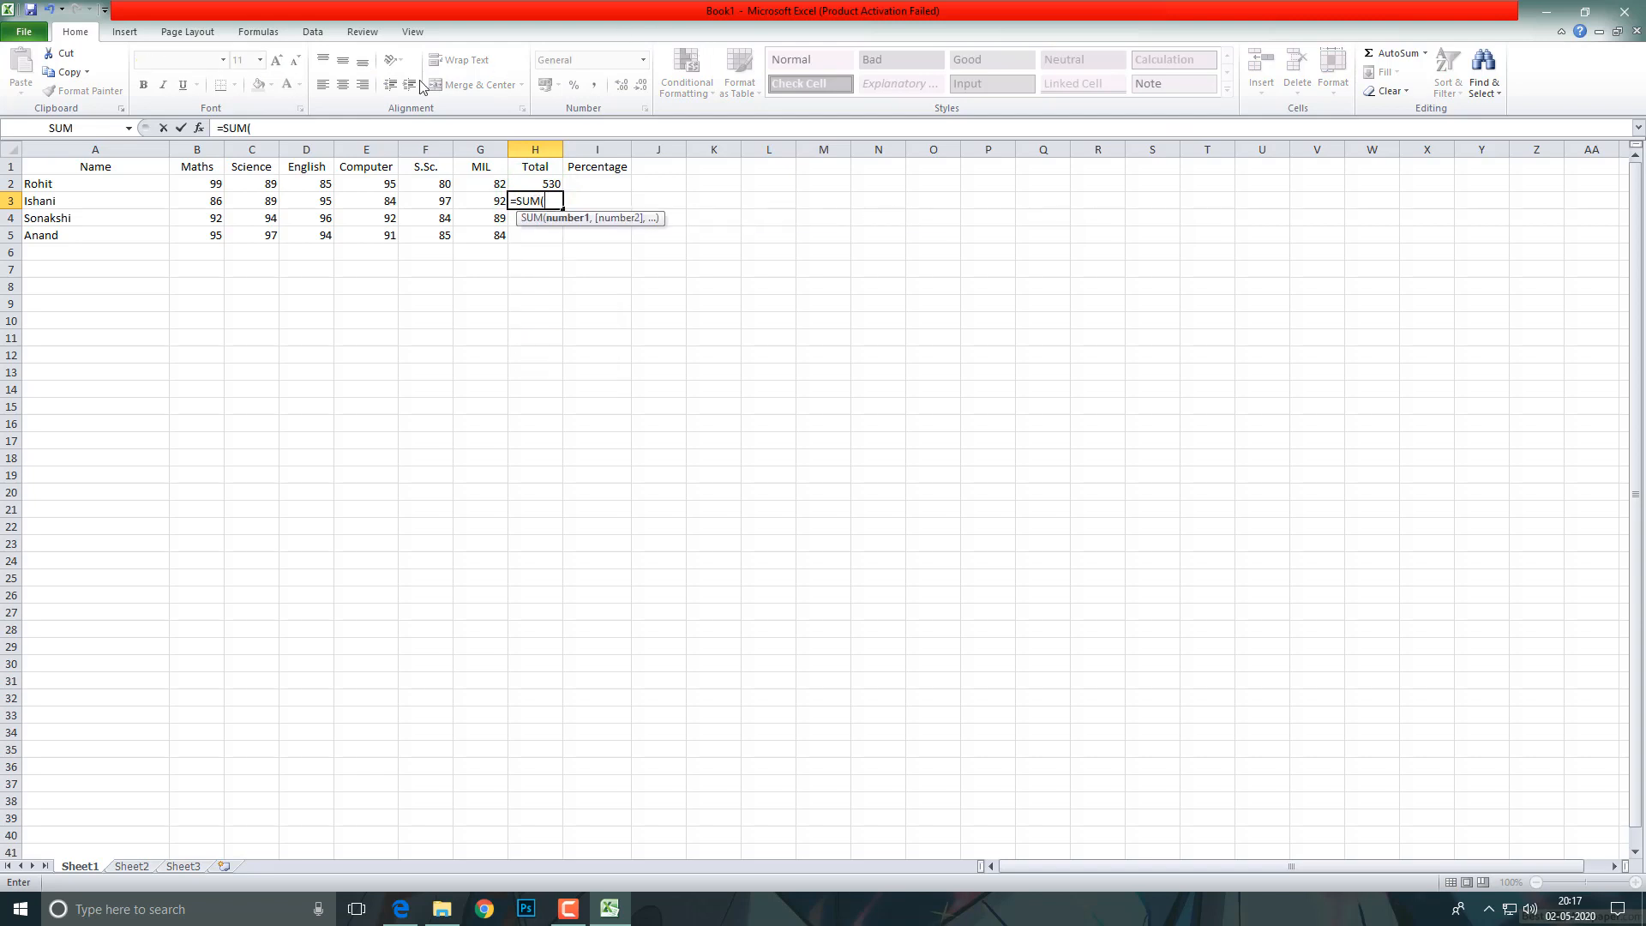
drag(206, 202, 497, 206)
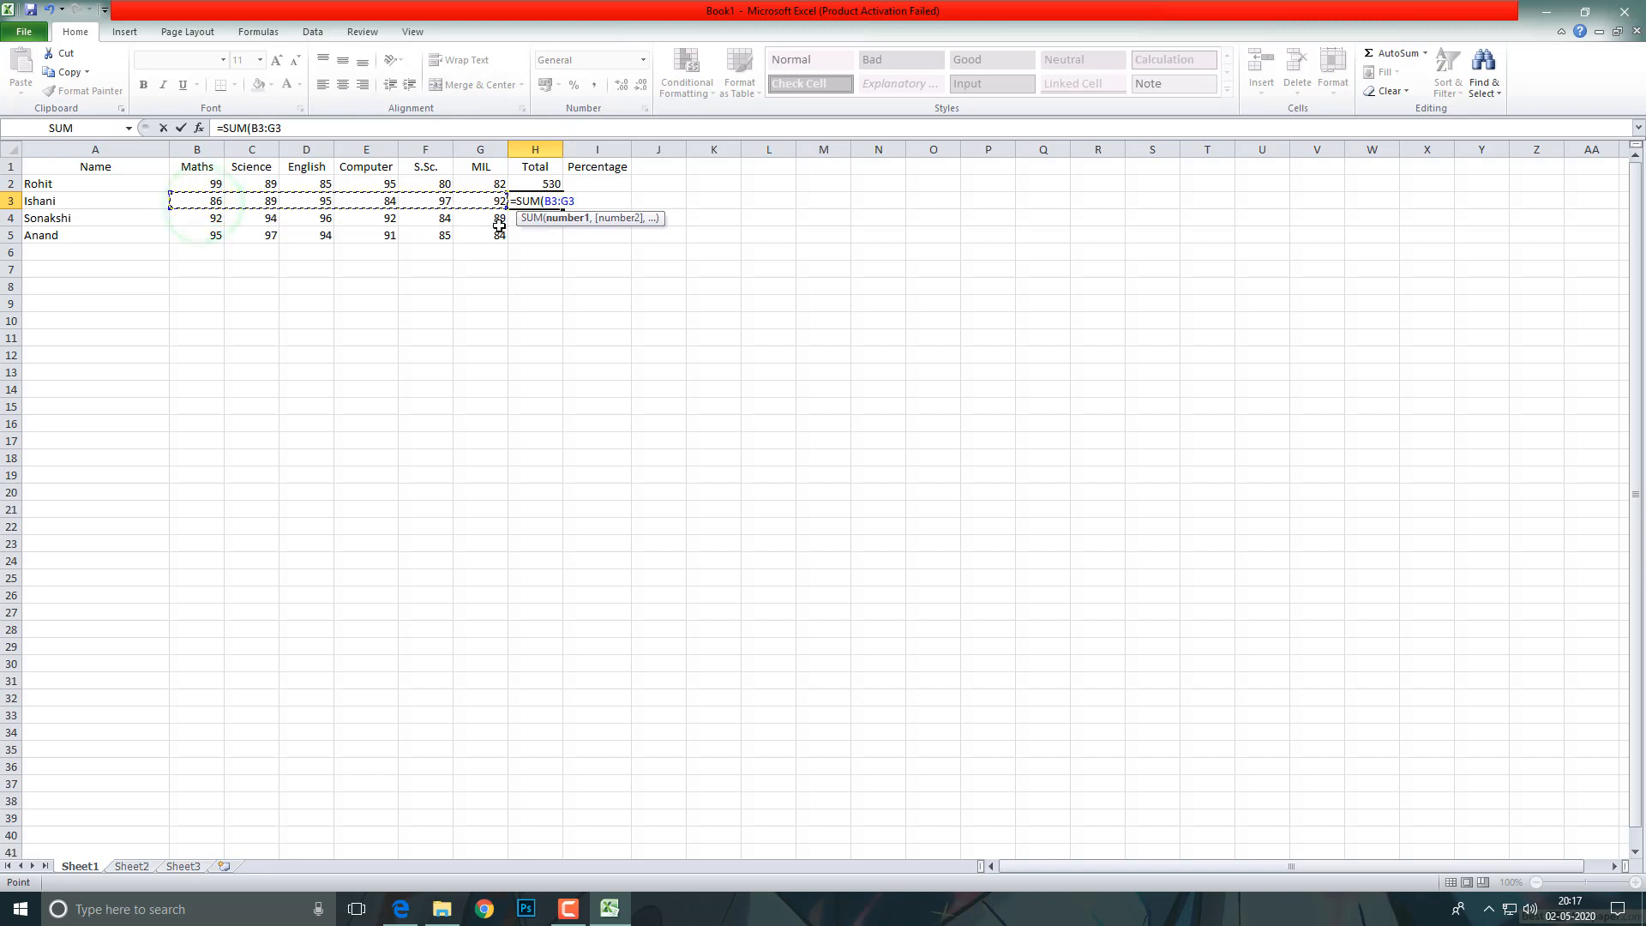
key(Return)
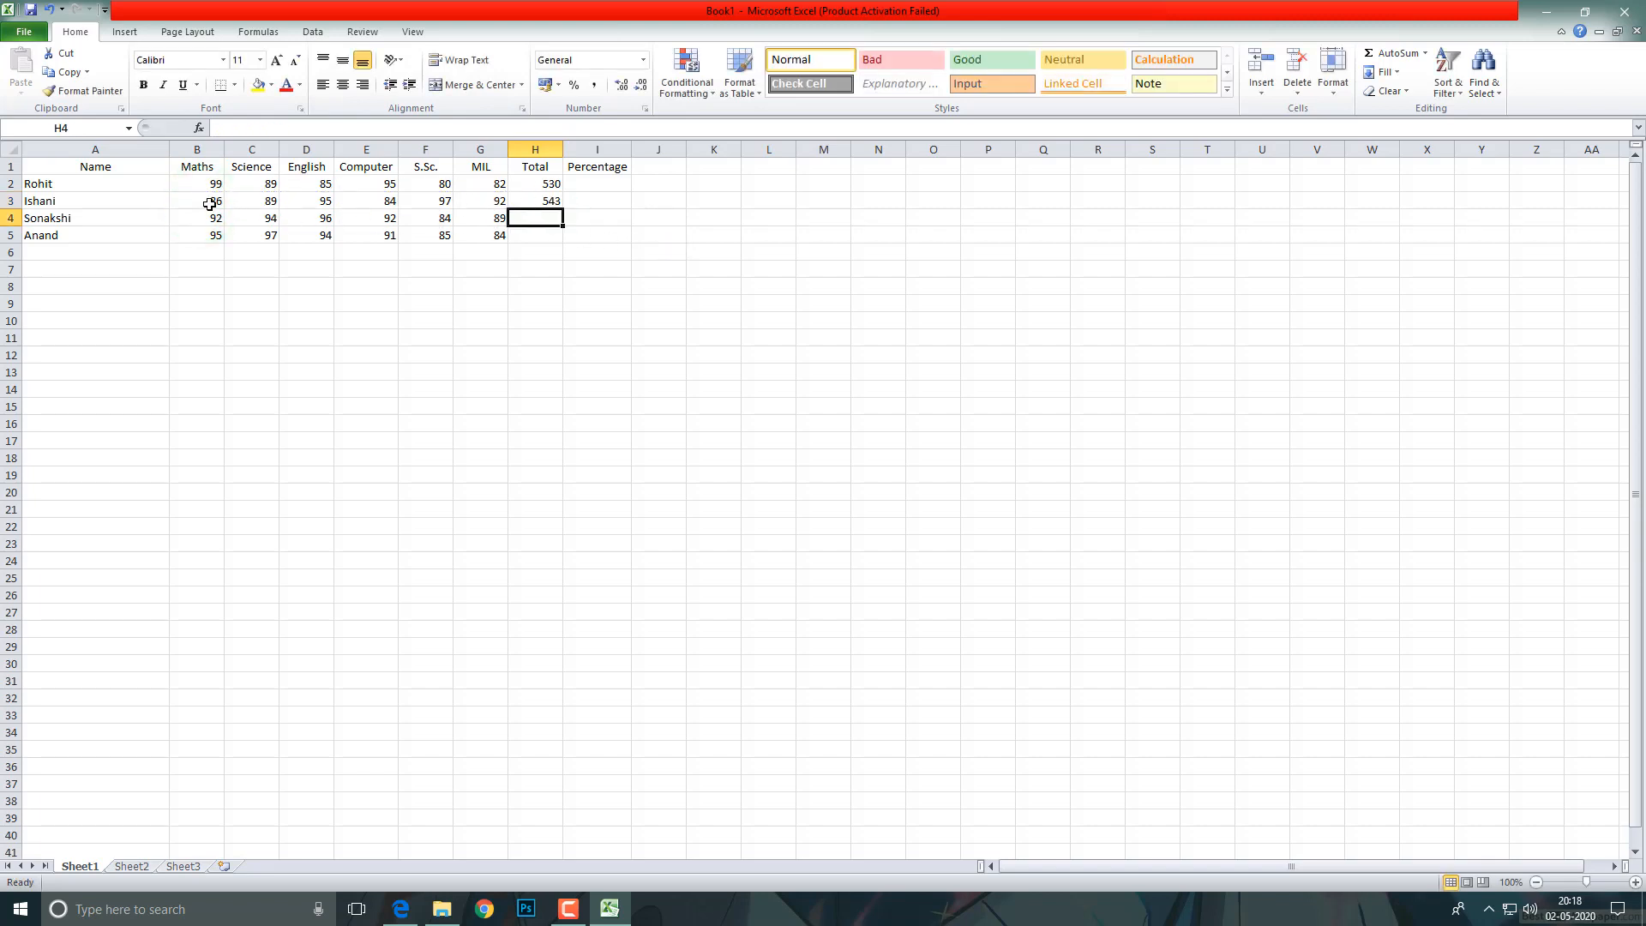
Step: Examine the second student's marks in row 3 and the range referenced by the SUM formula in H3
click(10, 201)
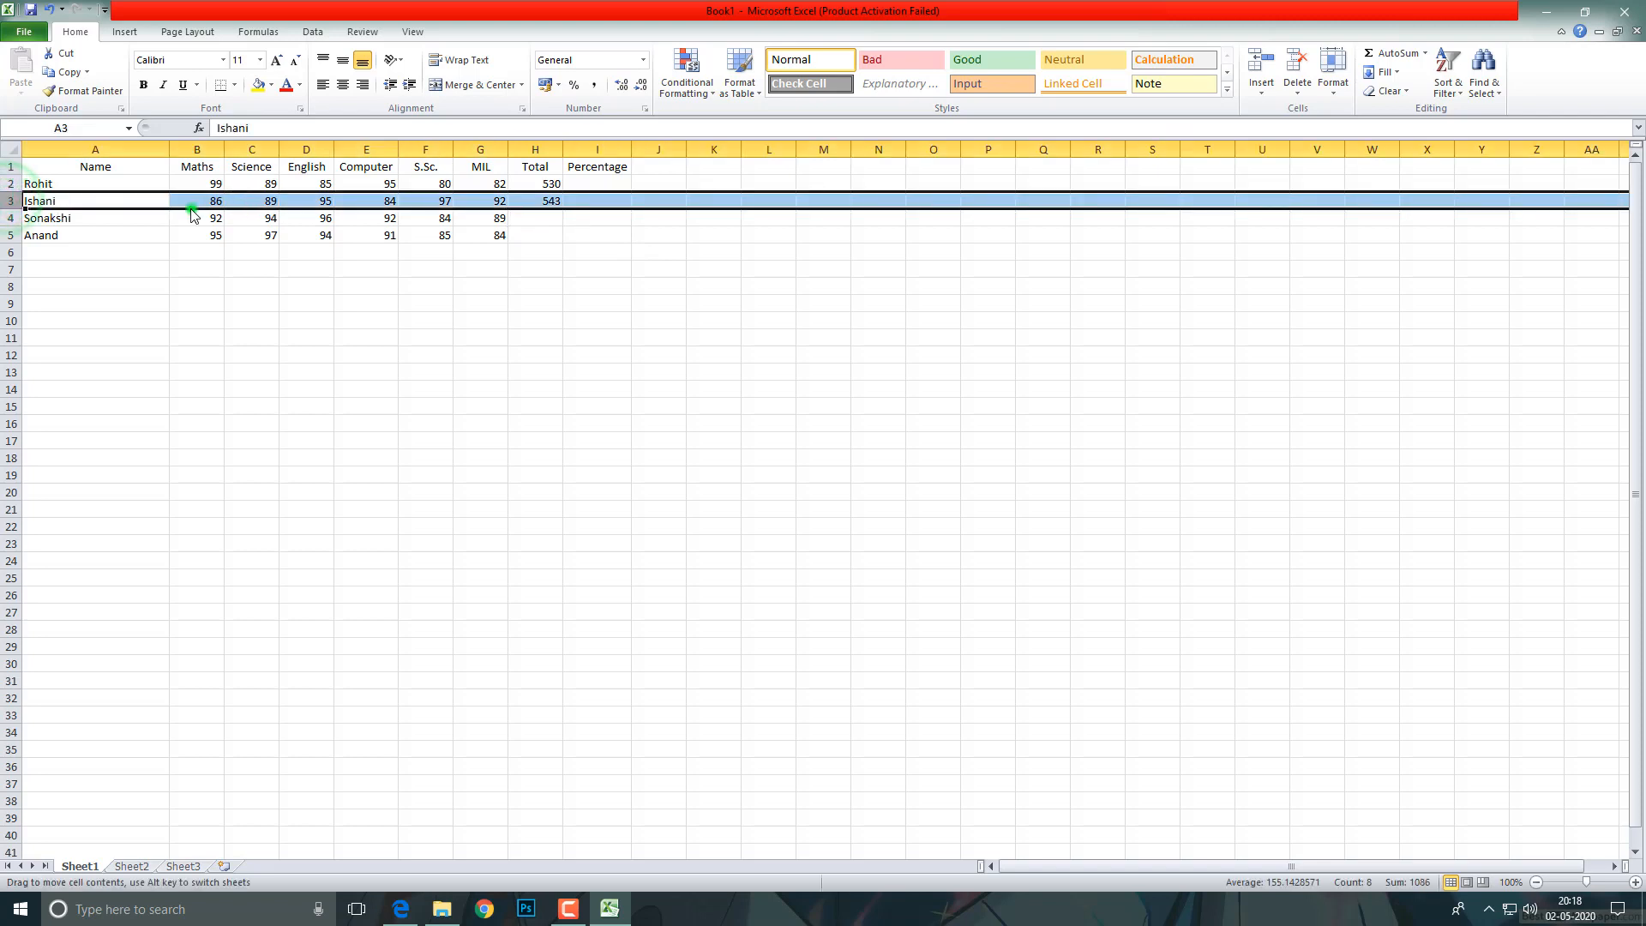
drag(192, 204, 504, 199)
click(520, 203)
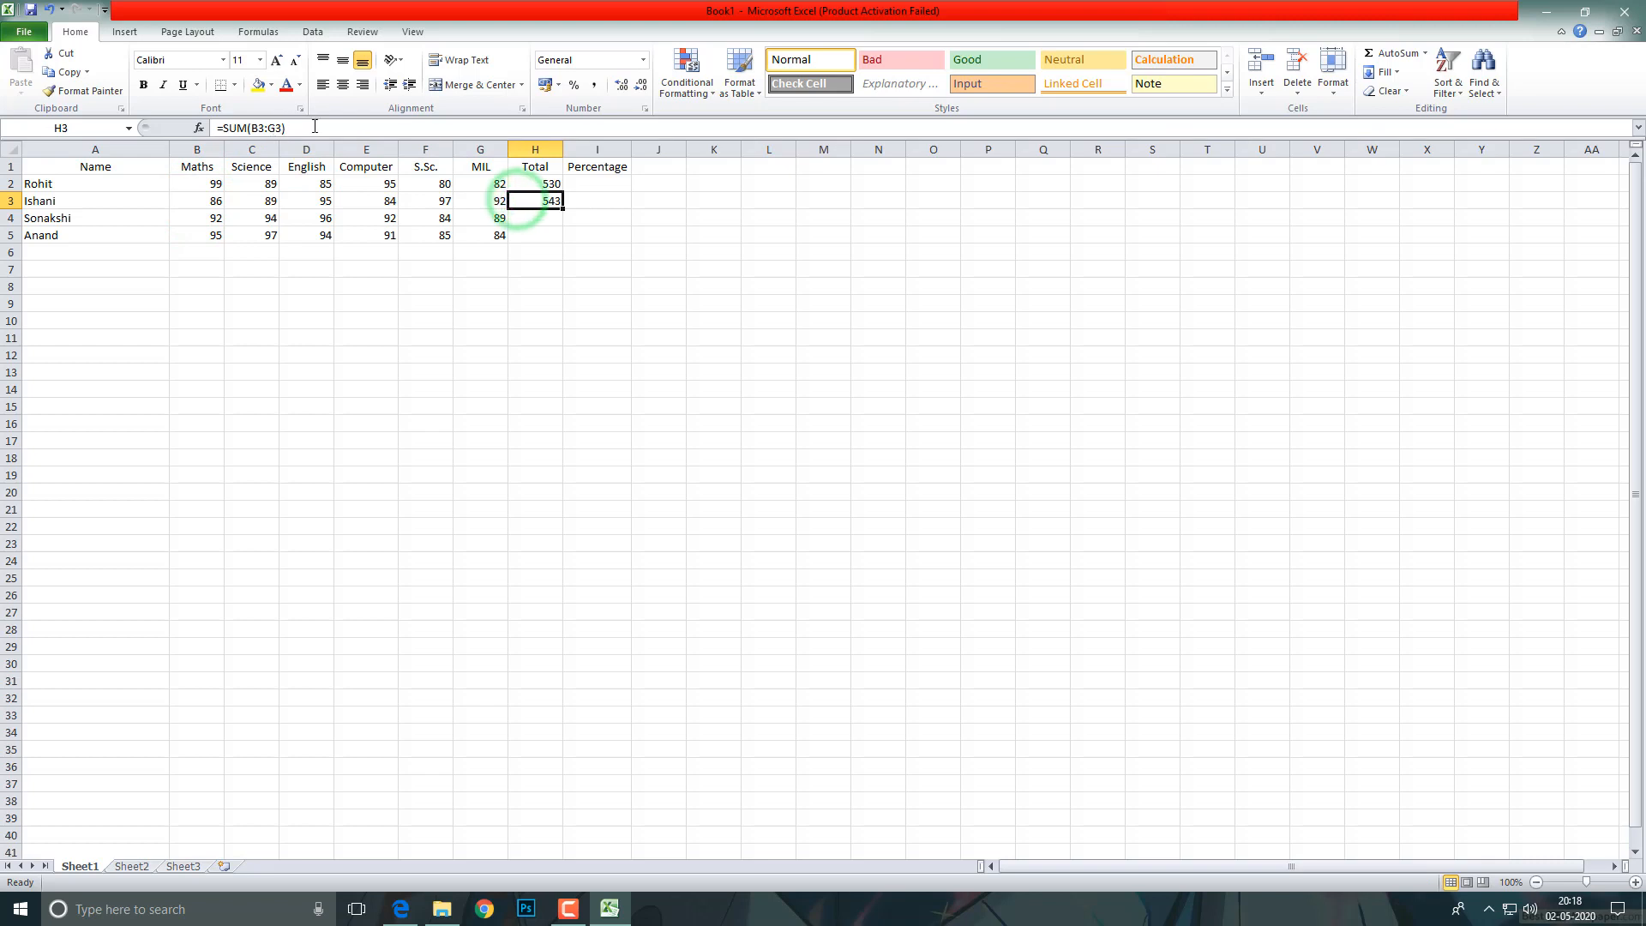
click(315, 127)
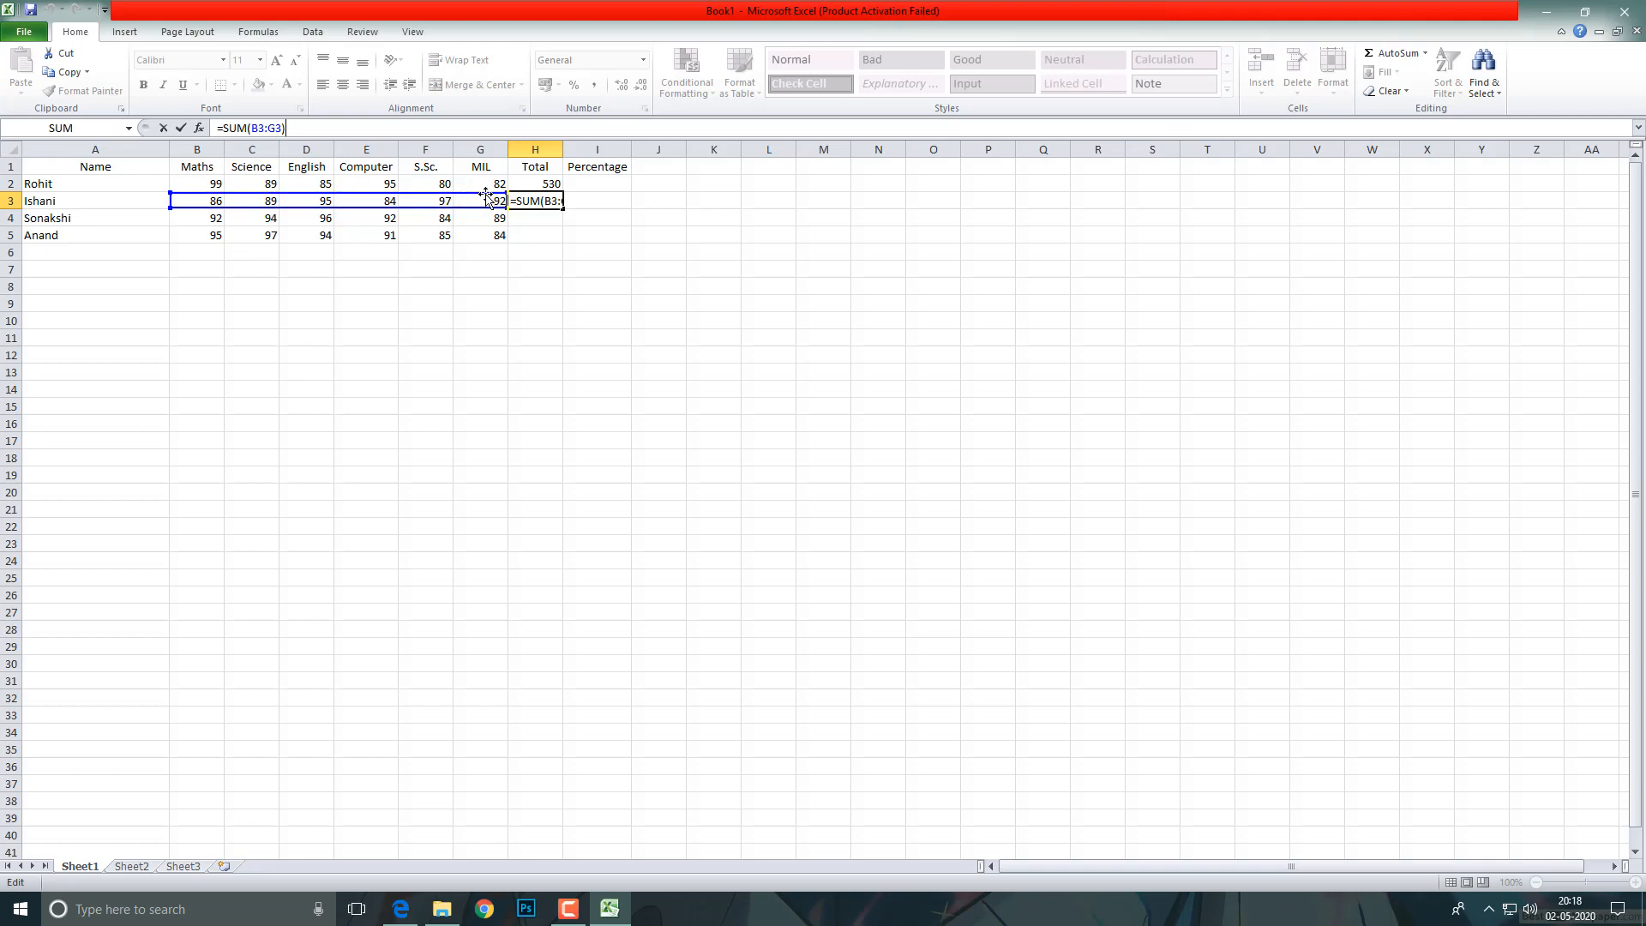
Step: Examine the marks of the remaining two students in rows 4 and 5, and end on the empty Total cell H4
drag(193, 222, 484, 219)
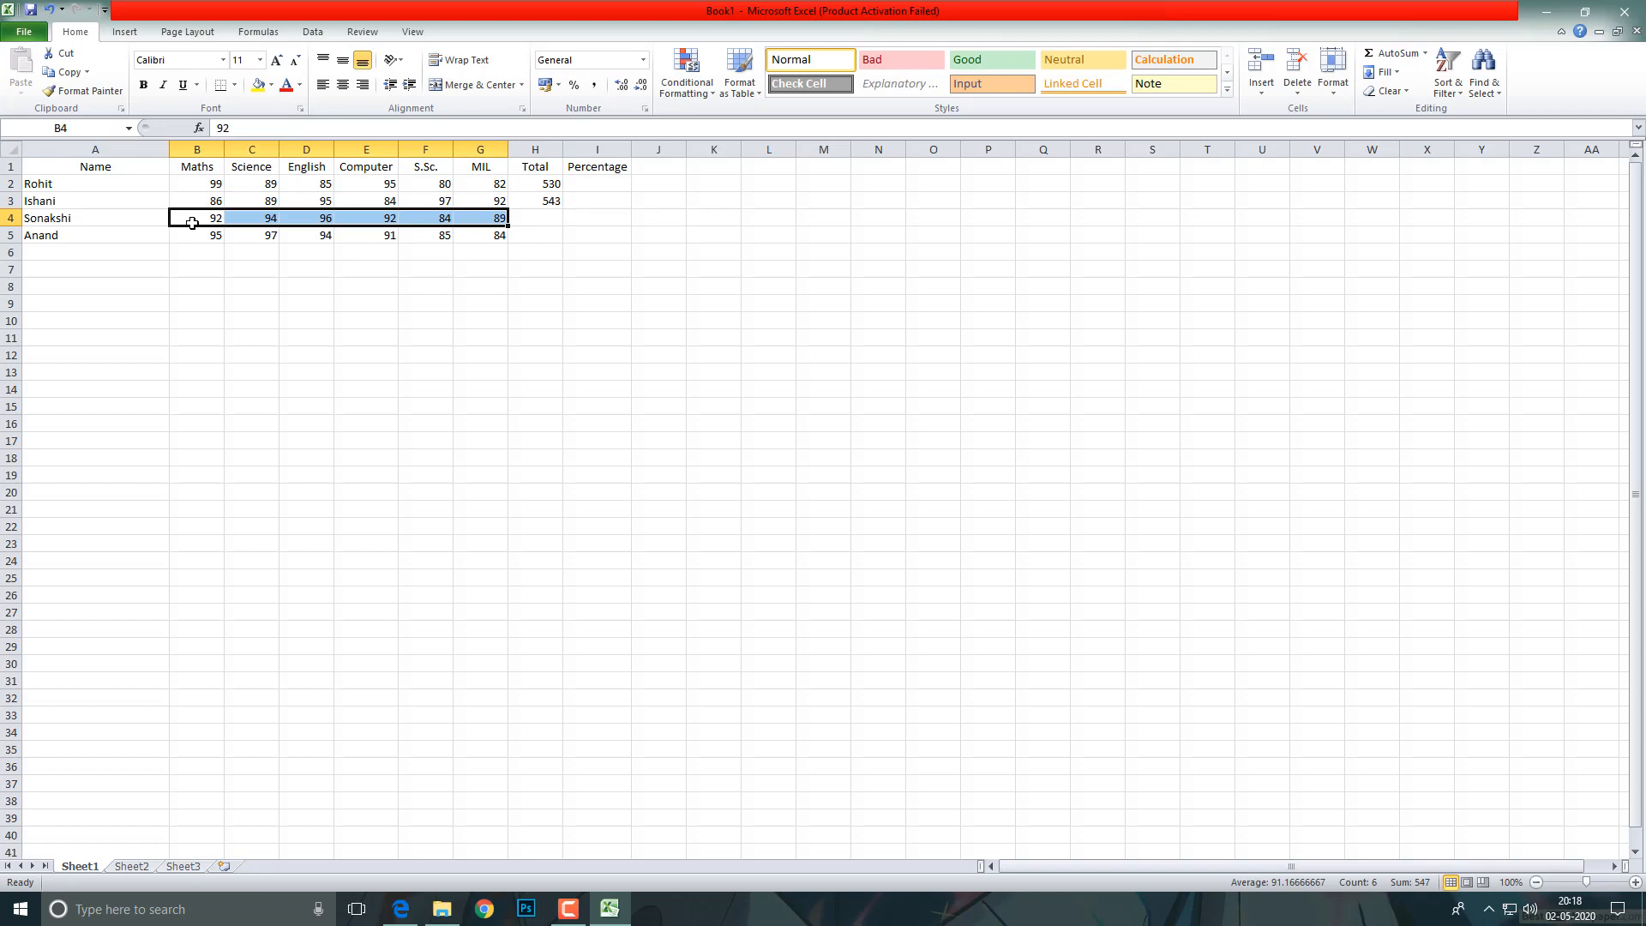
drag(194, 219, 503, 218)
drag(189, 217, 478, 225)
drag(202, 219, 290, 183)
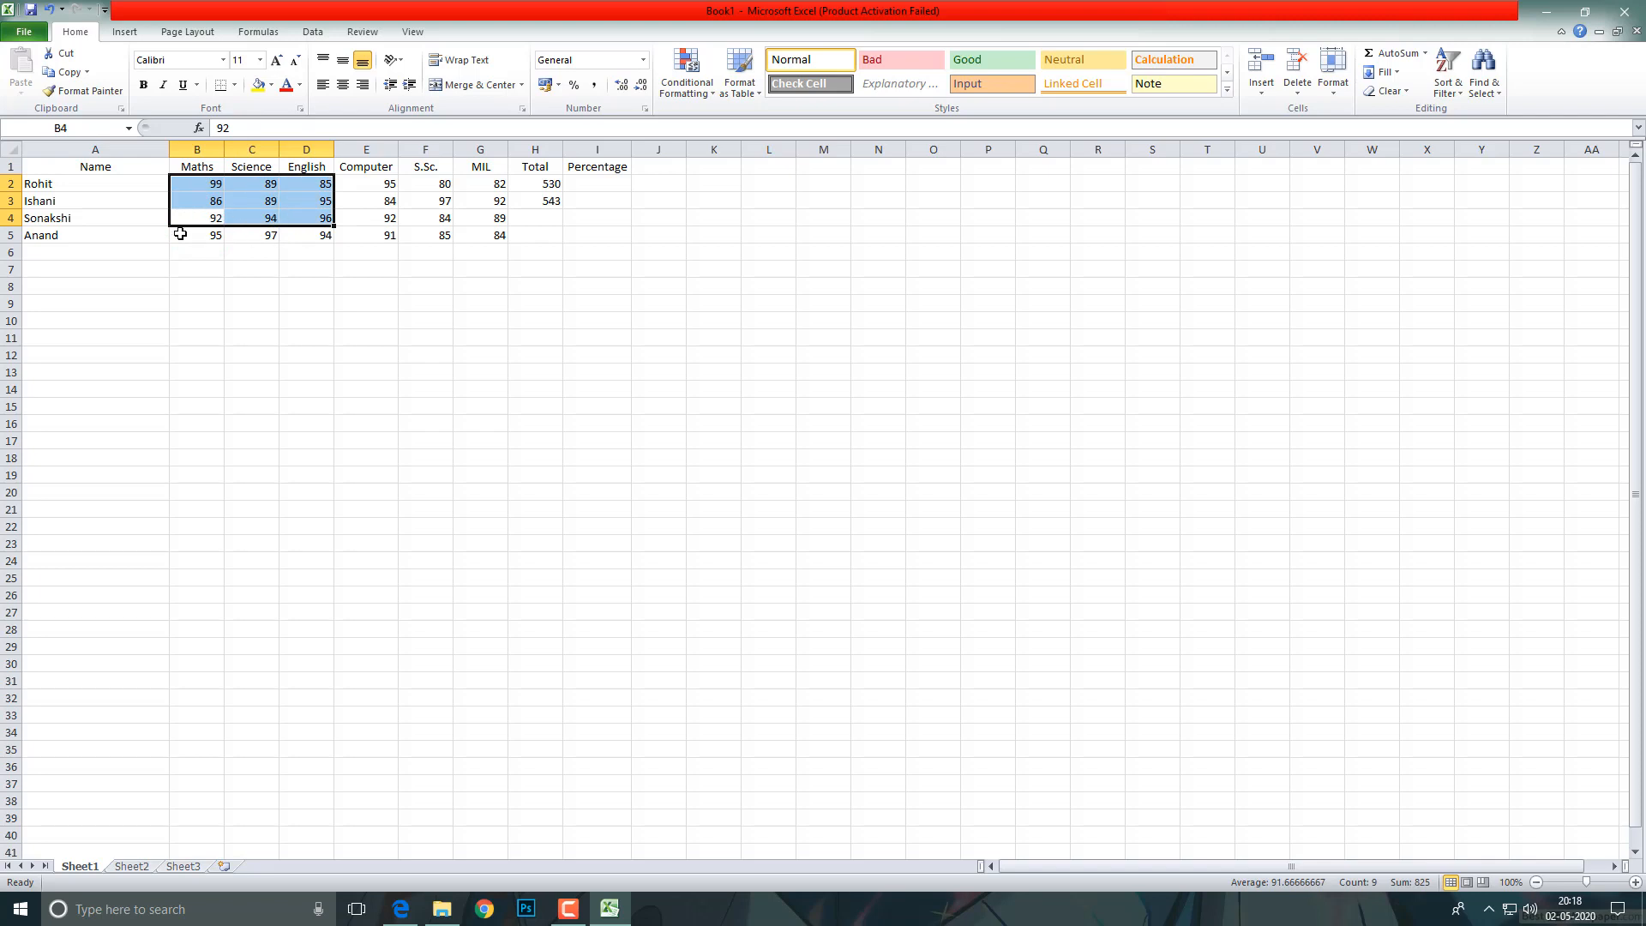
drag(203, 234, 490, 218)
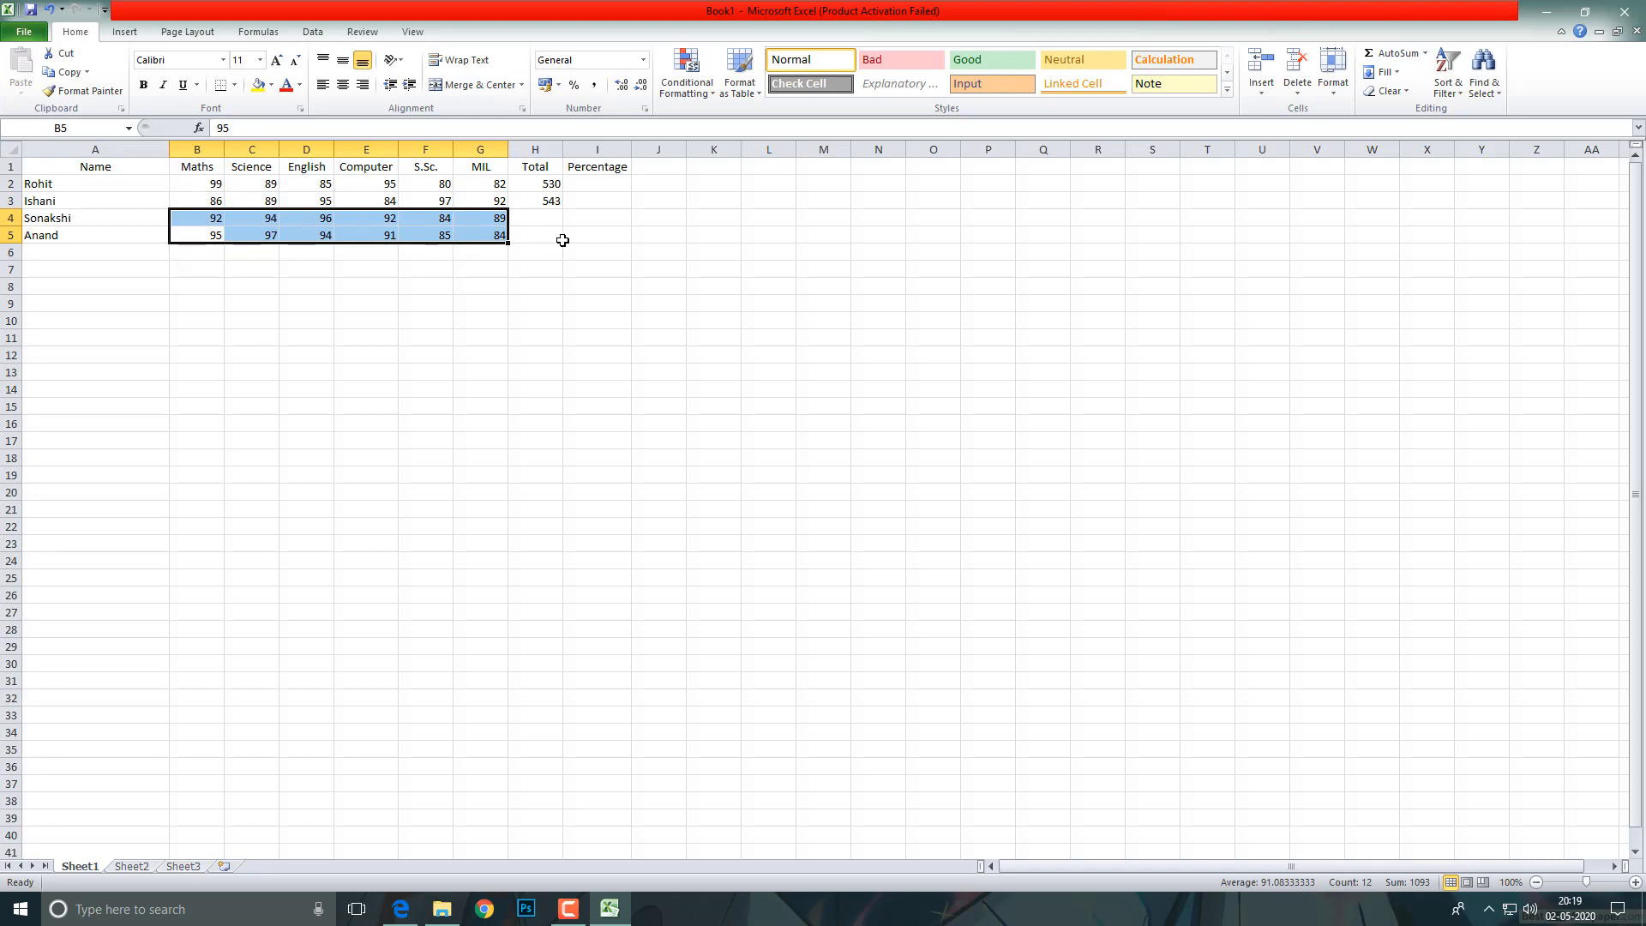
click(540, 221)
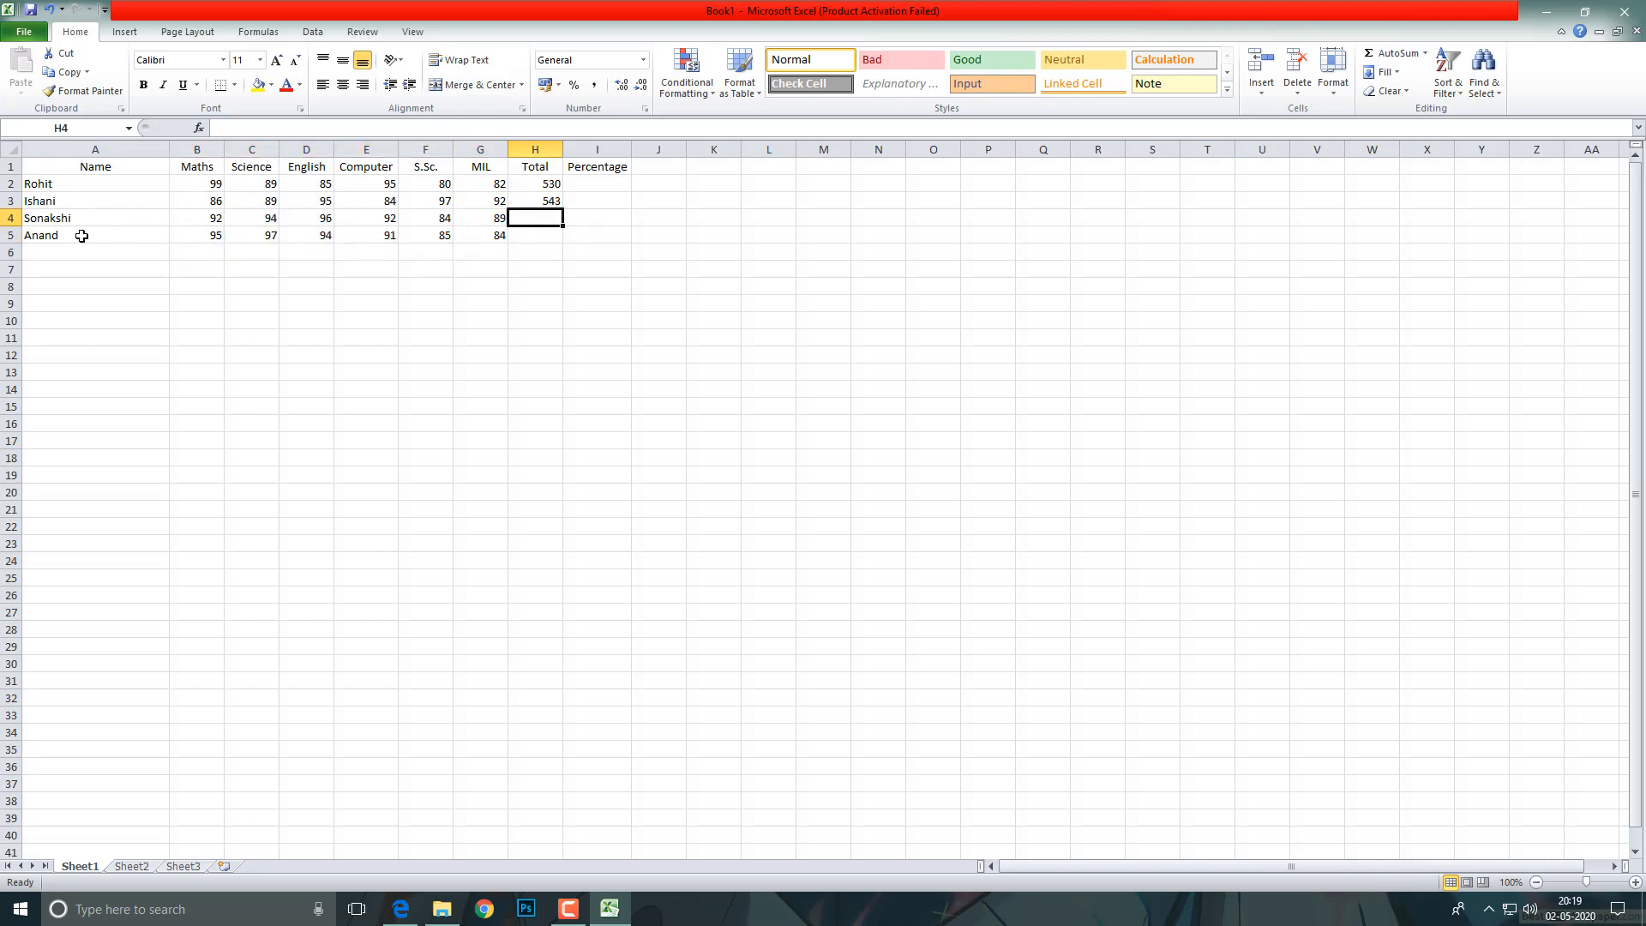
double_click(531, 218)
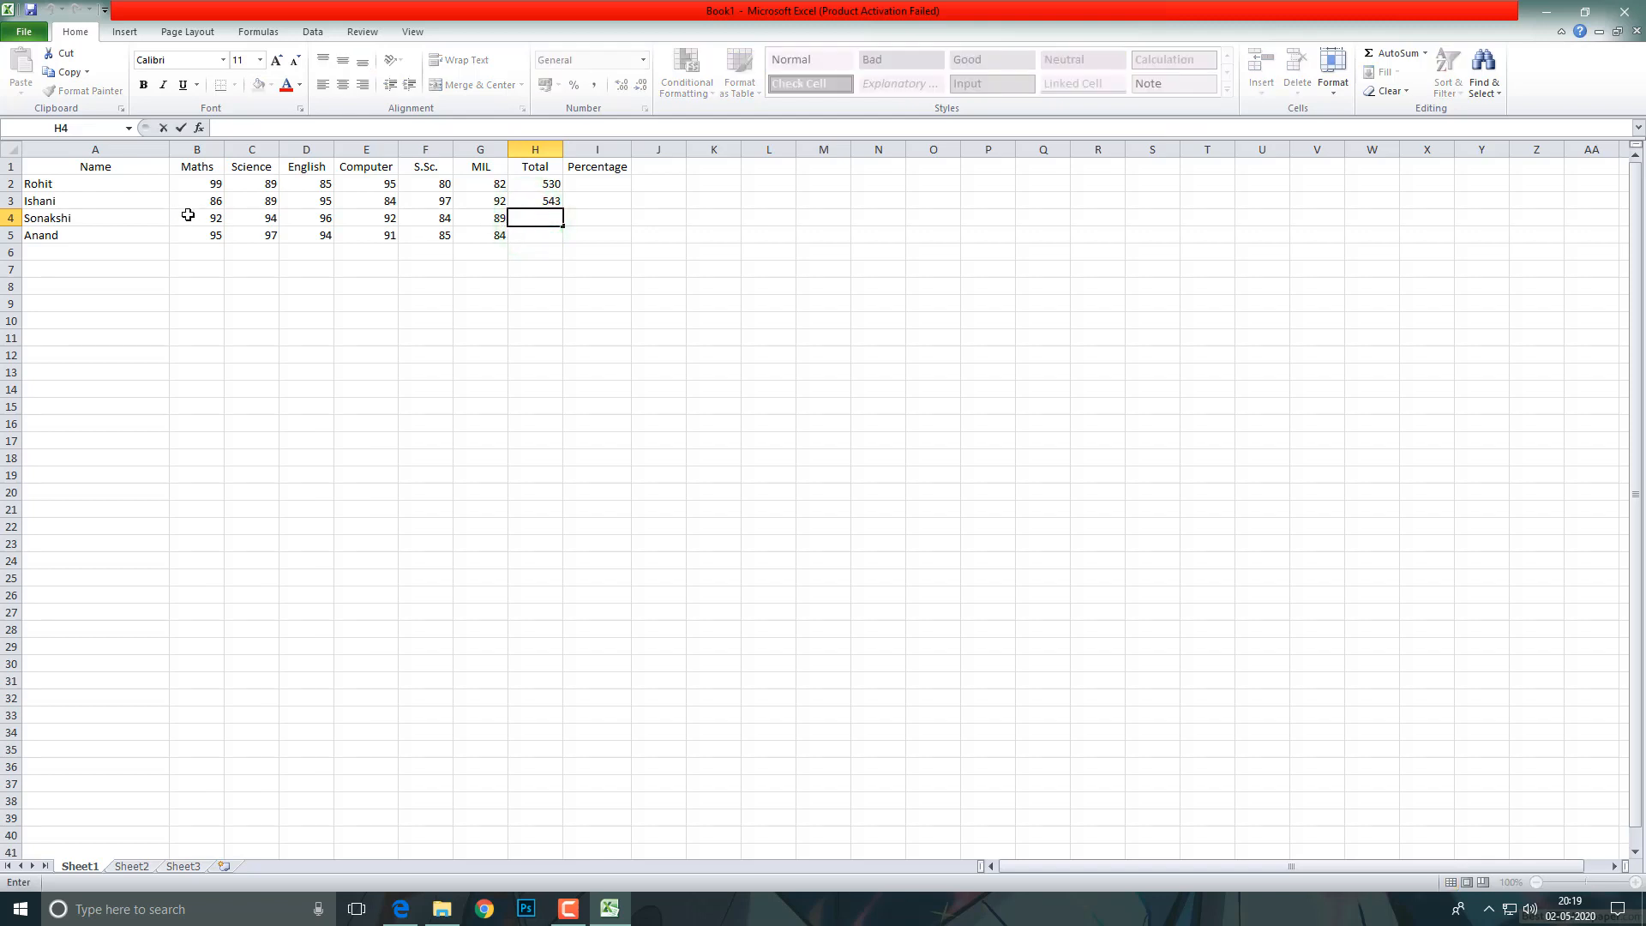
drag(186, 217, 484, 219)
click(536, 220)
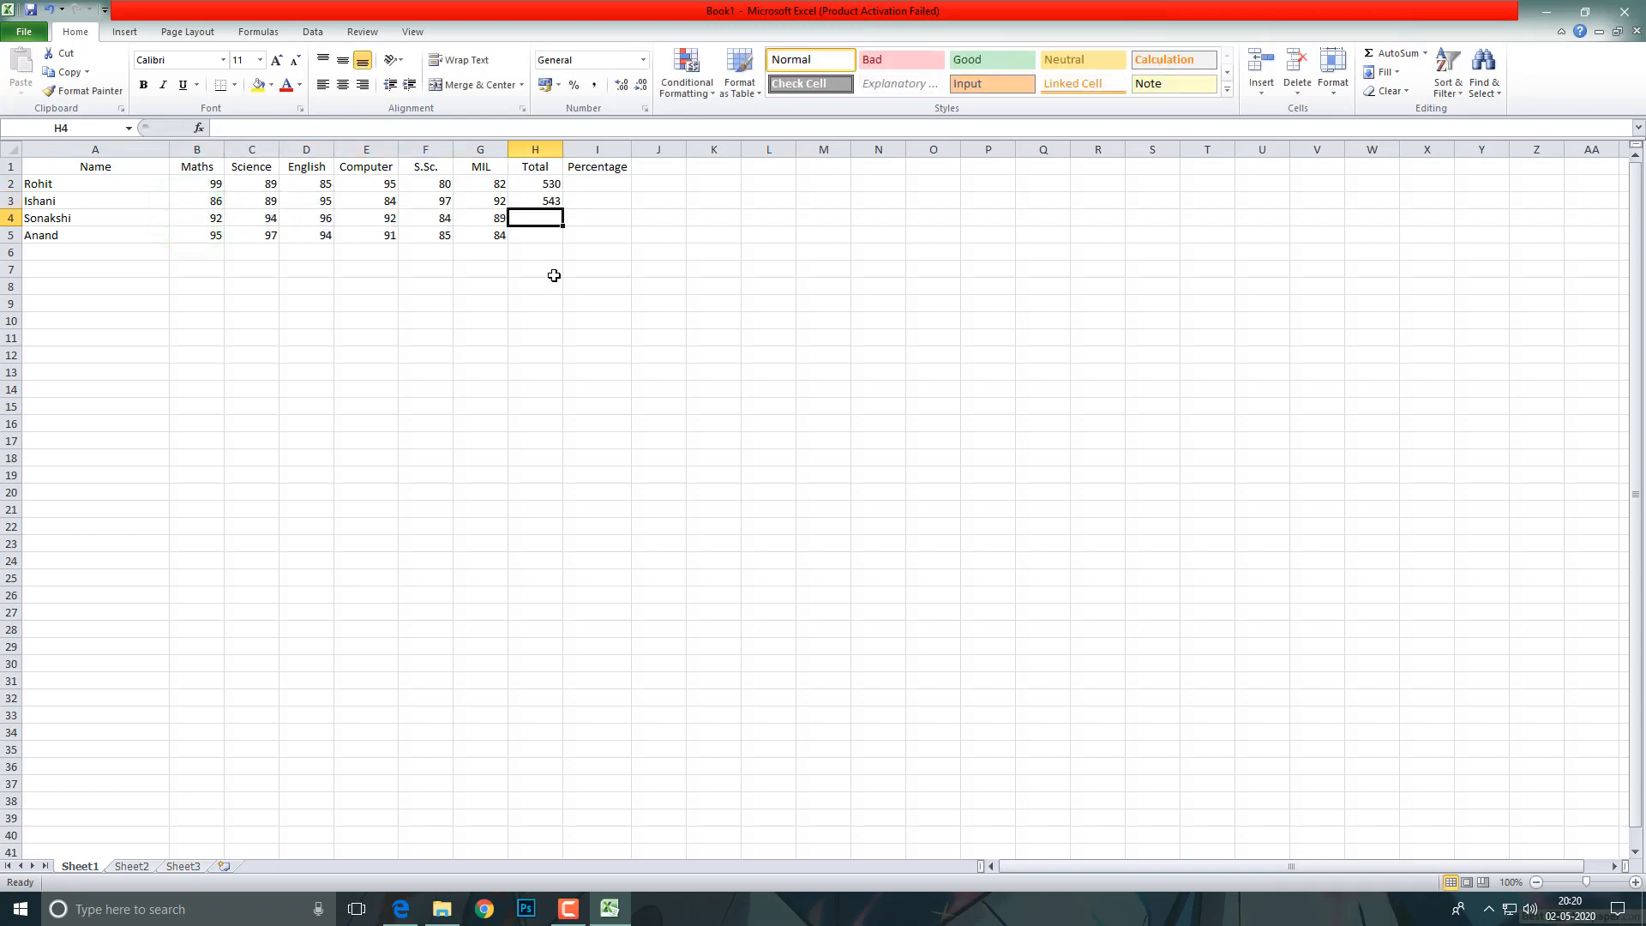
Step: Fill the SUM formula from H3 down to H5 to calculate the totals of the remaining students
click(528, 204)
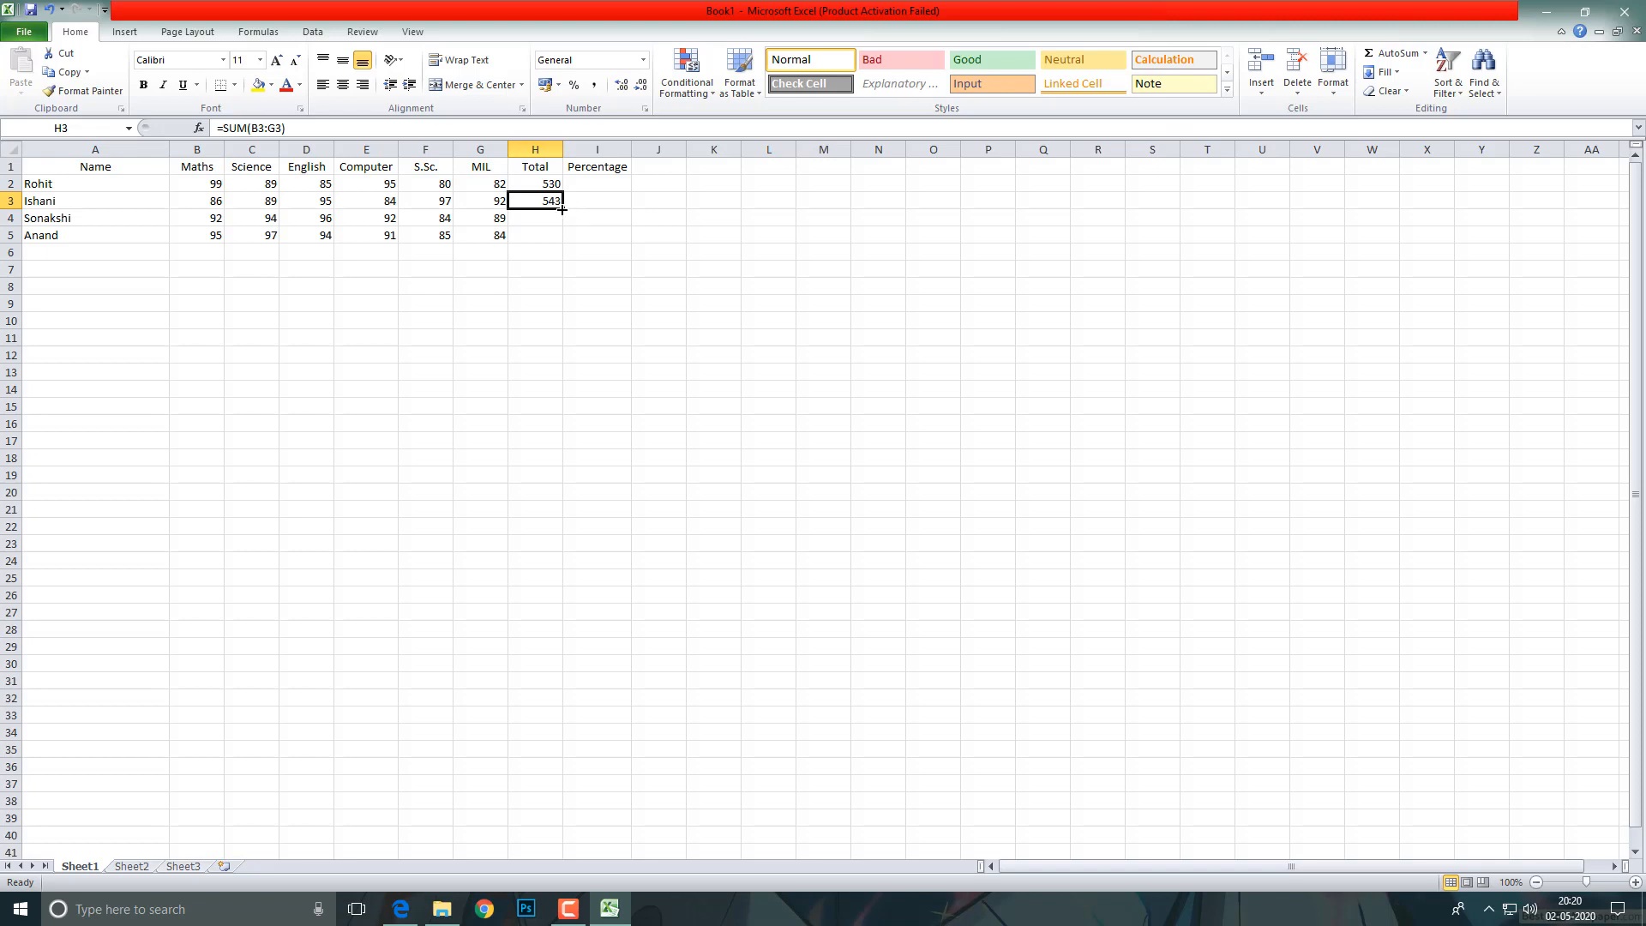
drag(561, 209, 561, 209)
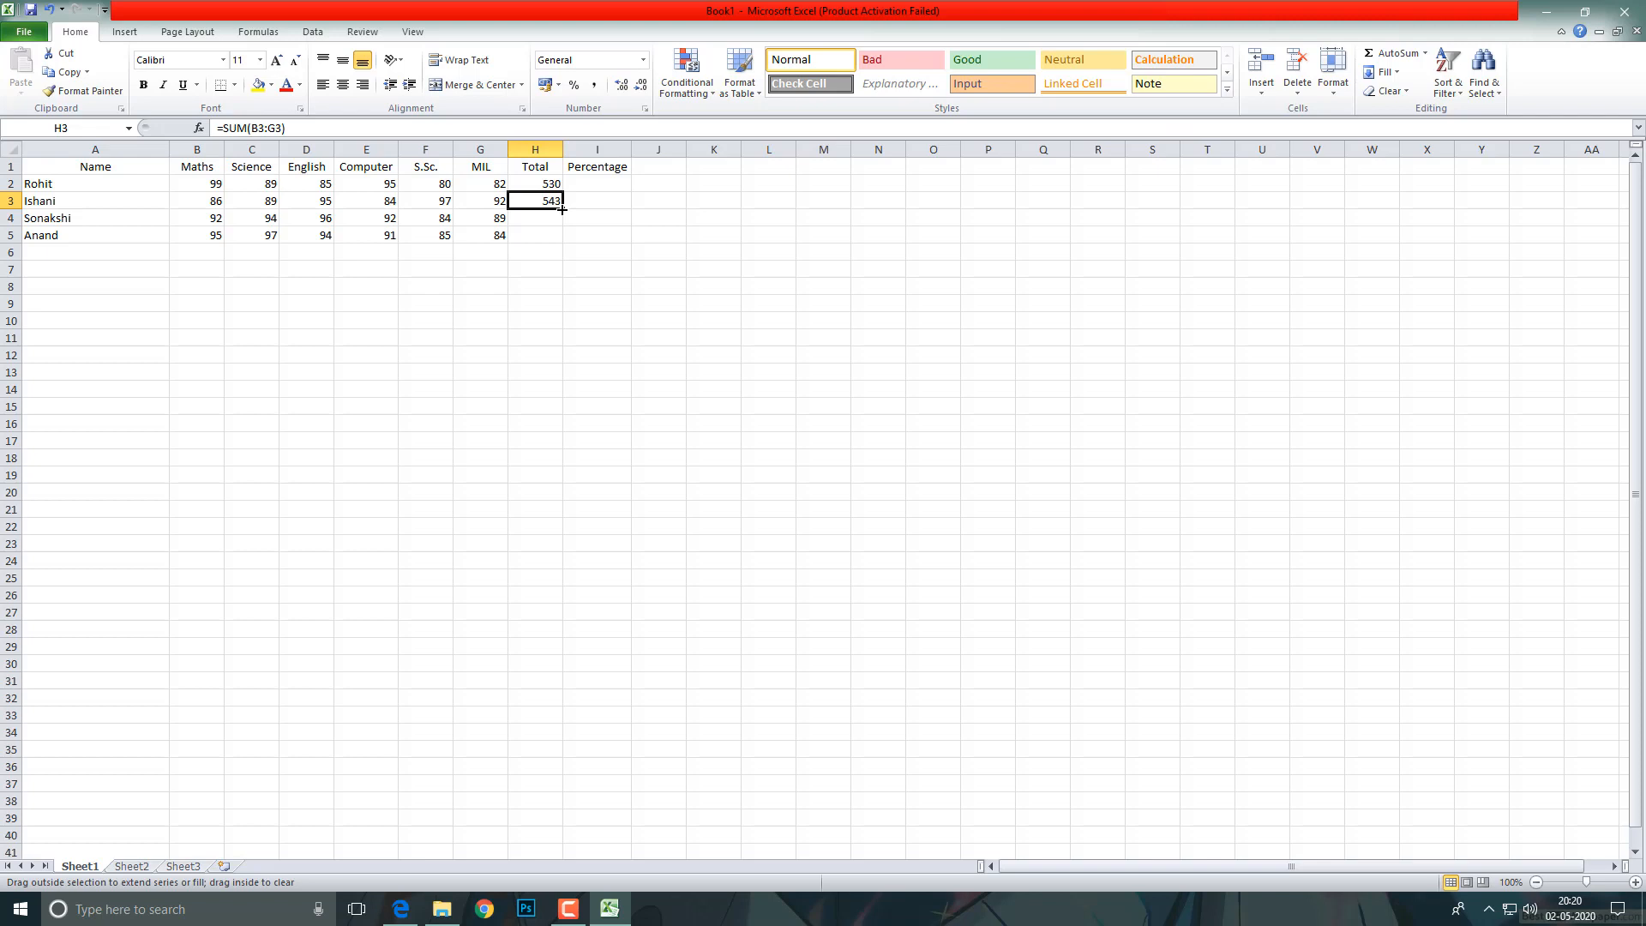
drag(562, 209, 569, 247)
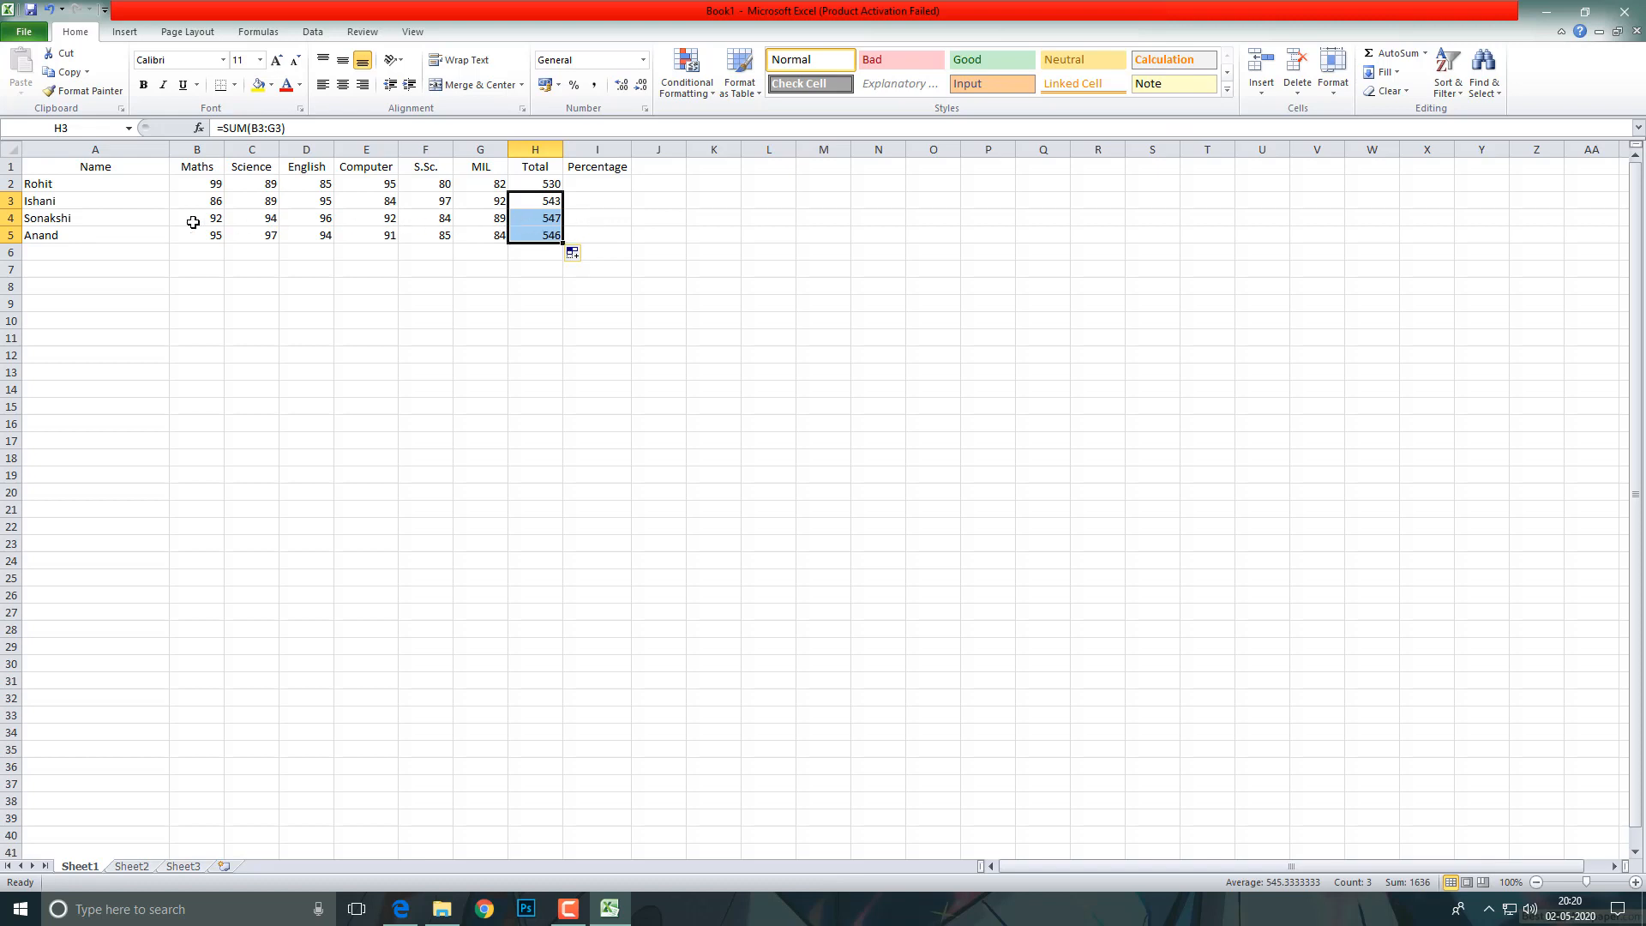
Step: Check the marks in rows 4 and 5 against the ranges referenced by the filled SUM formulas in H4 and H5
drag(182, 219, 492, 220)
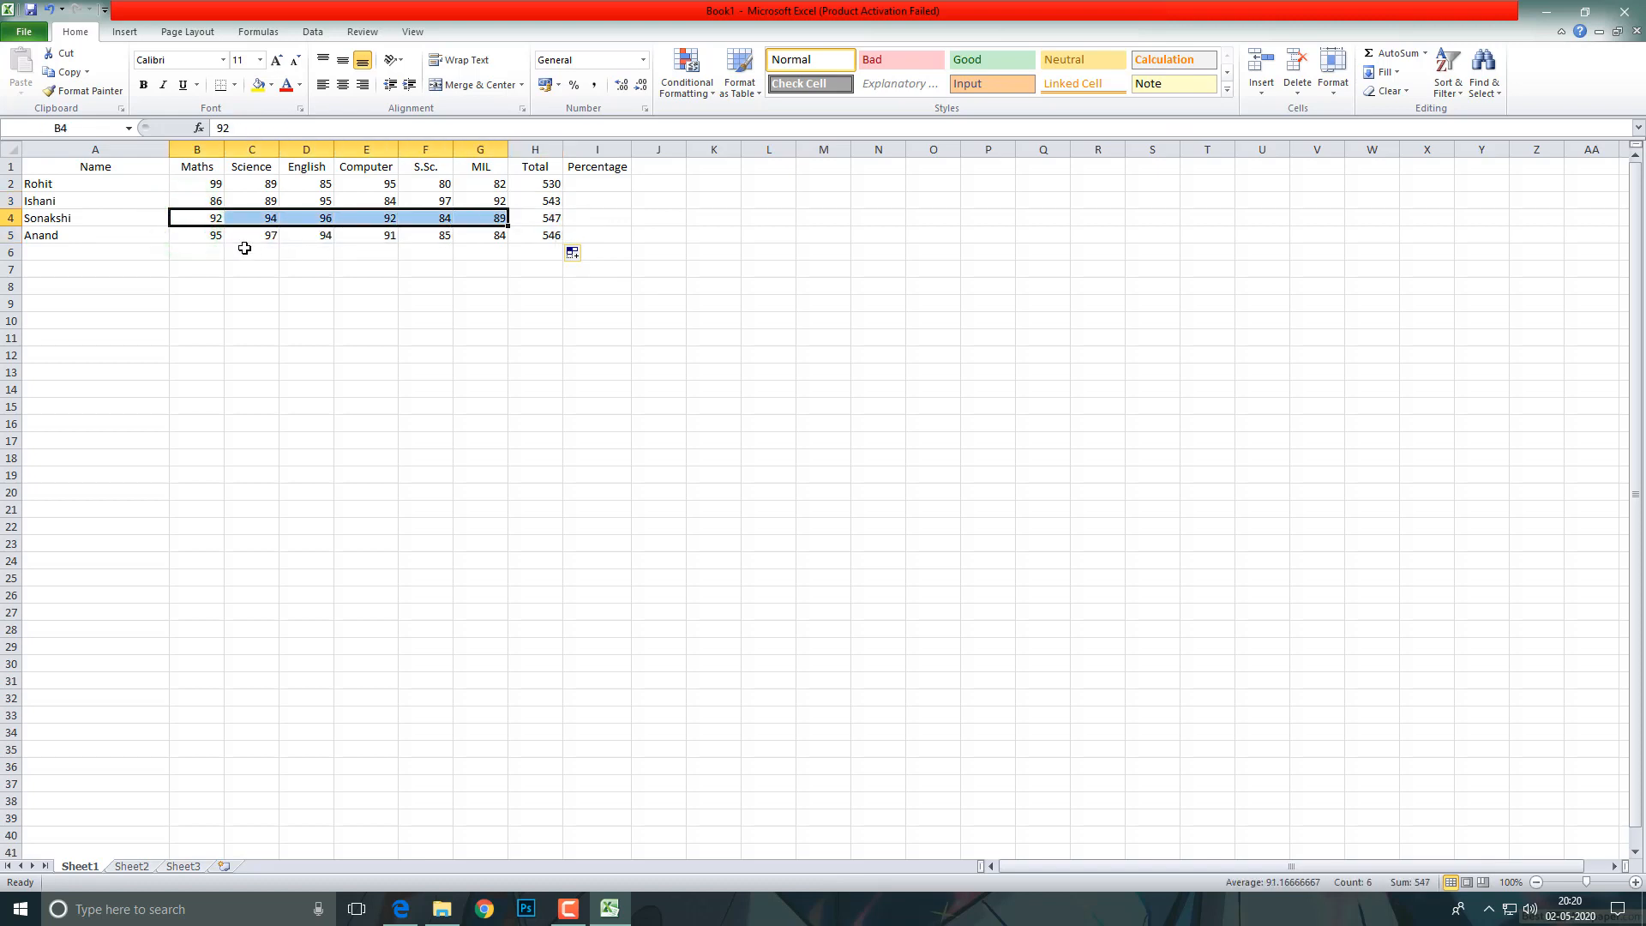
drag(203, 238, 499, 231)
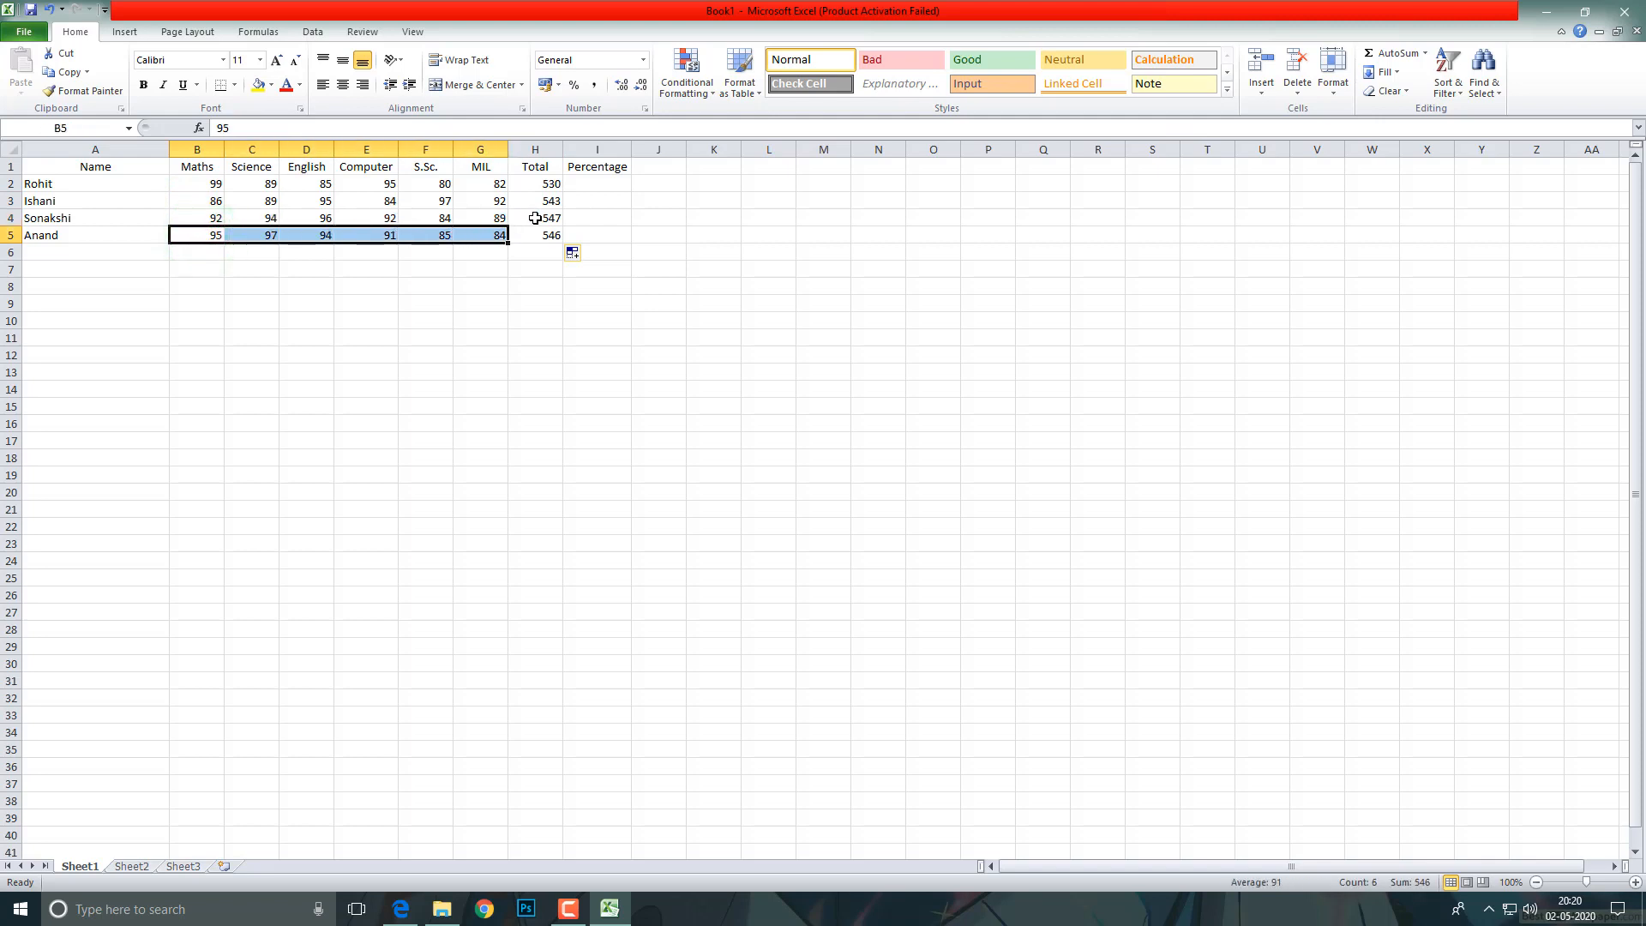
click(535, 217)
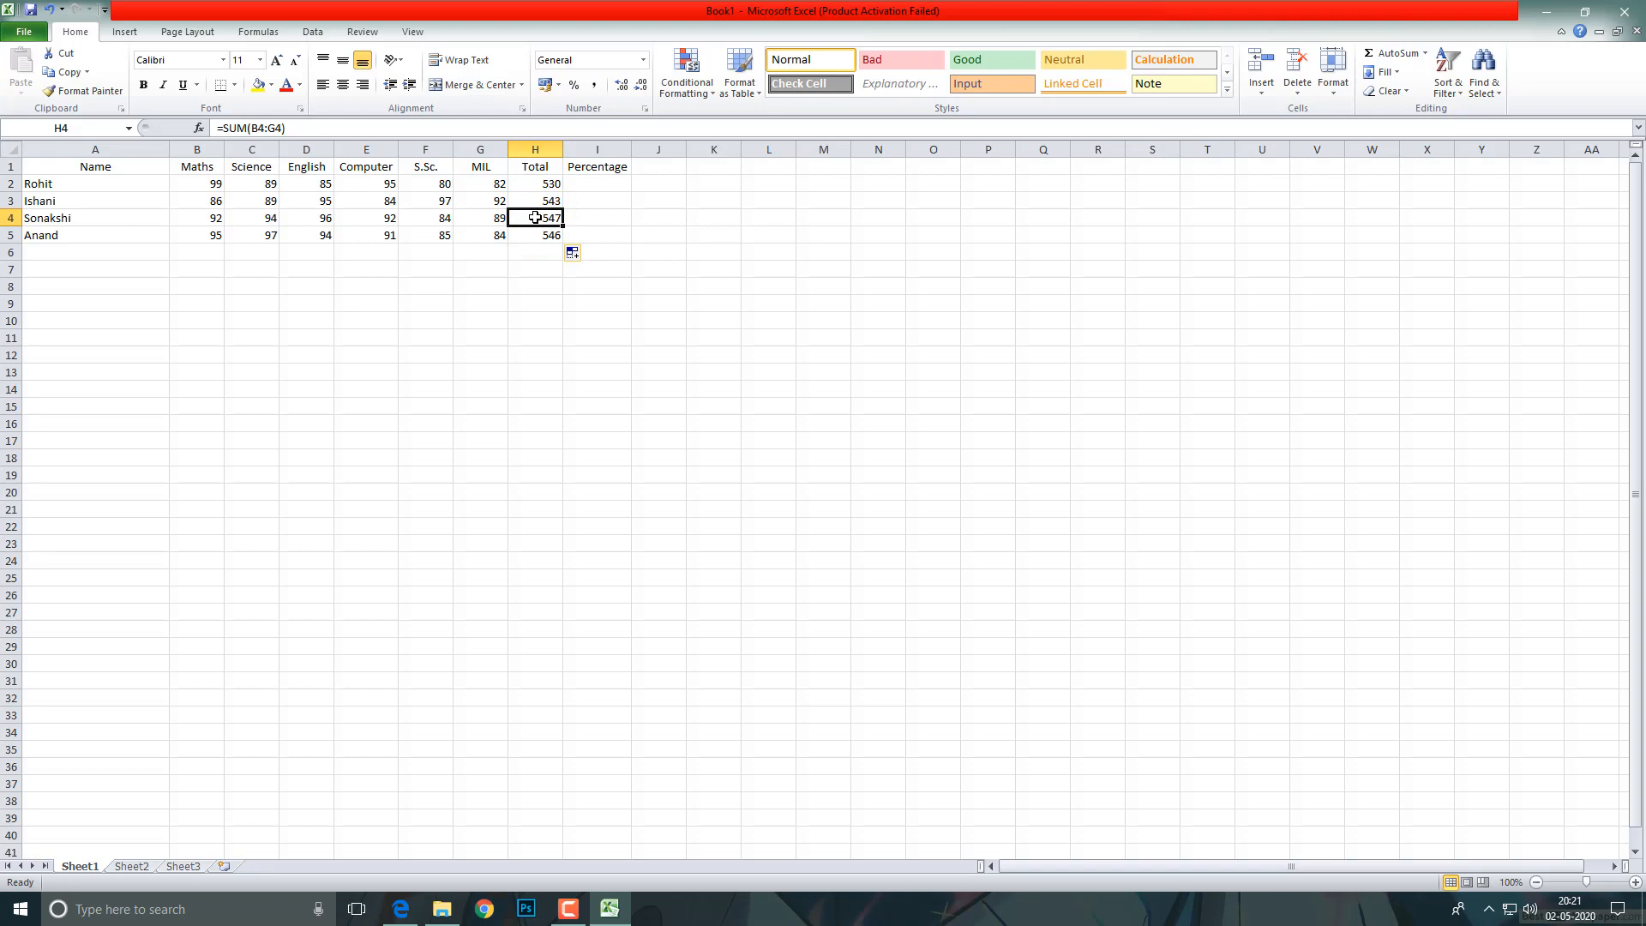
click(536, 234)
click(532, 220)
click(287, 127)
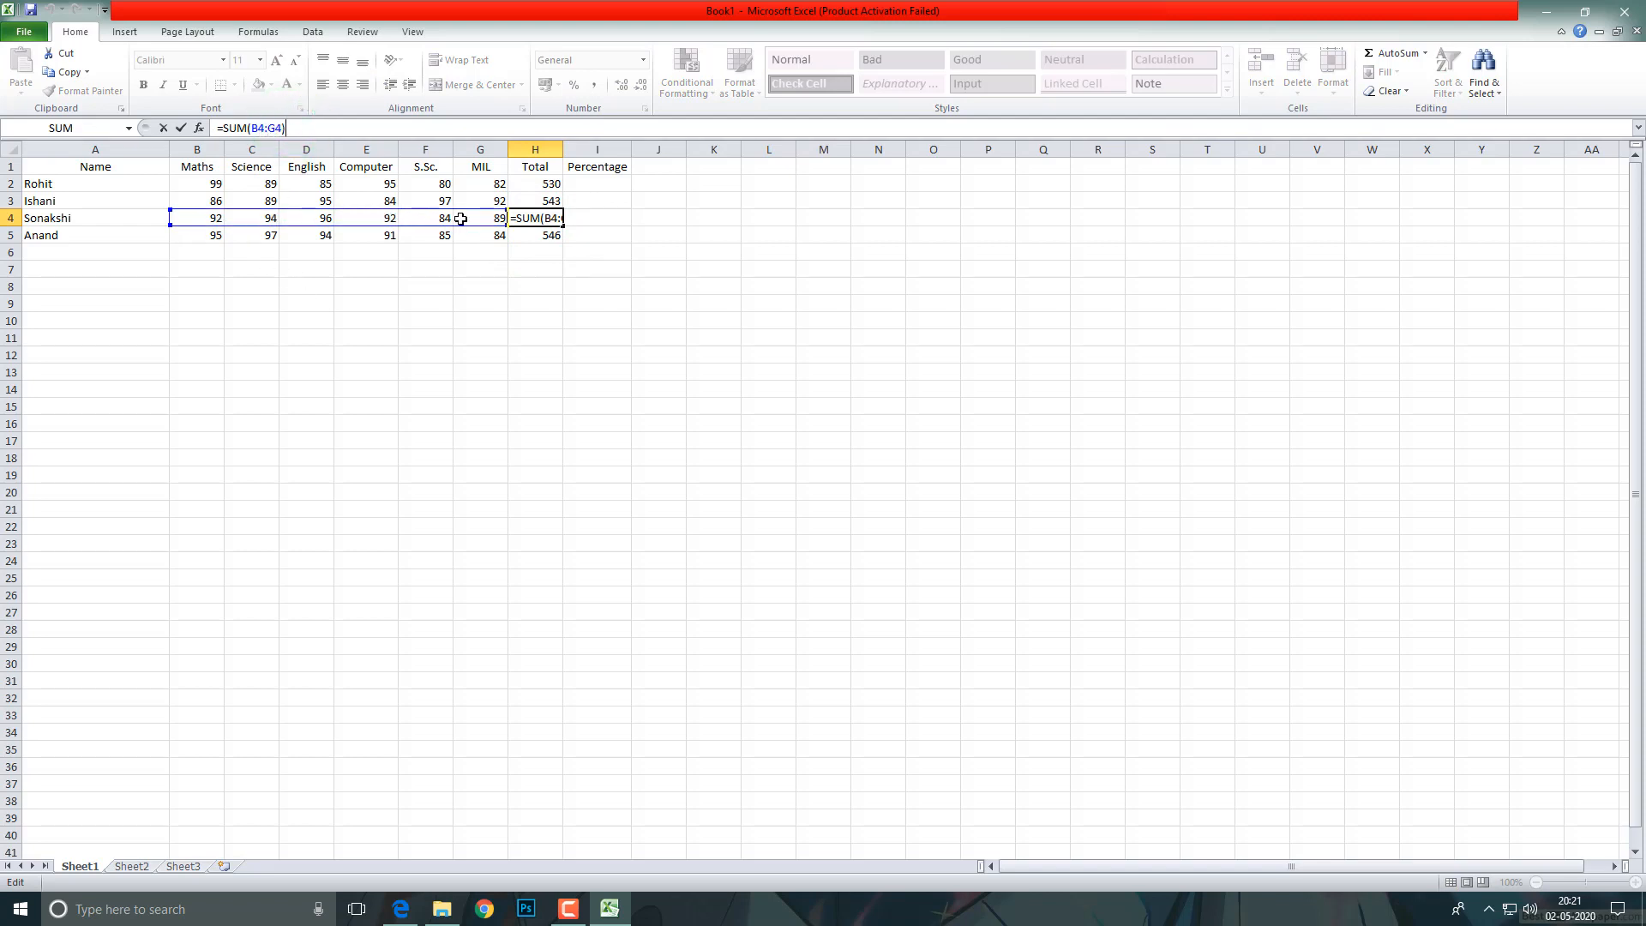
click(529, 235)
click(297, 128)
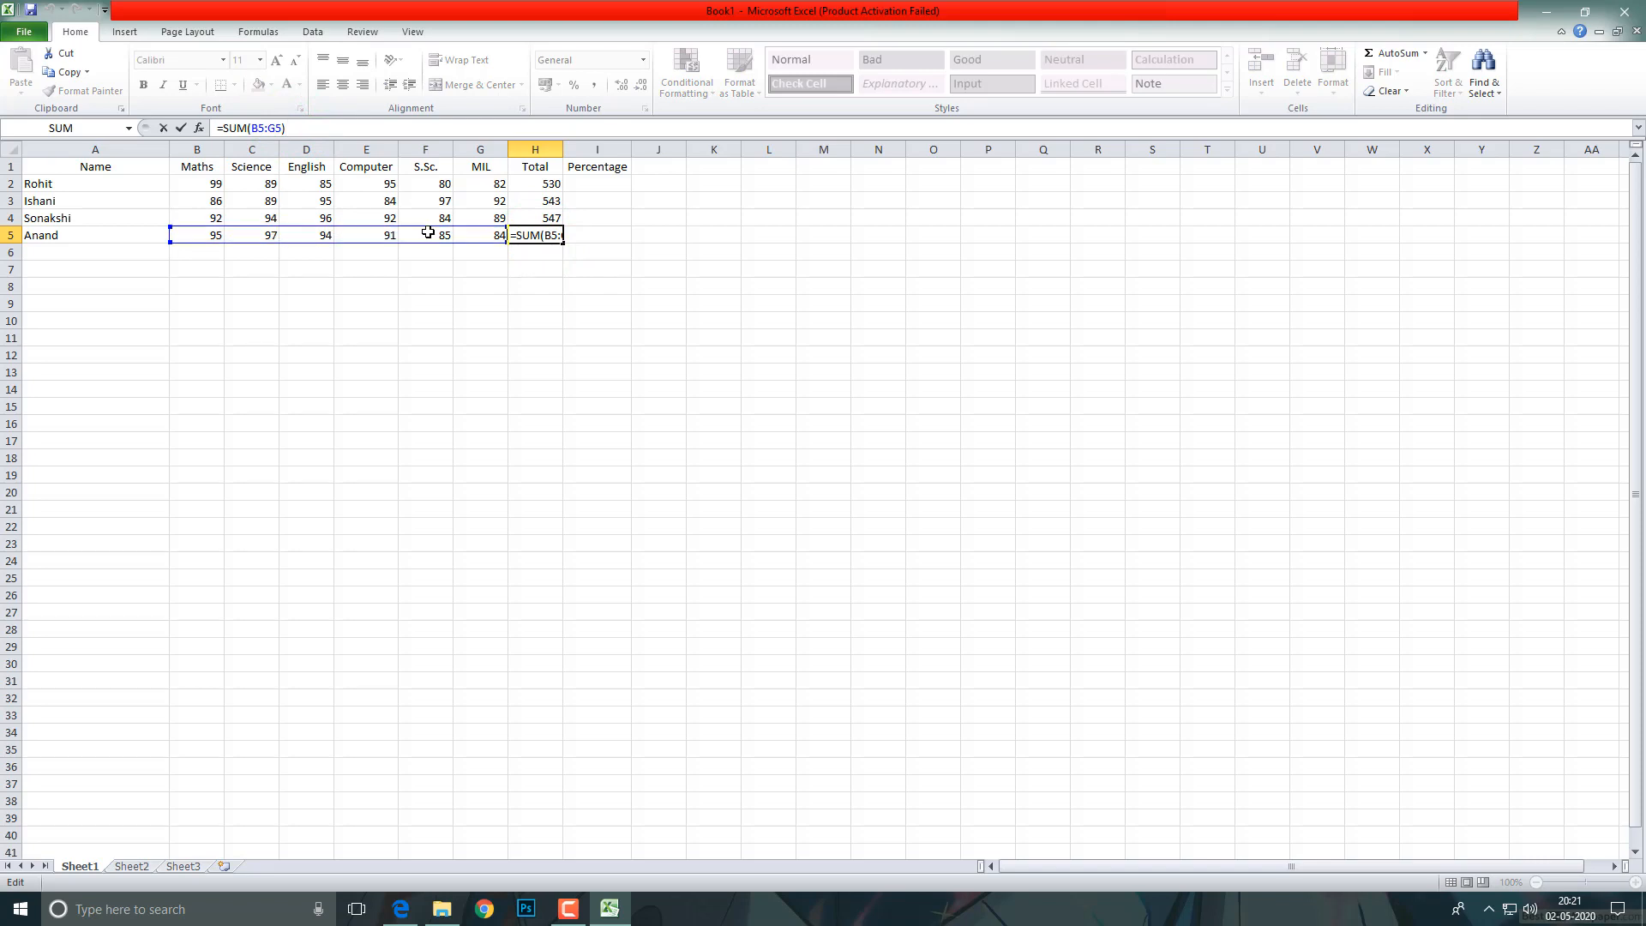
Step: Calculate the first student's percentage in I2 with the formula =AVERAGE(B2:G2)
click(578, 182)
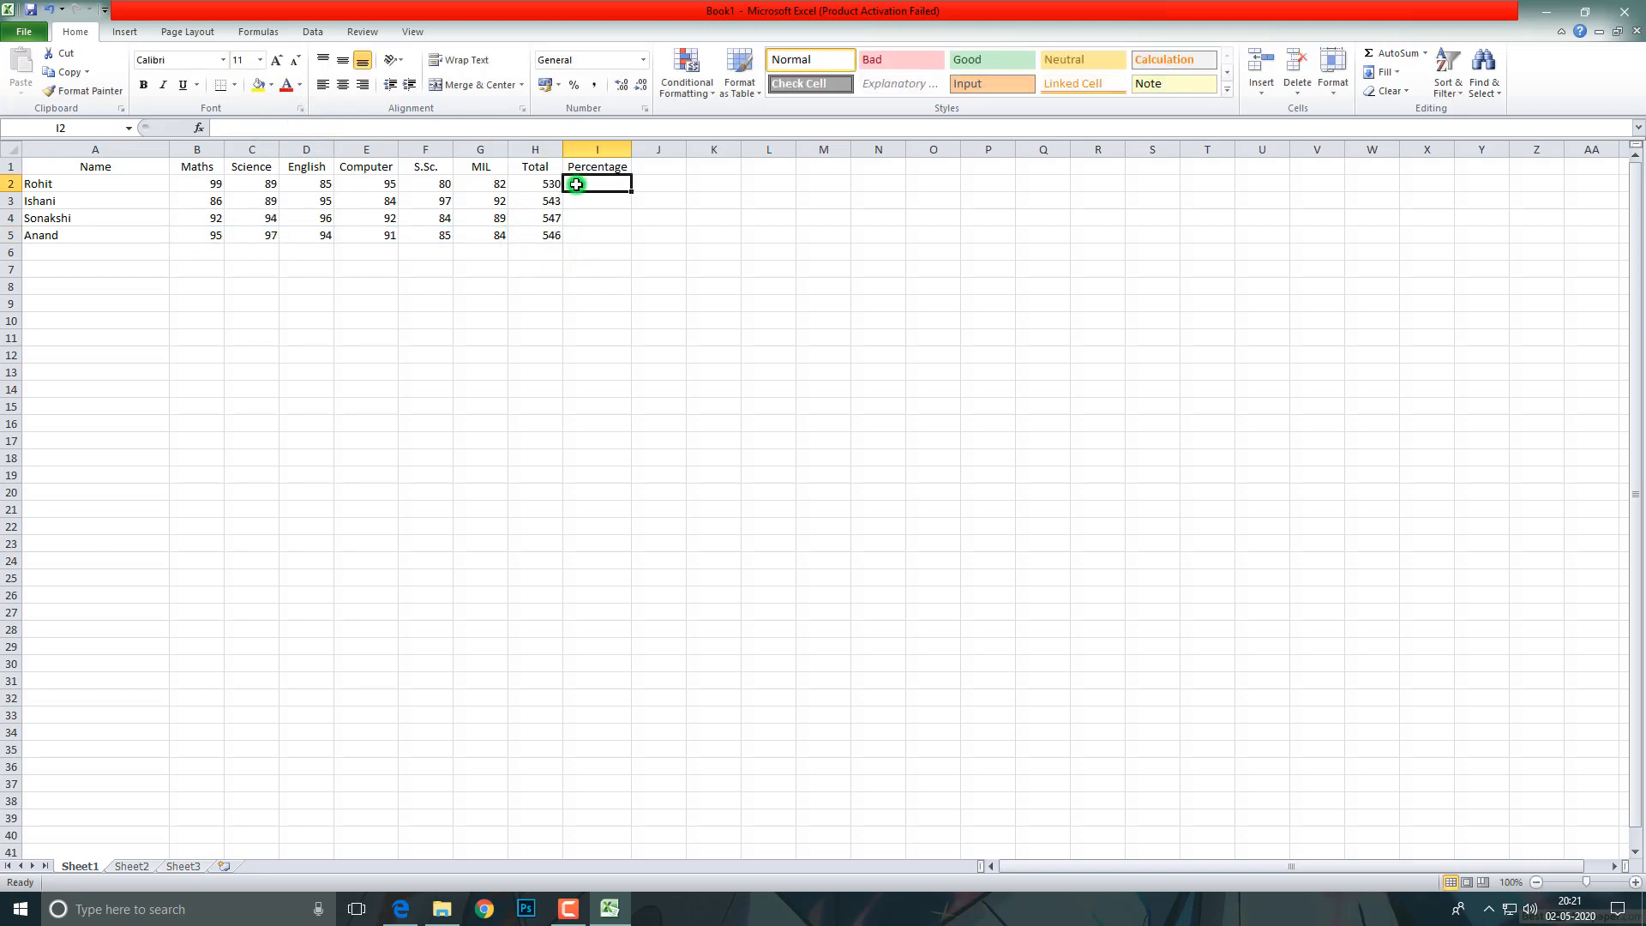
double_click(580, 183)
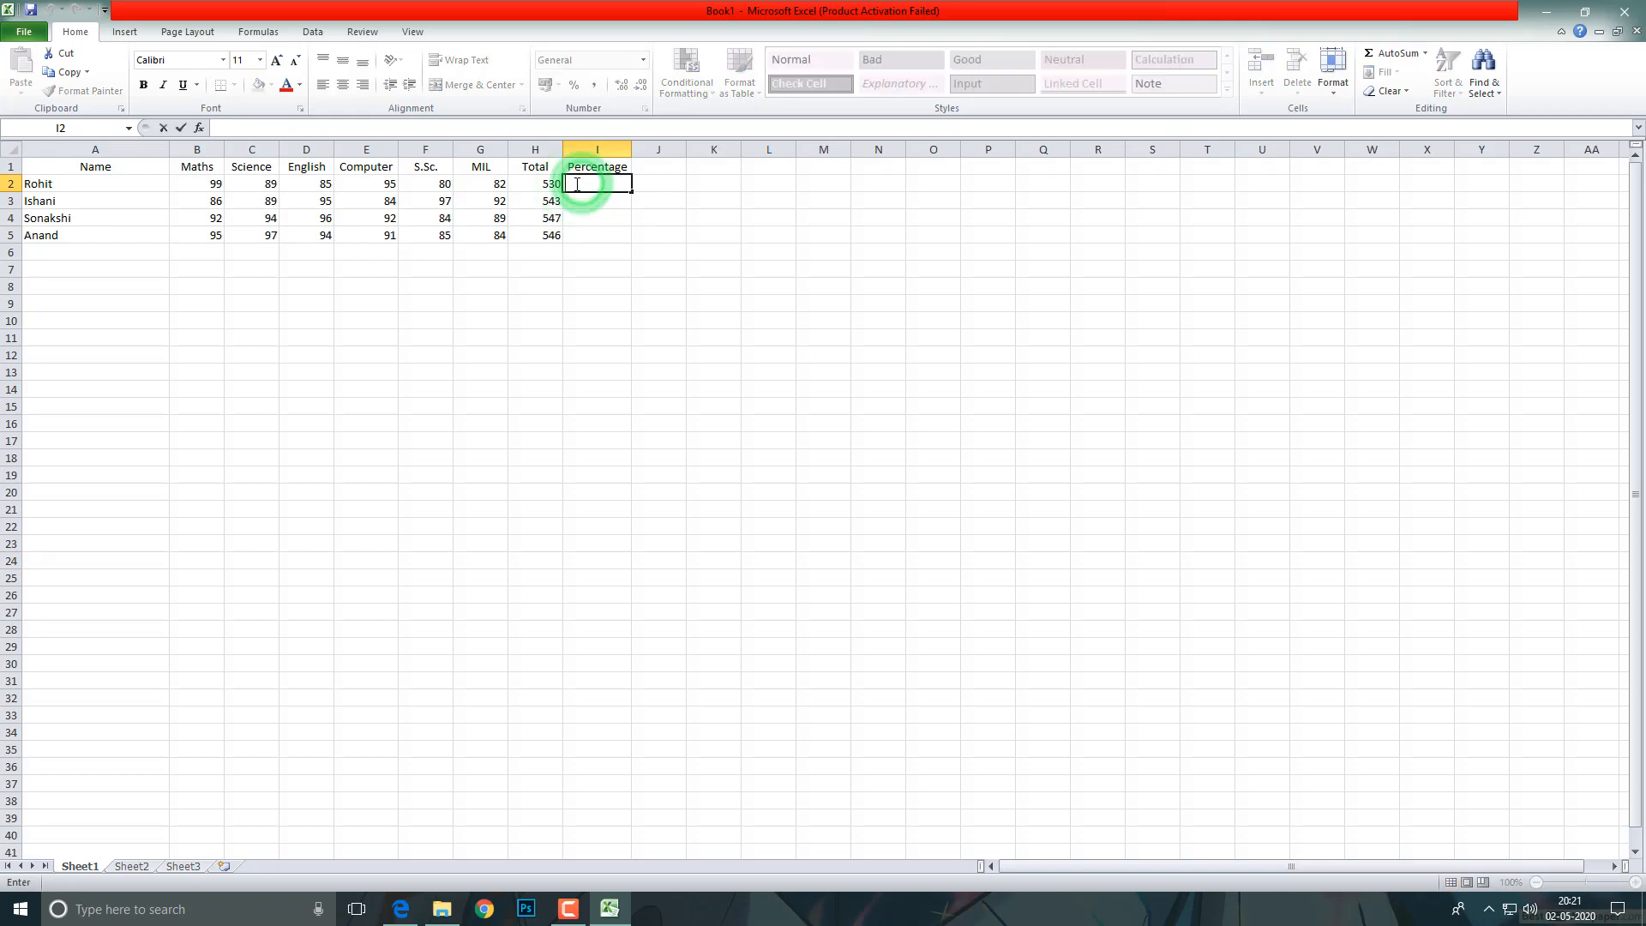
text(=)
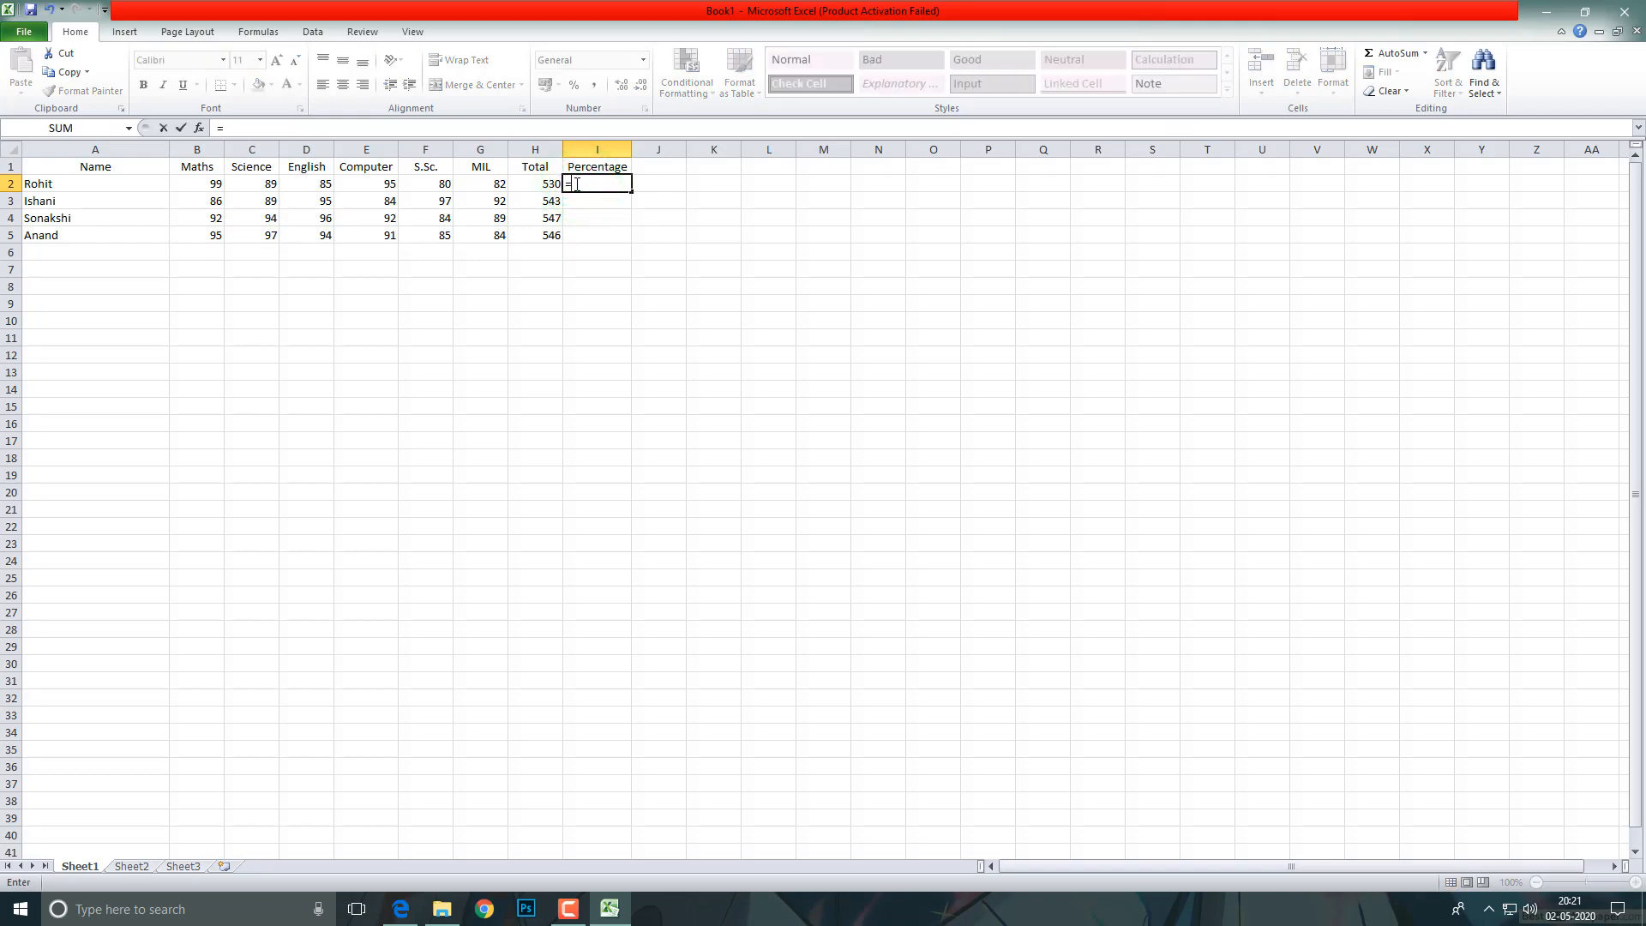
text(a)
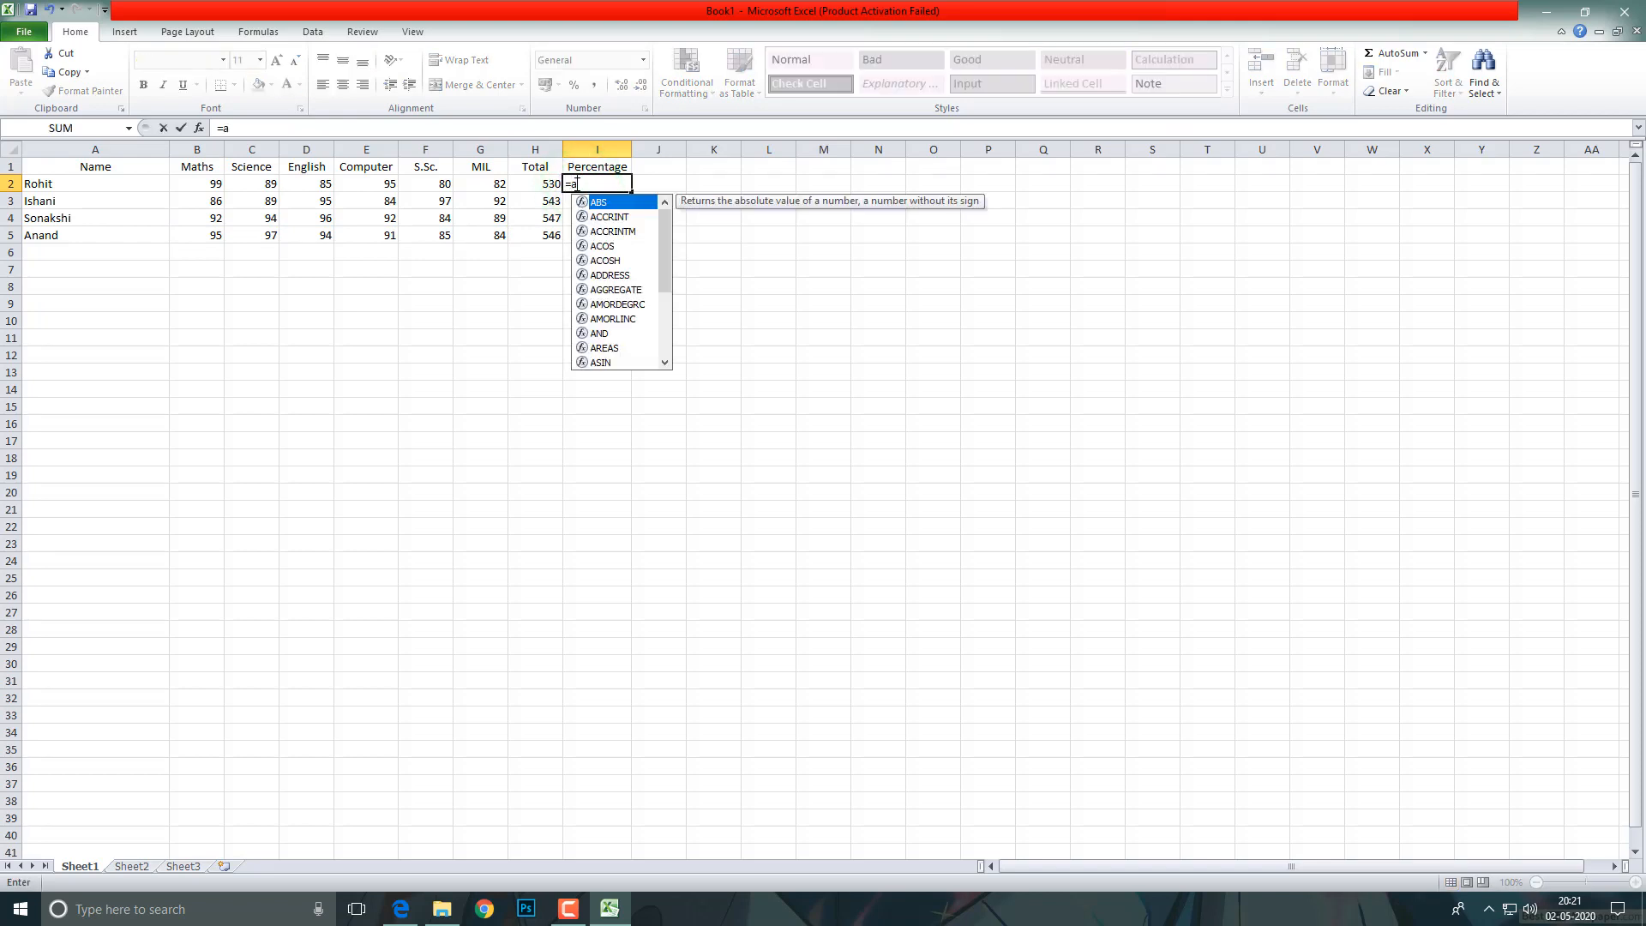
text(ver)
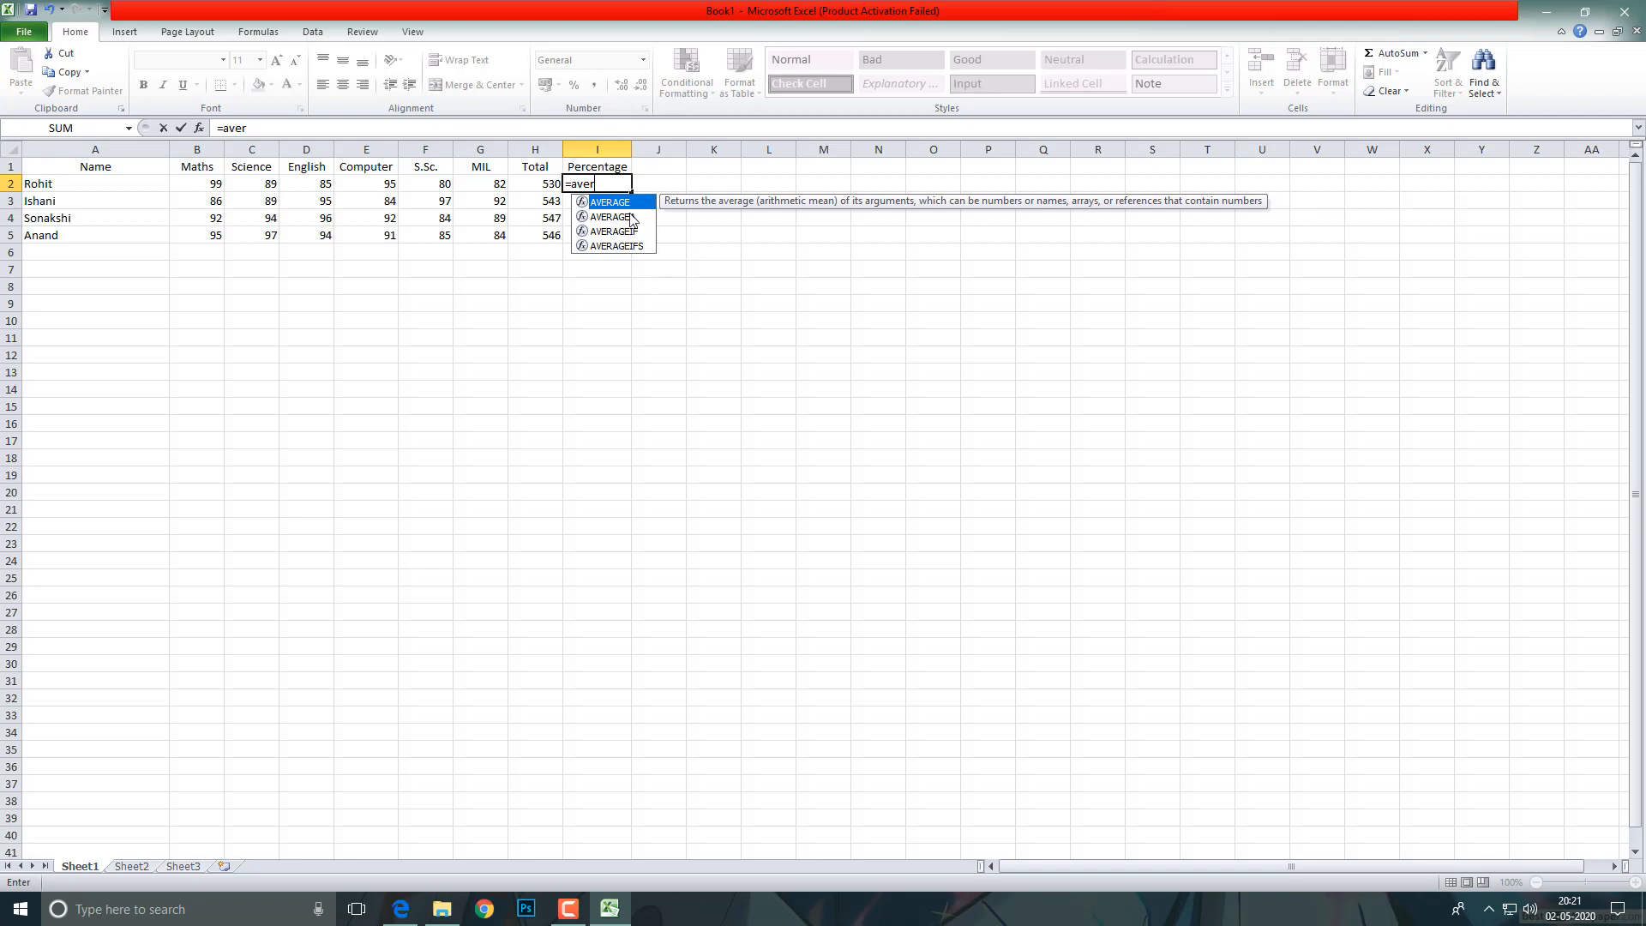
key(Tab)
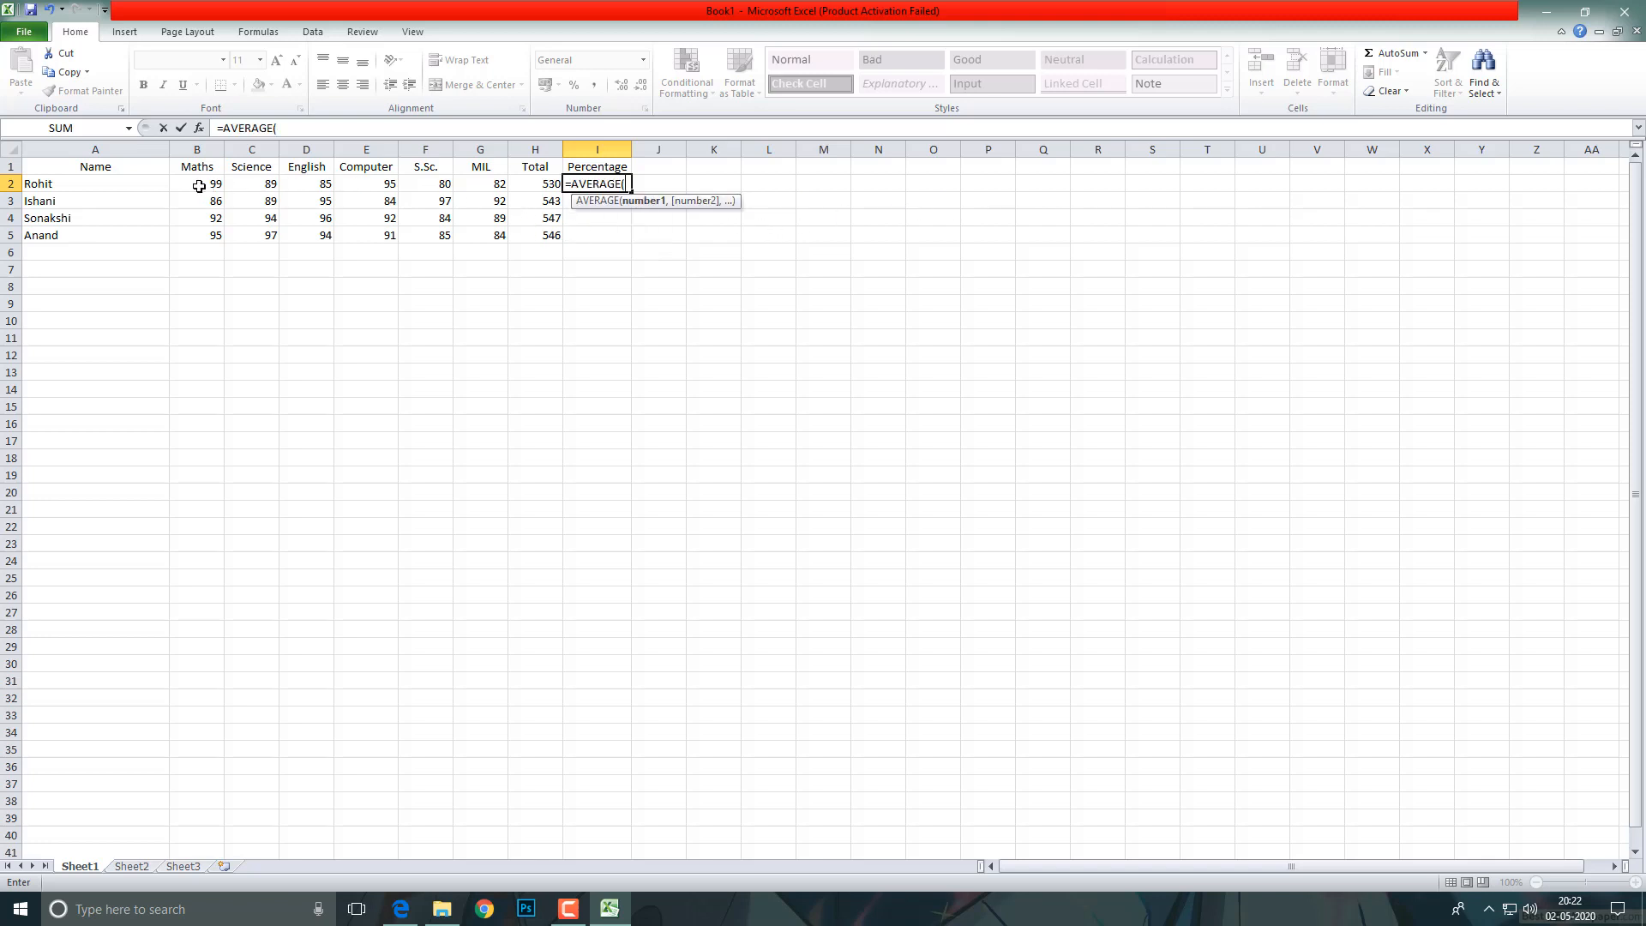
drag(198, 184, 482, 186)
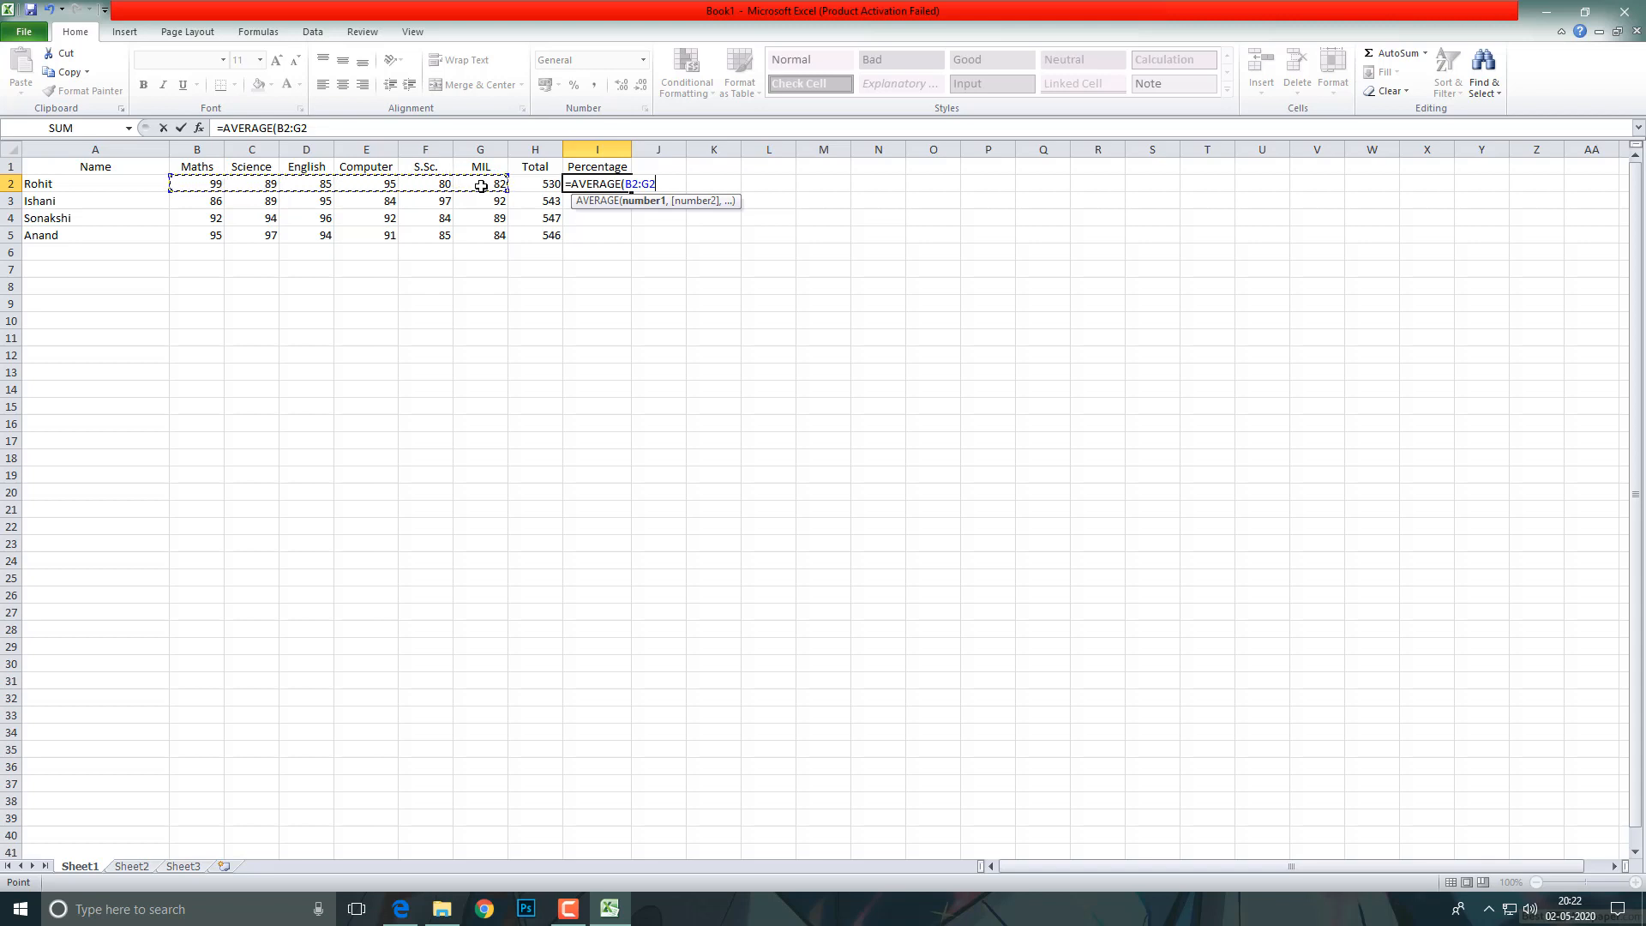
key(Return)
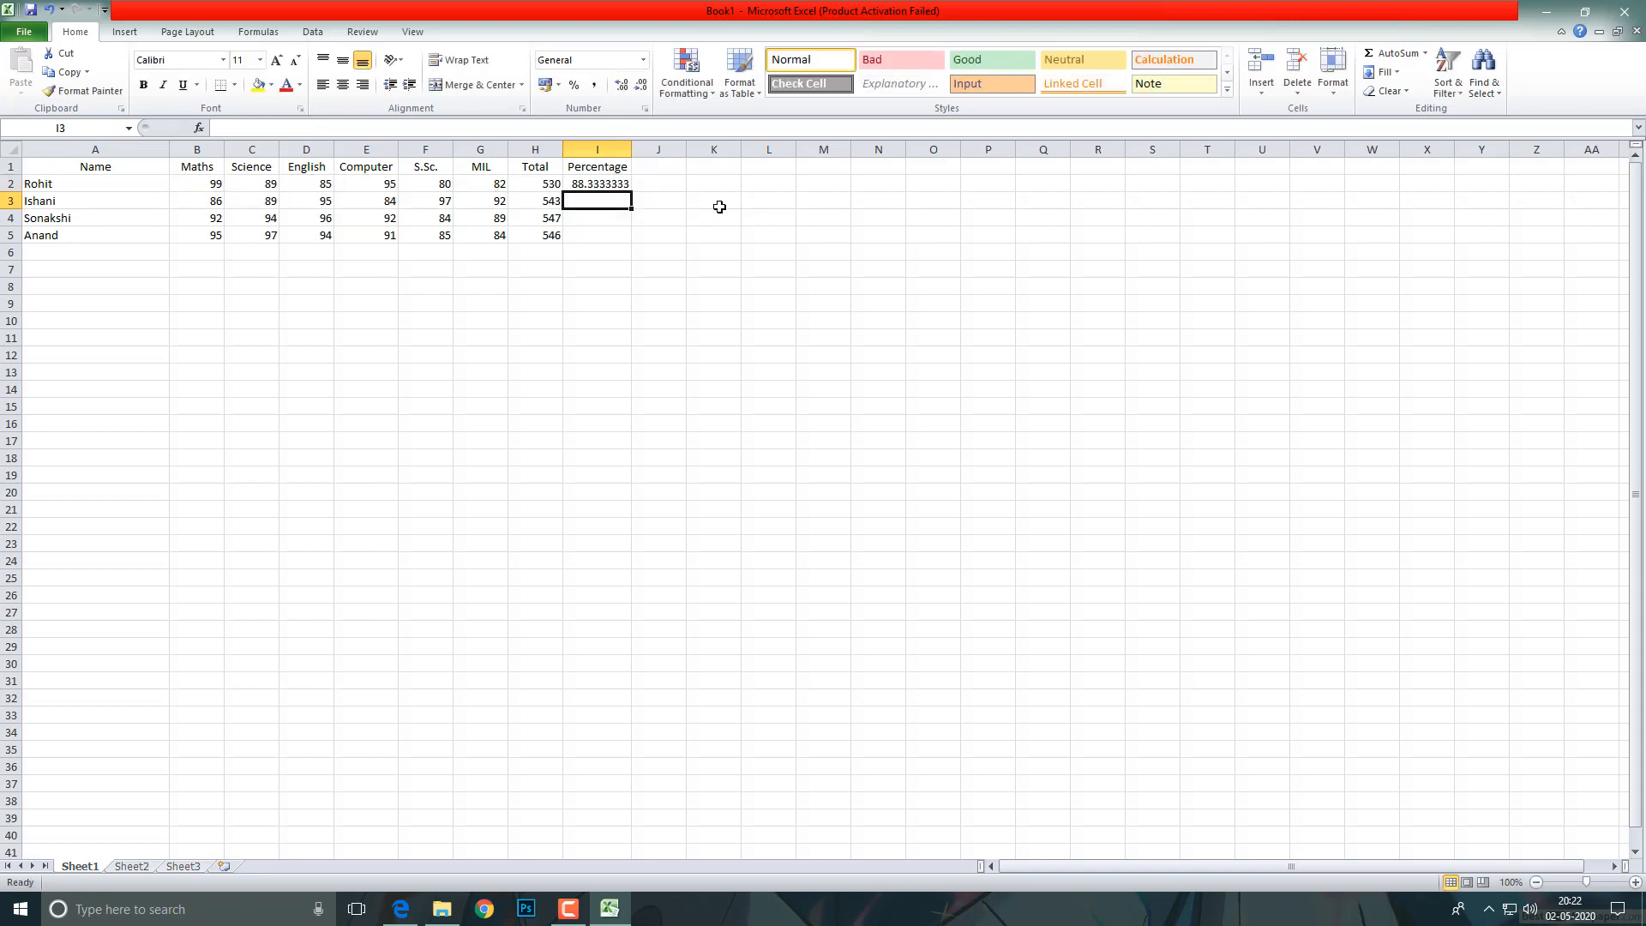
Step: Review the first student's percentage and total in I2 and H2, and open Calculator beside the marks table
click(596, 182)
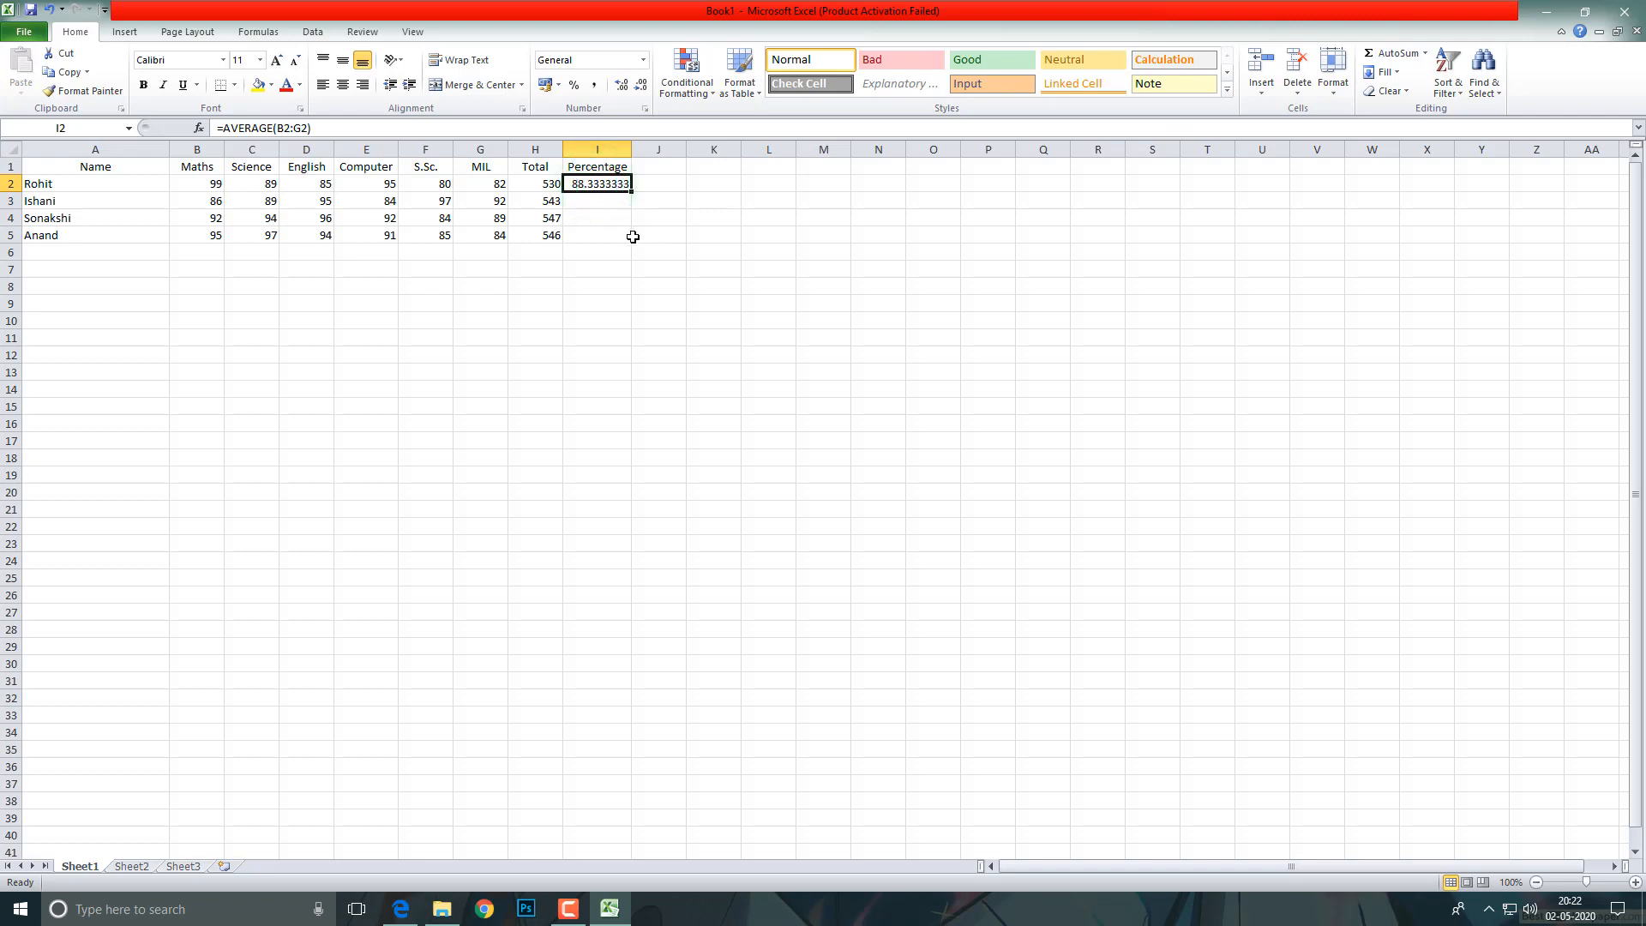
click(529, 185)
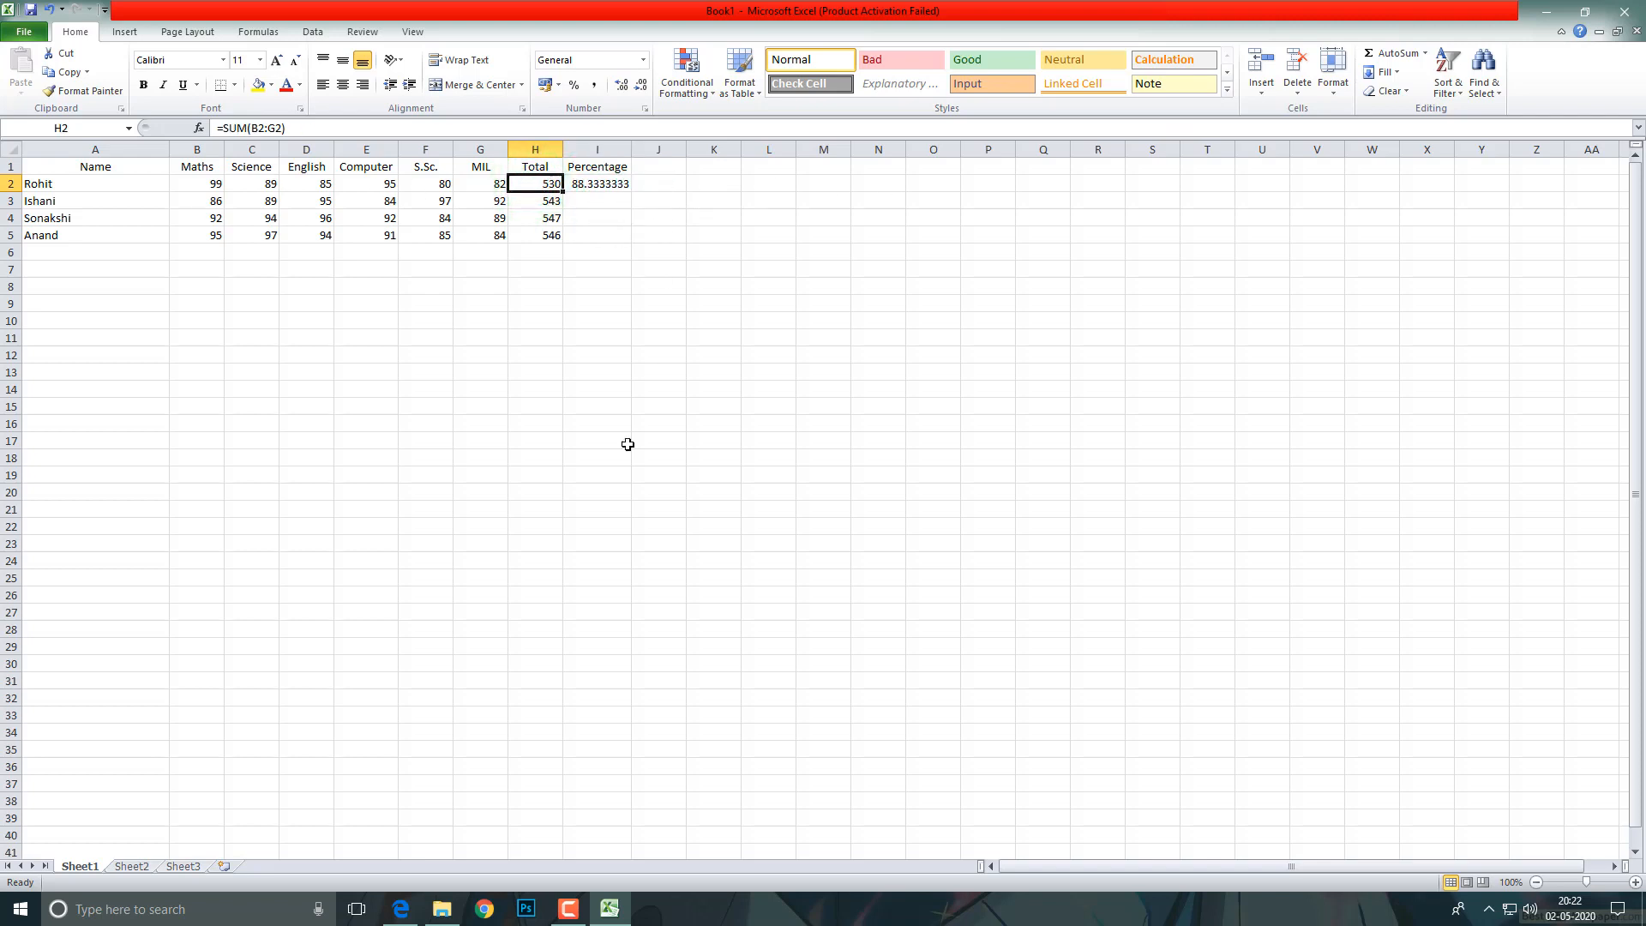
click(204, 911)
text(calculator)
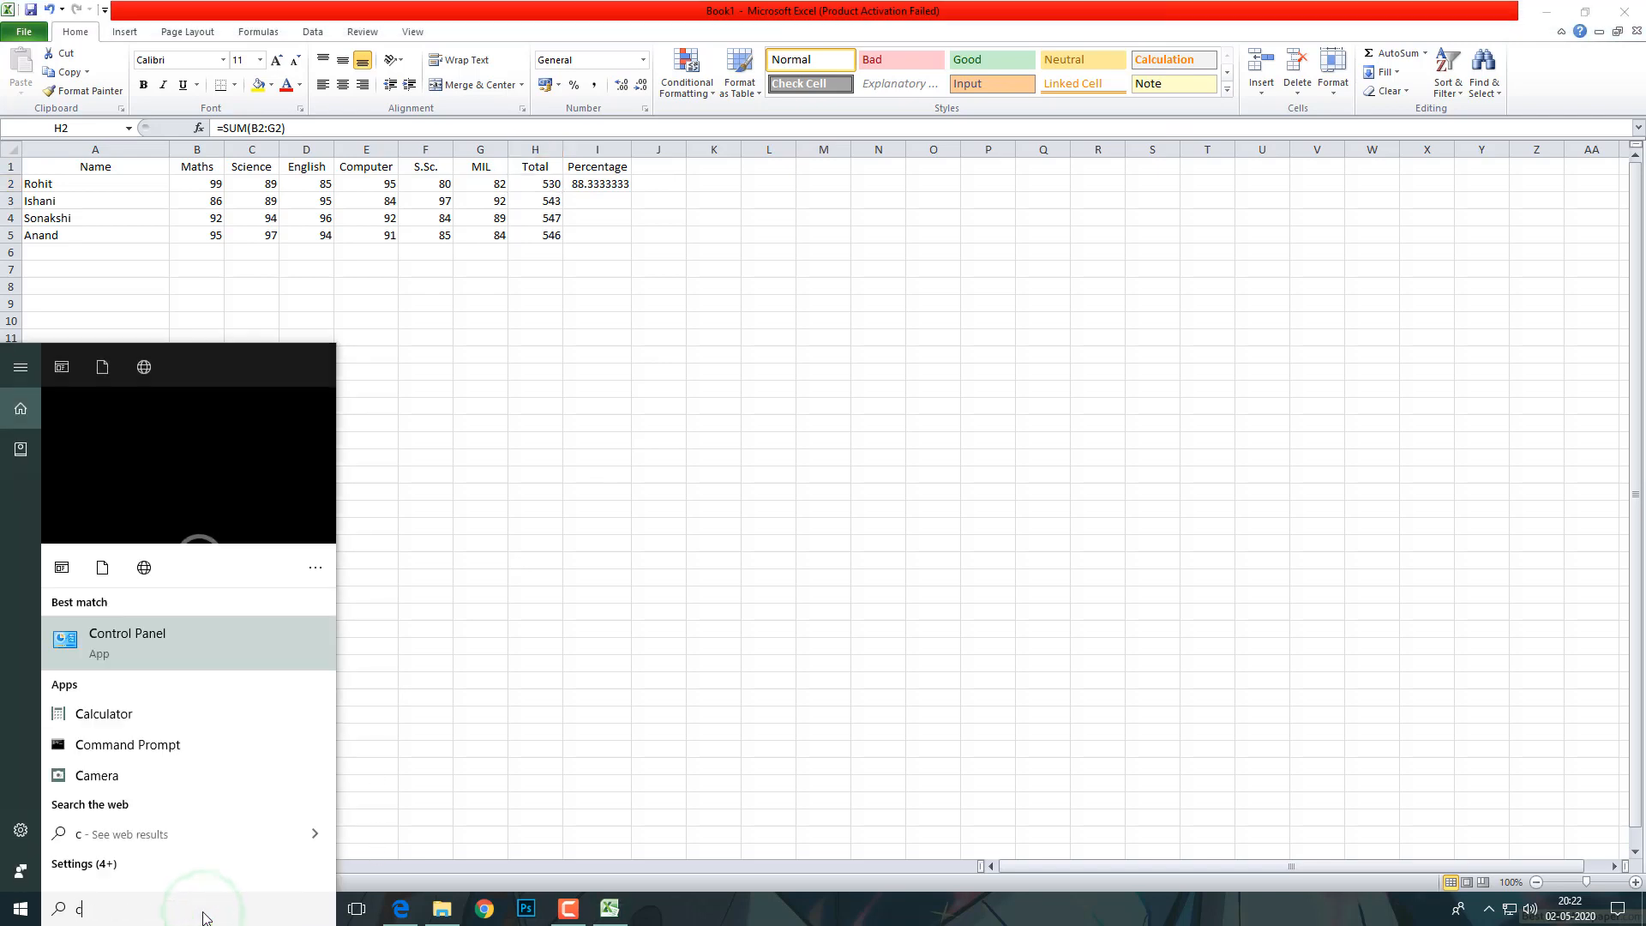
key(Return)
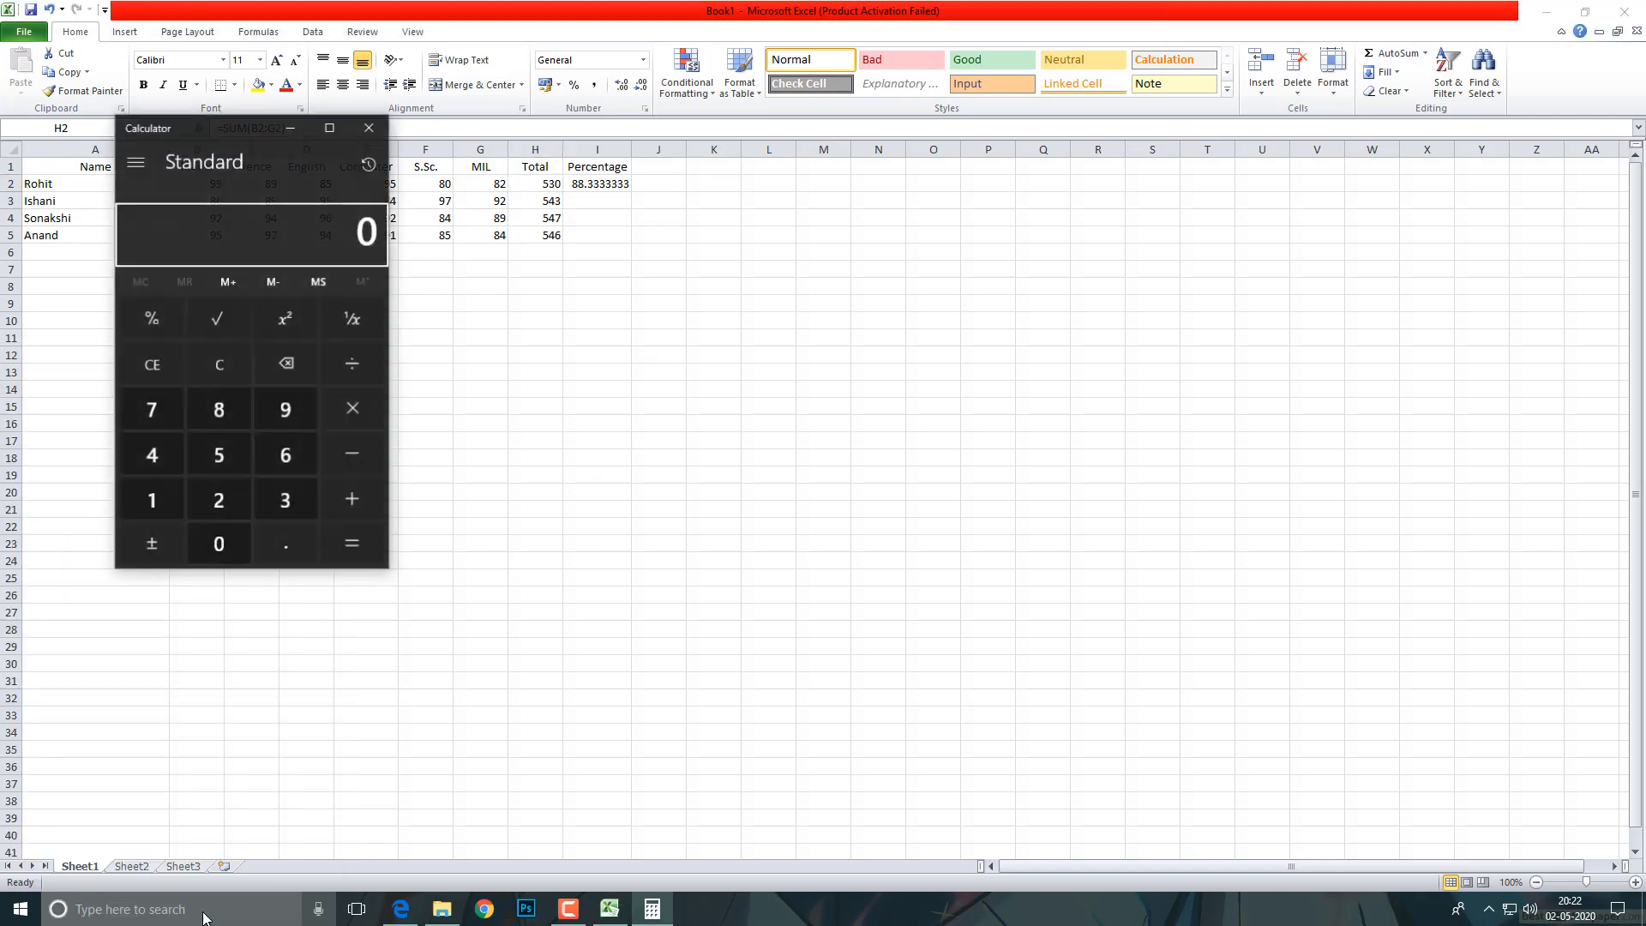
drag(218, 123, 1113, 210)
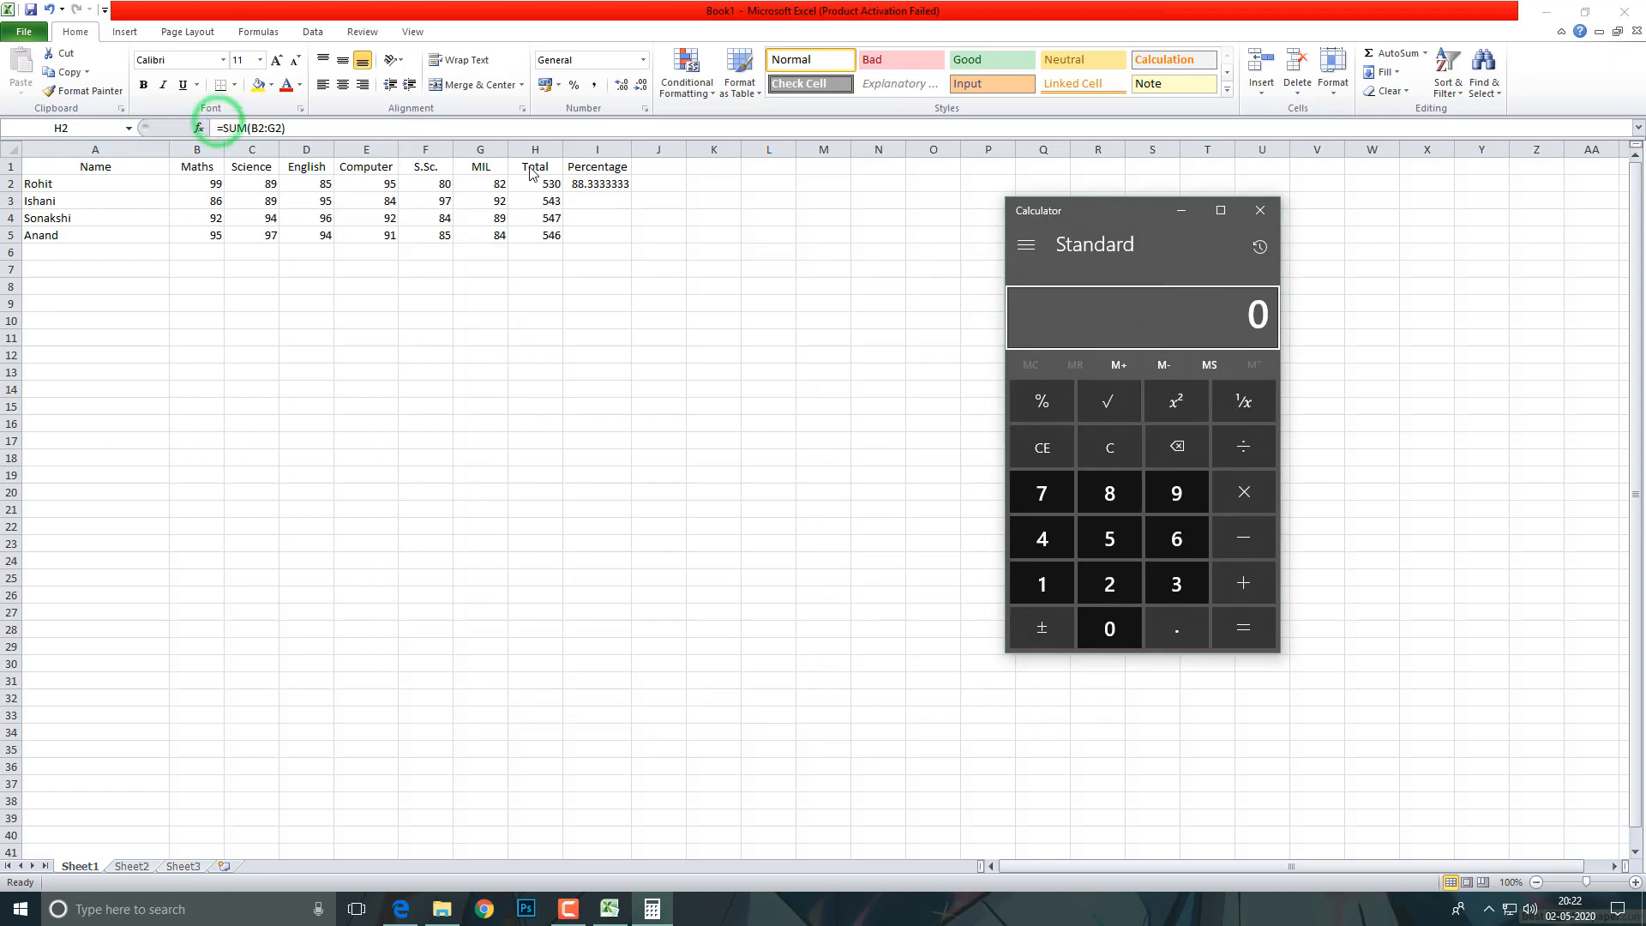
click(552, 182)
click(652, 907)
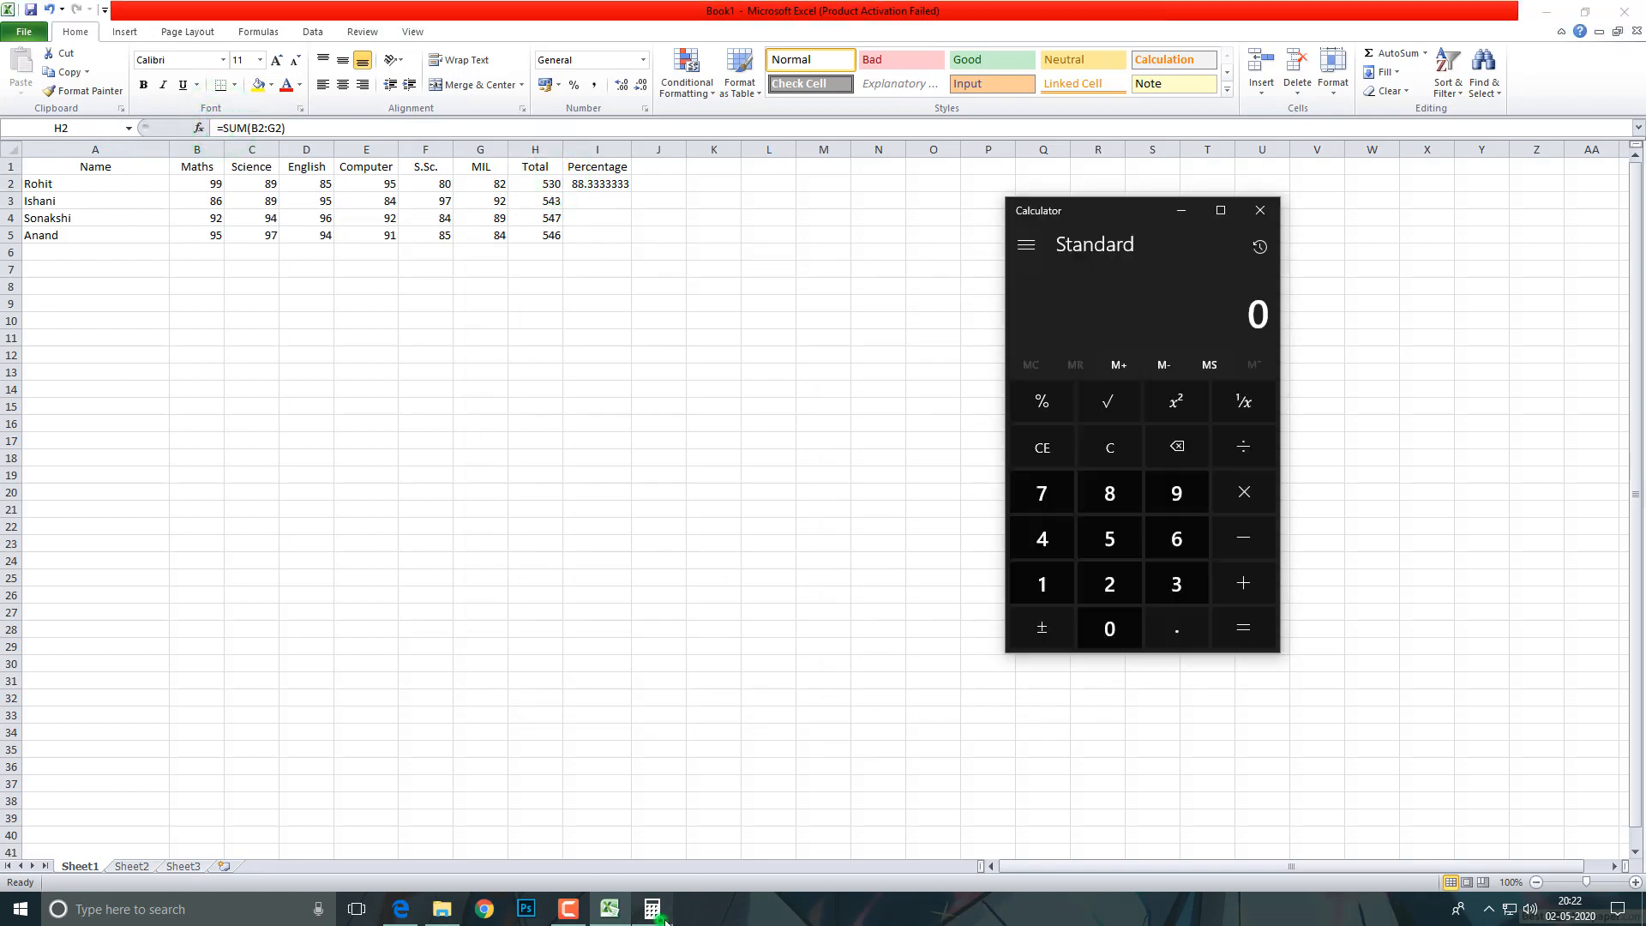
Step: Calculate the first student's percentage in Calculator as 530 ÷ 600 × 100
text(530)
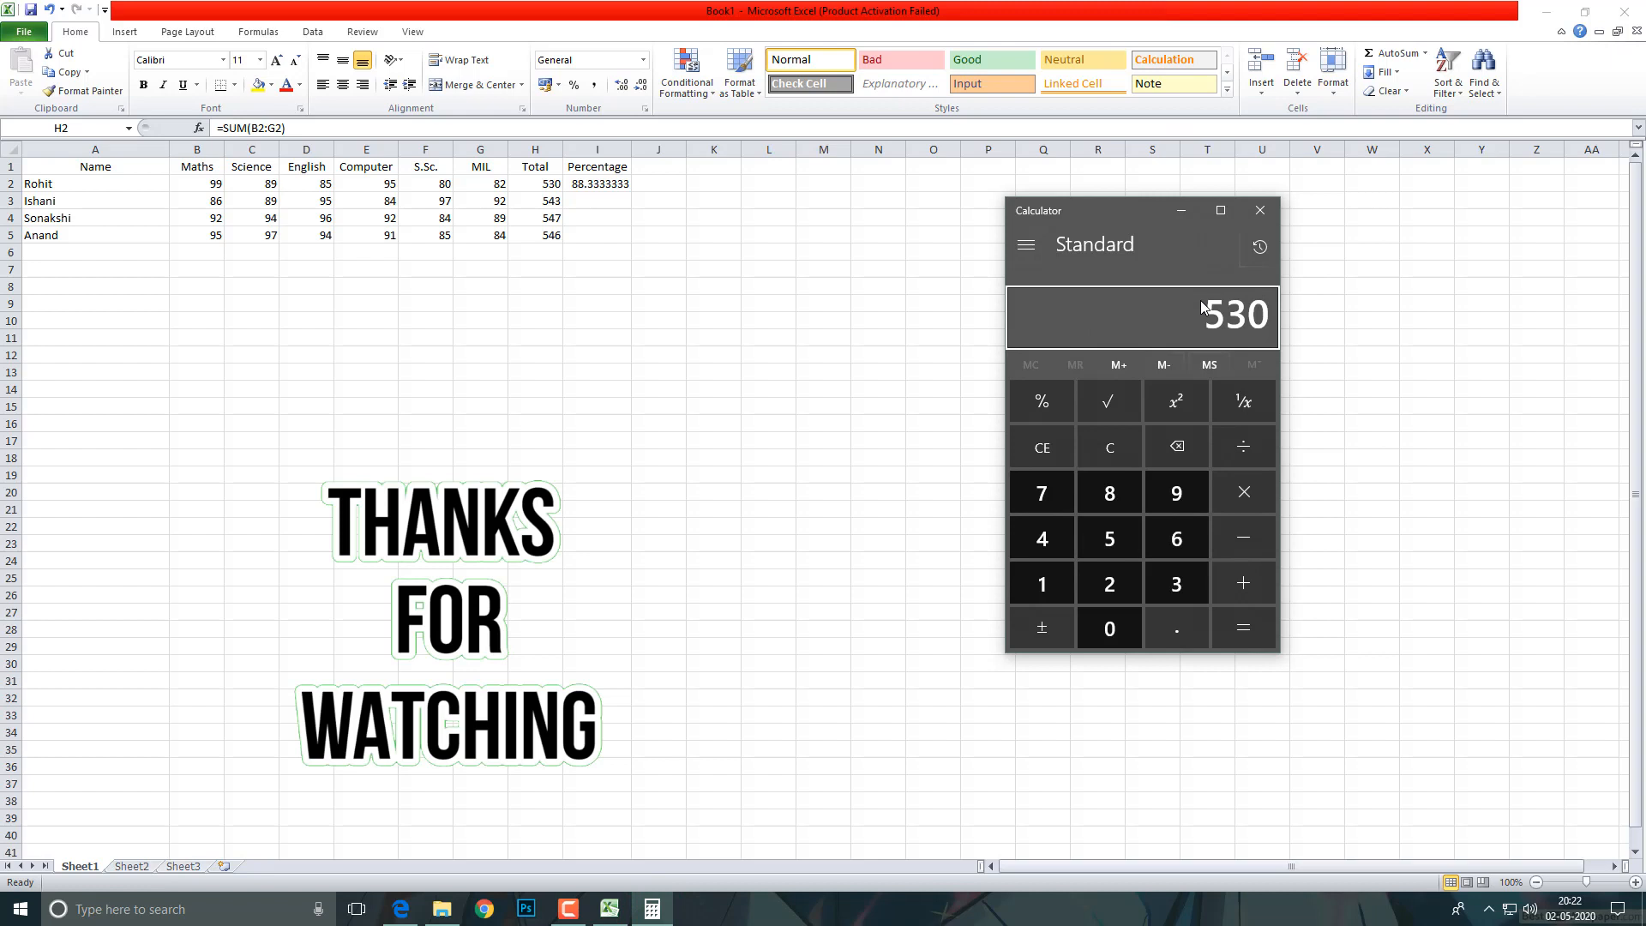
click(1243, 448)
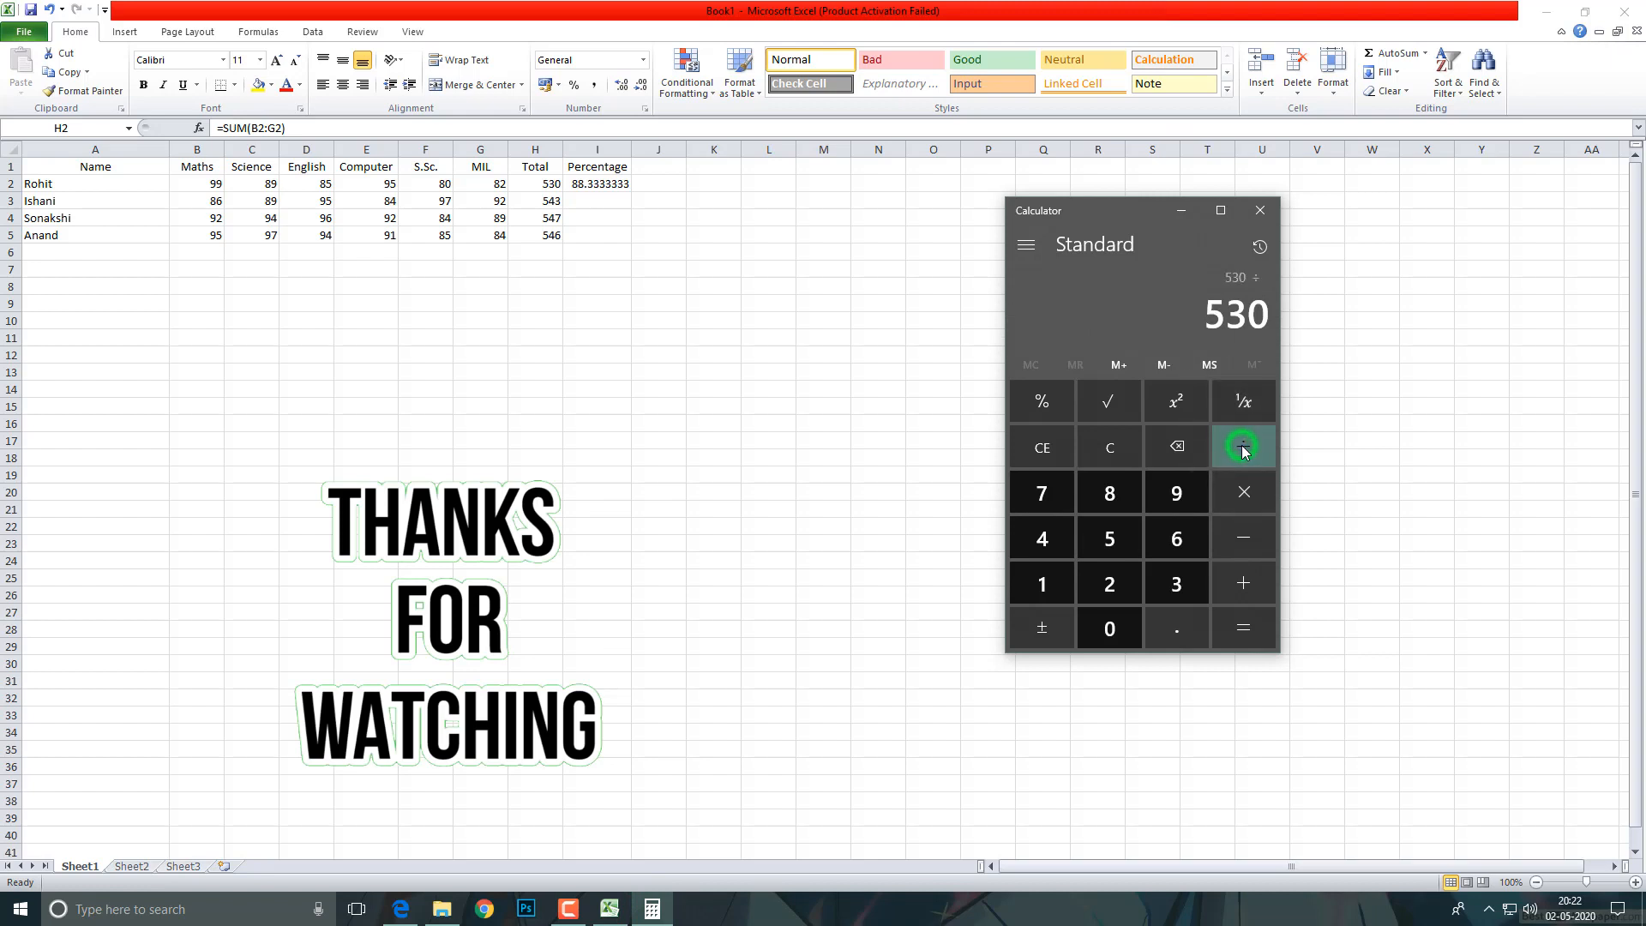
text(600)
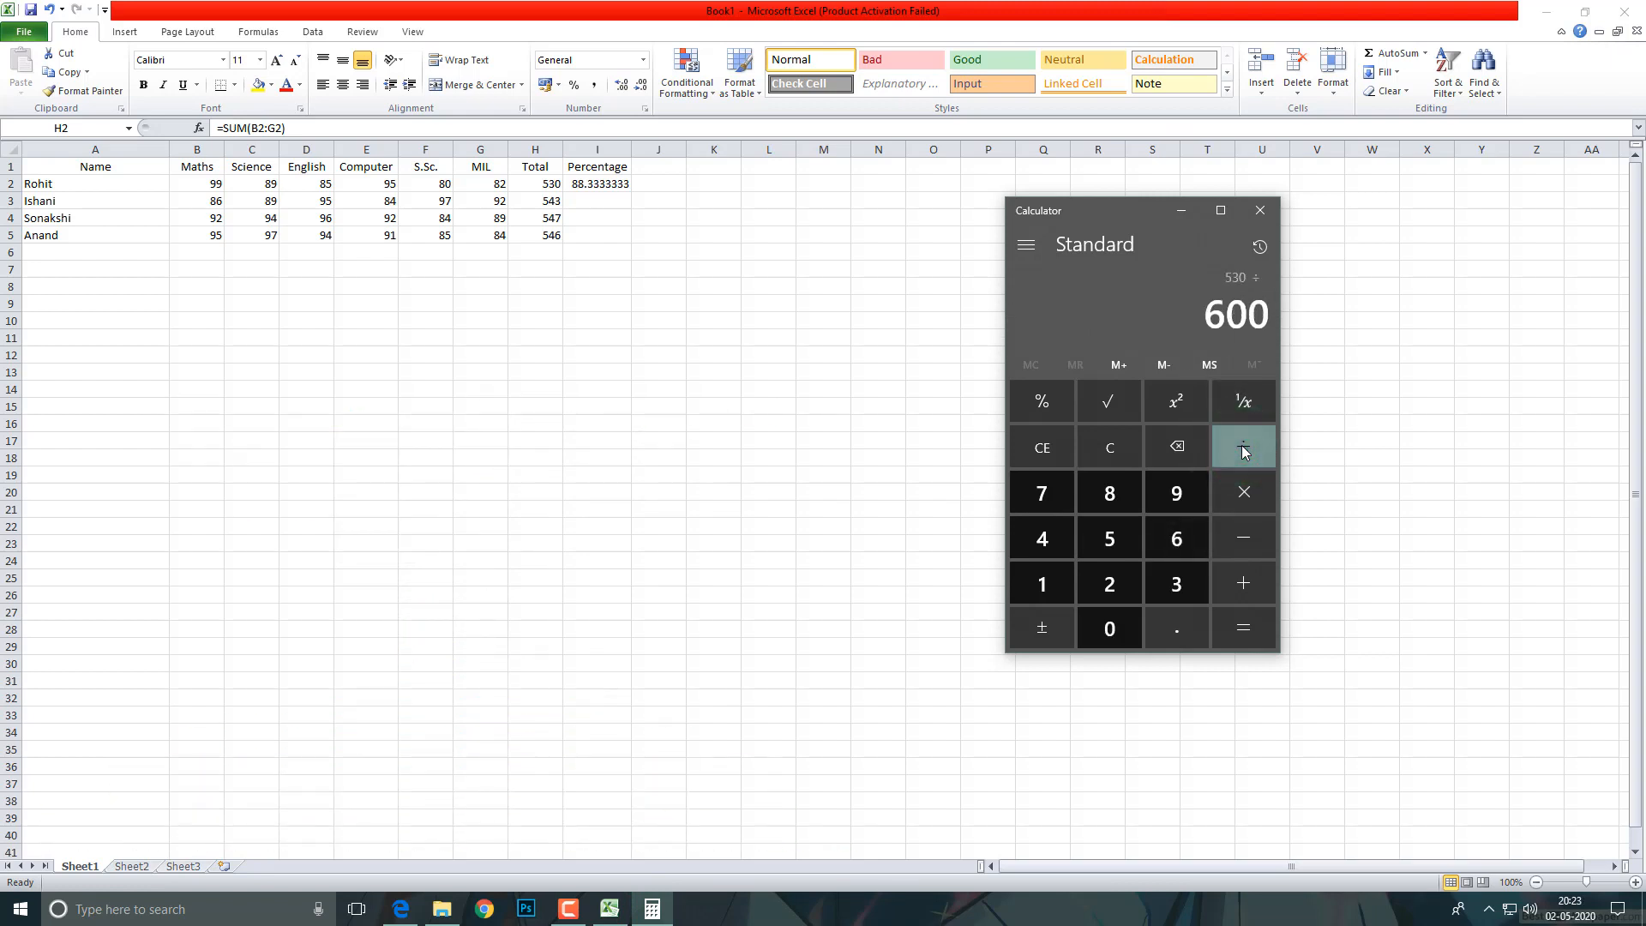
click(1226, 500)
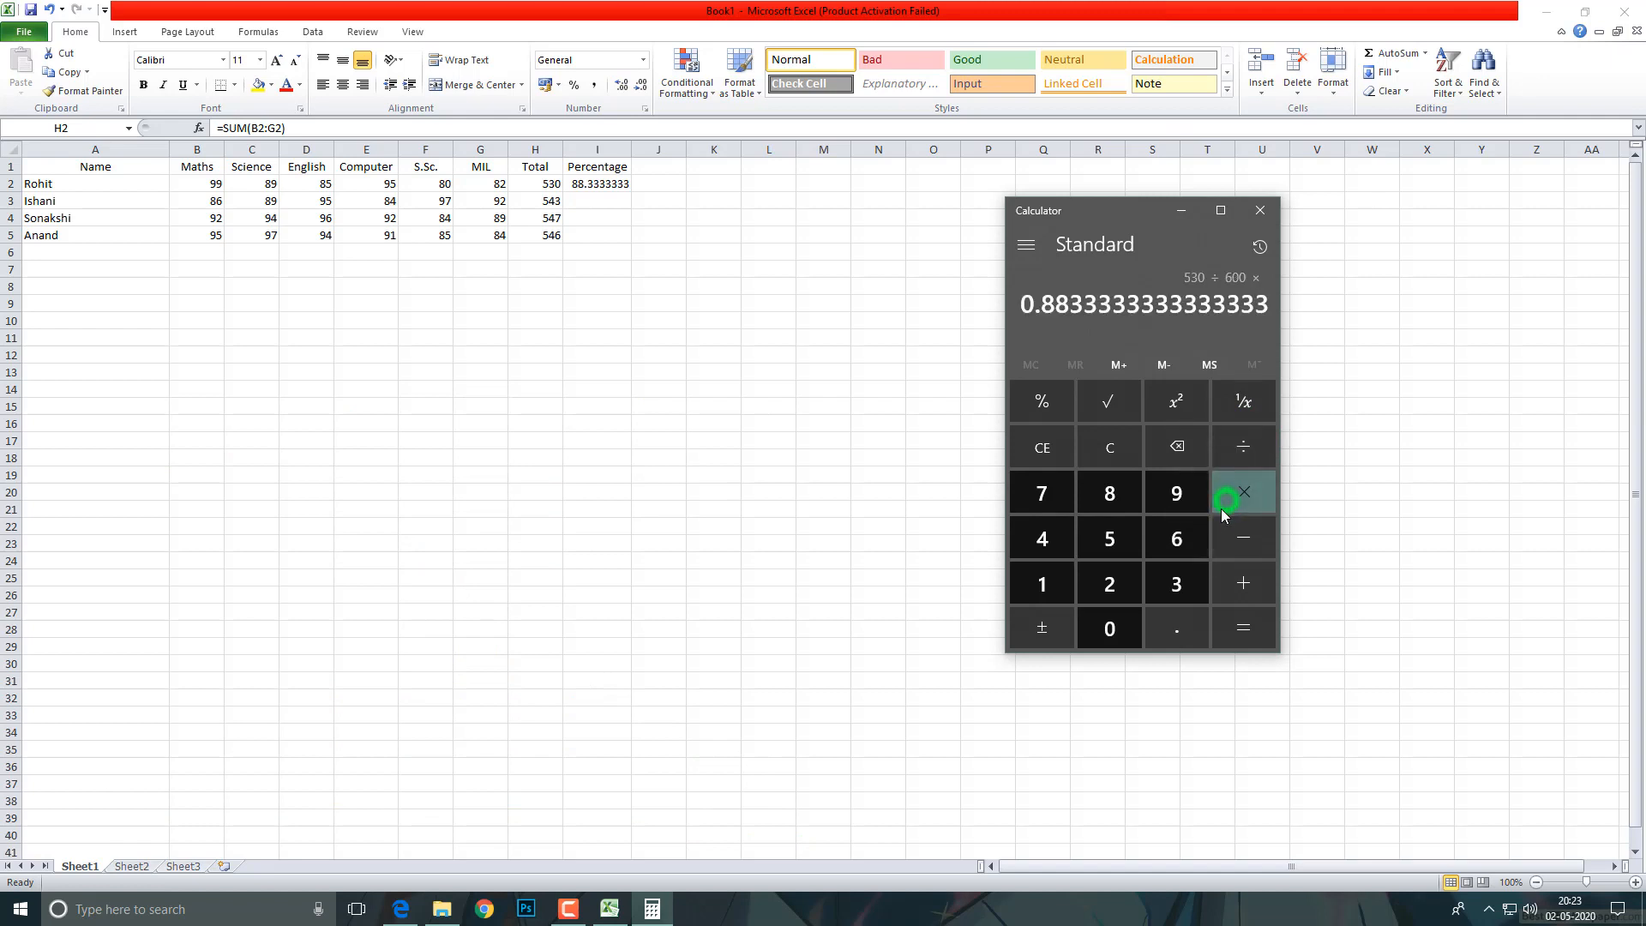
click(1041, 584)
click(1105, 628)
click(1106, 628)
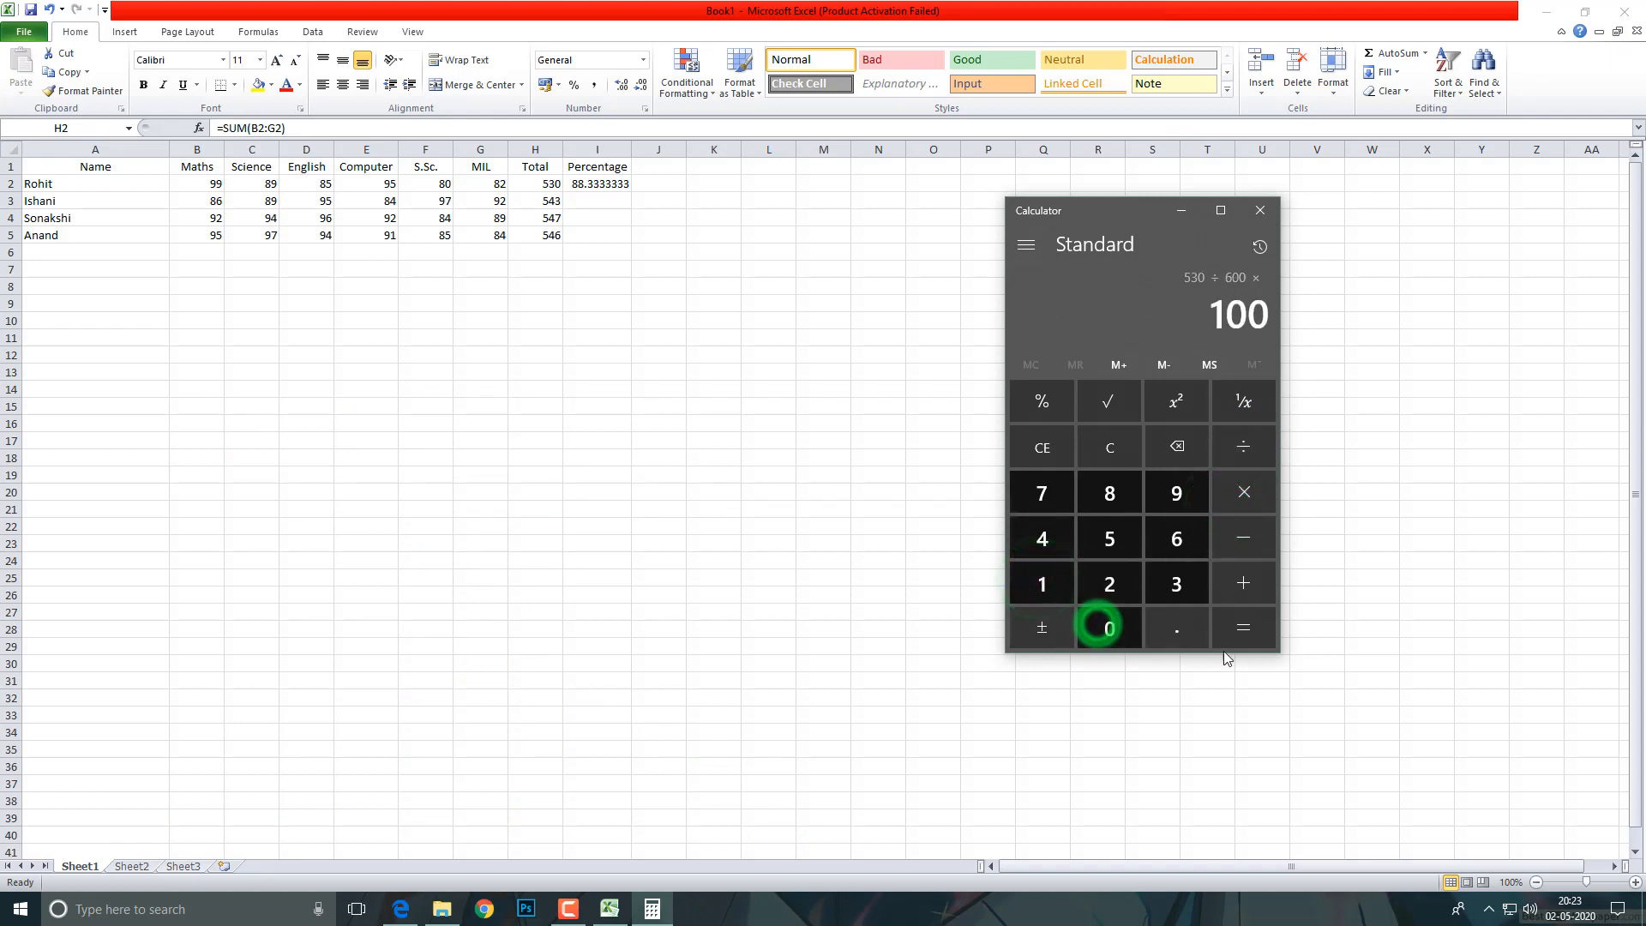
click(1248, 632)
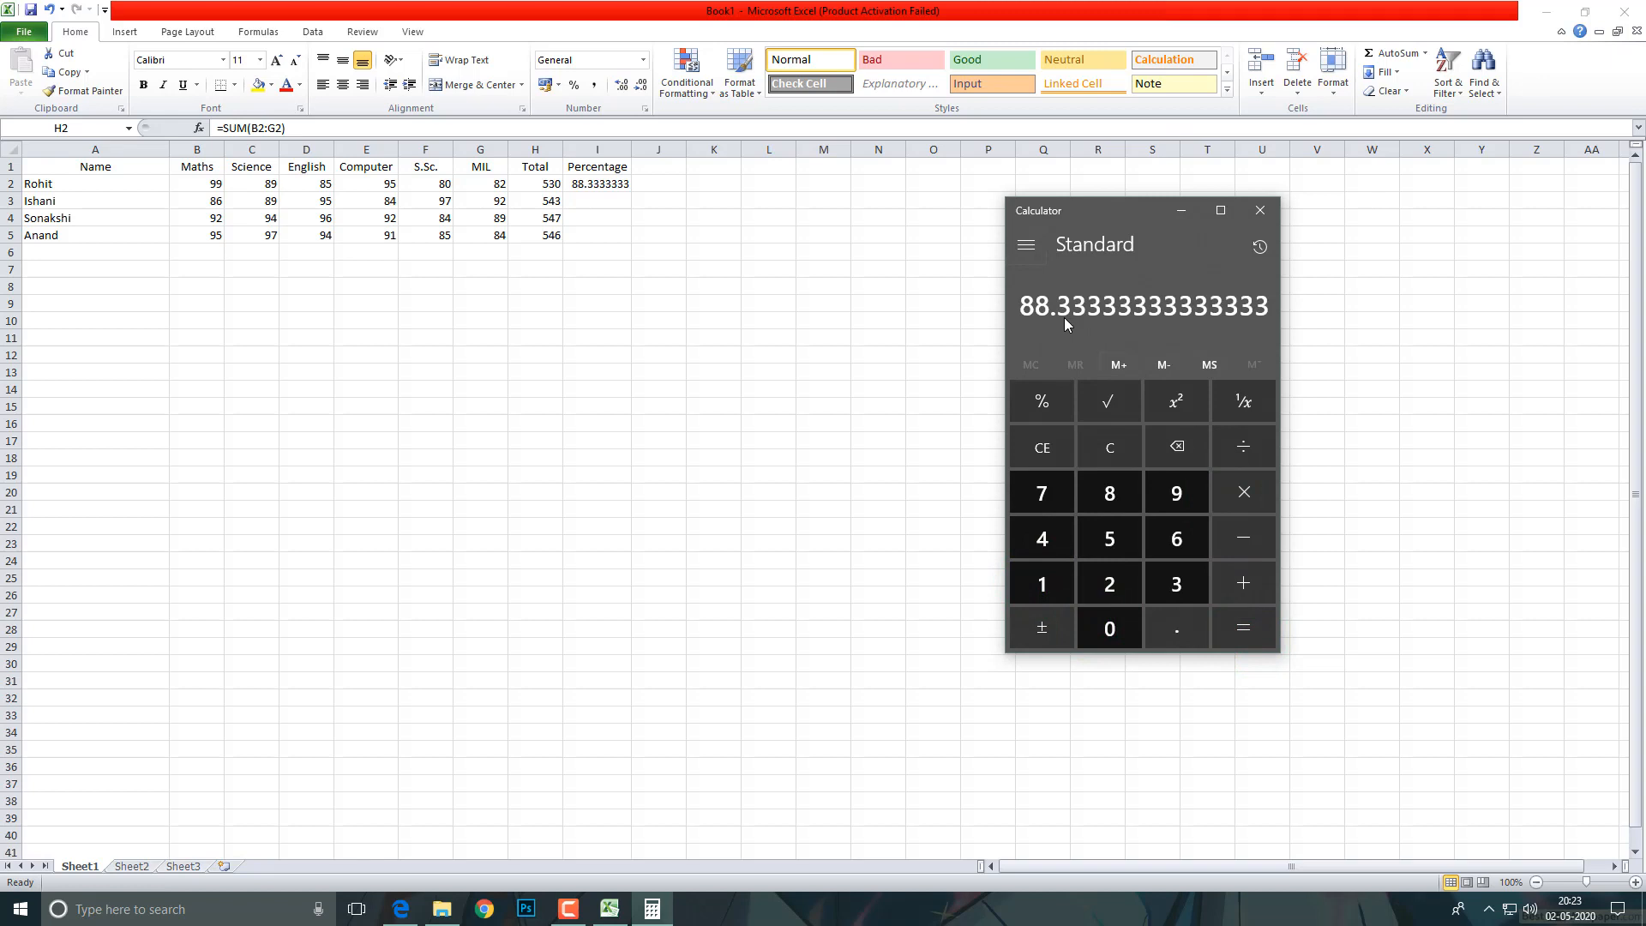
Step: Return to Excel and compare the percentage in I2 with the calculator result, and go through the remaining Percentage cells I3 to I5
click(607, 185)
click(600, 184)
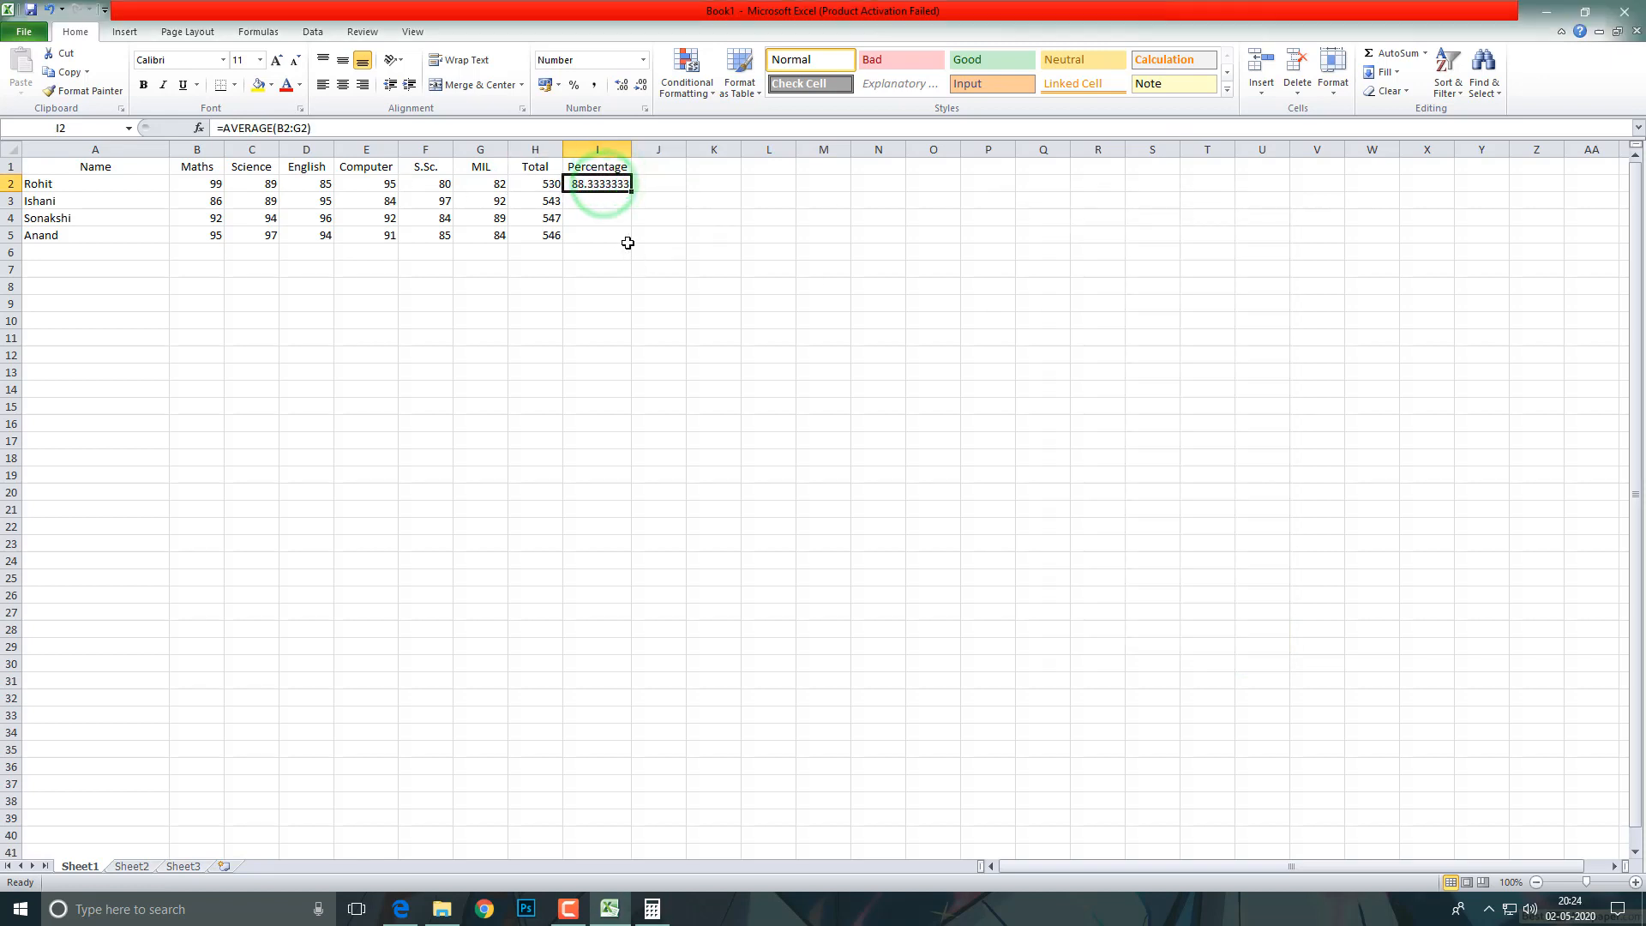
click(605, 184)
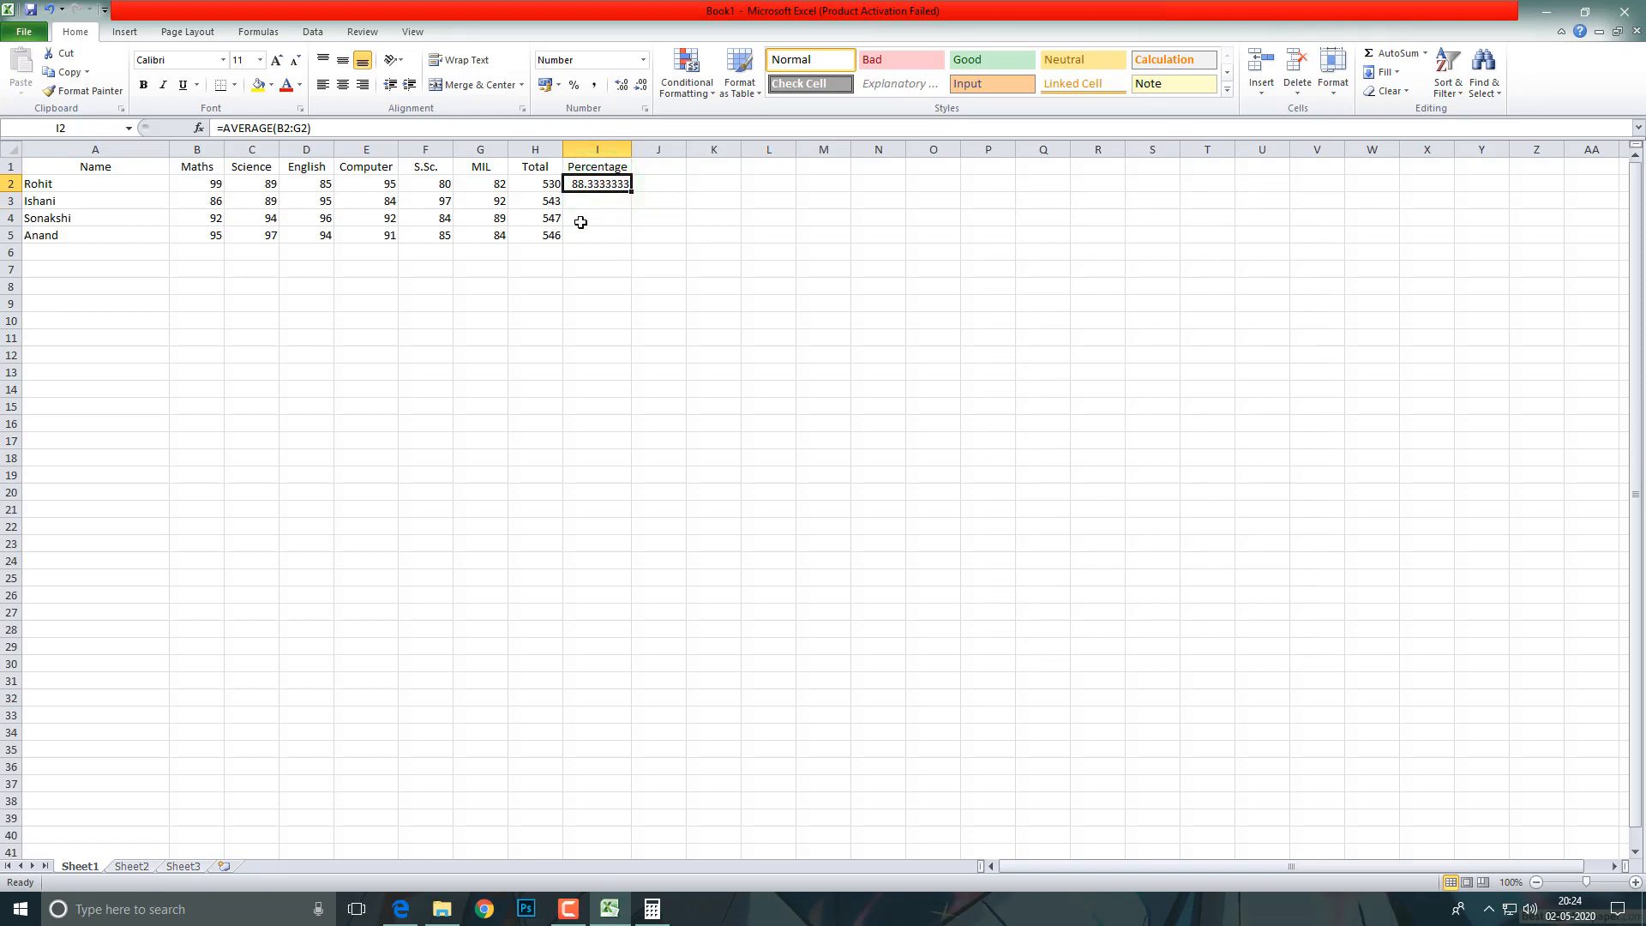
click(578, 200)
click(588, 219)
click(595, 239)
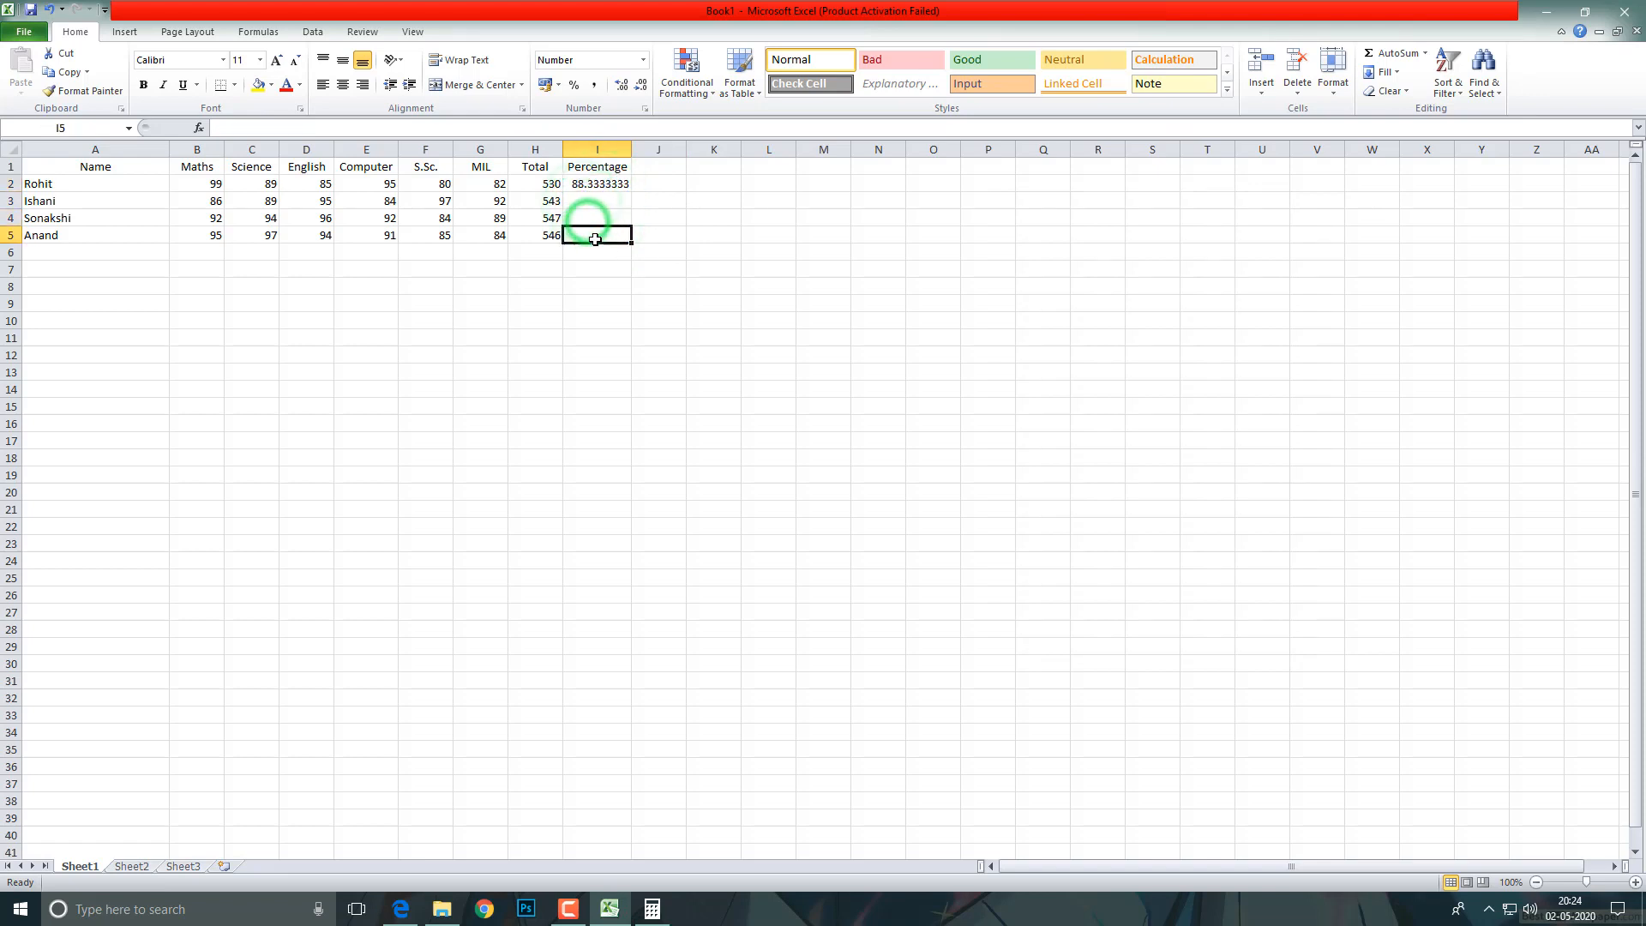
click(588, 183)
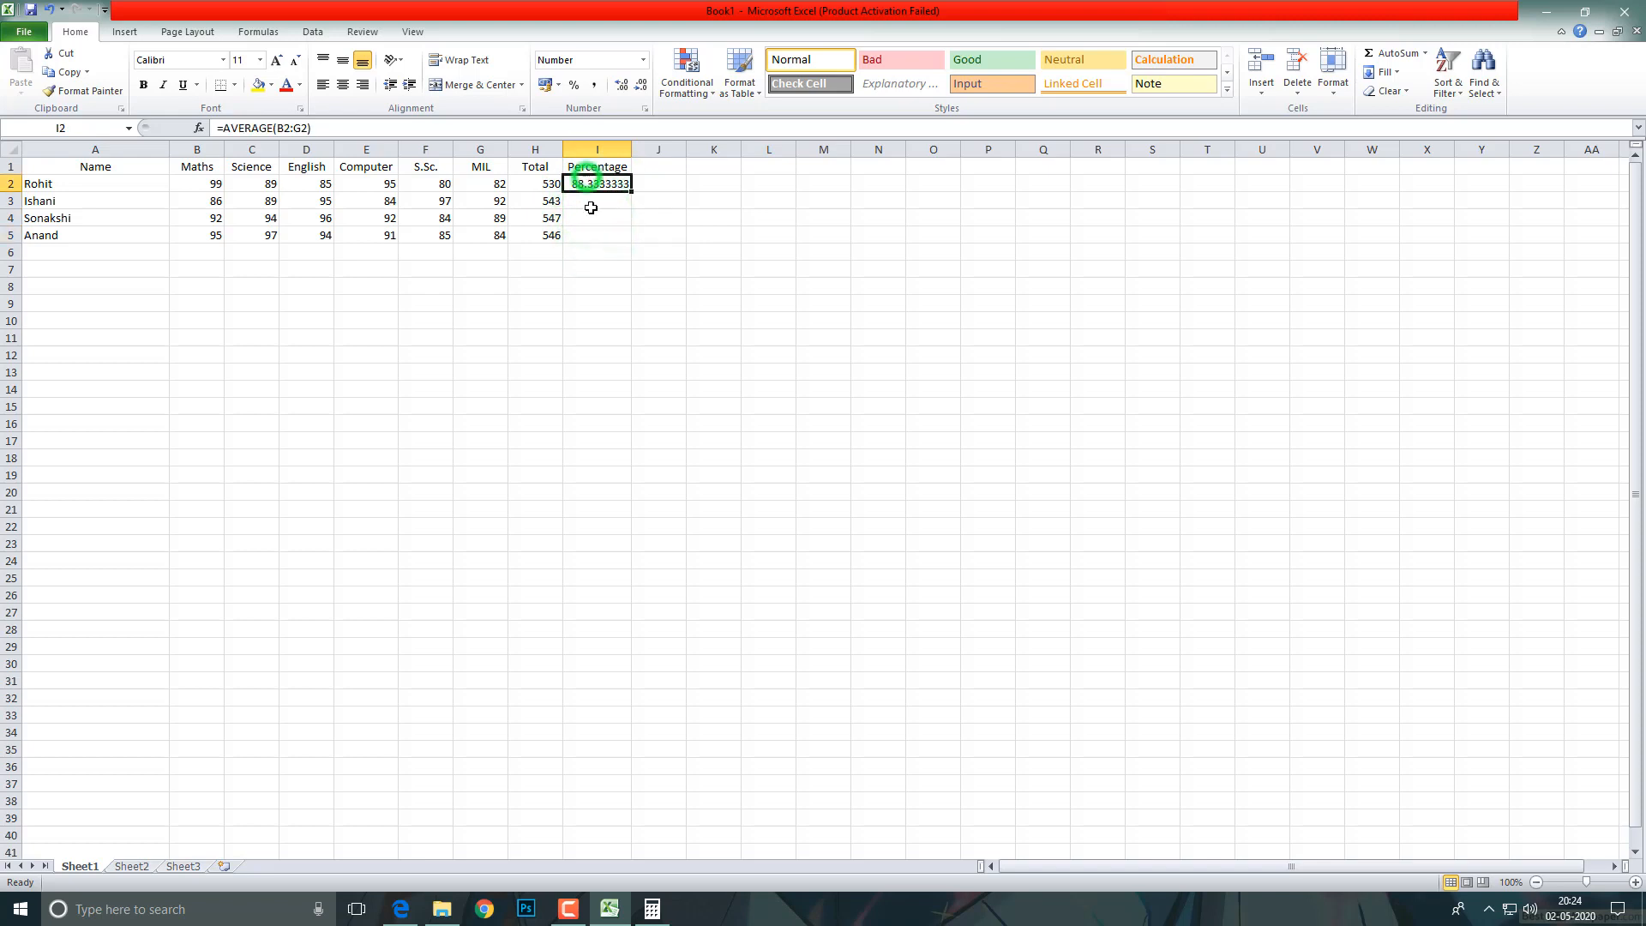
click(590, 201)
click(596, 218)
click(592, 235)
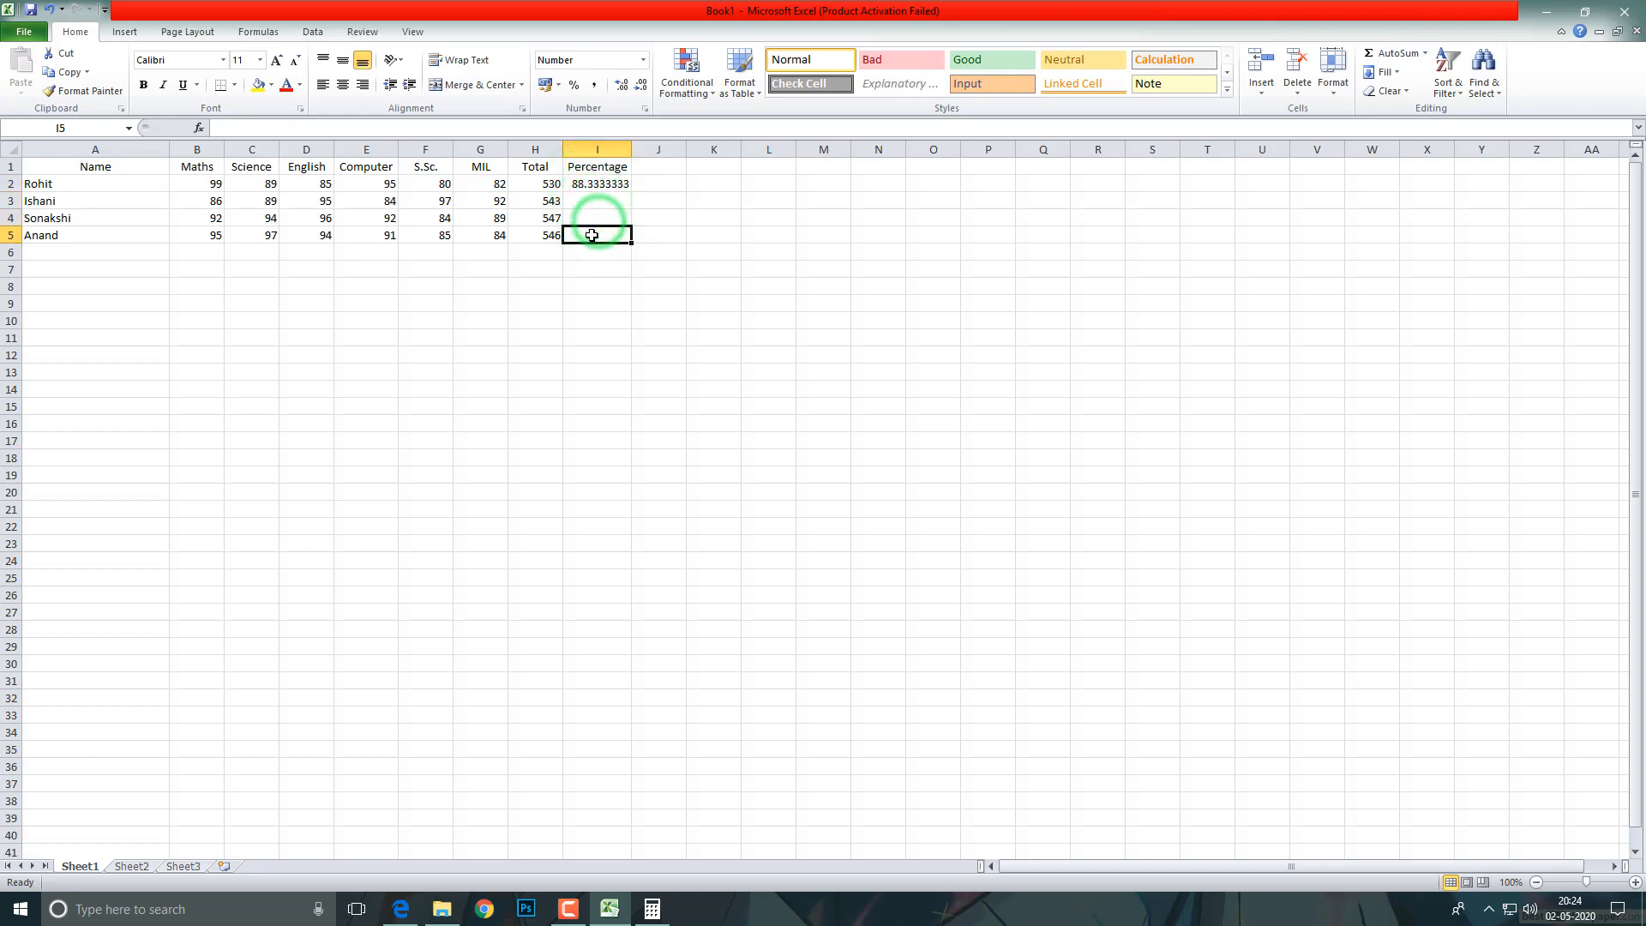
Step: Reduce the Percentage cells I2:I5 to two decimal places
drag(590, 184, 596, 237)
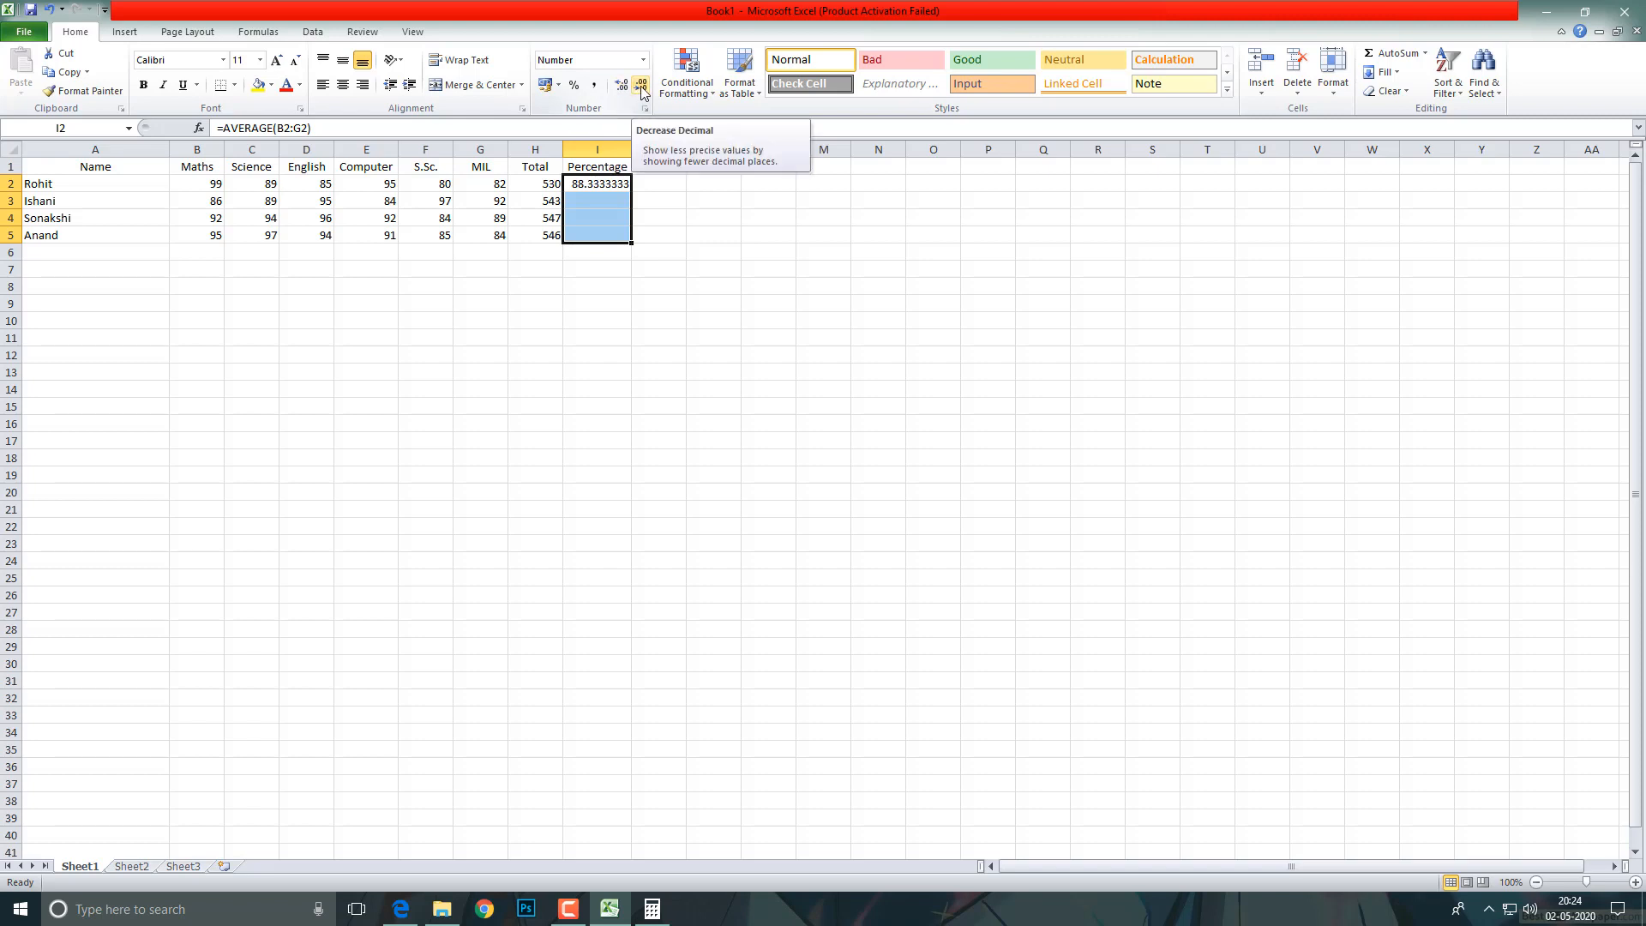
click(641, 85)
click(641, 85)
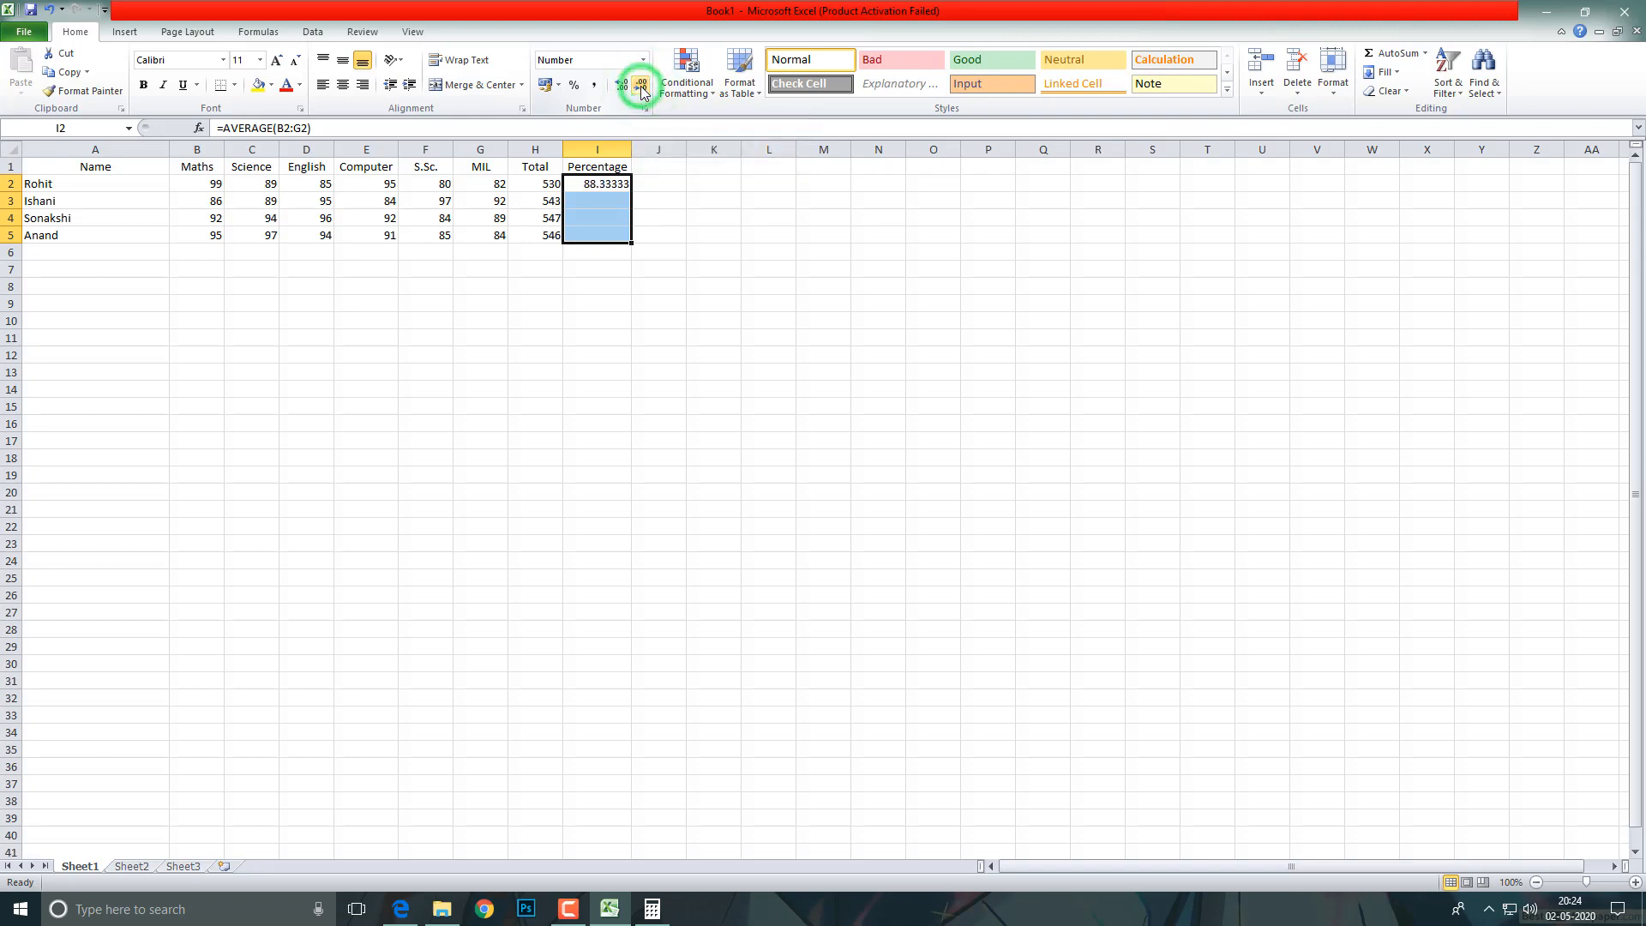
click(641, 85)
click(641, 85)
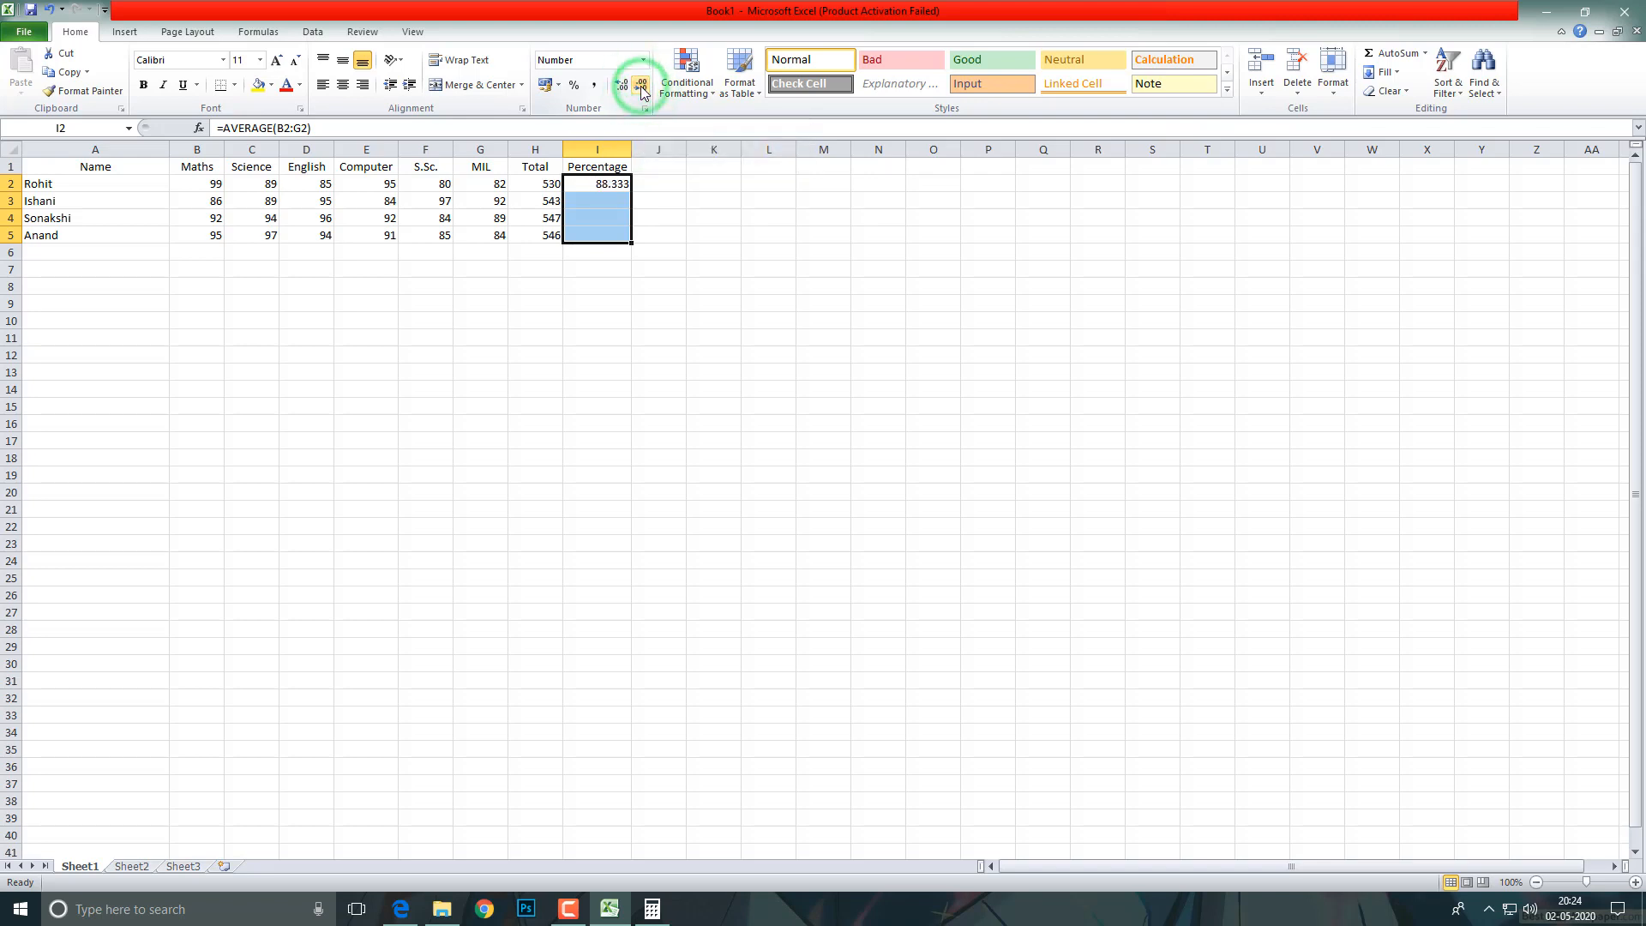
click(641, 85)
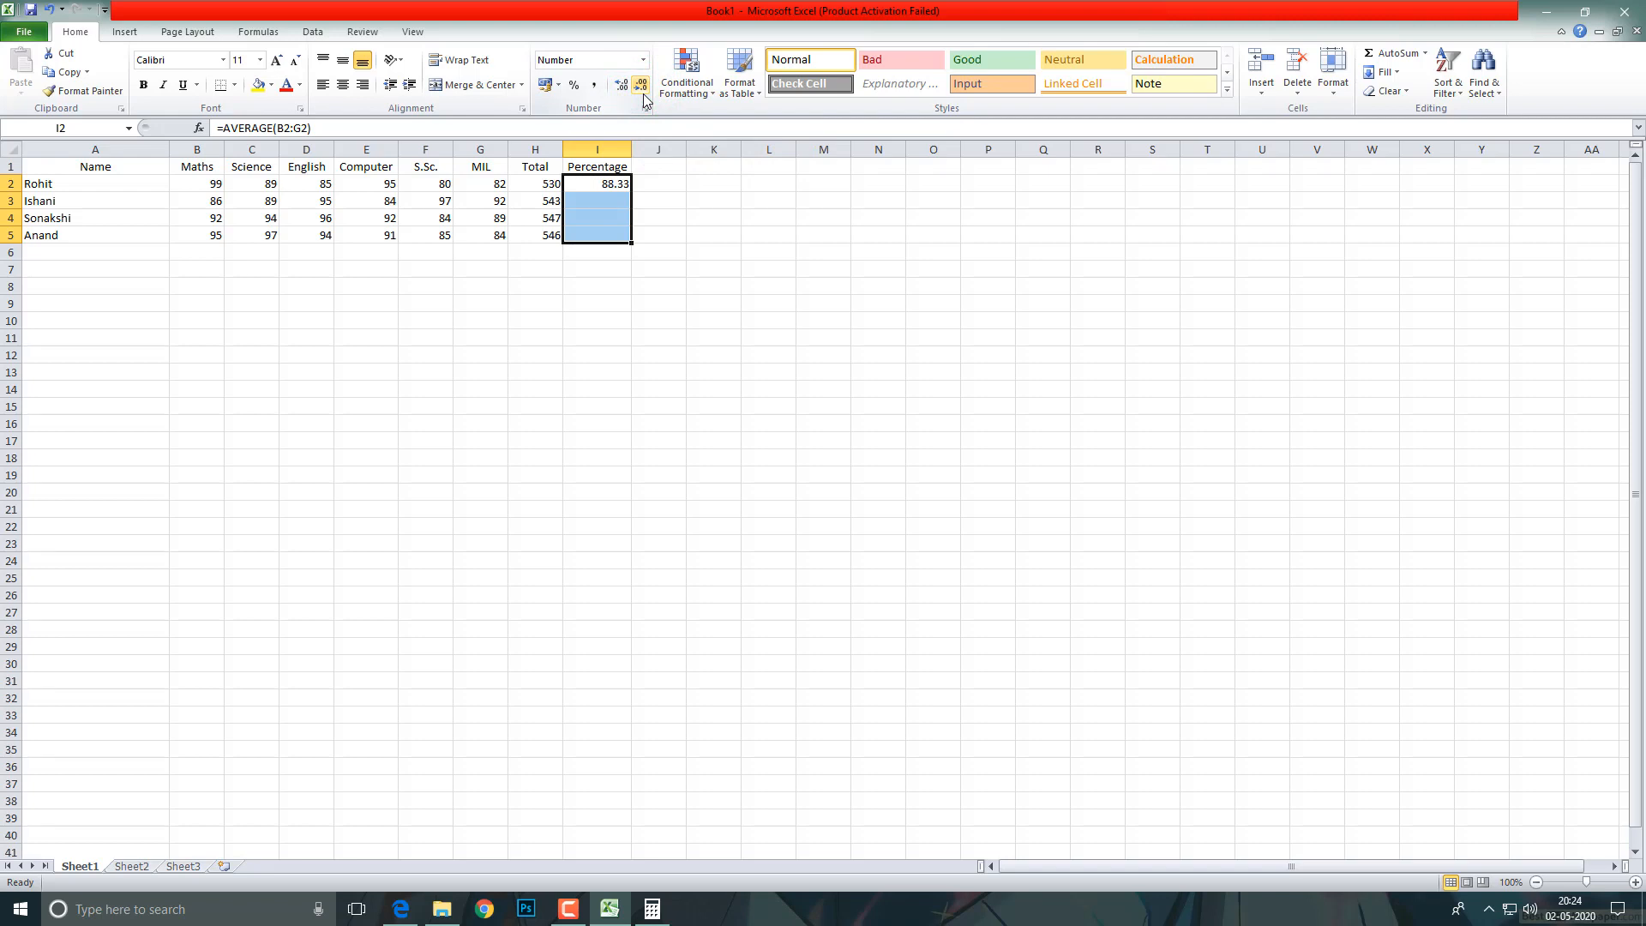
Step: Fill the AVERAGE formula from I2 down to I5 to calculate the percentages of the remaining students
click(598, 202)
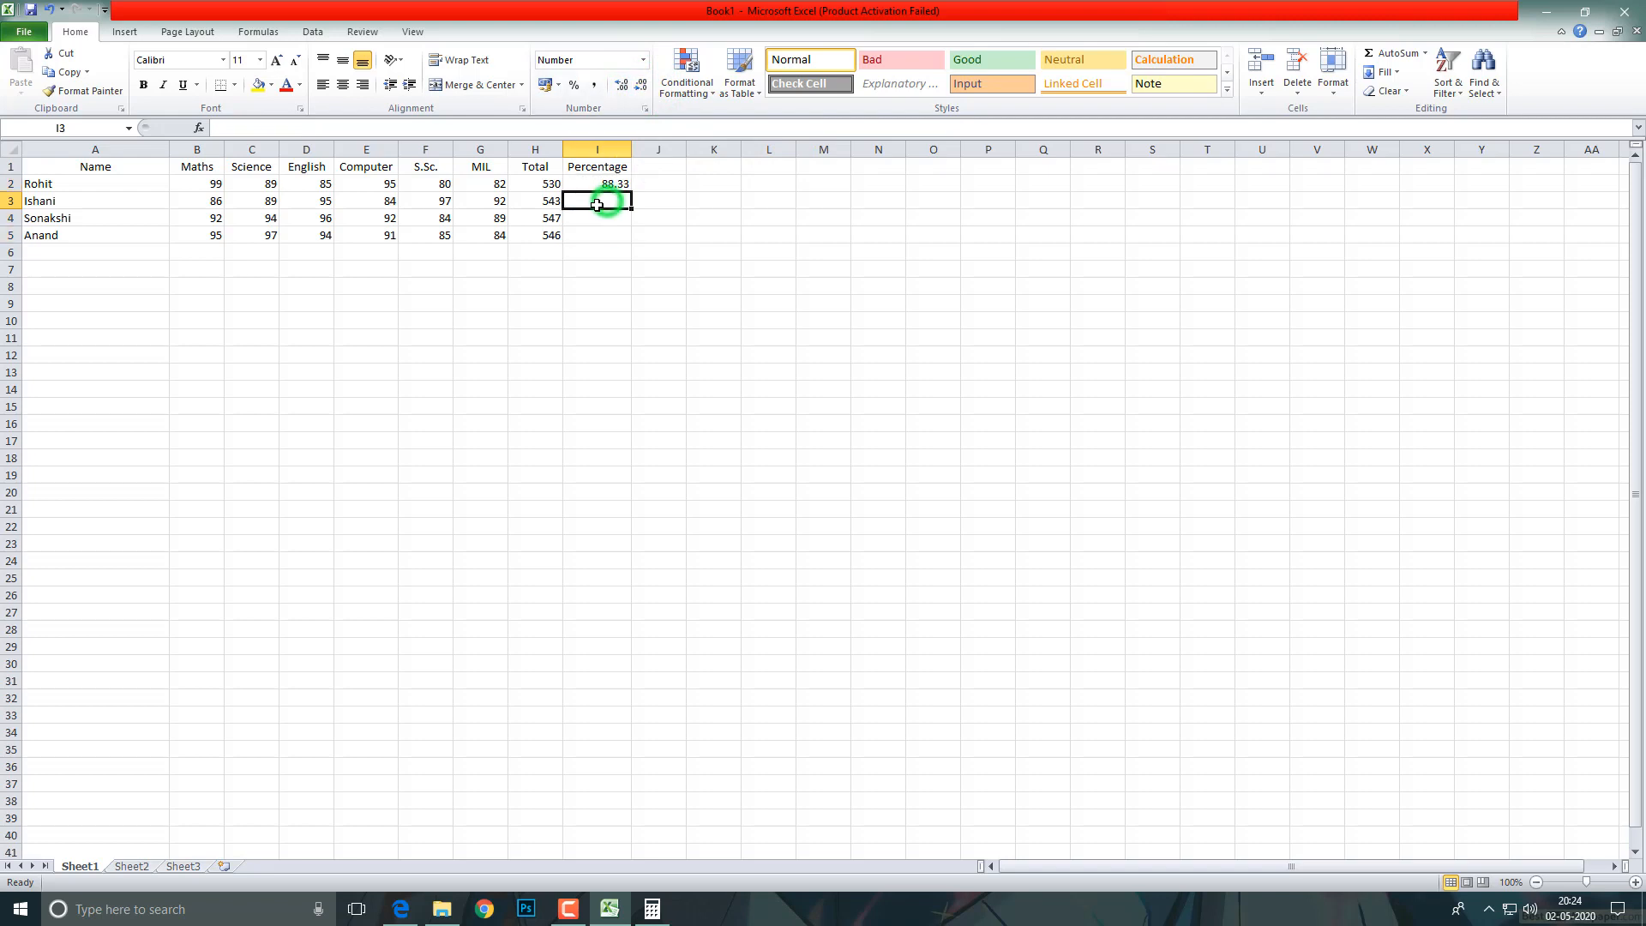
click(600, 185)
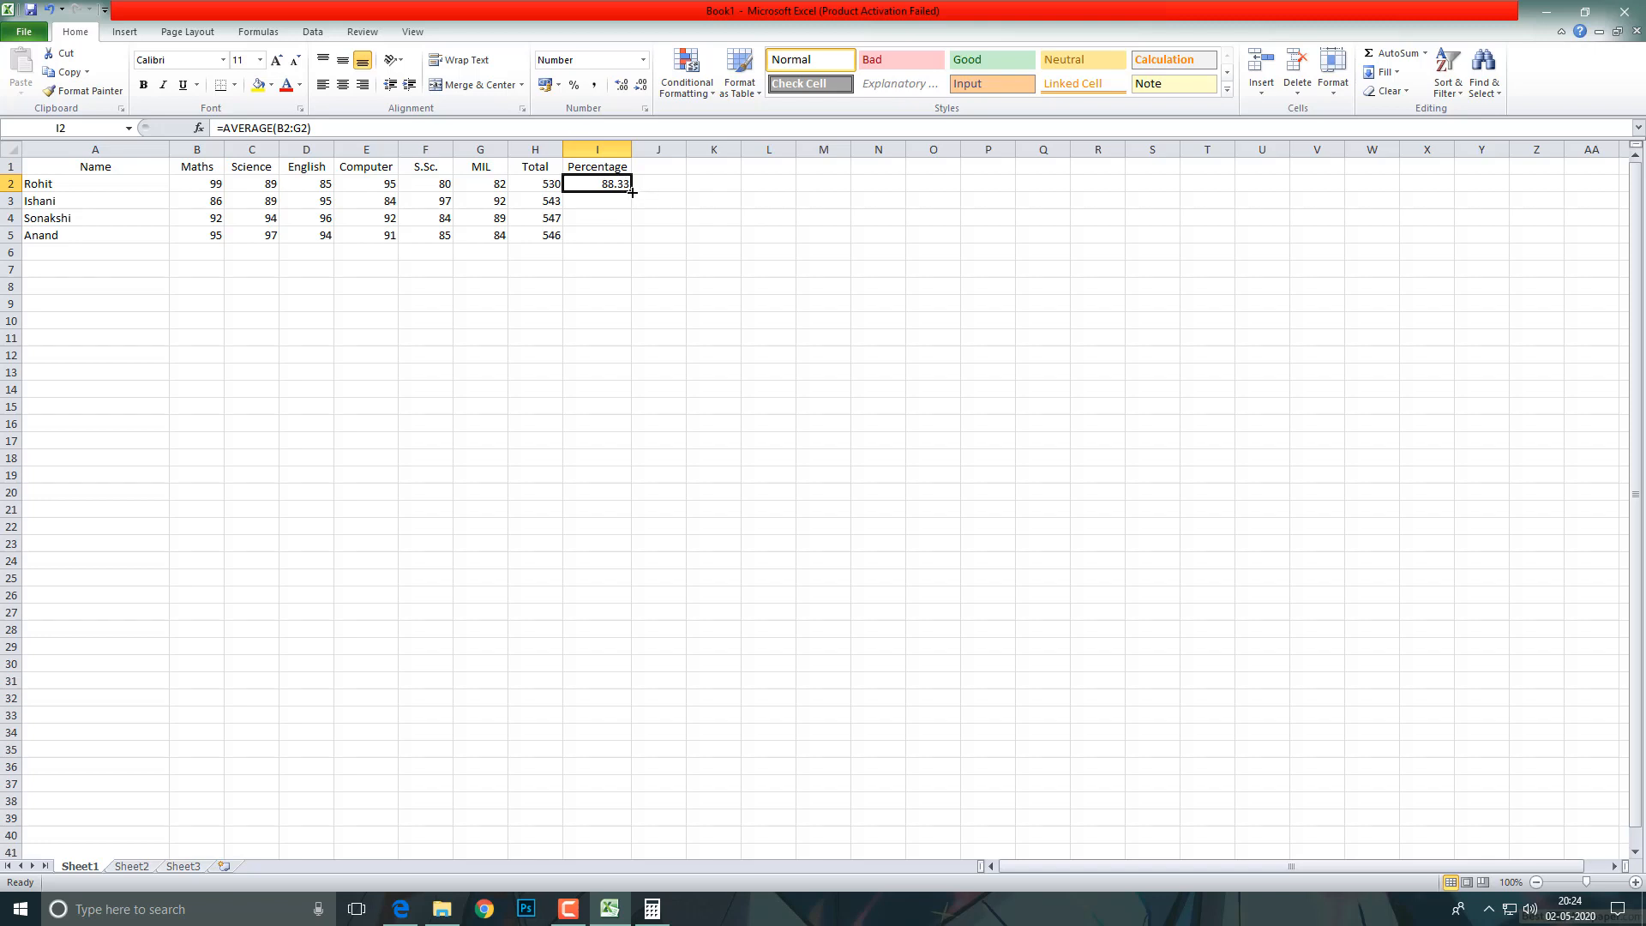
drag(632, 192, 636, 246)
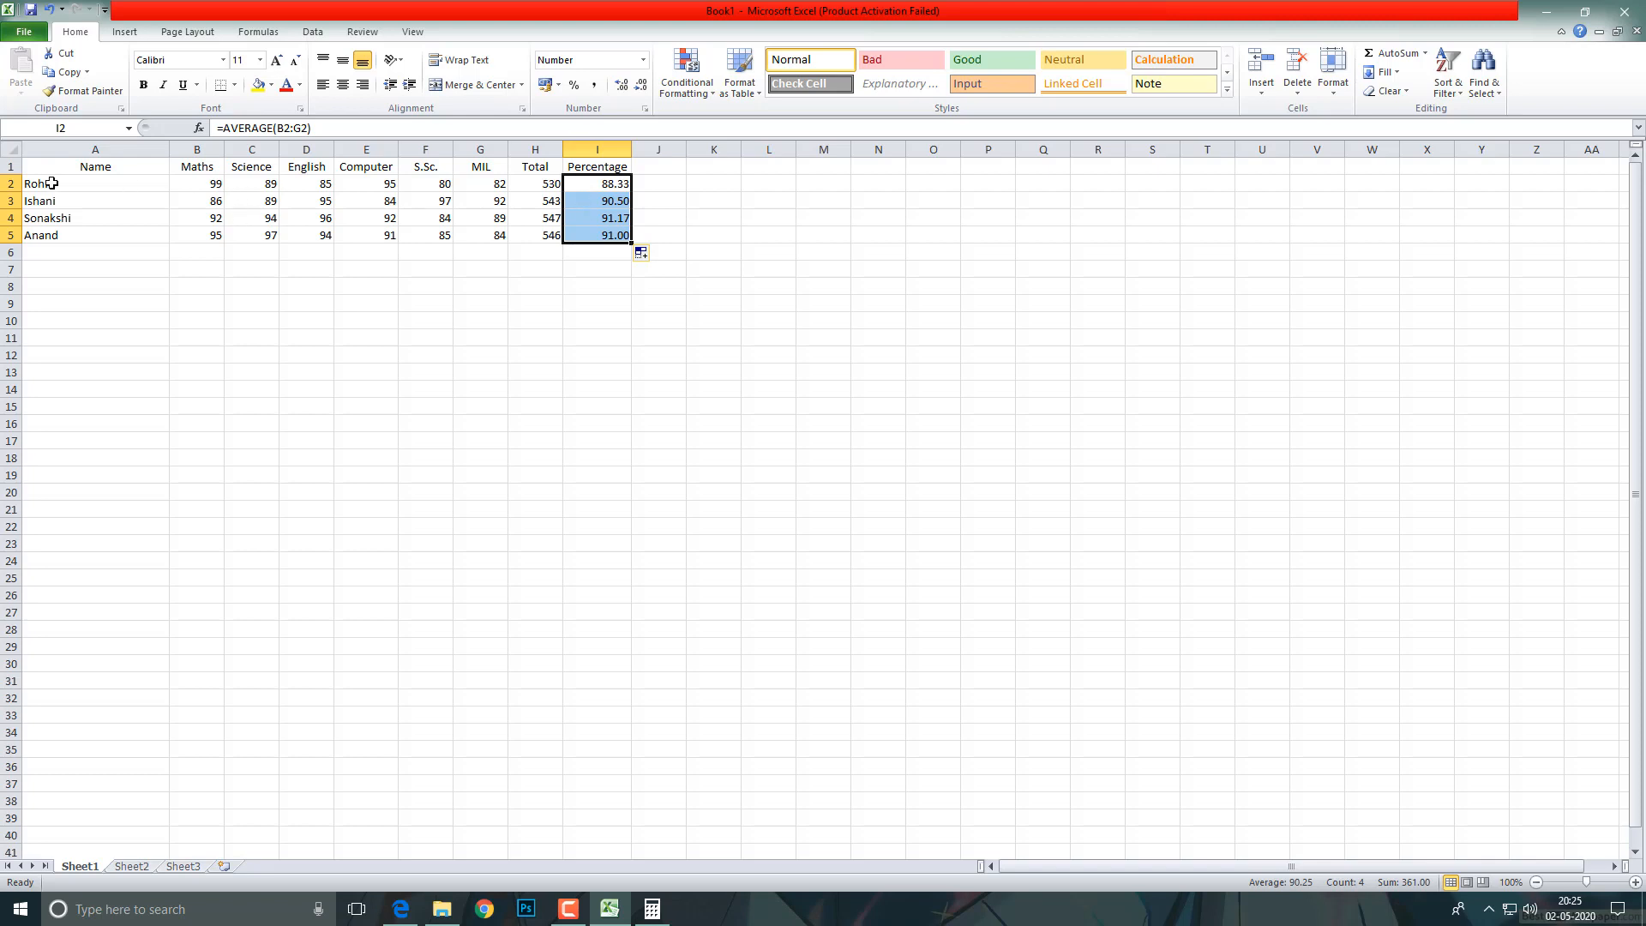
click(591, 251)
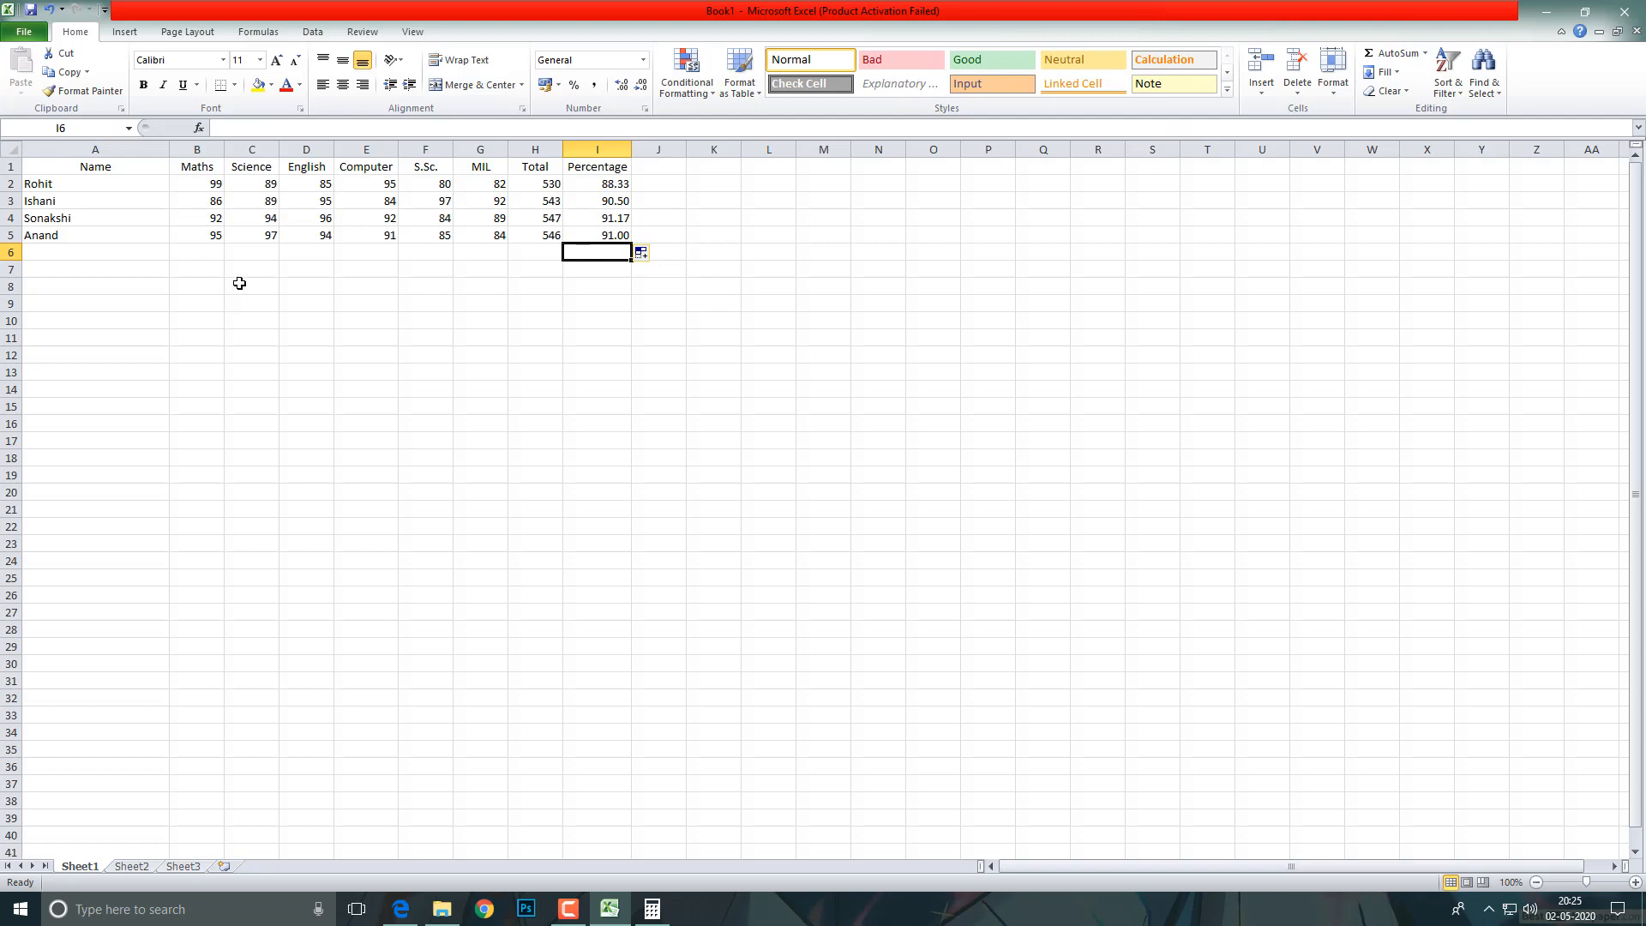
Step: Change the third student's Maths mark in B4 to 93
click(206, 218)
click(194, 253)
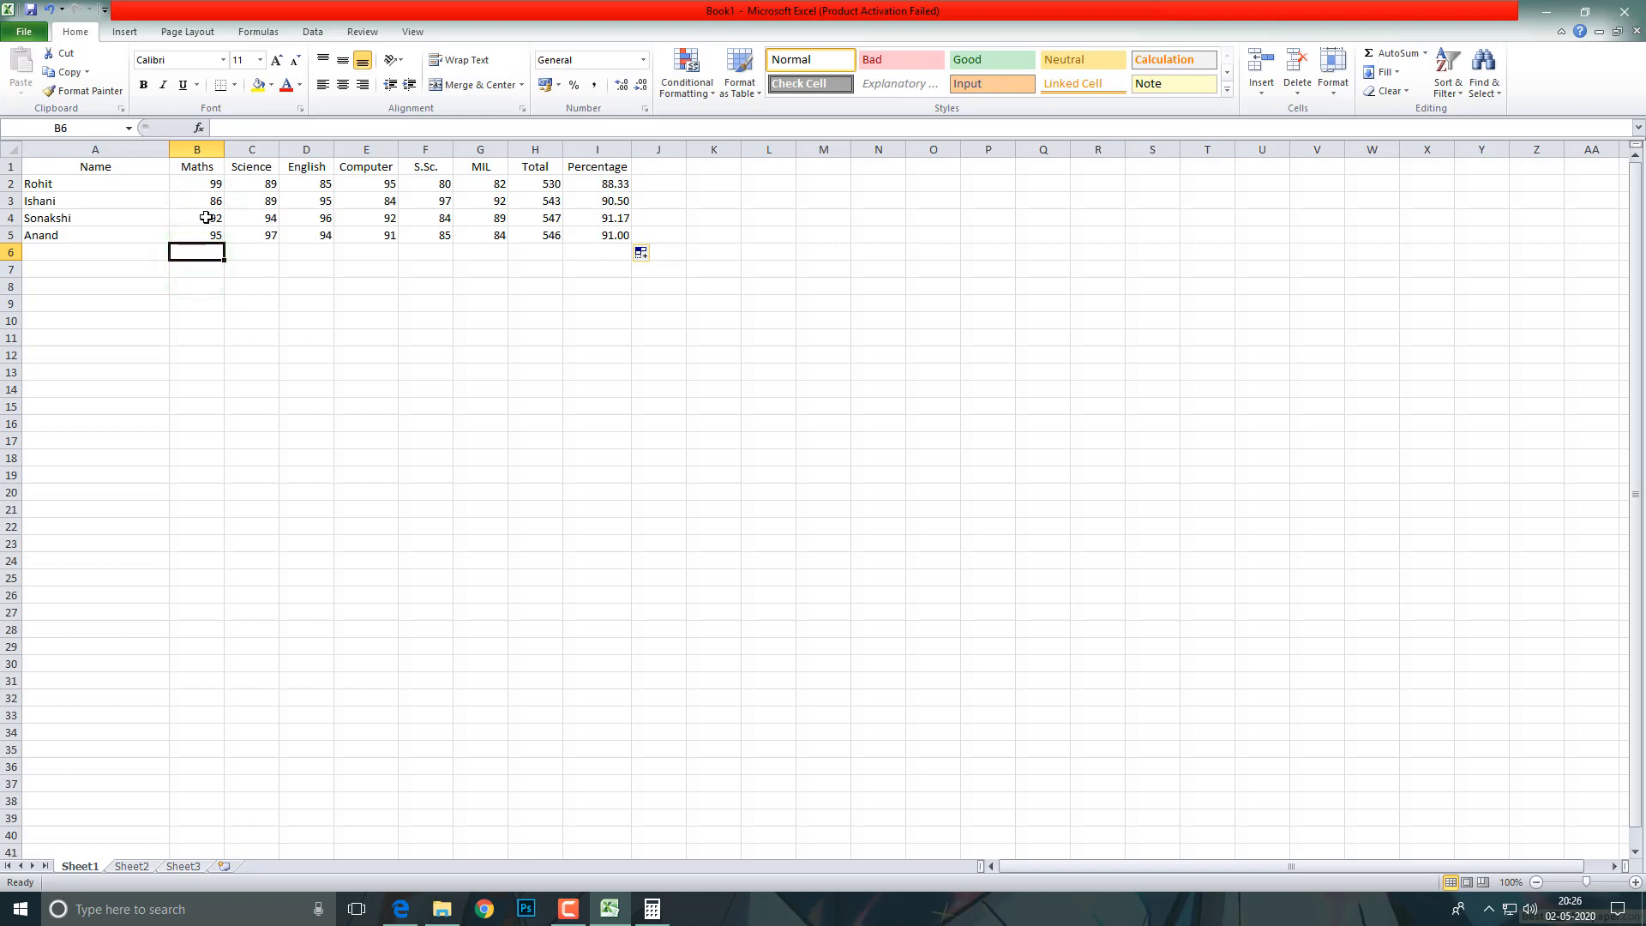
click(206, 218)
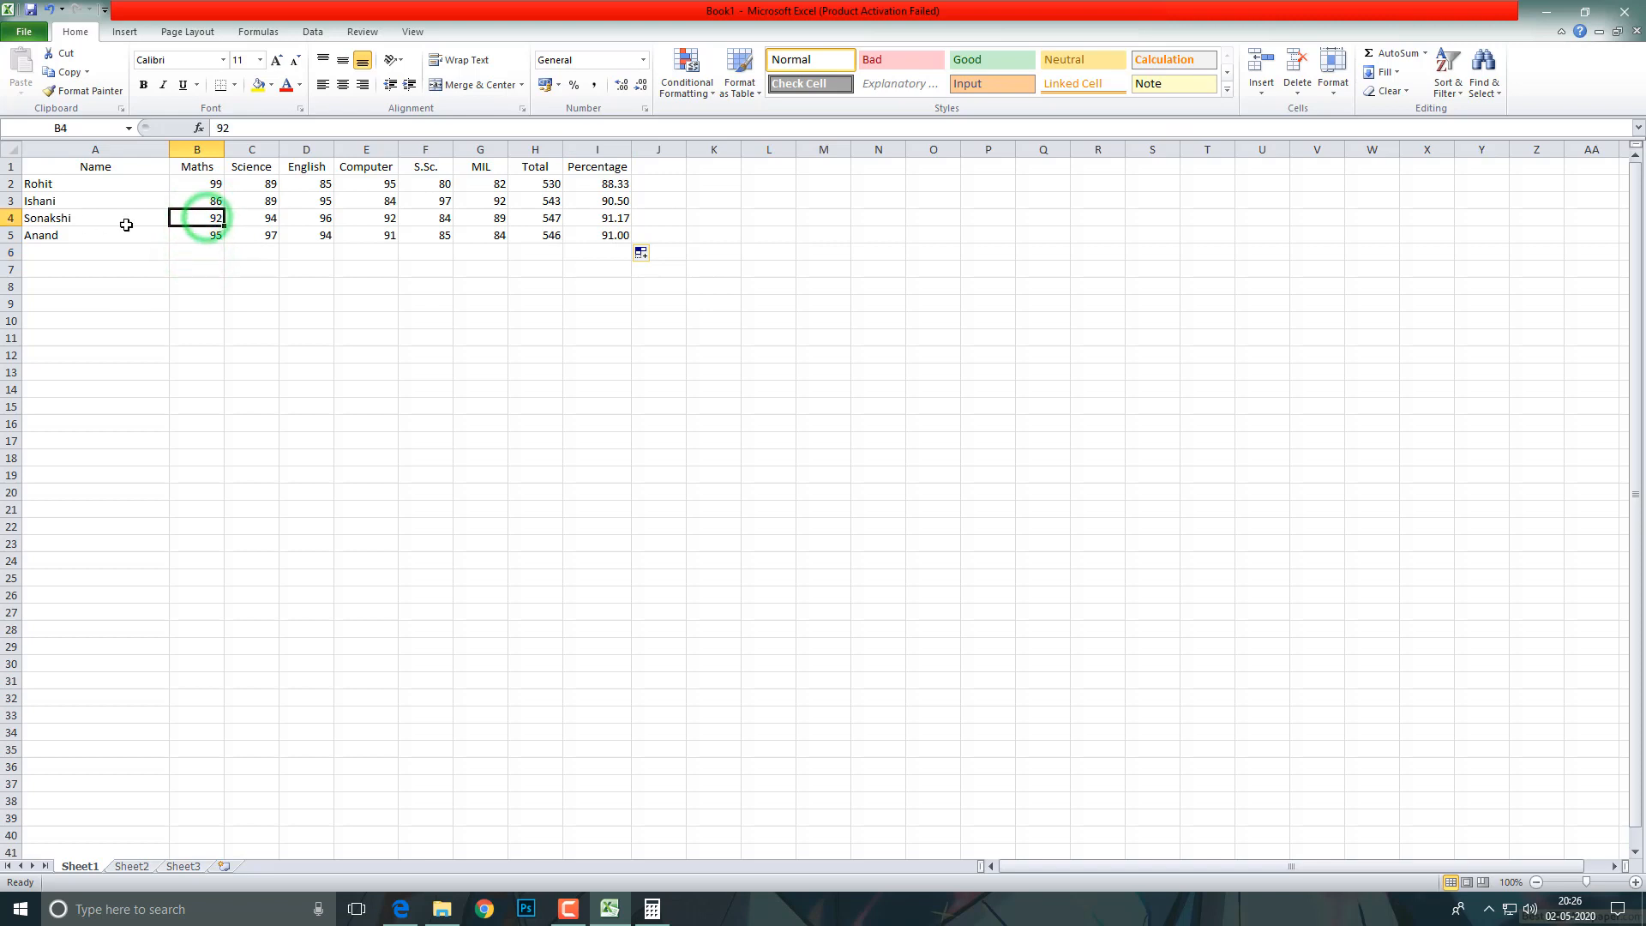
click(192, 218)
text(9)
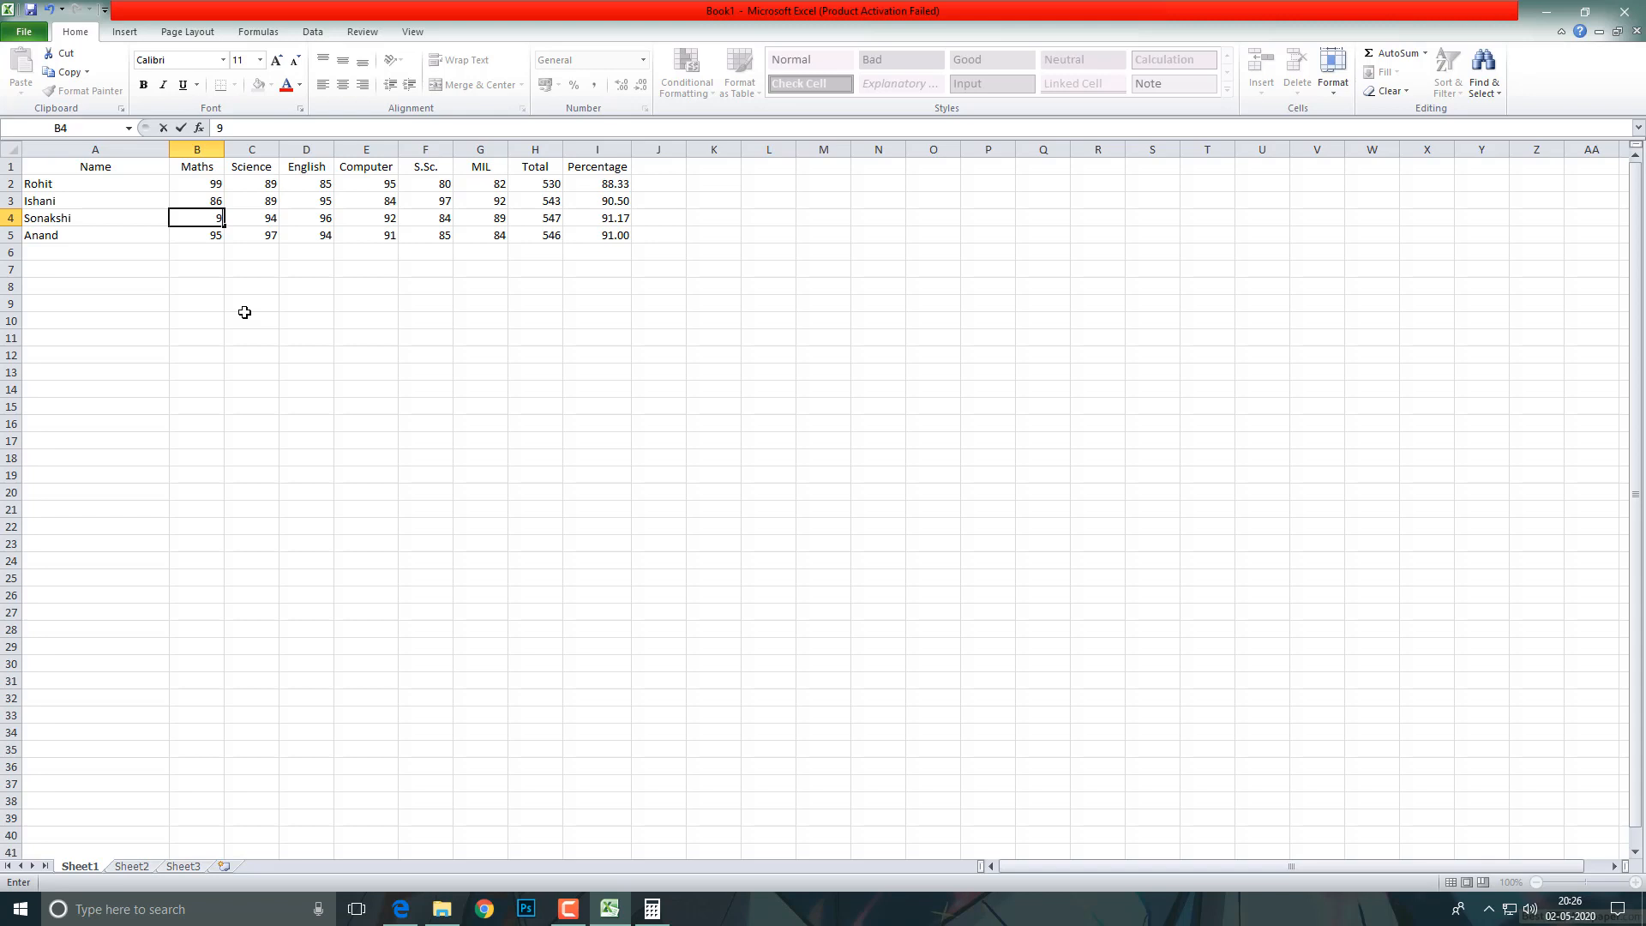
text(3)
click(252, 252)
click(209, 218)
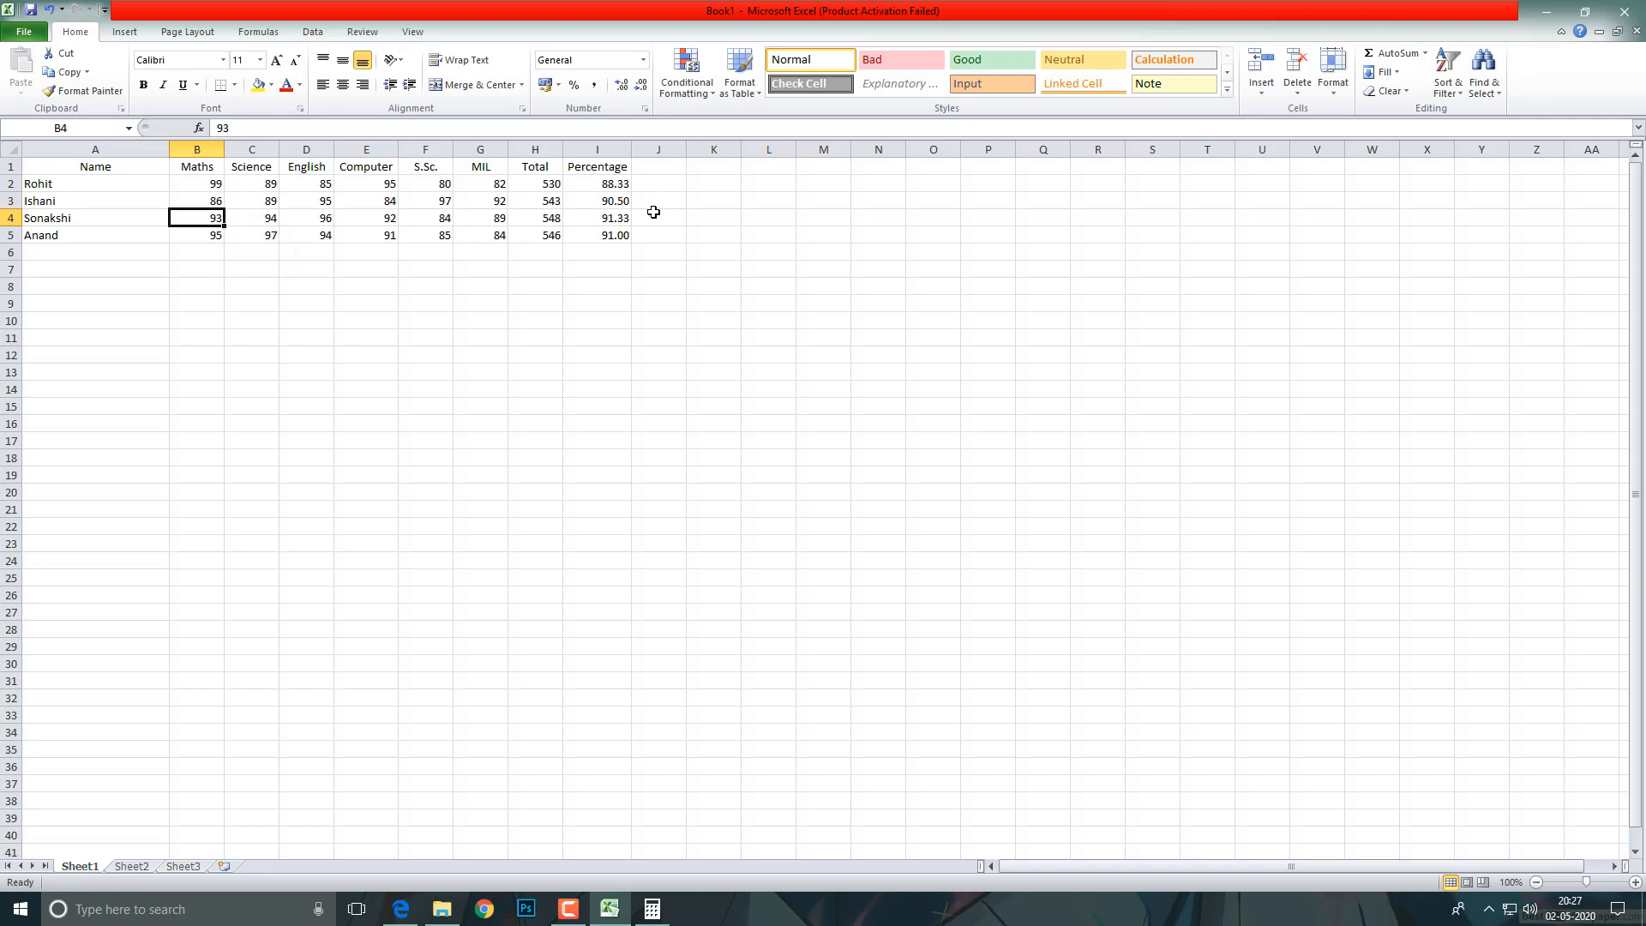
Step: Shorten the Percentage heading in I1 to Percent by editing the cell's text directly
click(612, 166)
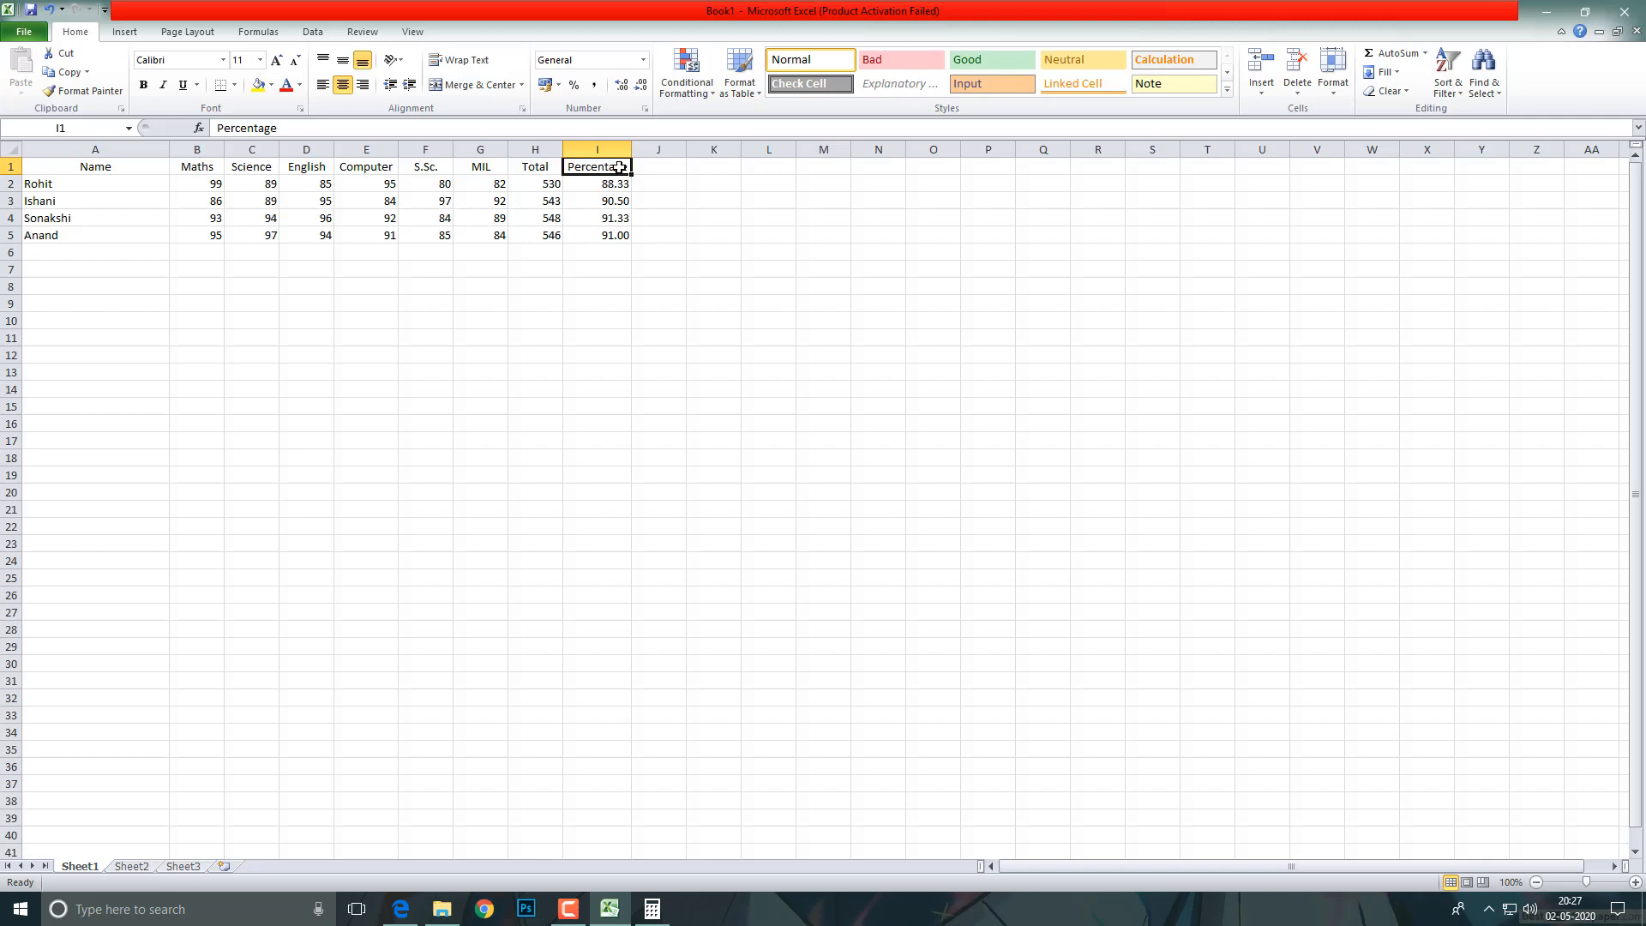
double_click(617, 167)
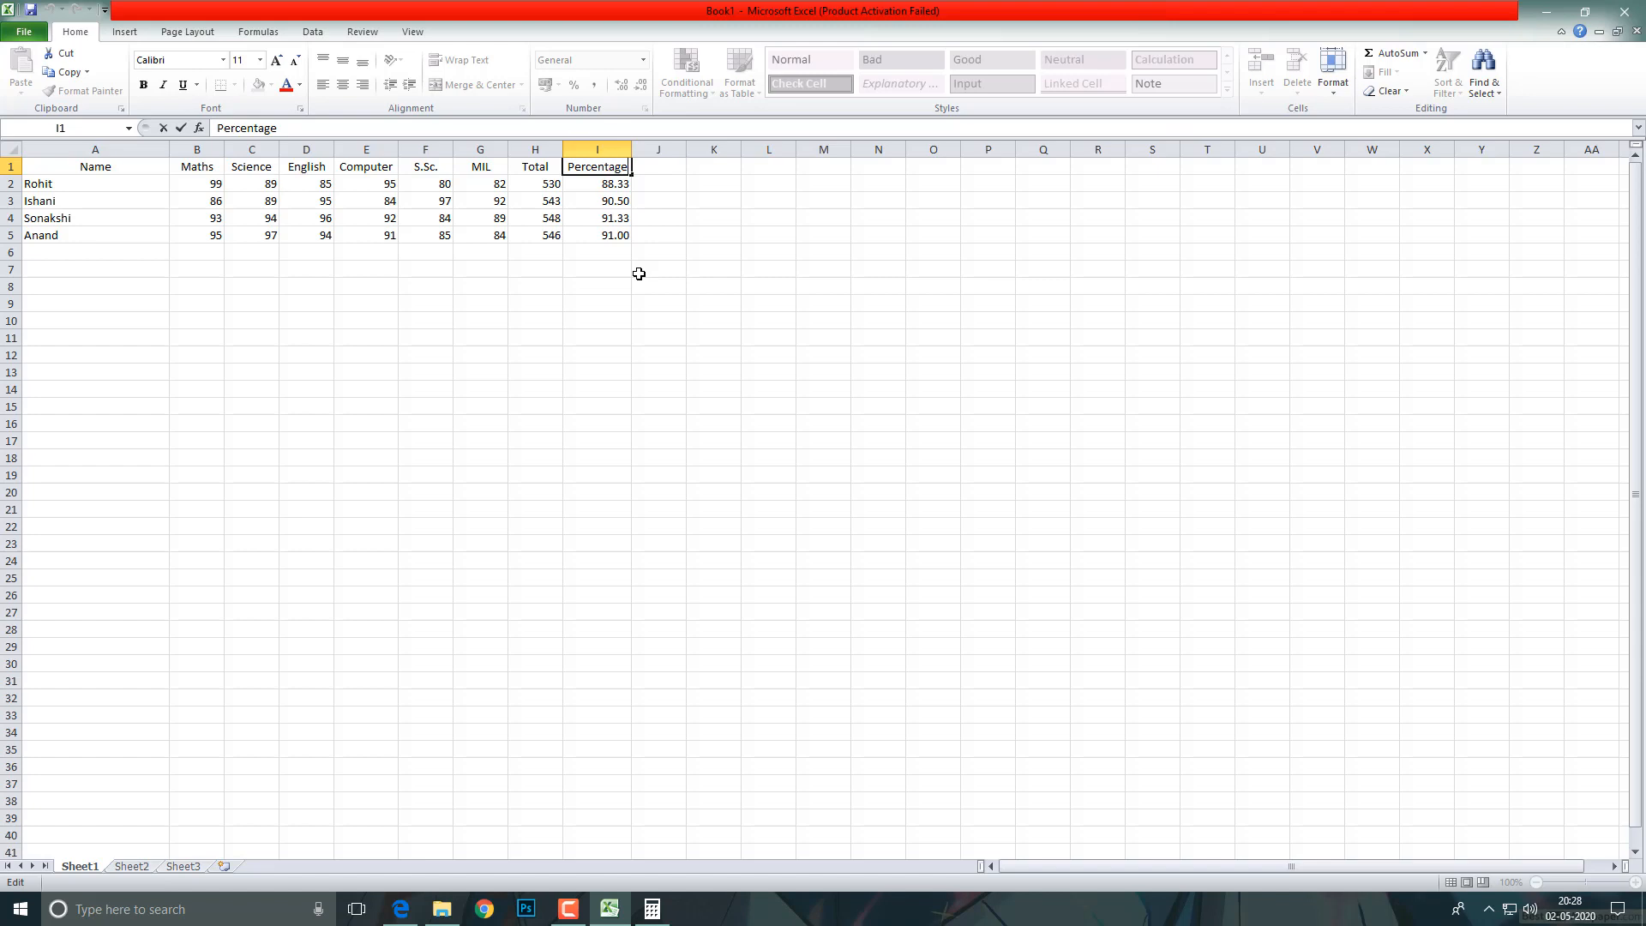
key(BackSpace)
key(BackSpace)
key(BackSpace)
click(609, 252)
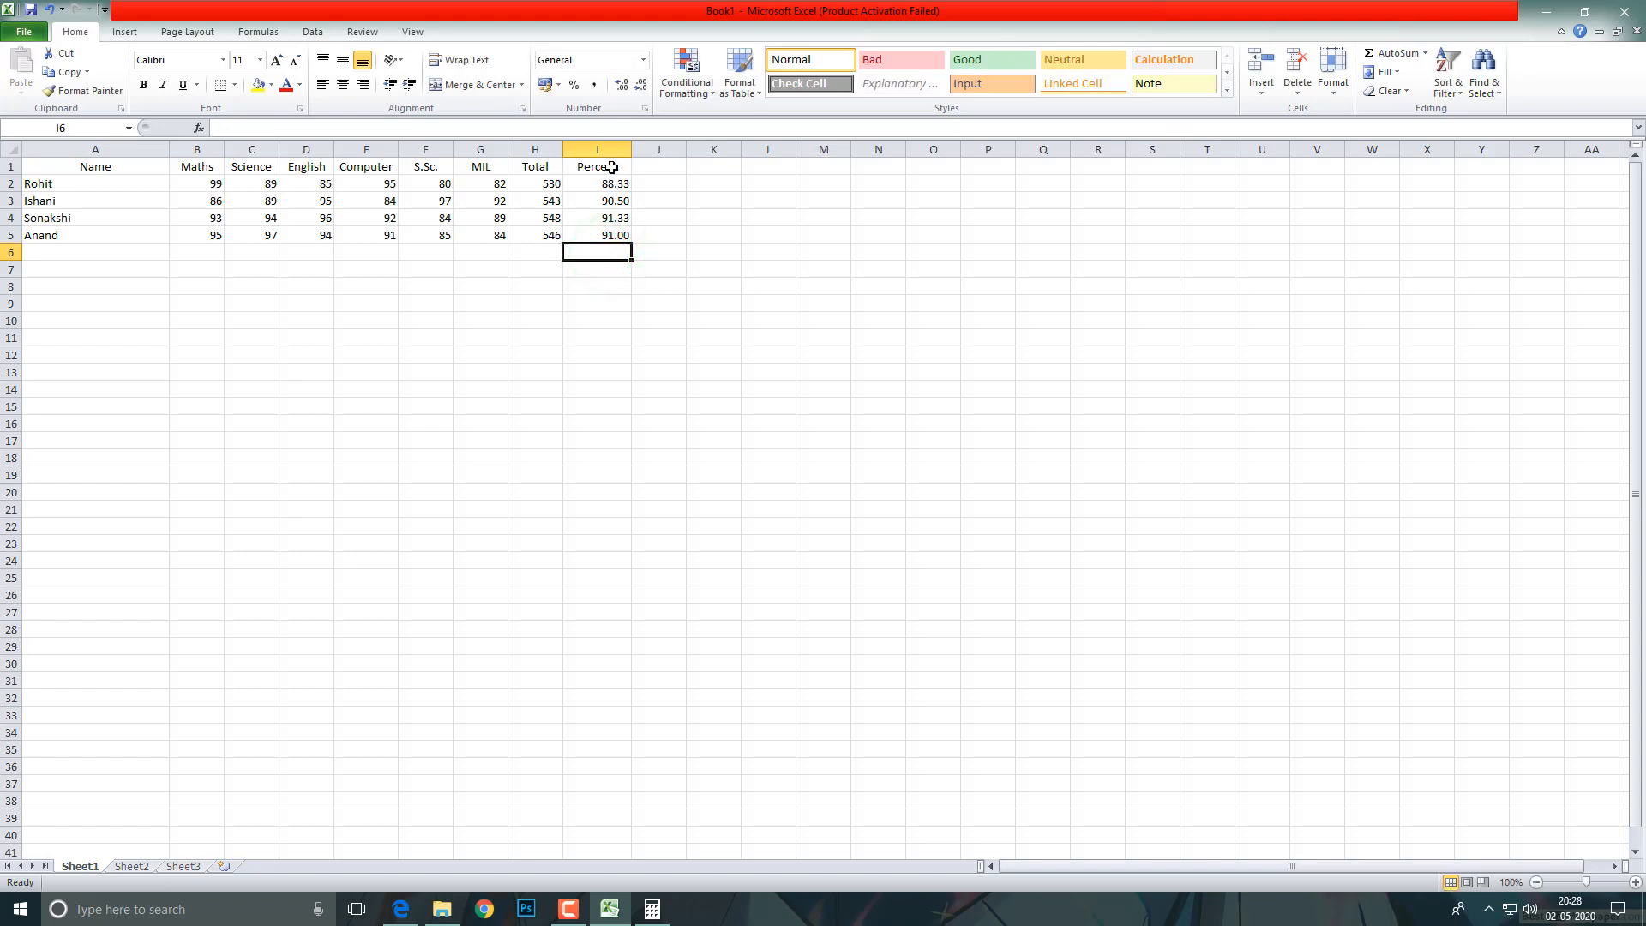
Step: Open the Total heading in H1 for editing in the formula bar, and end on the empty cell G6
click(546, 168)
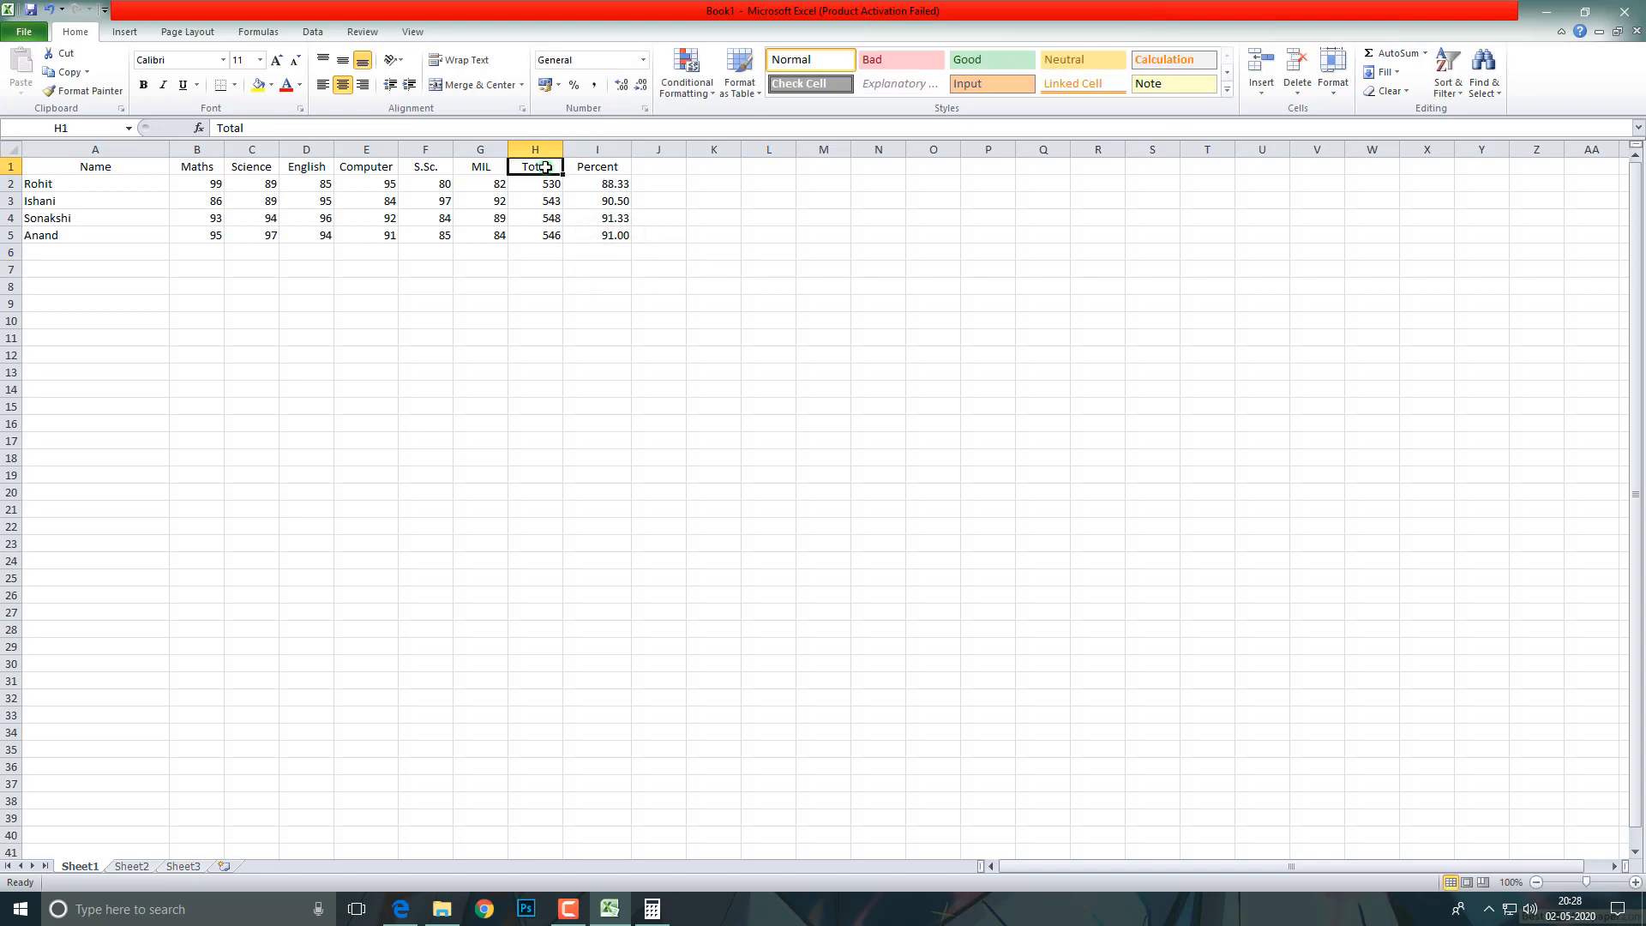
click(263, 126)
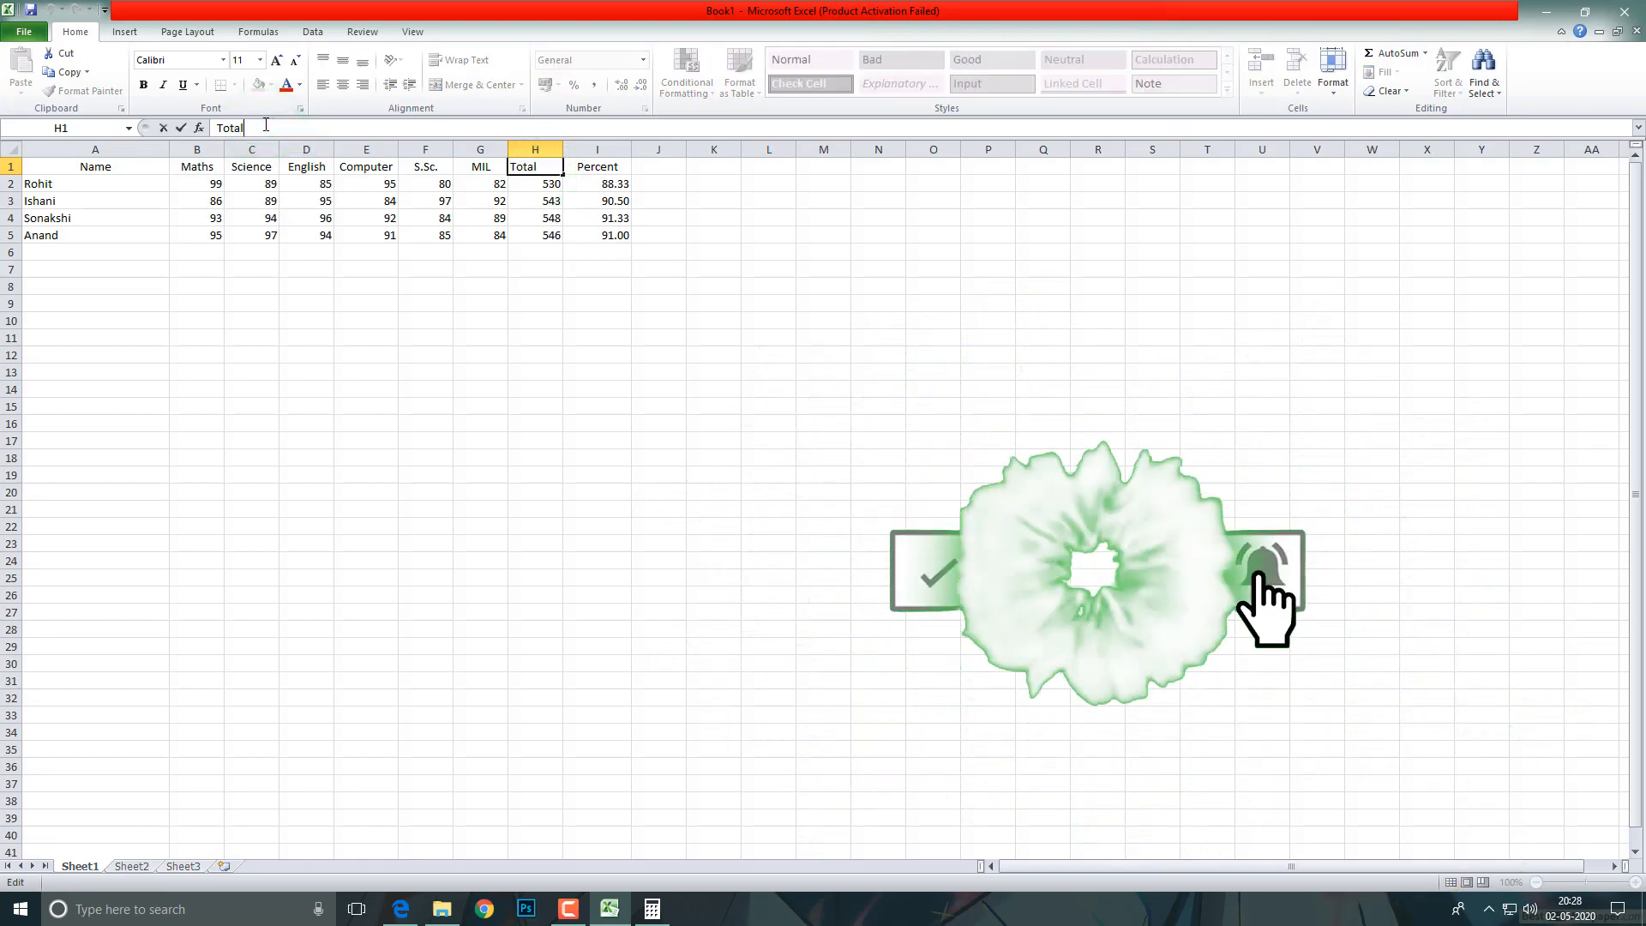
click(474, 302)
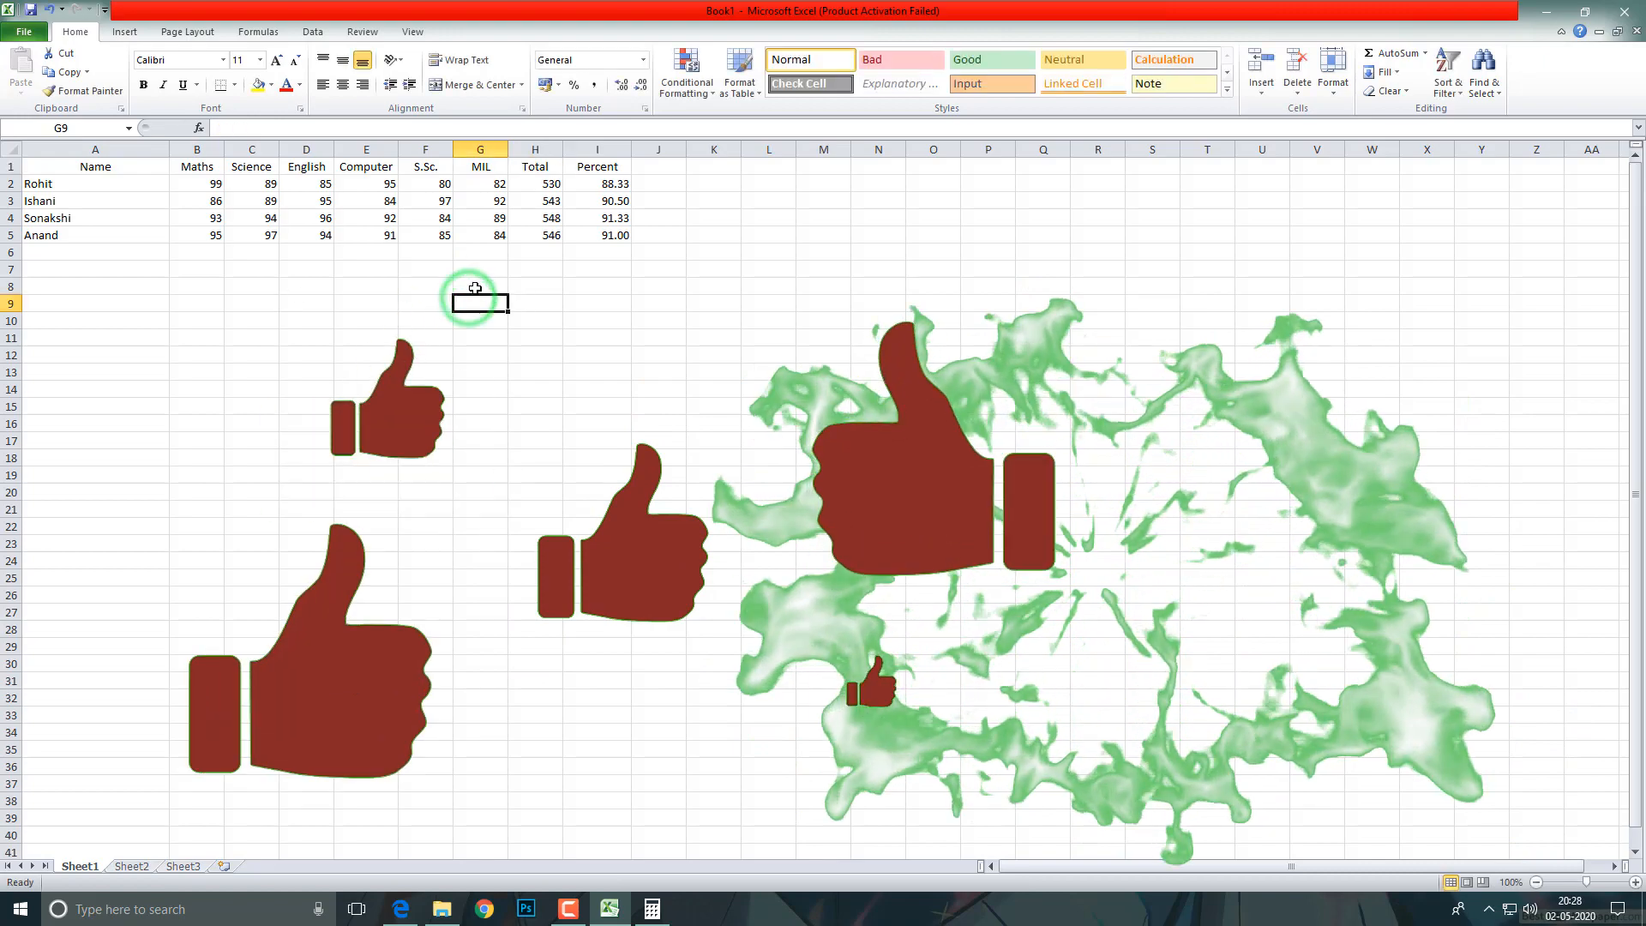
click(476, 253)
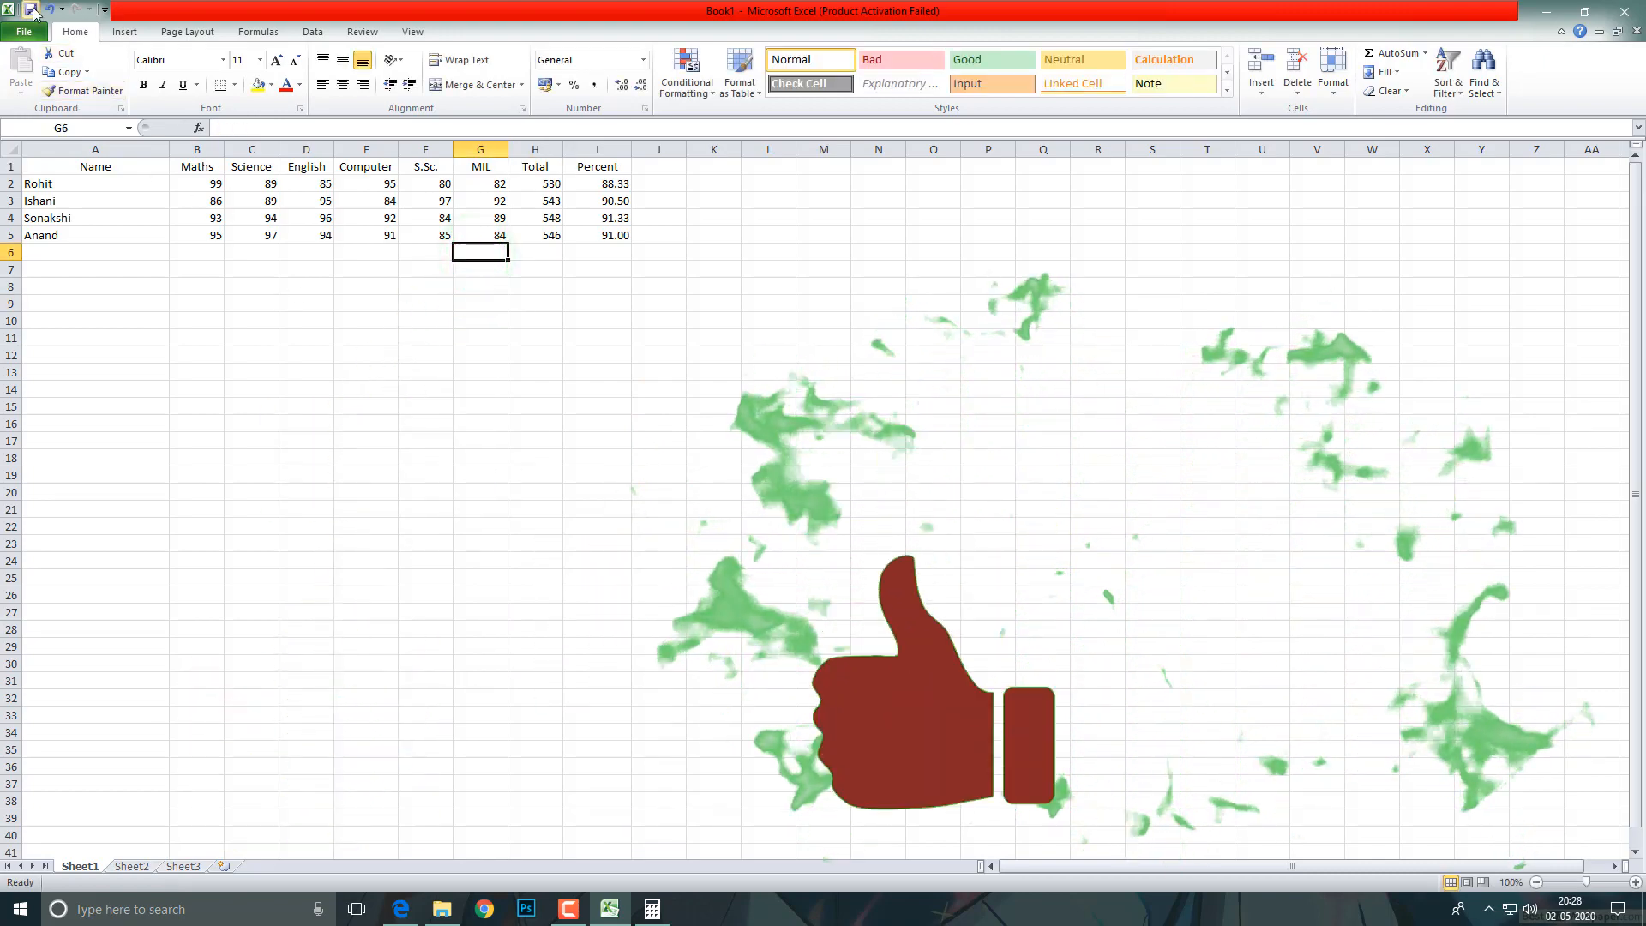